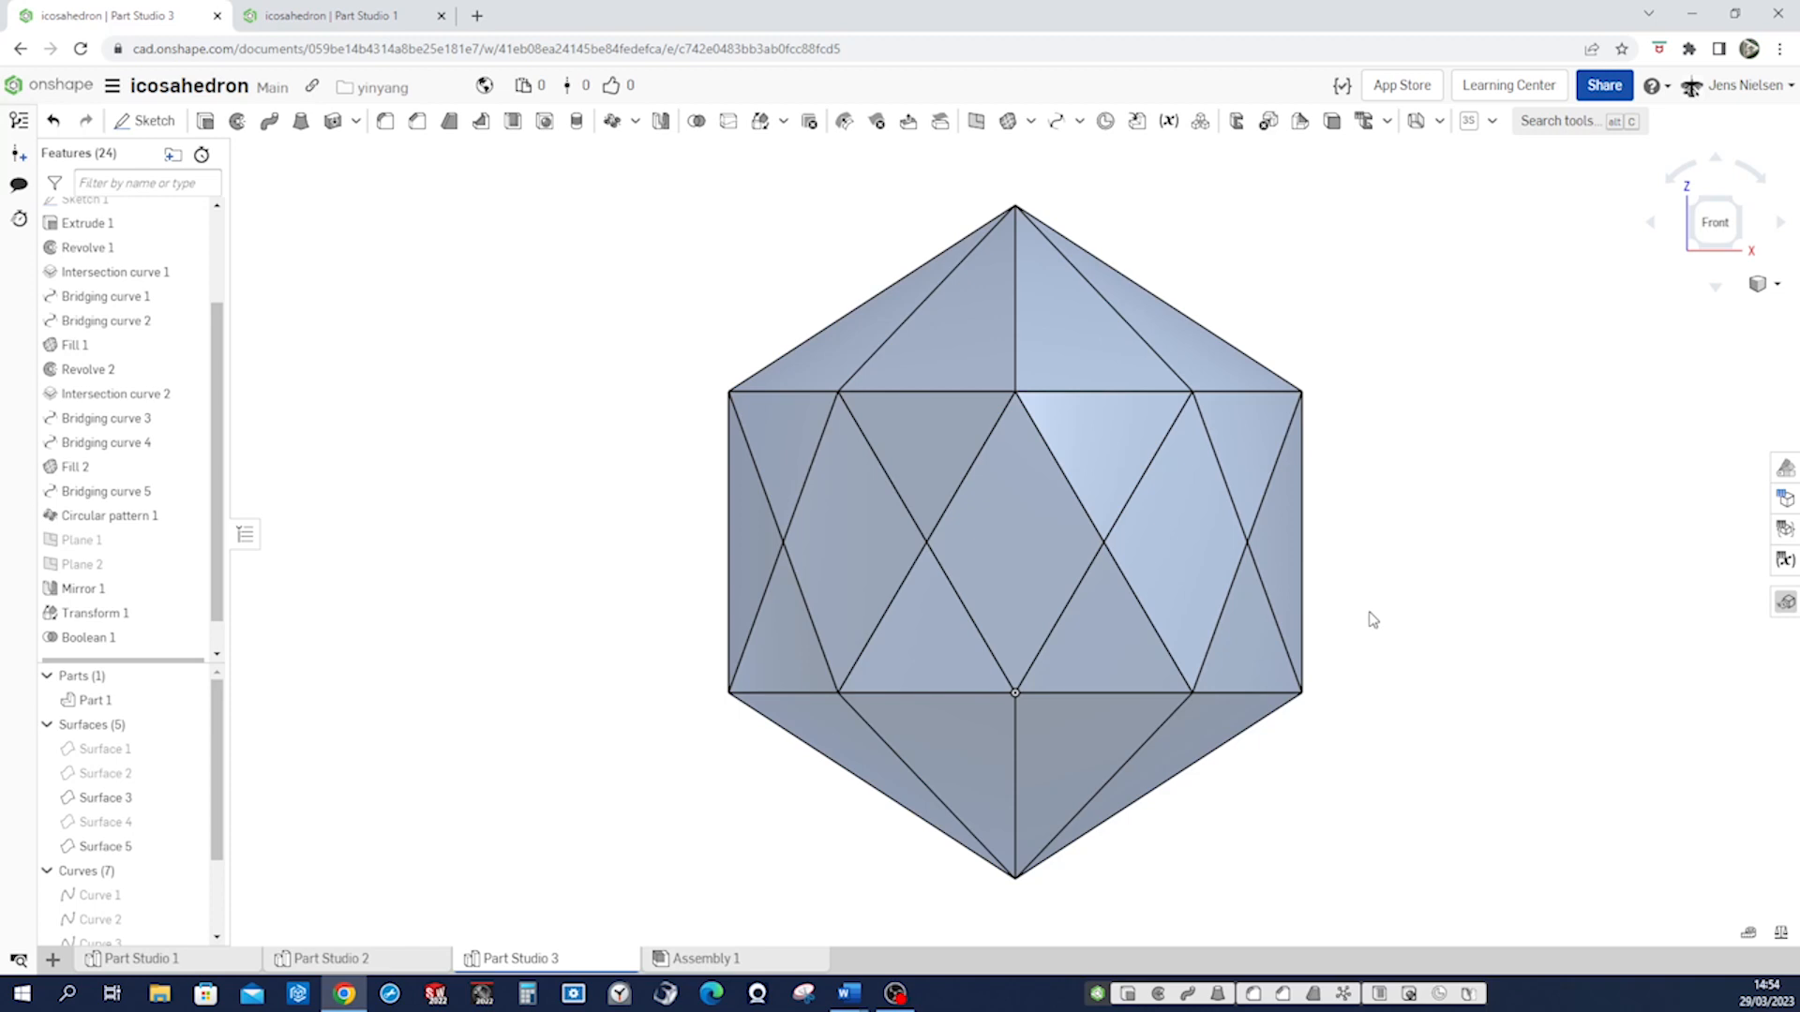
Examine the finished icosahedron from the front, from the top and at intermediate angles to study how its triangular faces meet.
key(Left)
key(Left)
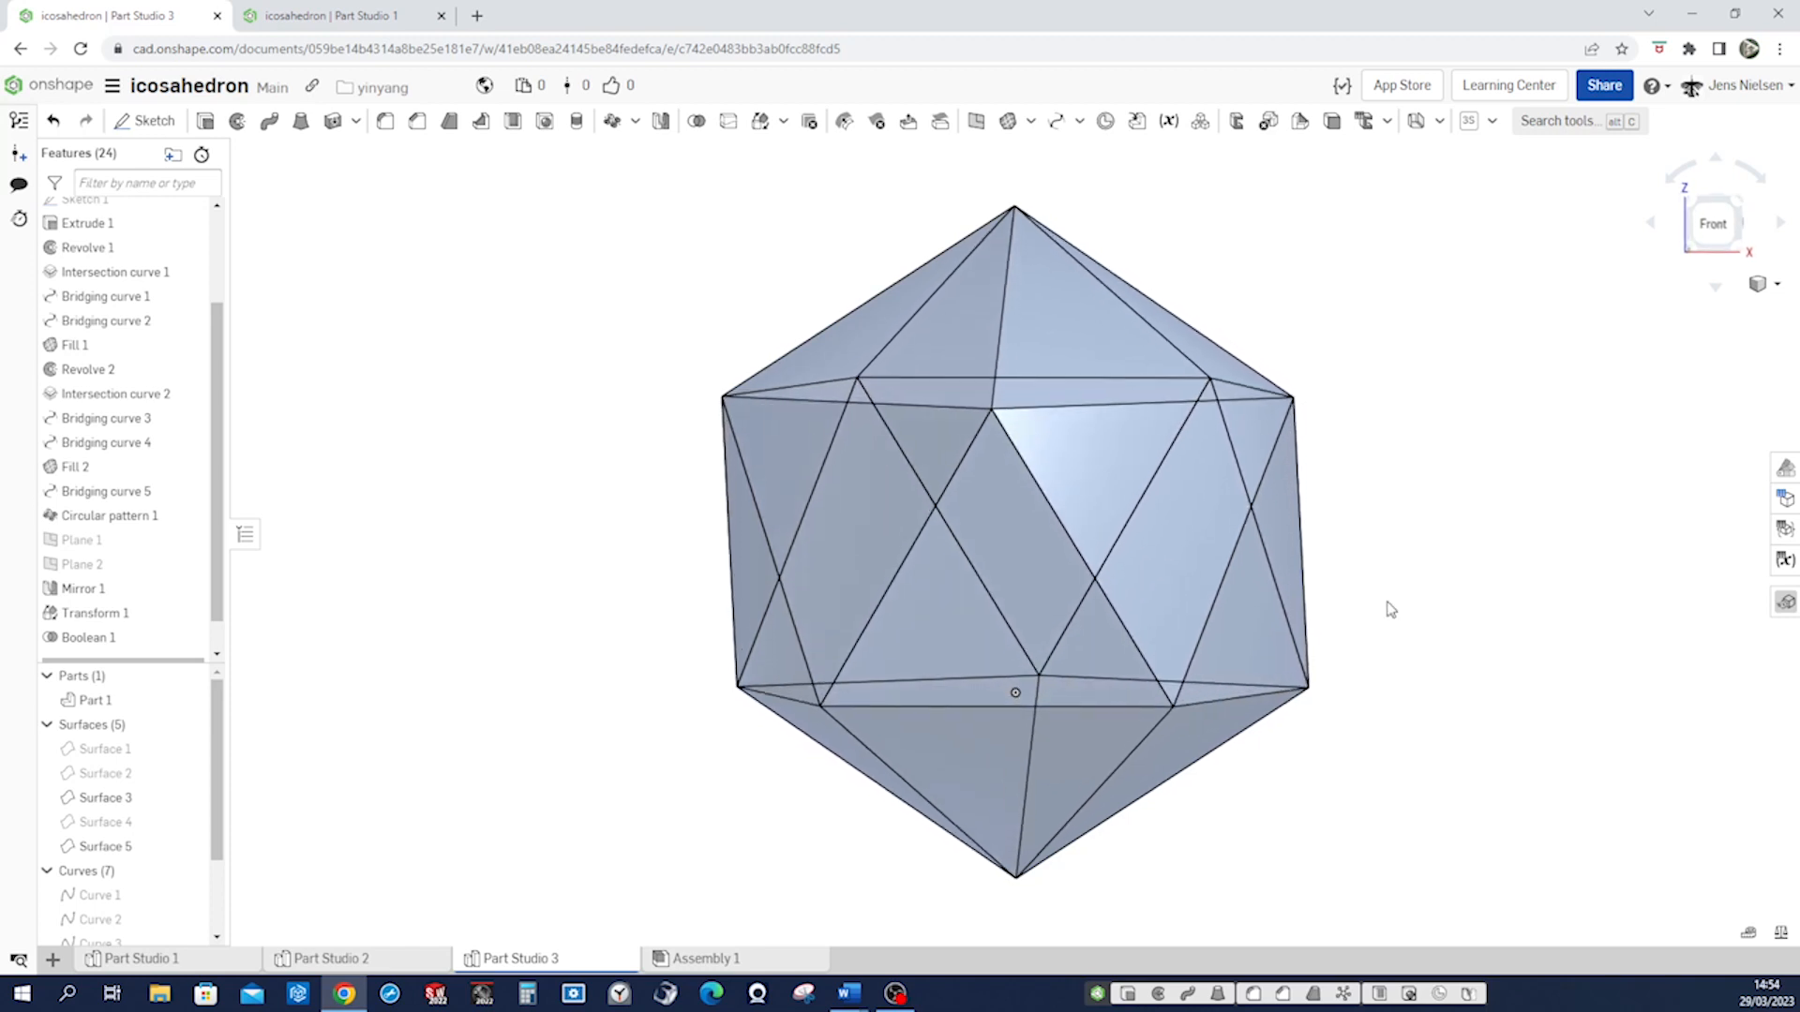
key(Left)
key(Left)
key(Left)
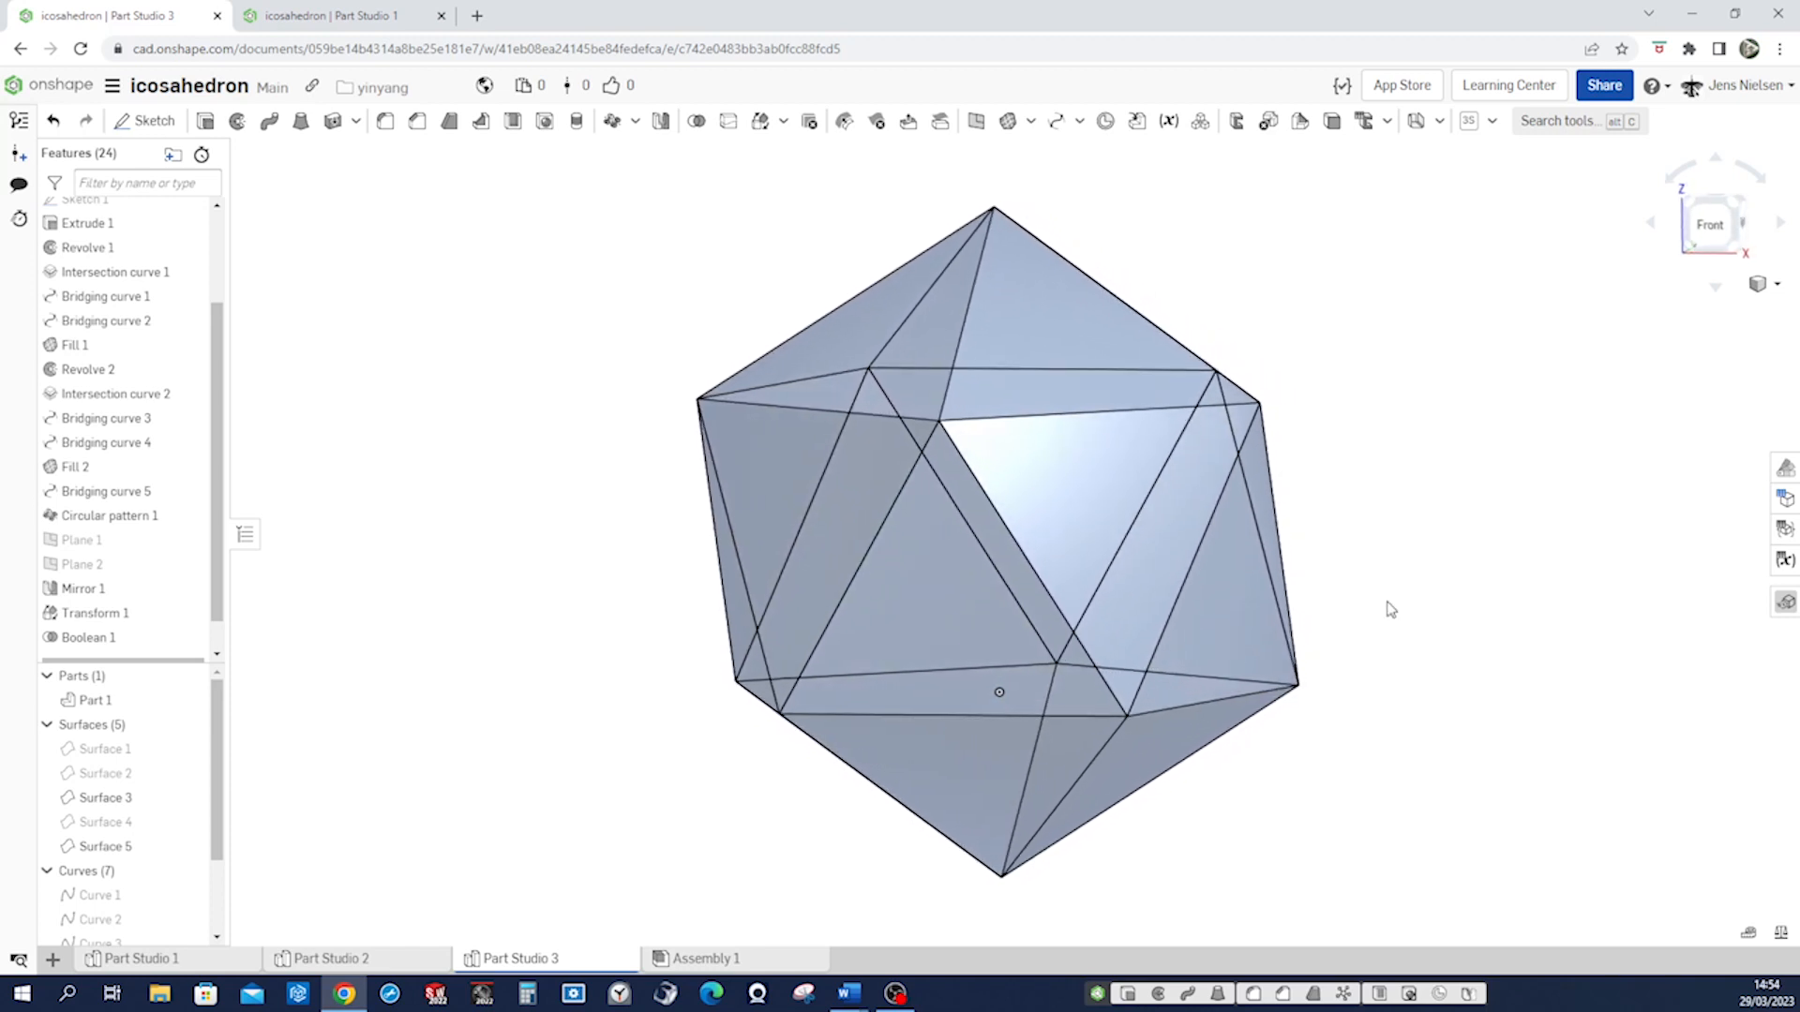
key(Left)
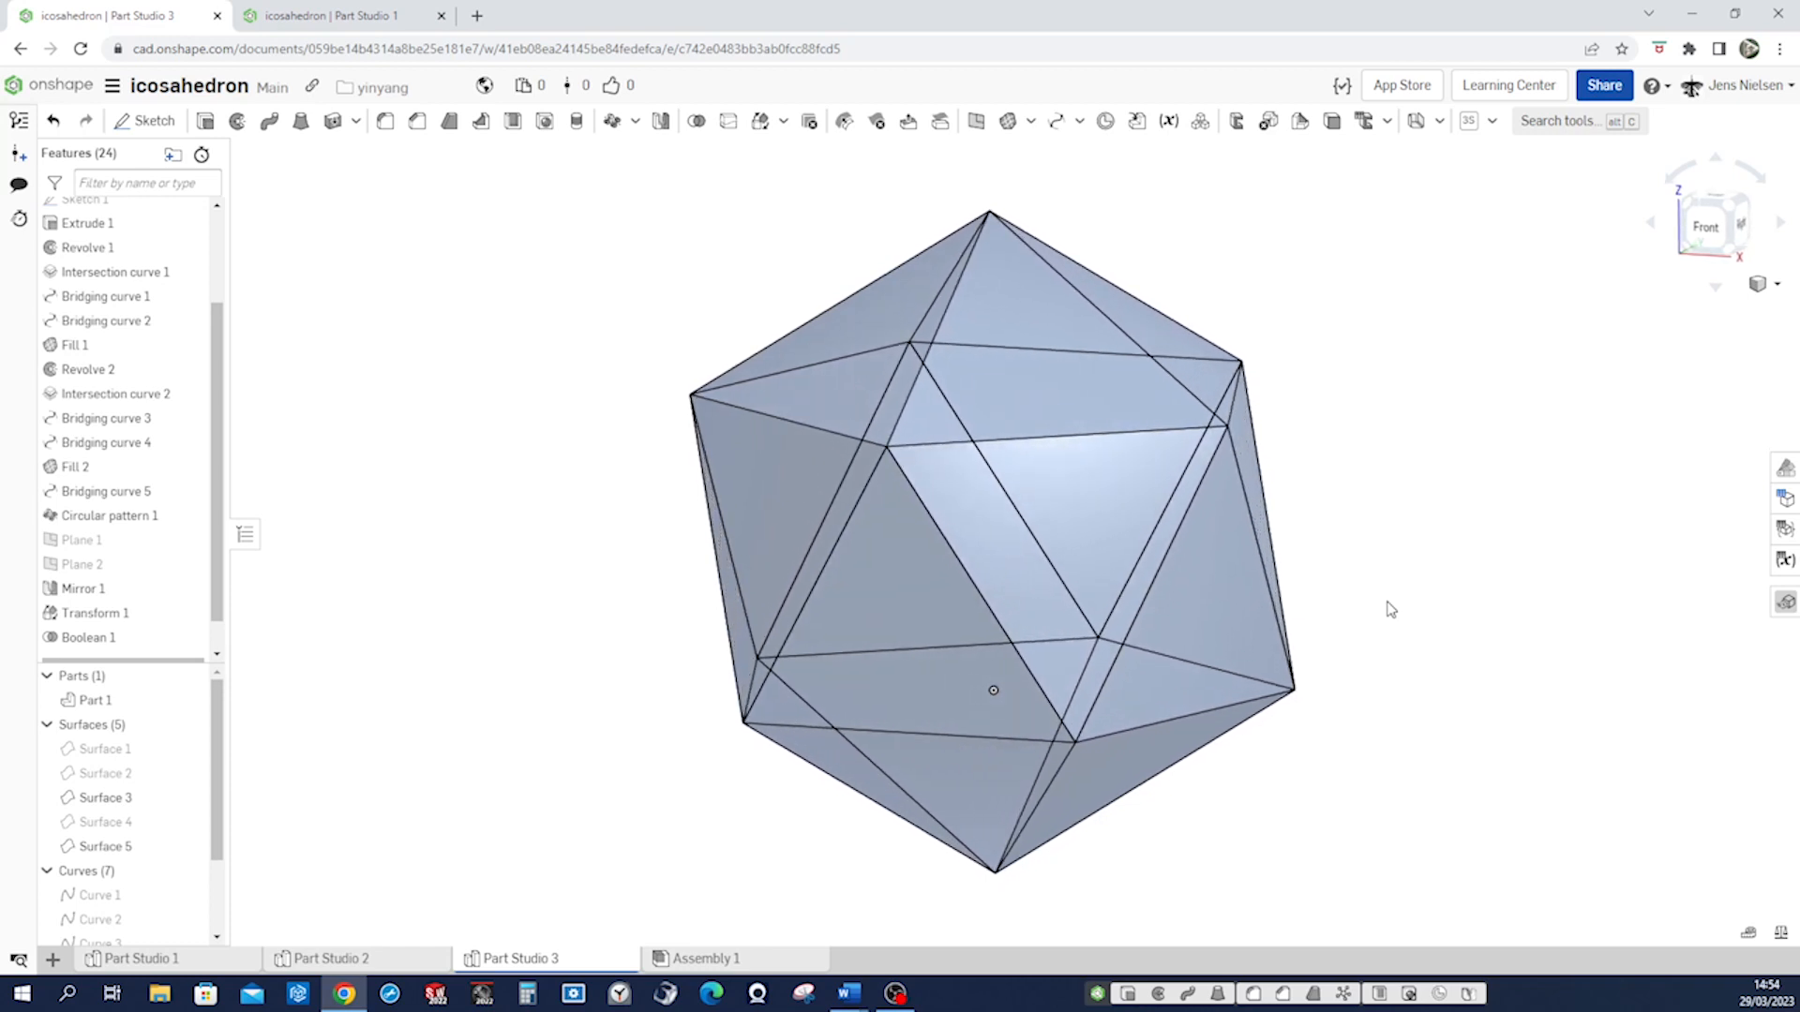
key(shift+5)
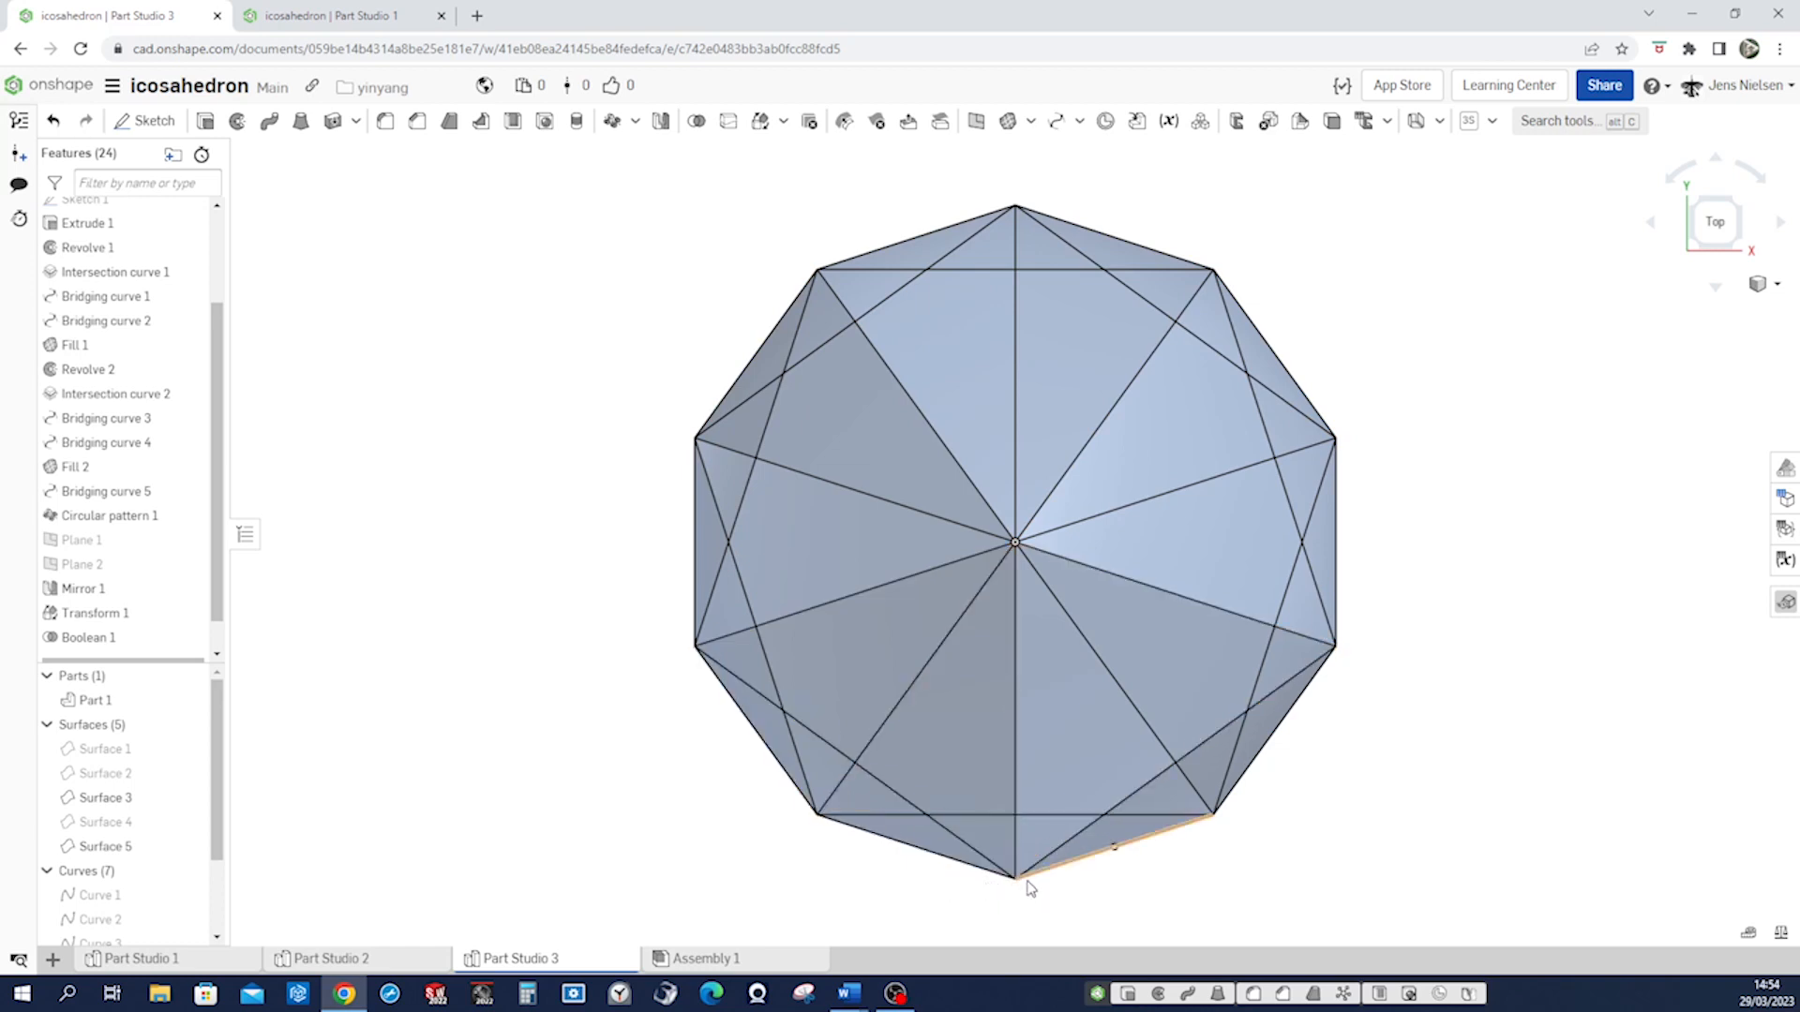
key(Up)
key(Up)
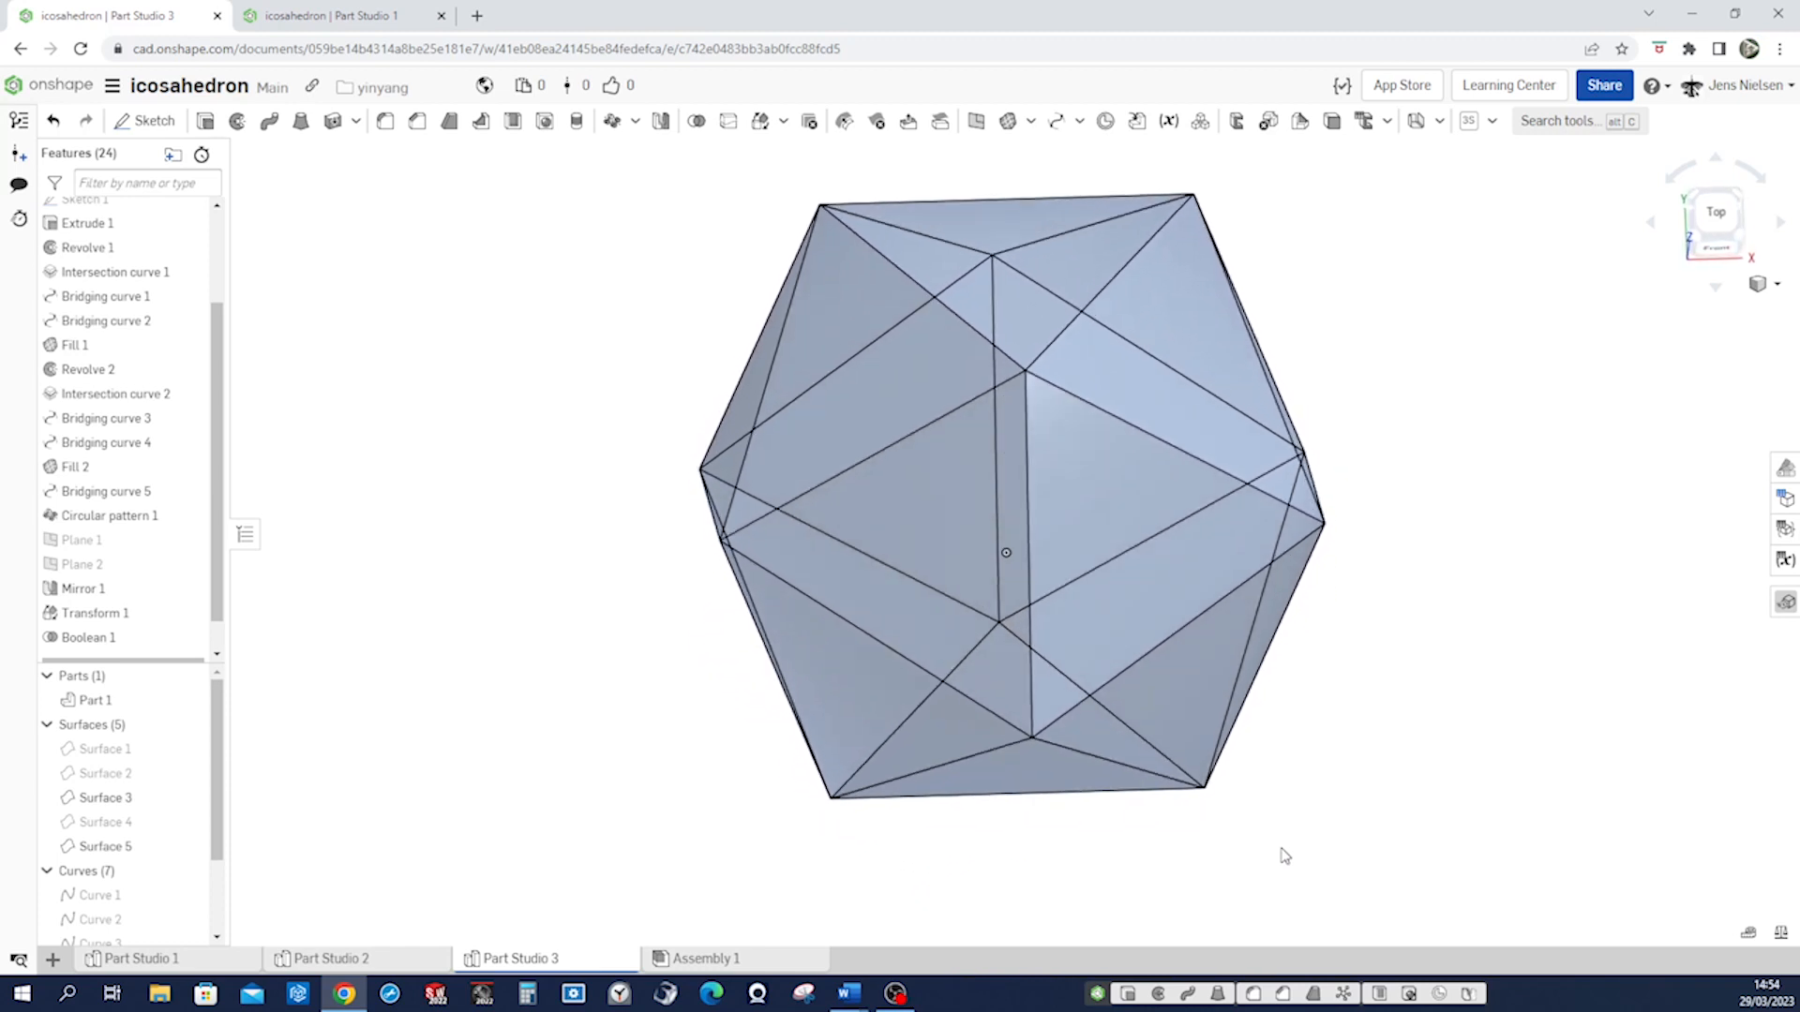
key(Up)
key(Up)
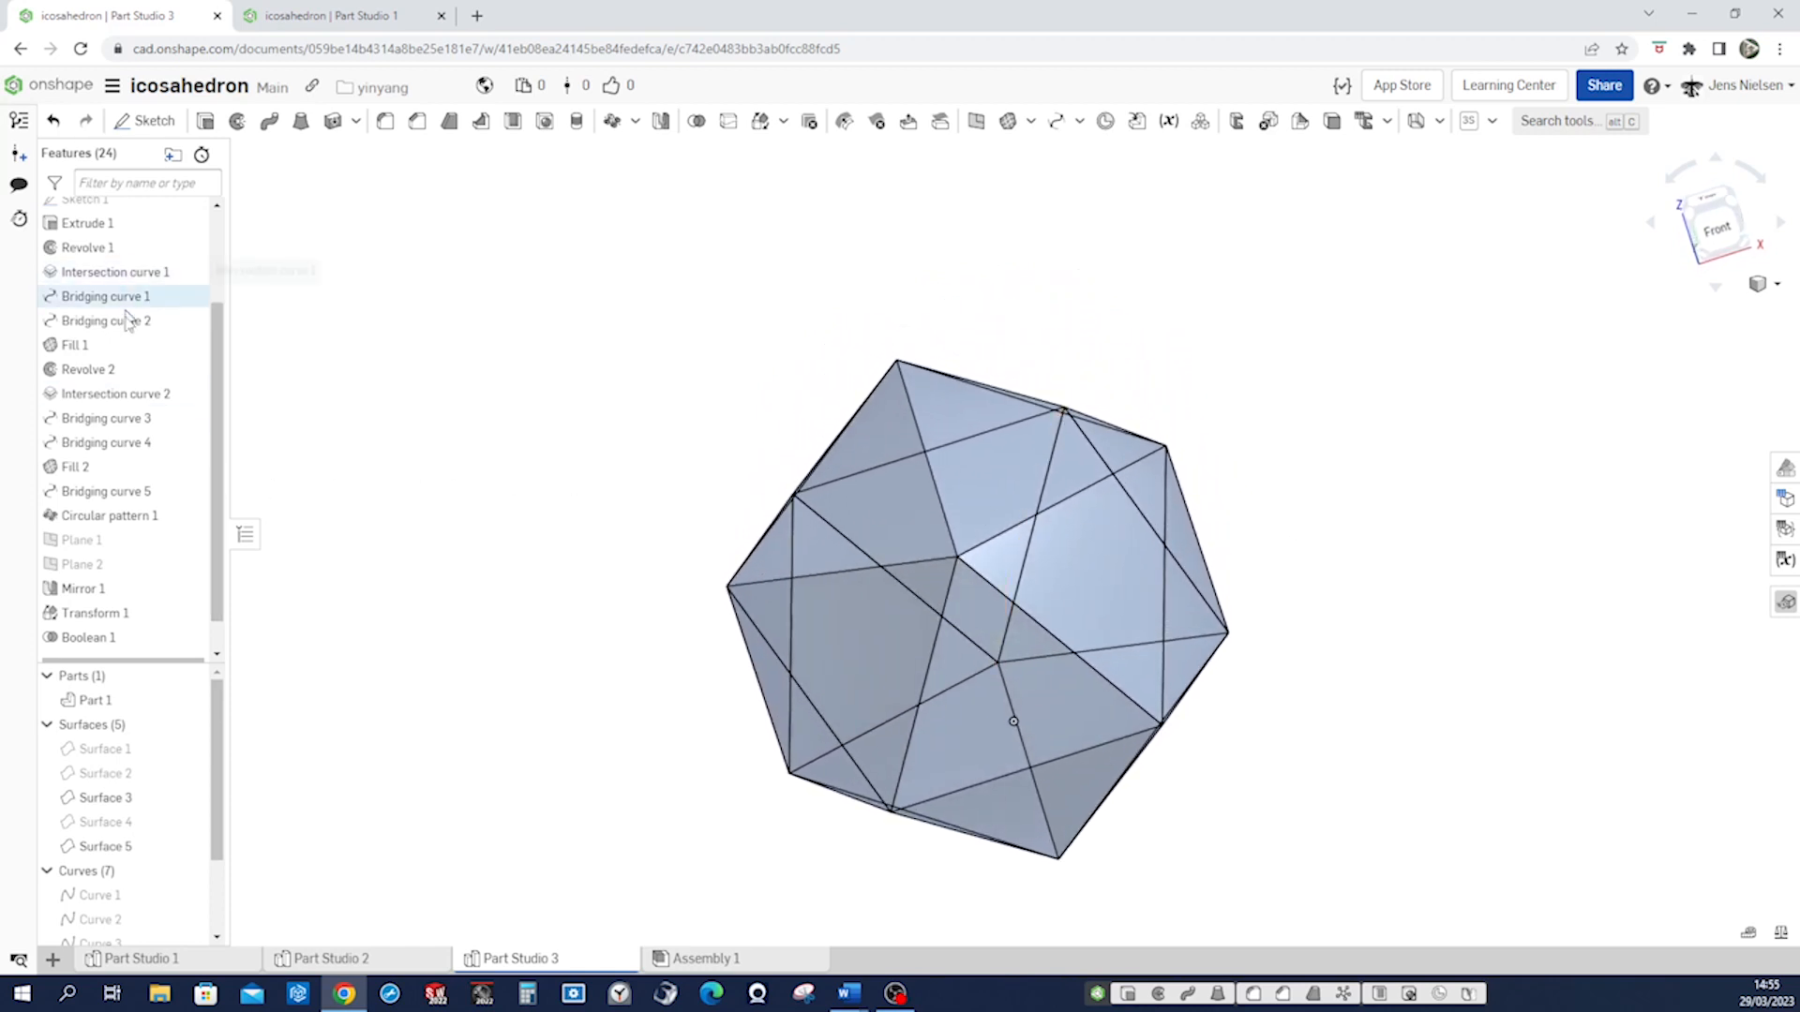
Roll the finished model's feature history back to just after Sketch 1 and show the pentagon sketch.
drag(217, 410, 214, 340)
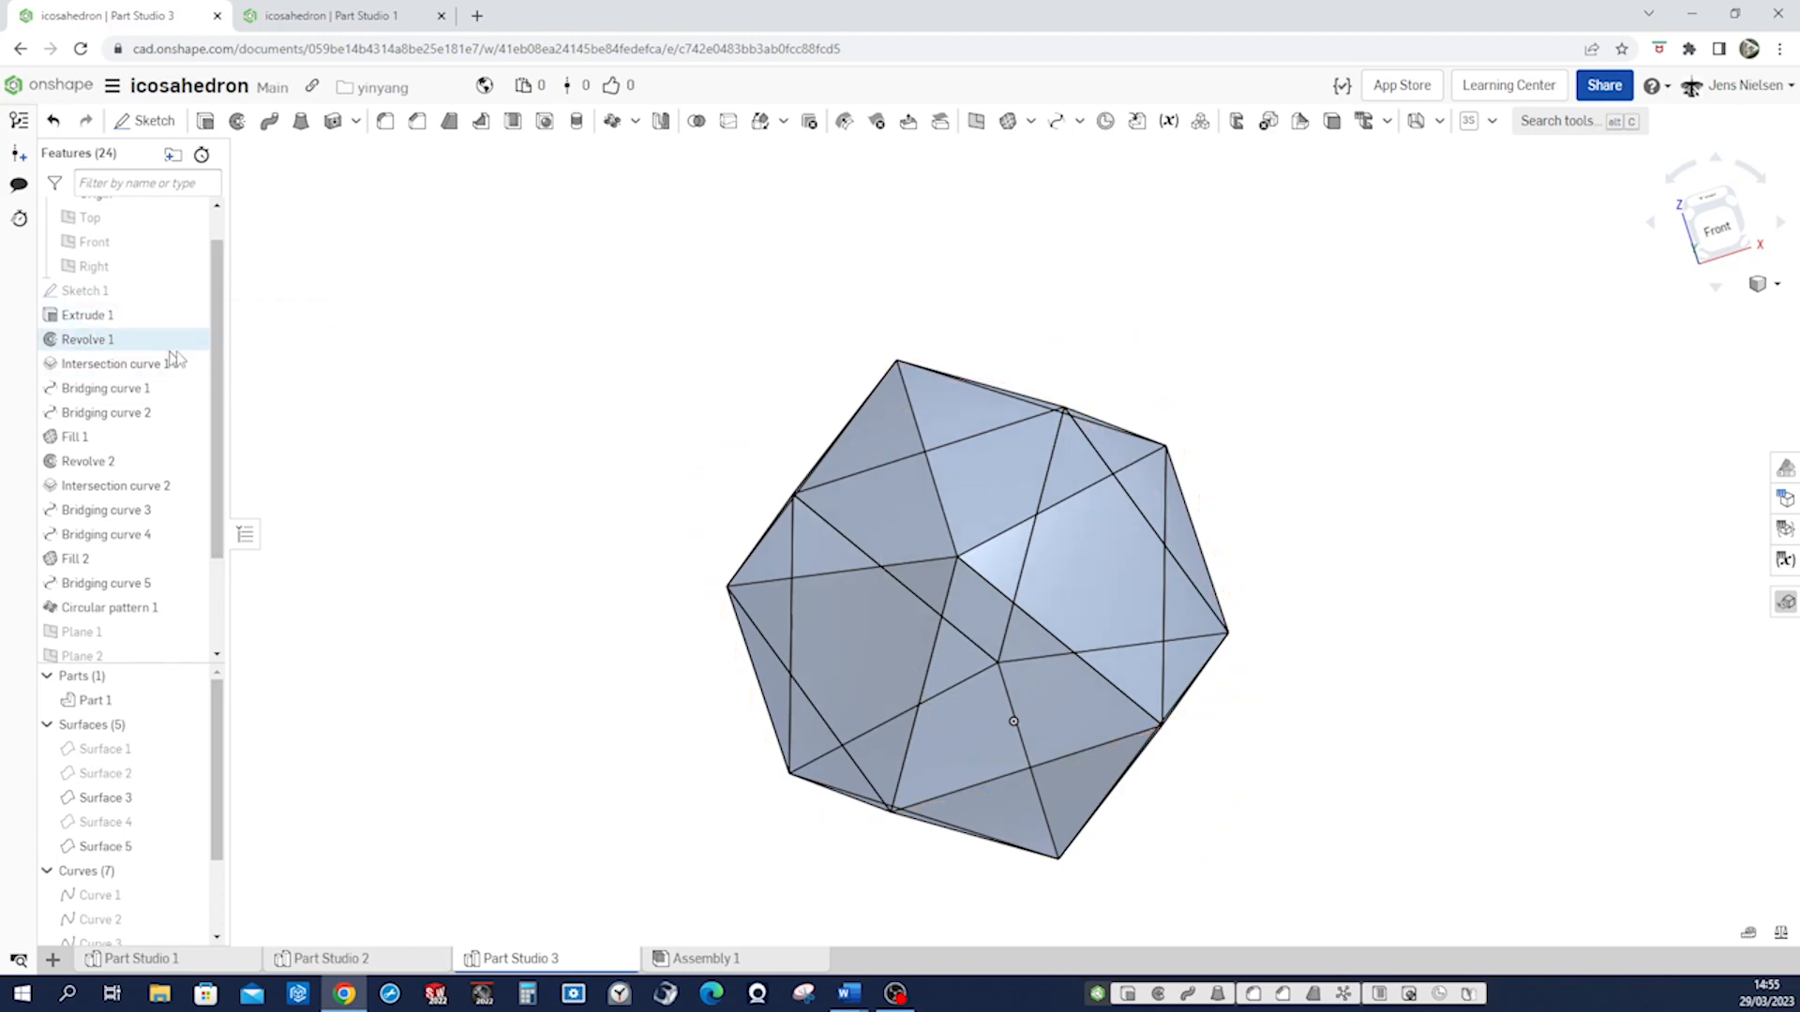
scroll(215, 498, down, 3)
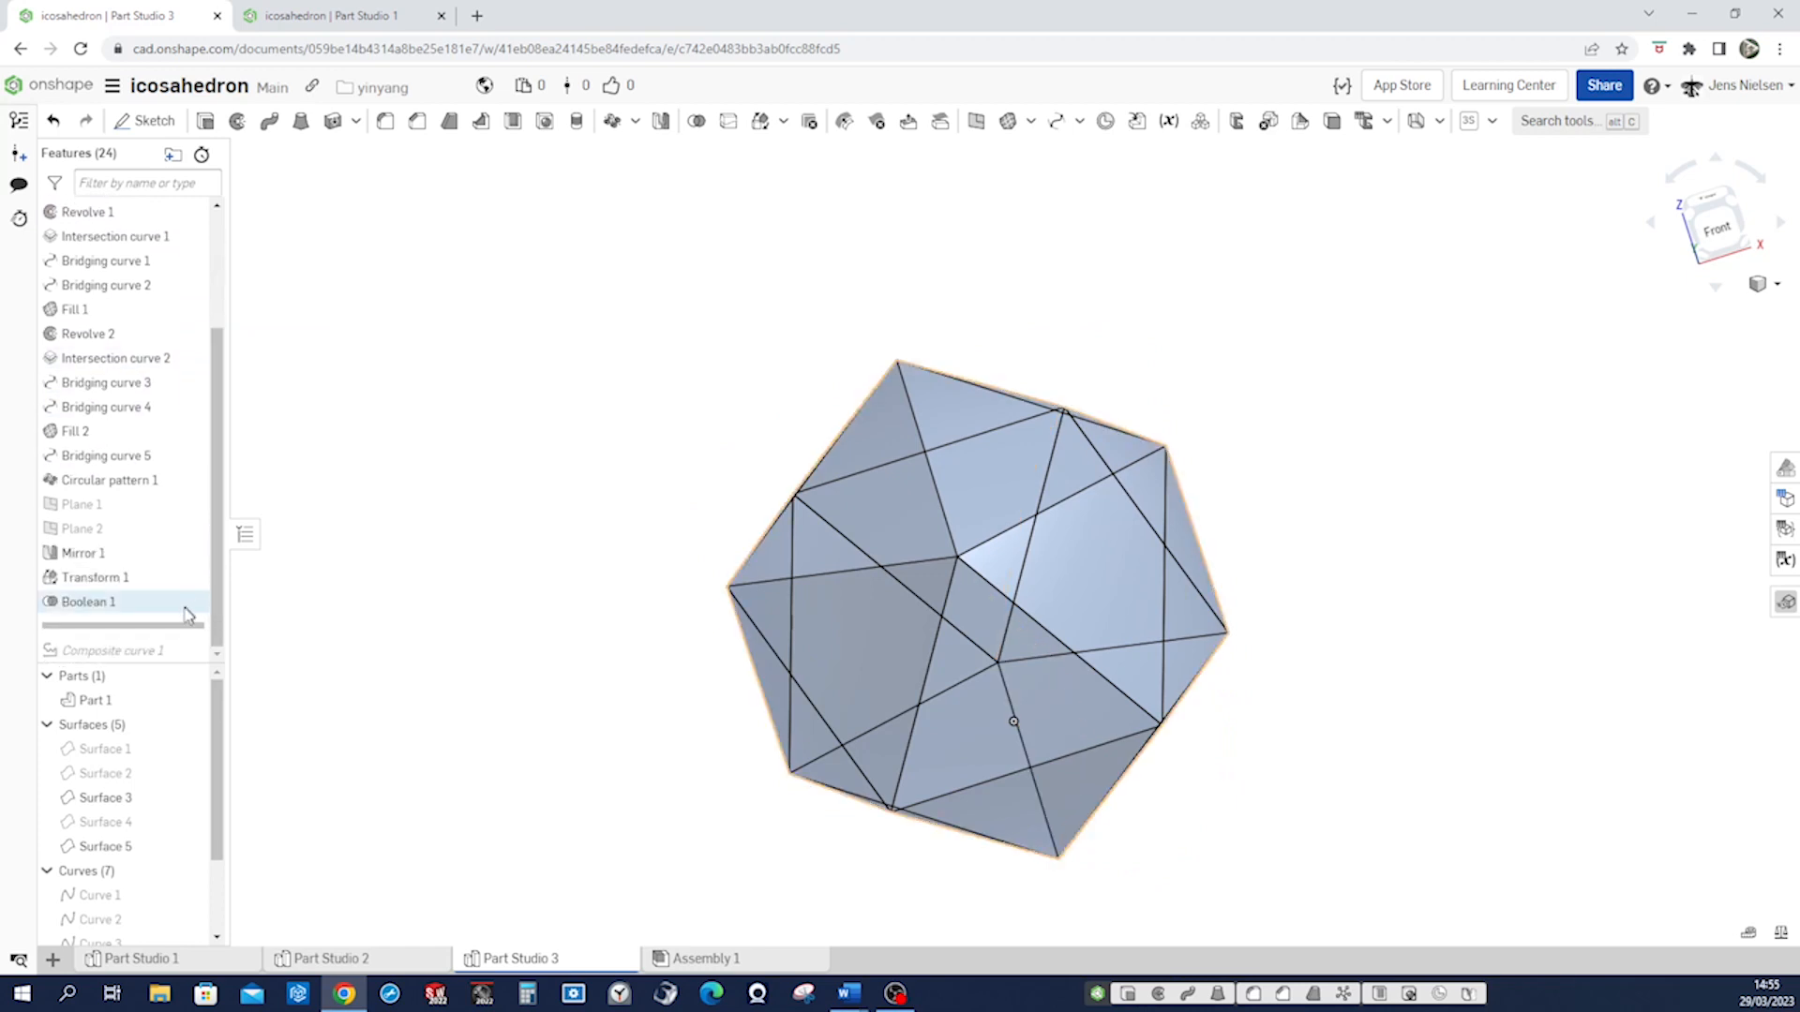
mouse_move(188, 632)
mouse_down()
mouse_move(180, 265)
mouse_move(148, 298)
mouse_move(145, 344)
mouse_up()
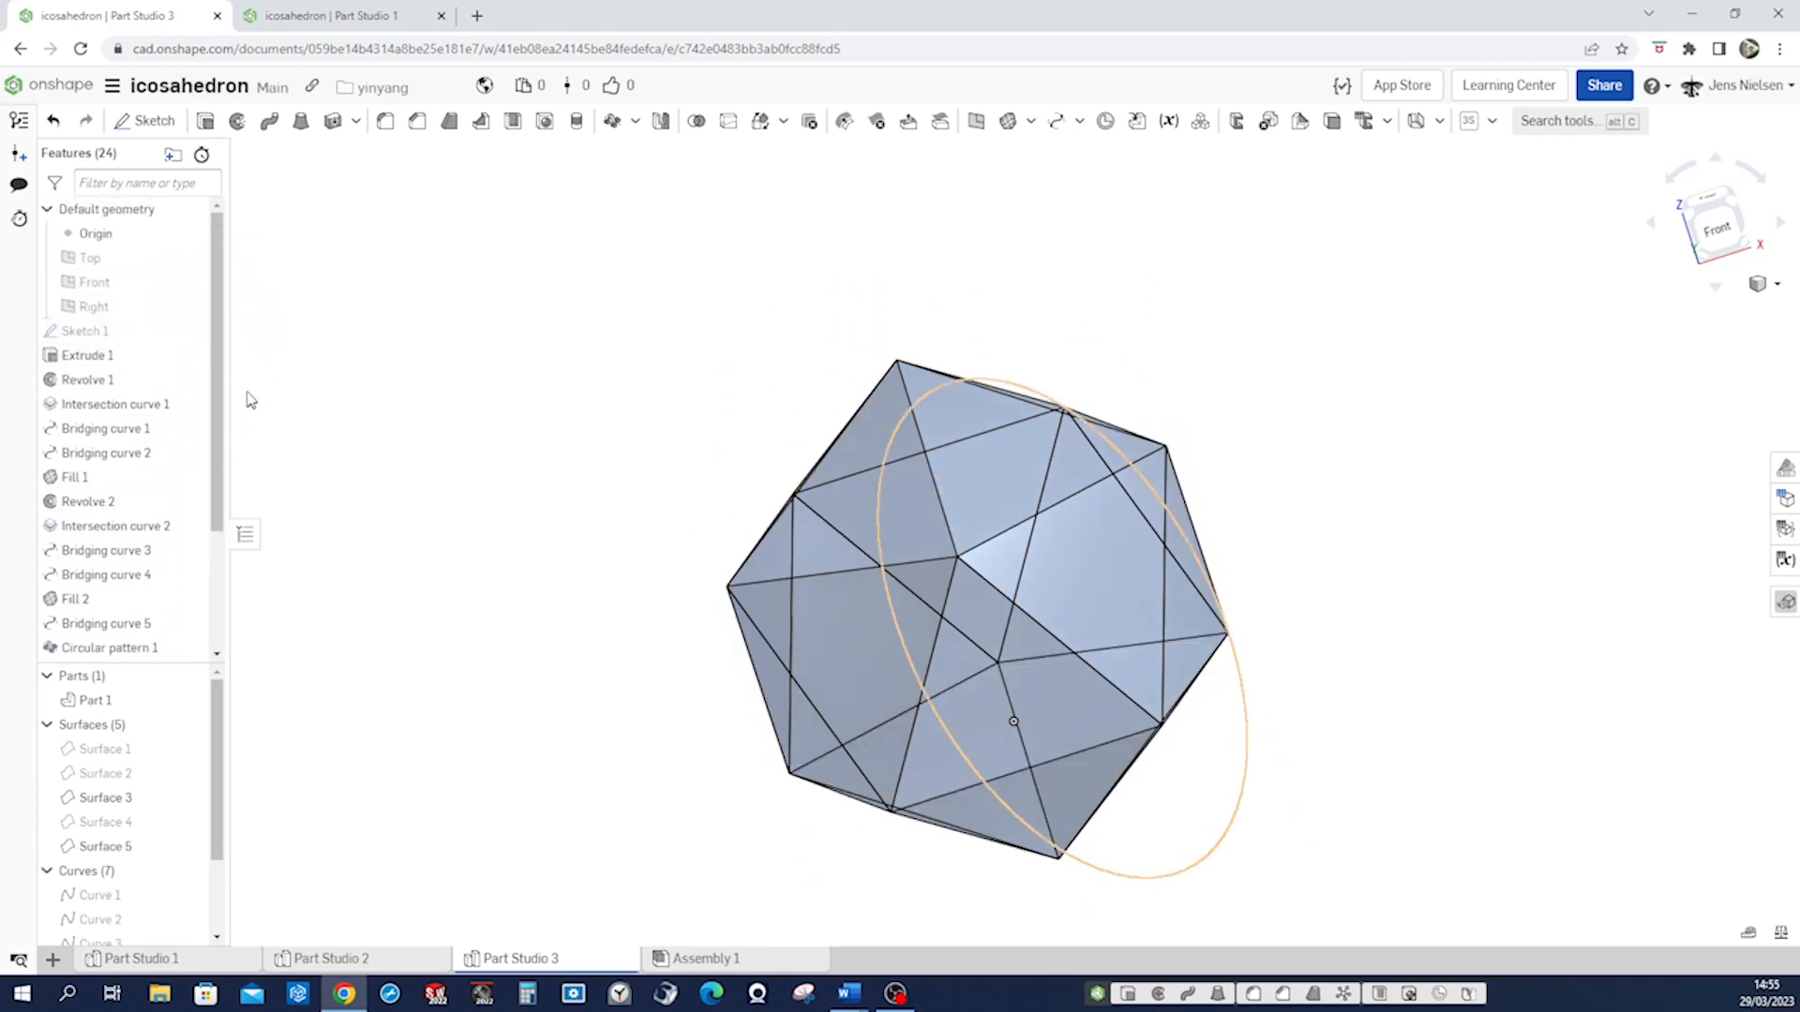
click(189, 331)
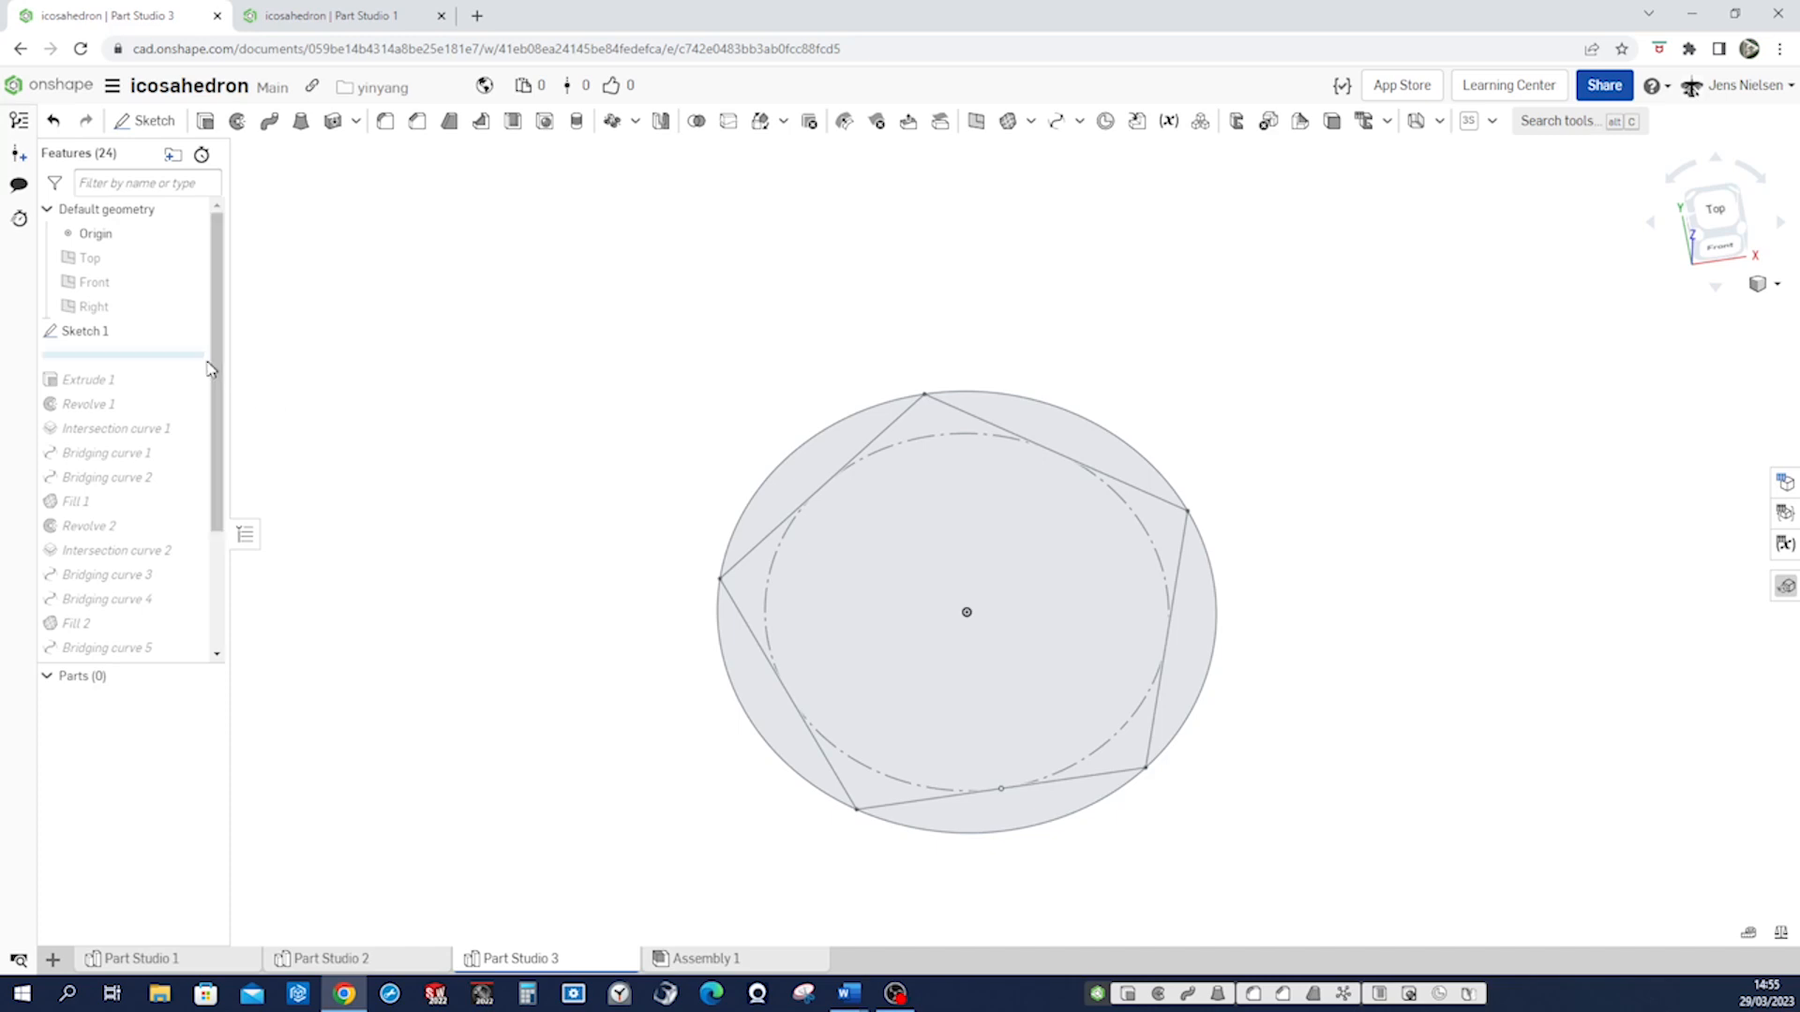
Roll the history forward through Extrude 1, Revolve 1 and Intersection curve 1, showing Surface 1 and Surface 2.
drag(199, 356, 226, 405)
right_drag(445, 446, 406, 489)
click(206, 724)
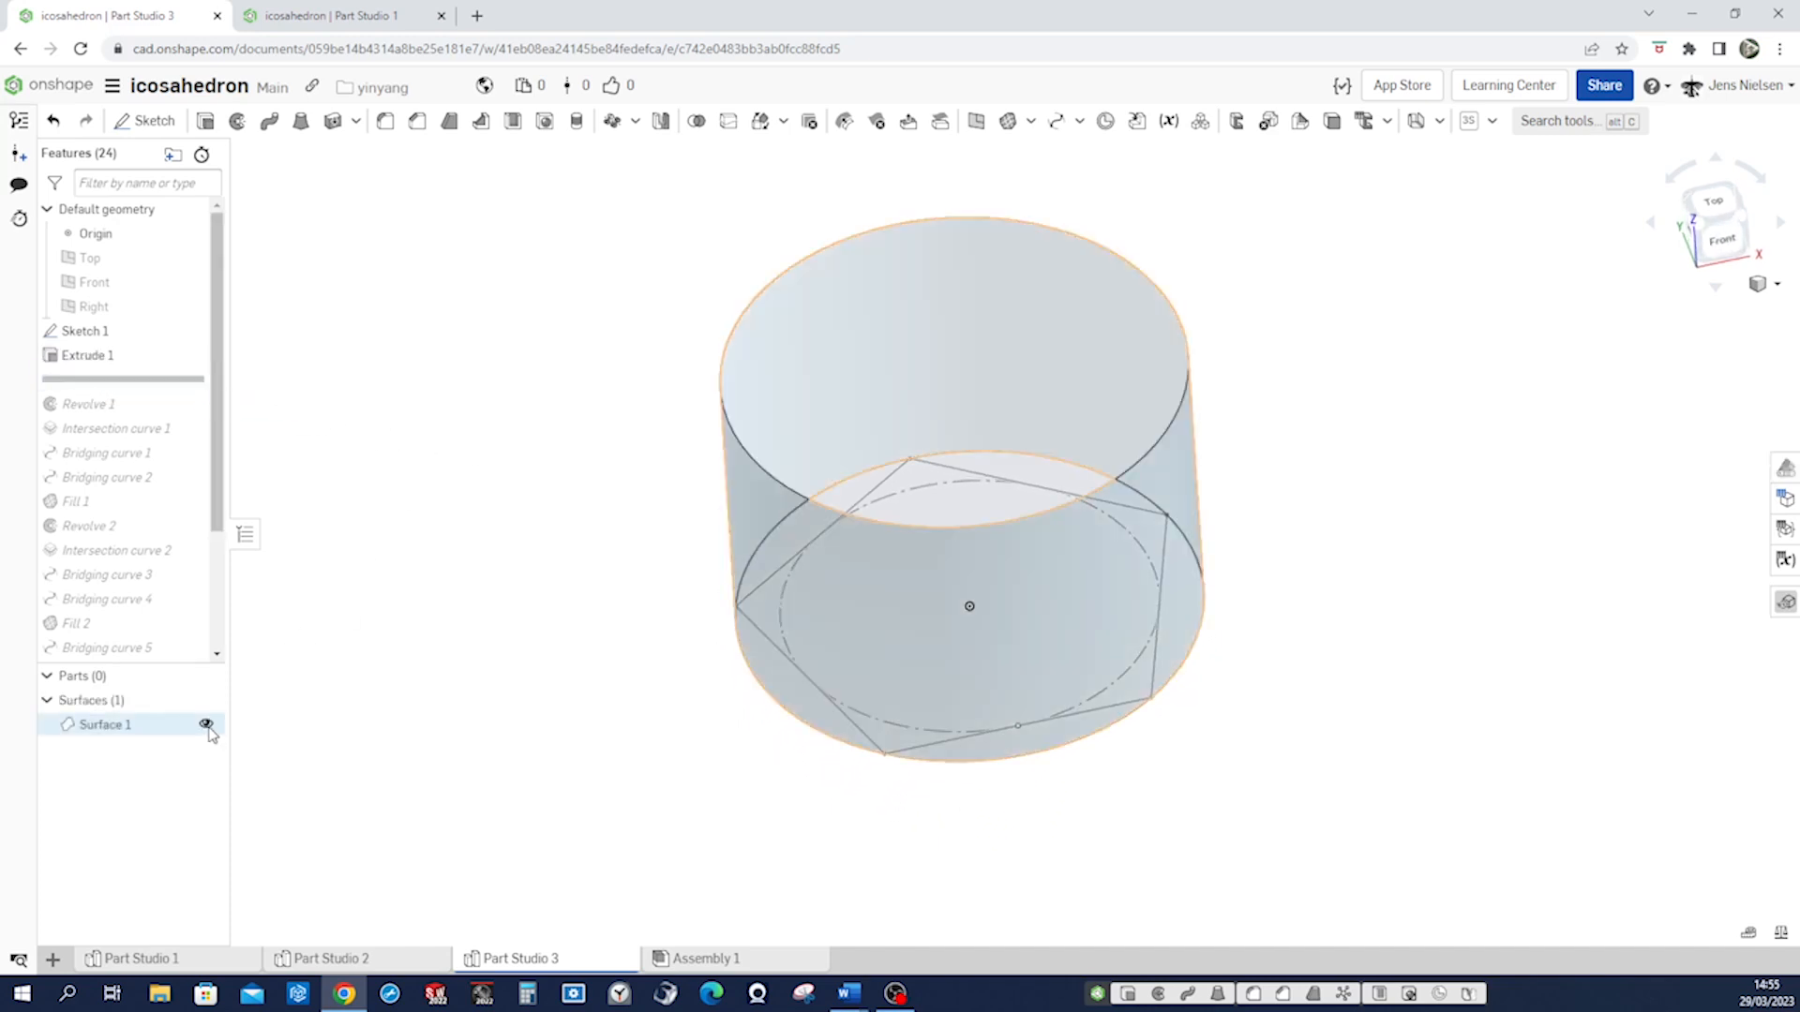
drag(186, 382, 183, 412)
click(205, 750)
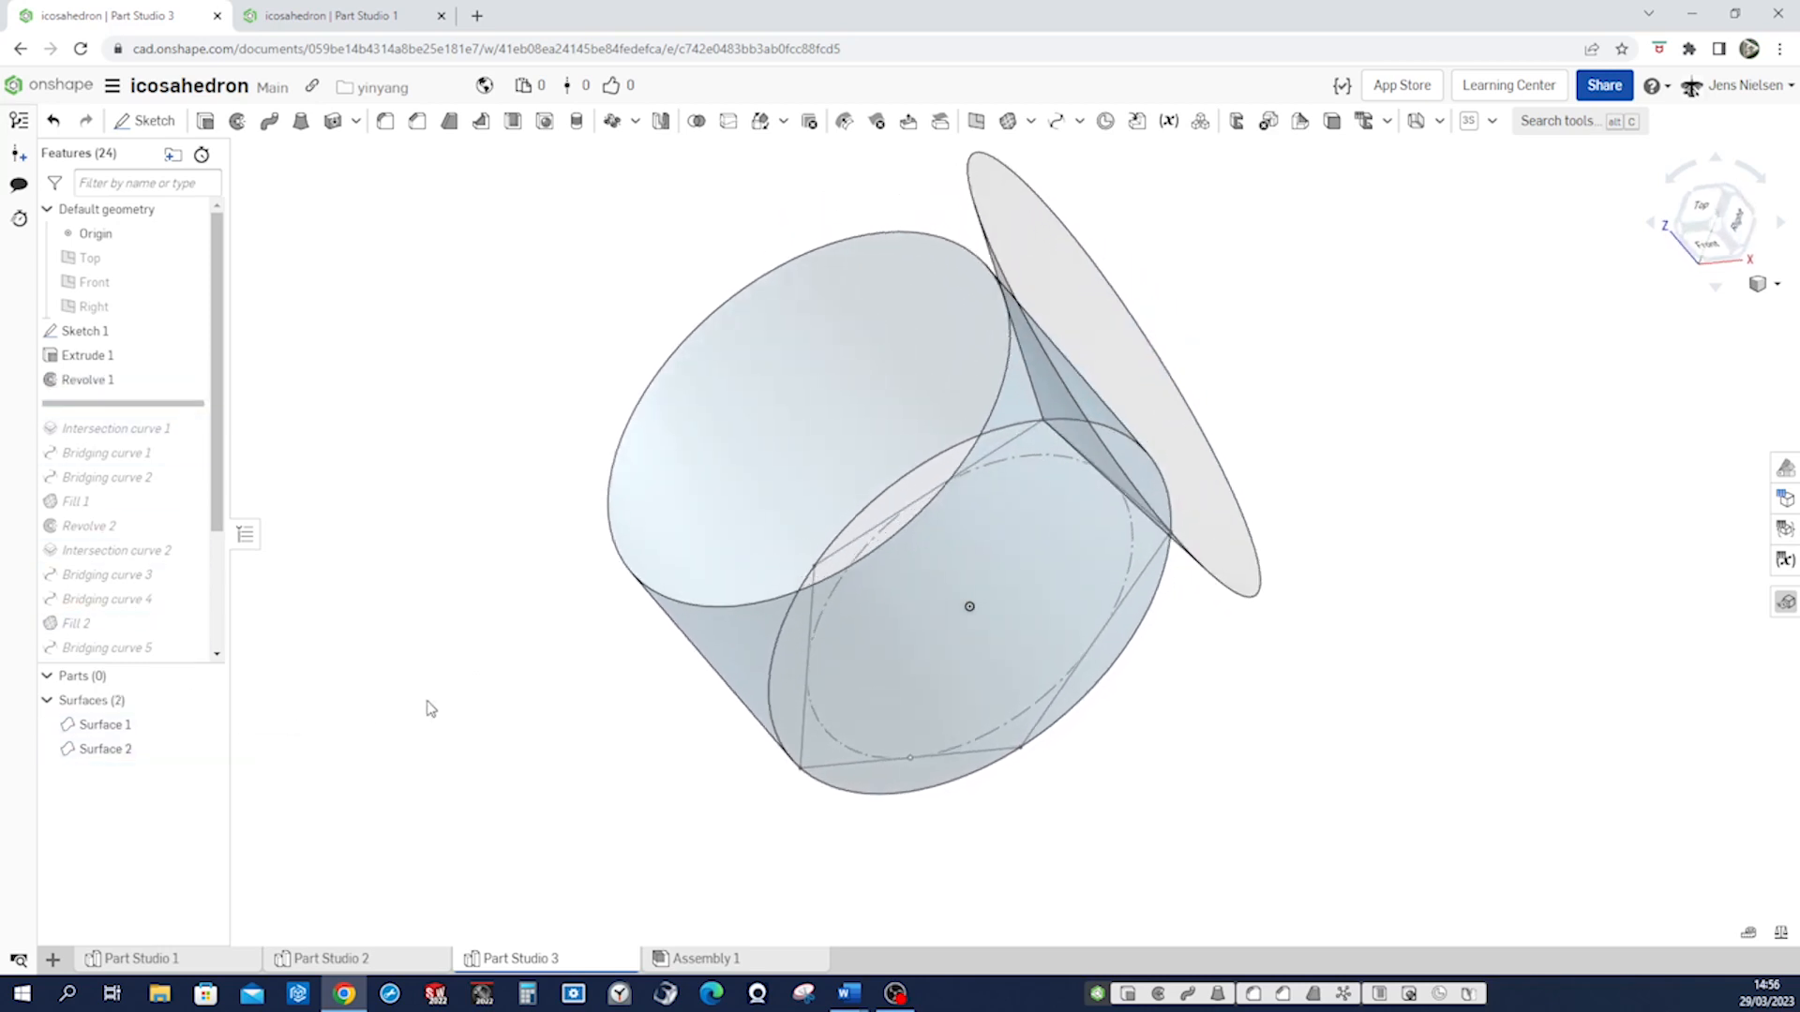
drag(195, 411, 197, 429)
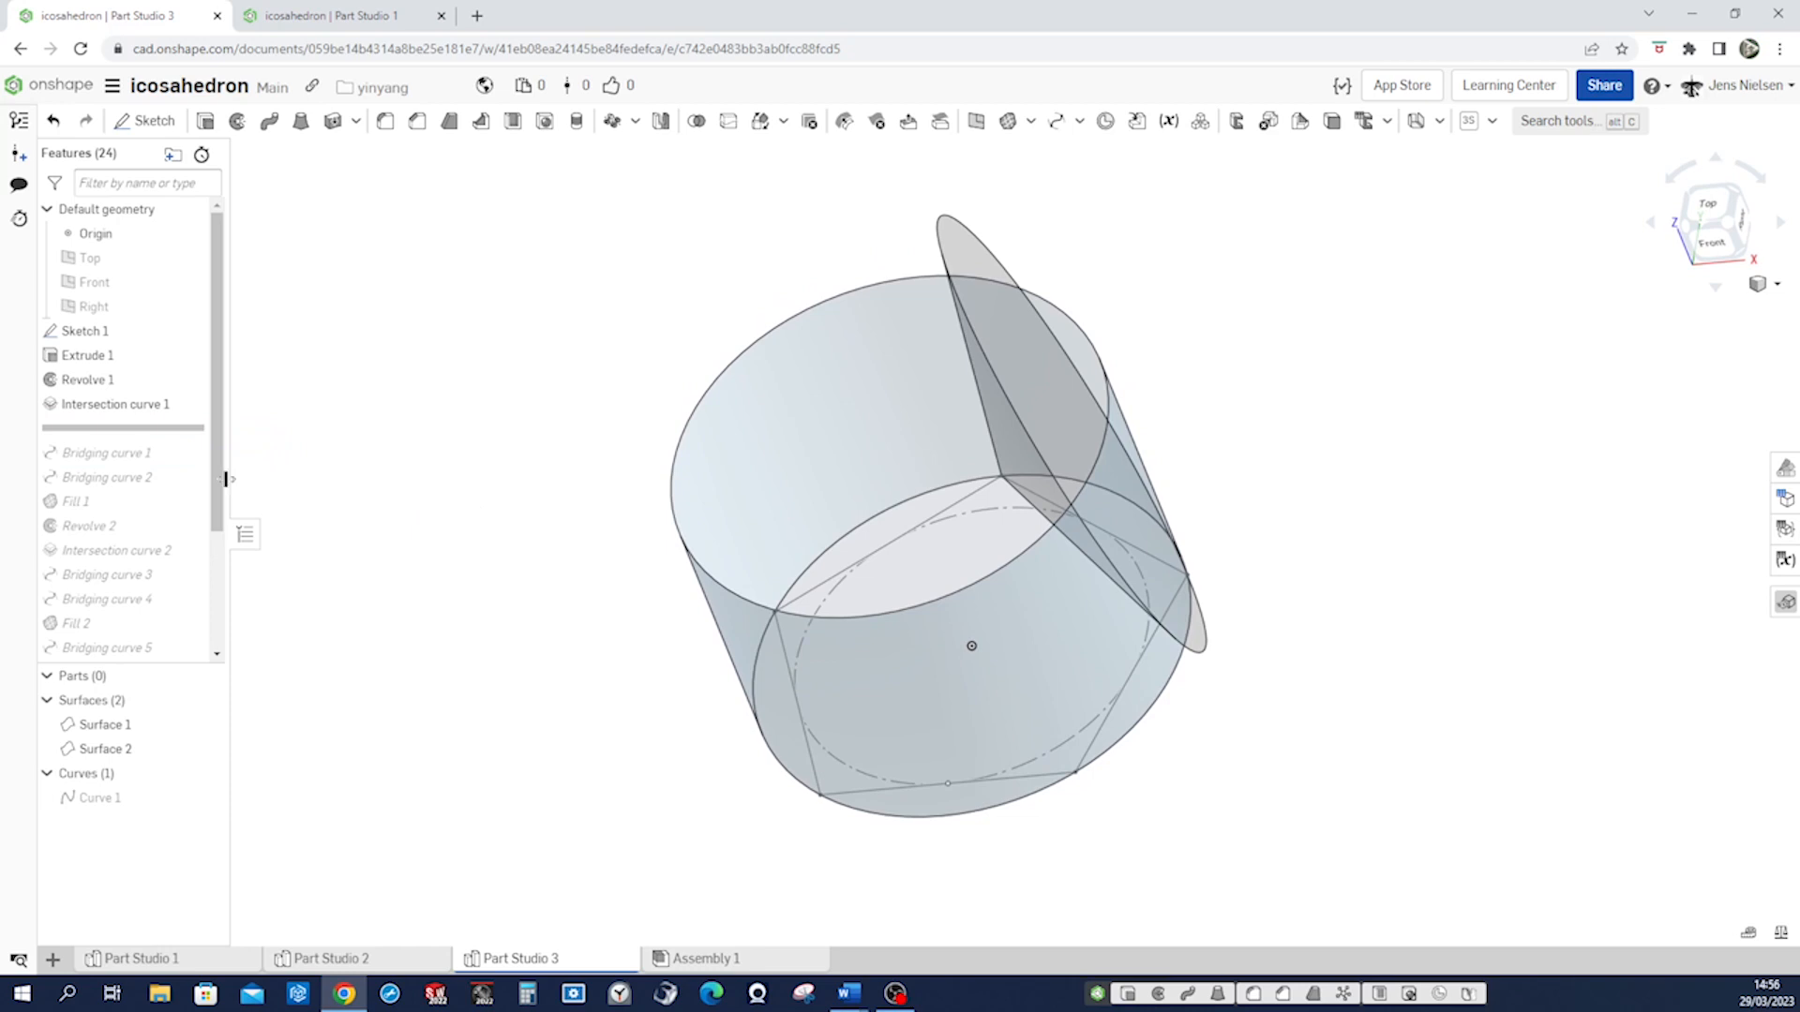
Roll the feature history back to just after Sketch 1 and switch to the empty icosahedron document.
scroll(230, 496, down, 3)
scroll(234, 520, up, 2)
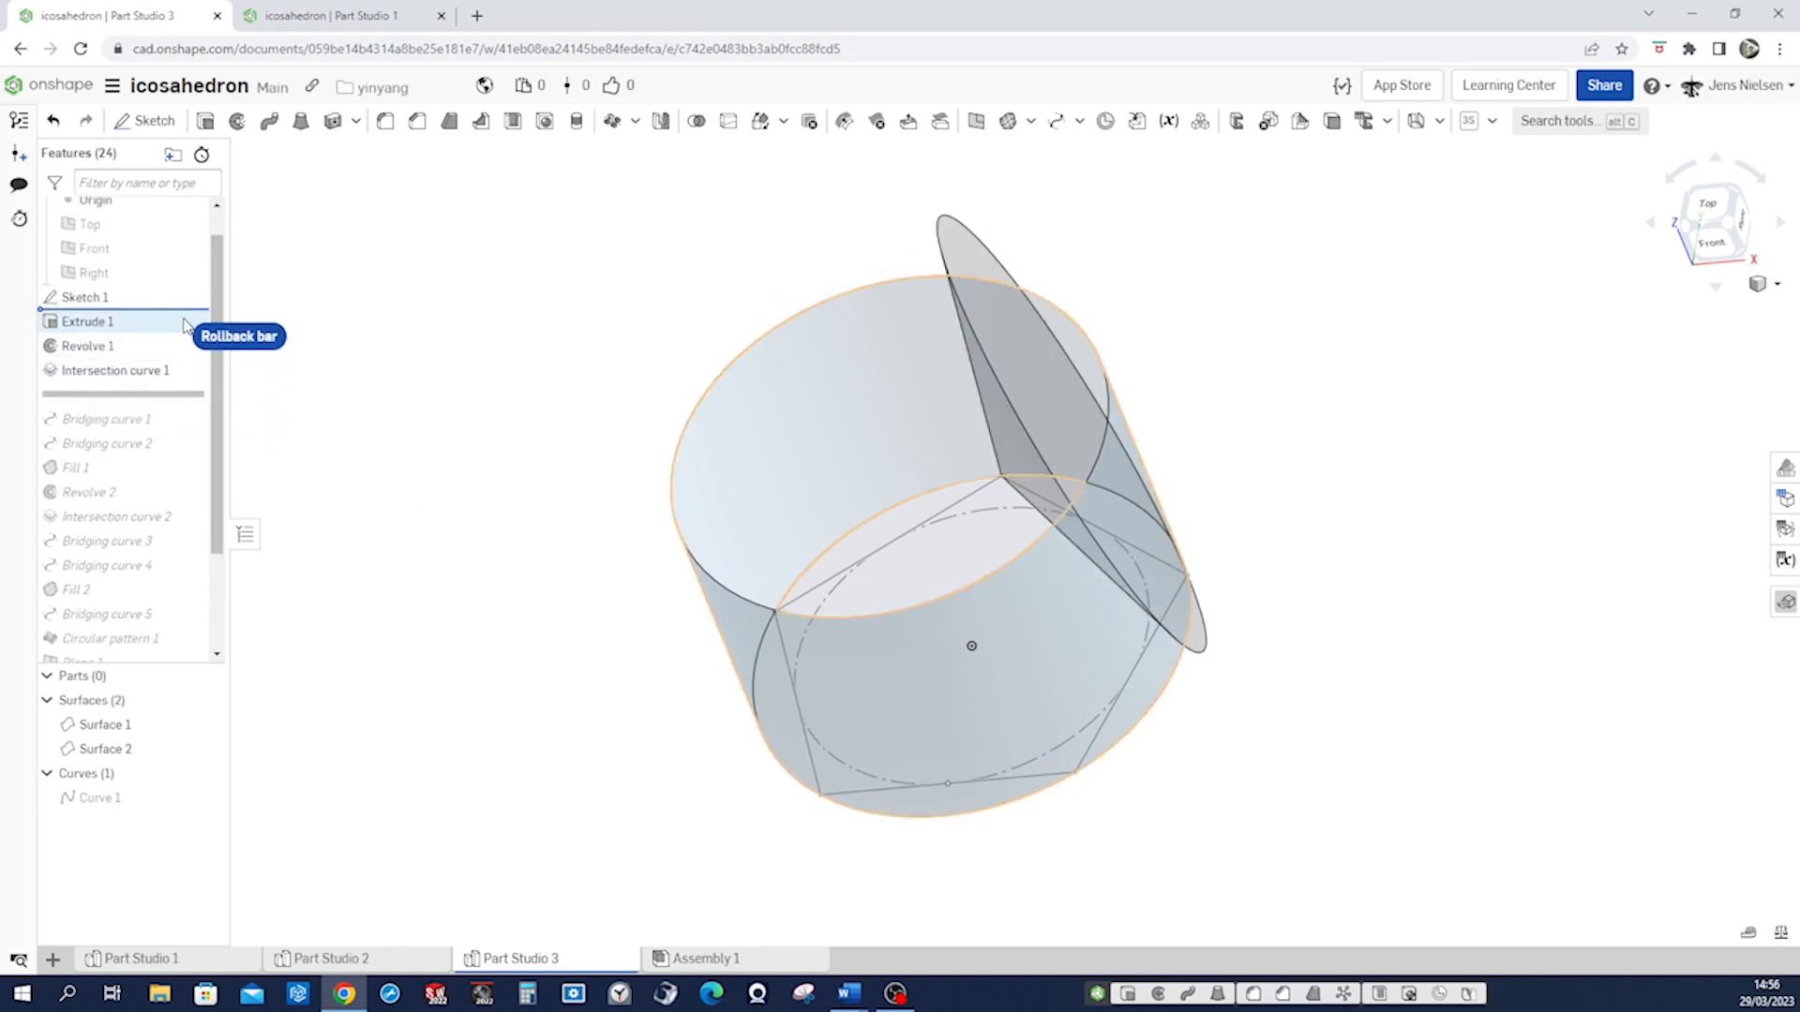
click(185, 309)
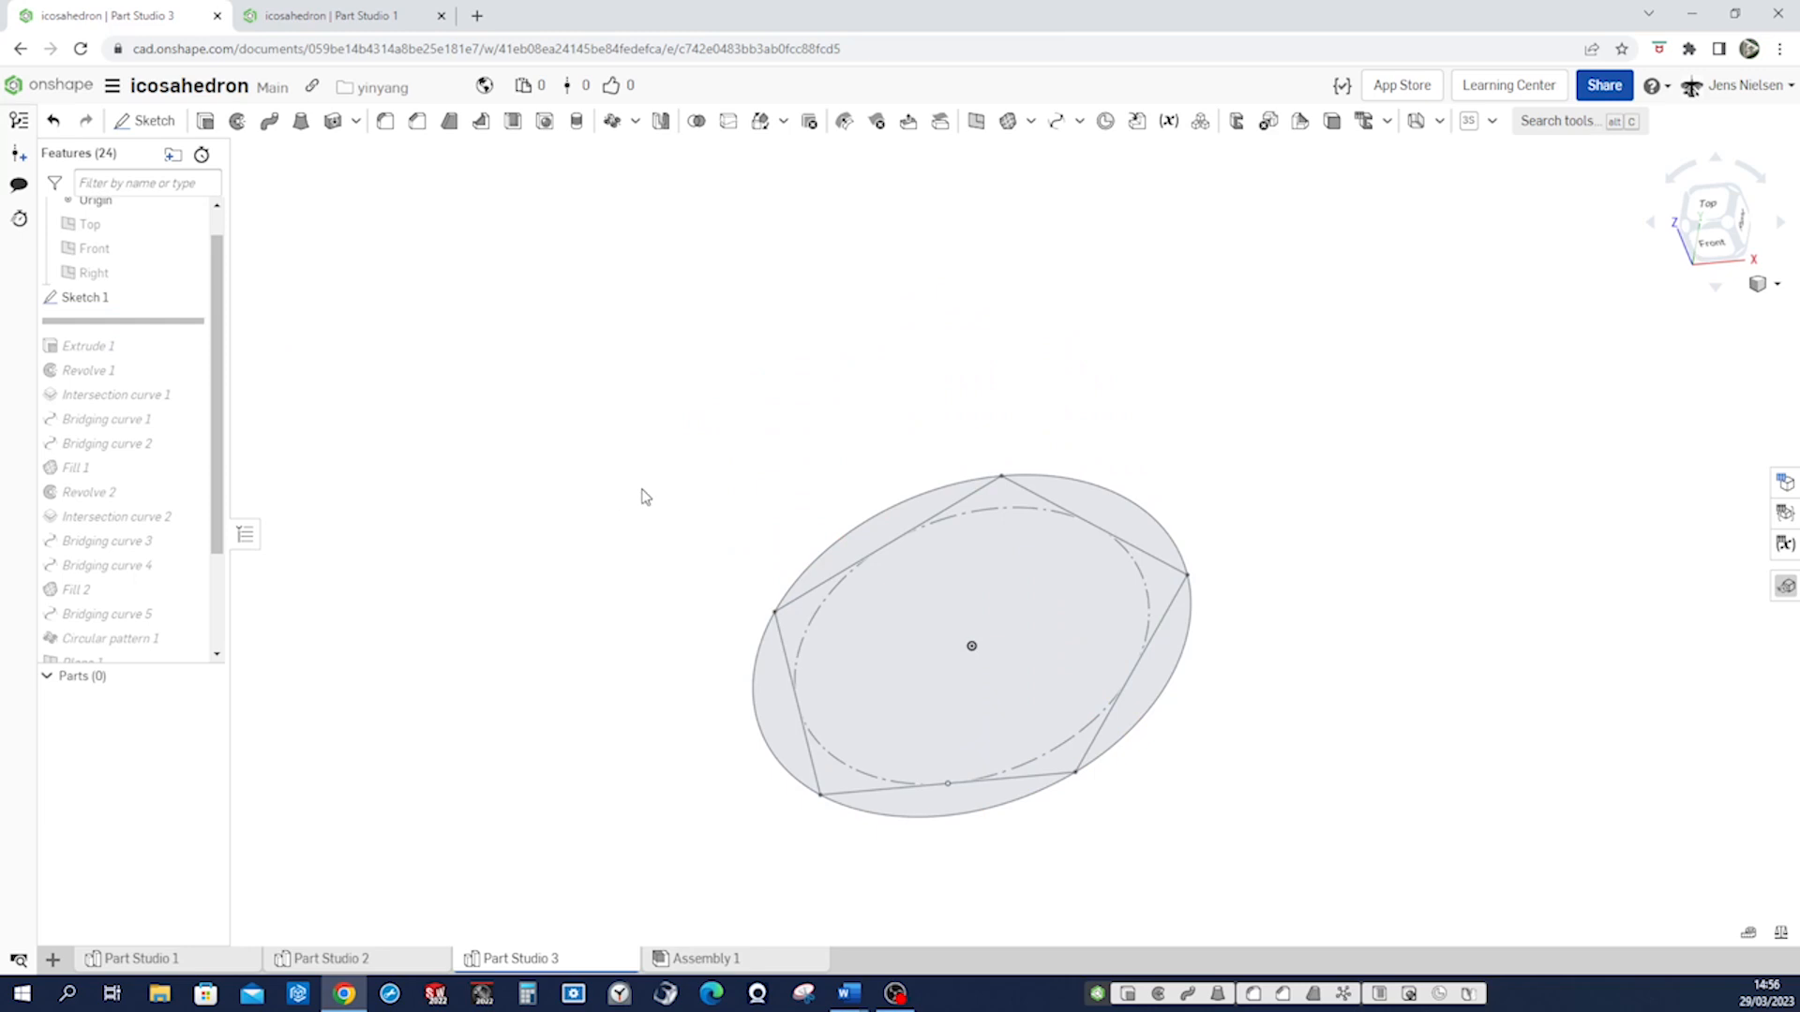
drag(194, 23, 0, 187)
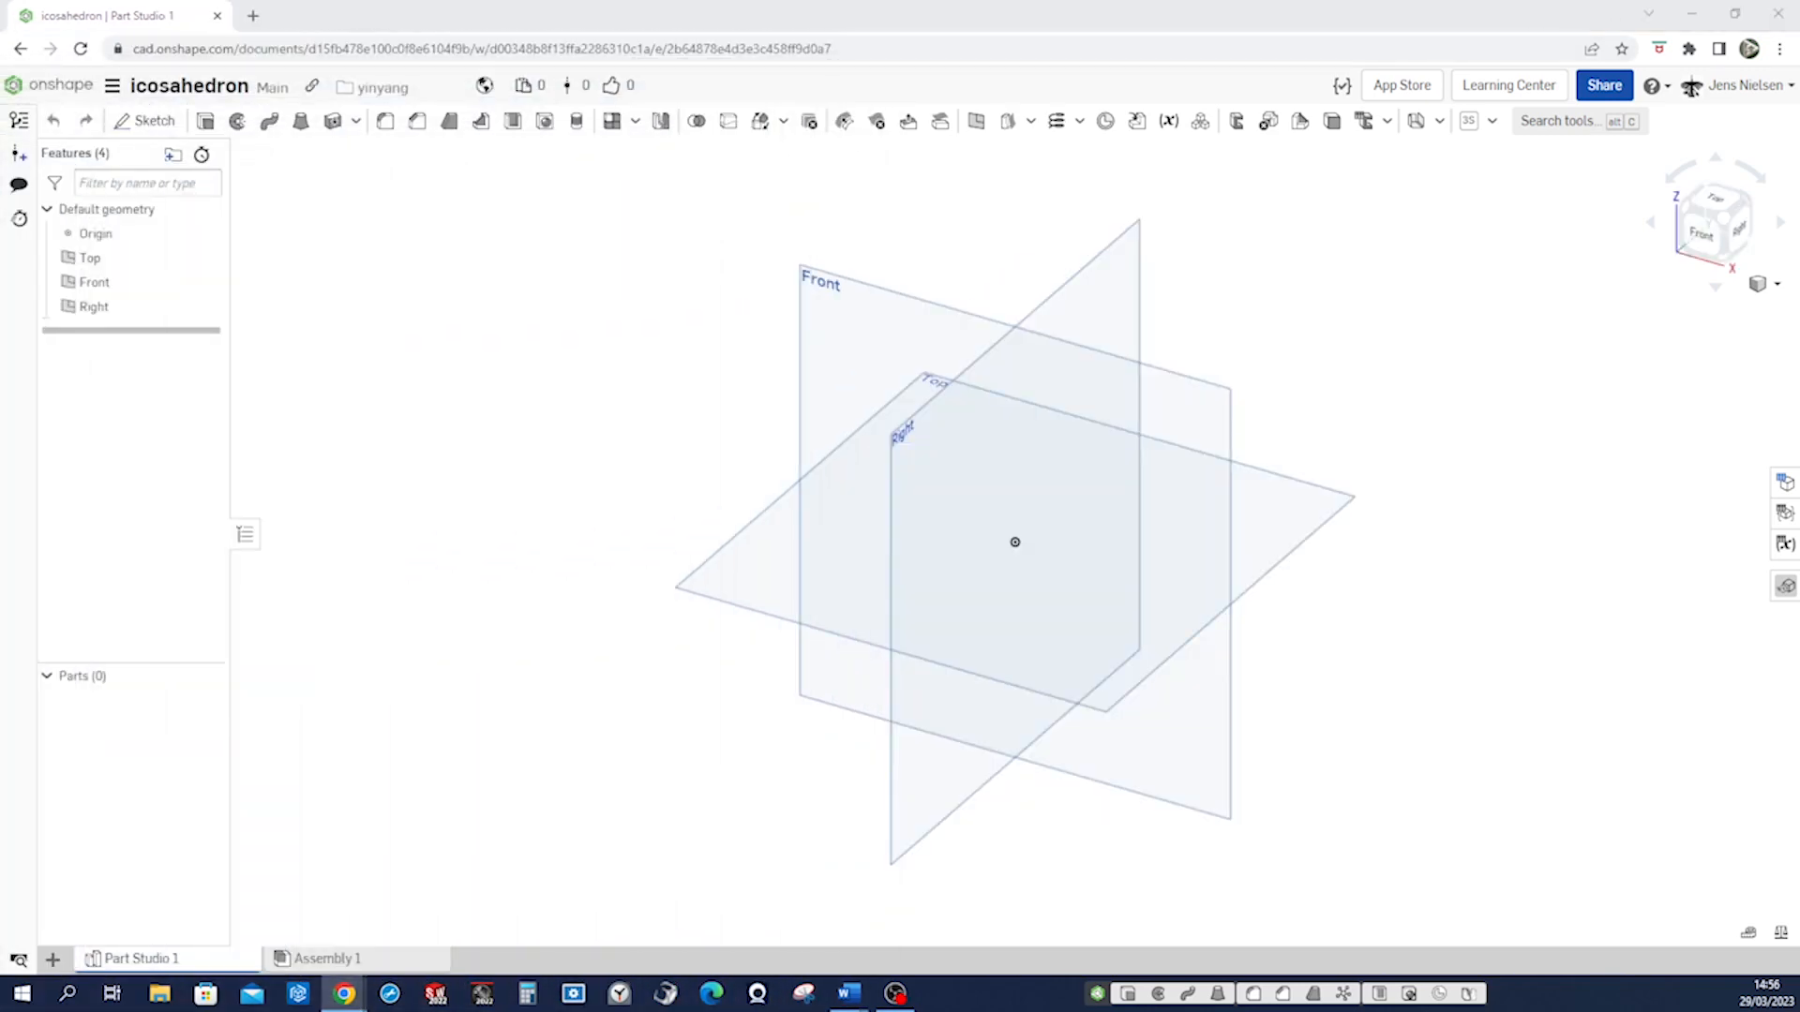
Sketch a circumscribed pentagon on the Top plane, centred on the origin, with sides about 62.5 mm long.
click(515, 454)
key(s)
click(598, 514)
click(724, 565)
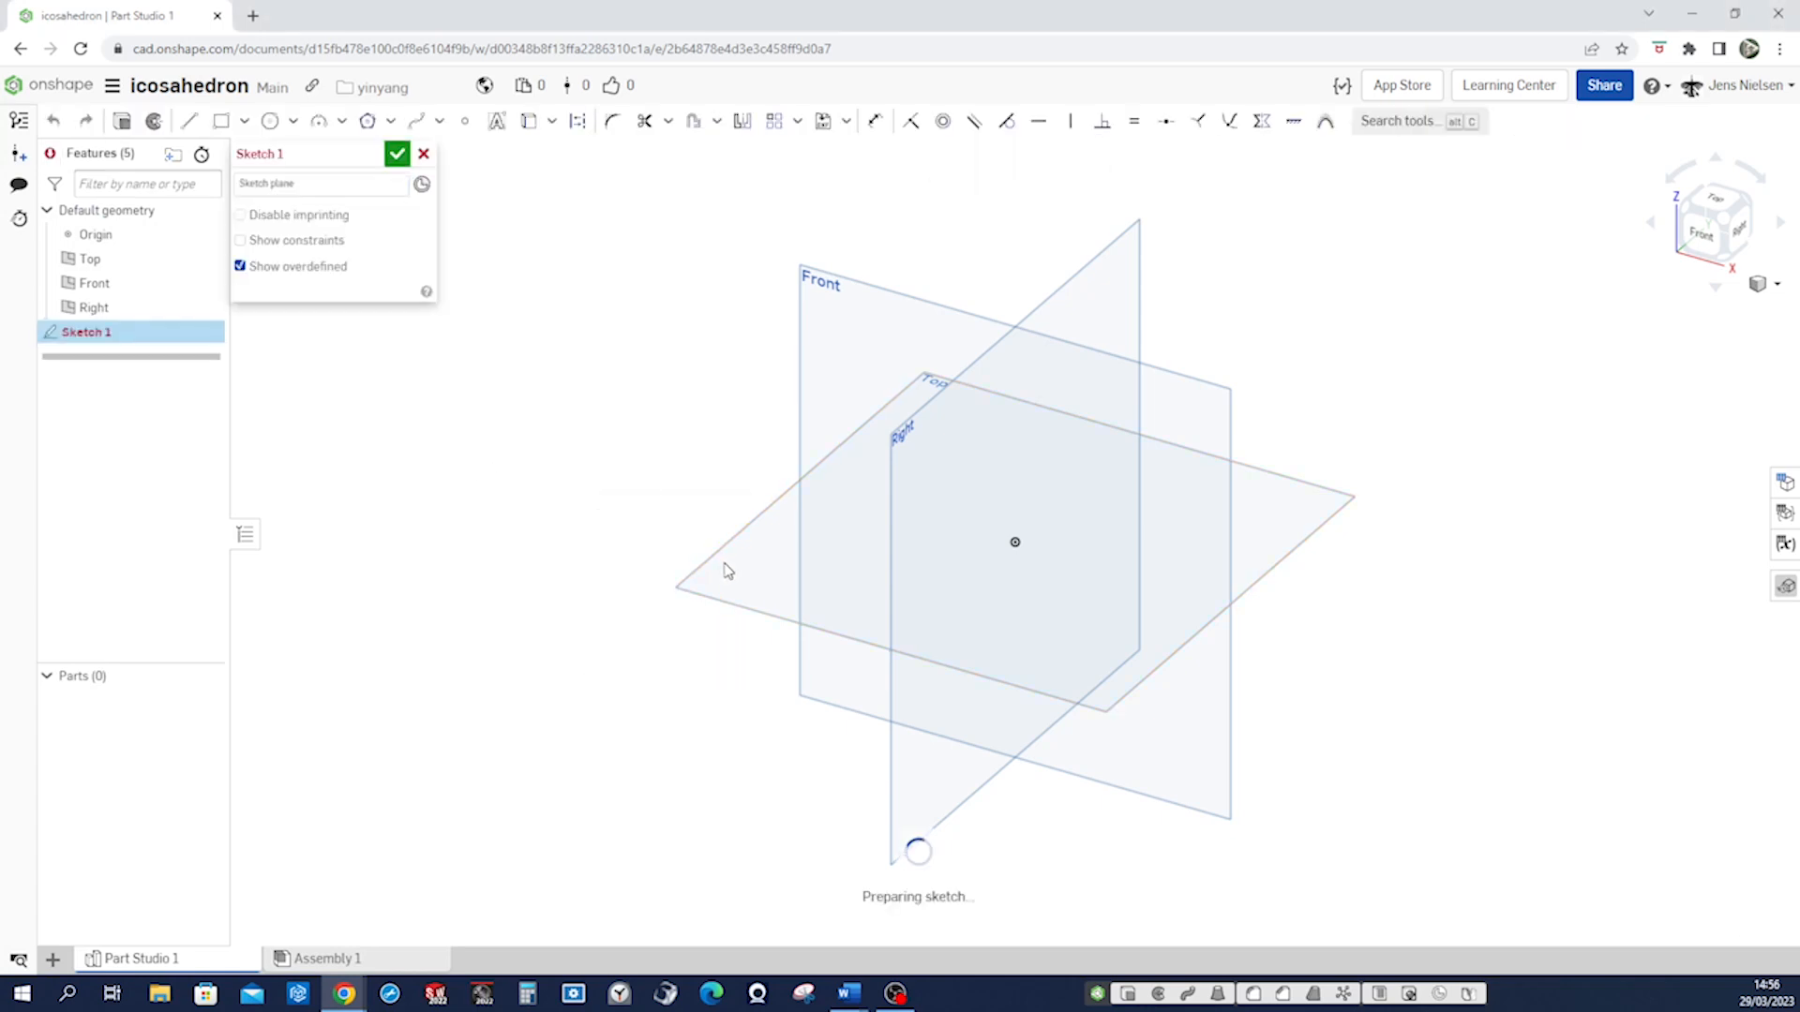
key(s)
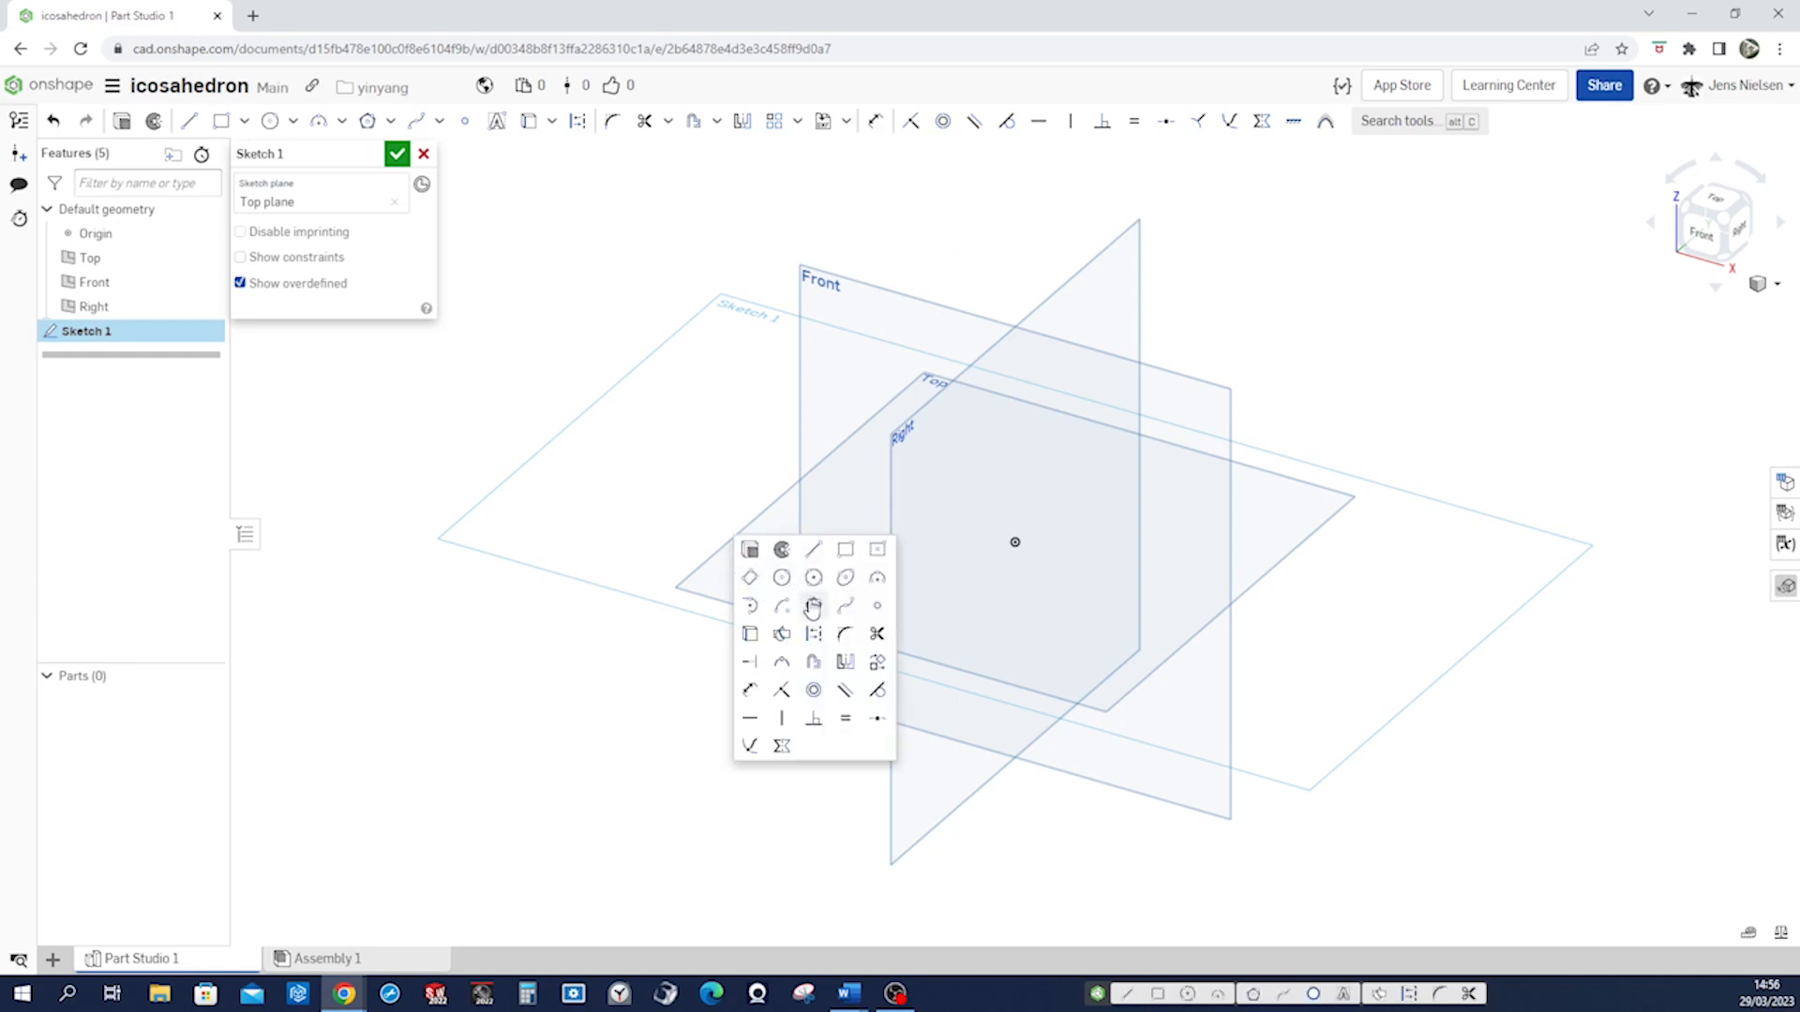
click(813, 606)
click(1015, 542)
scroll(998, 628, down, 1)
click(1007, 614)
key(Escape)
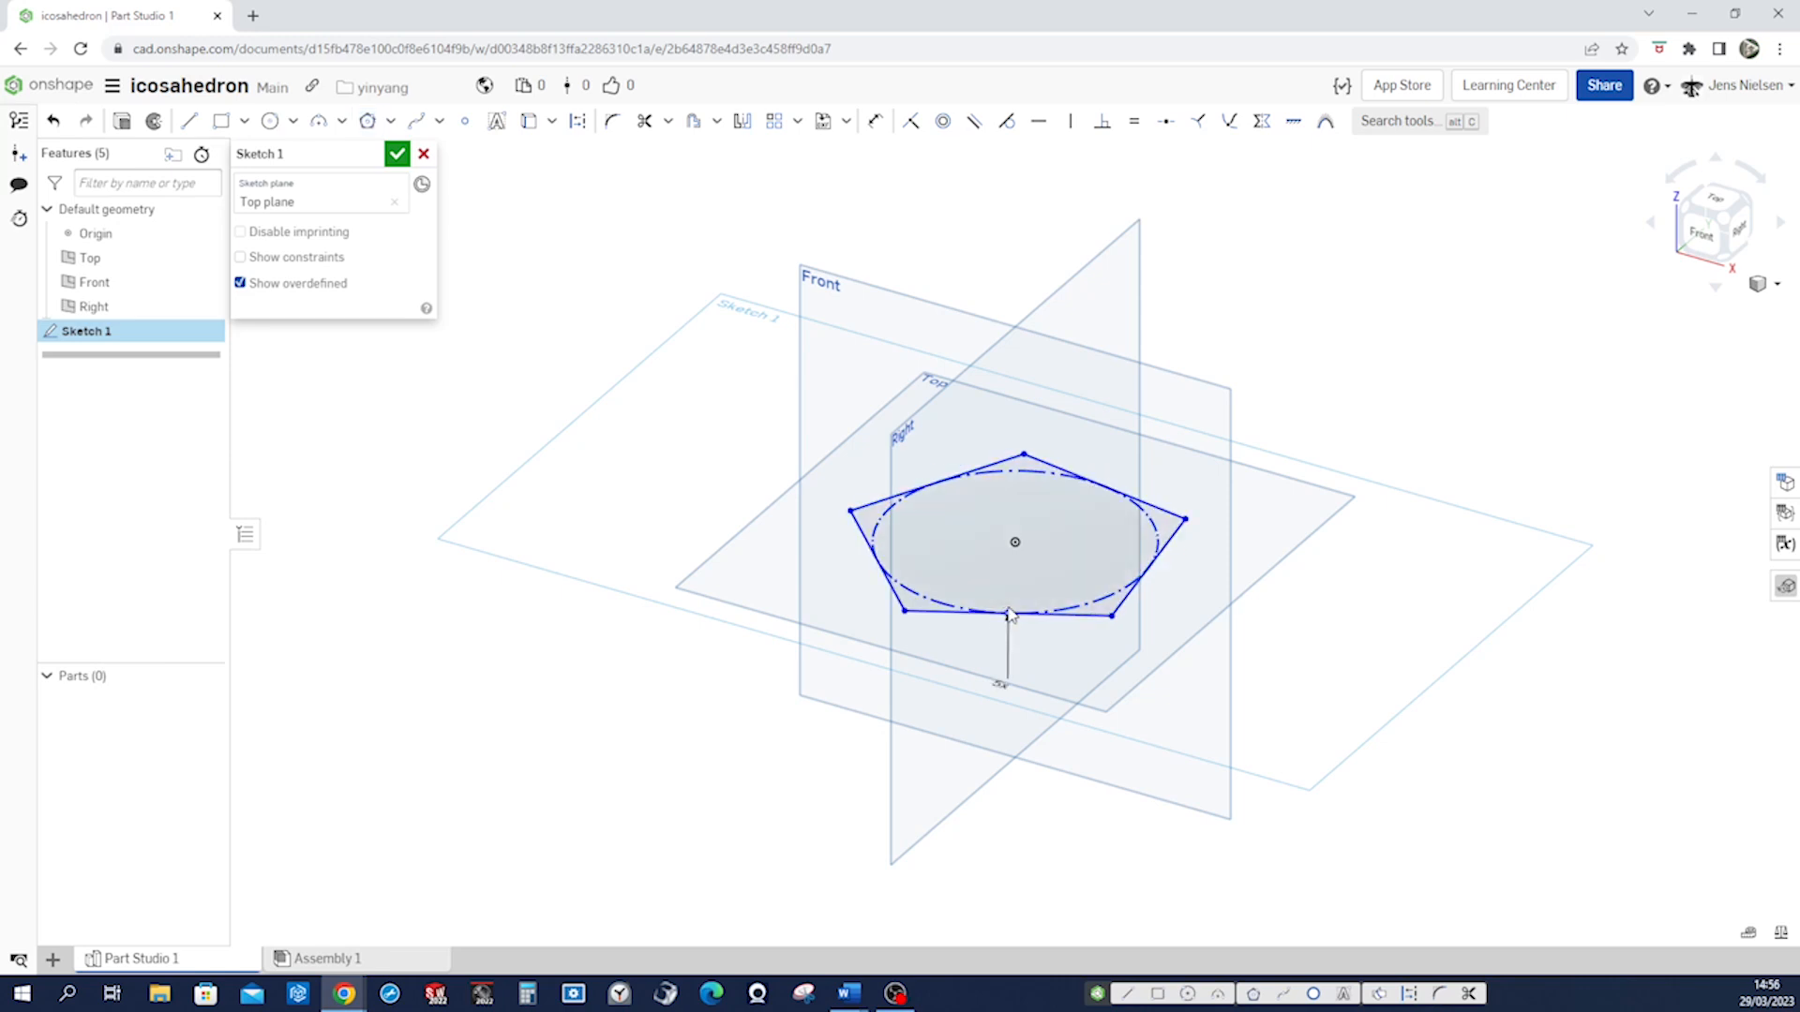
Make the pentagon's front side horizontal and set its length to 88 mm.
key(h)
click(1075, 618)
key(u)
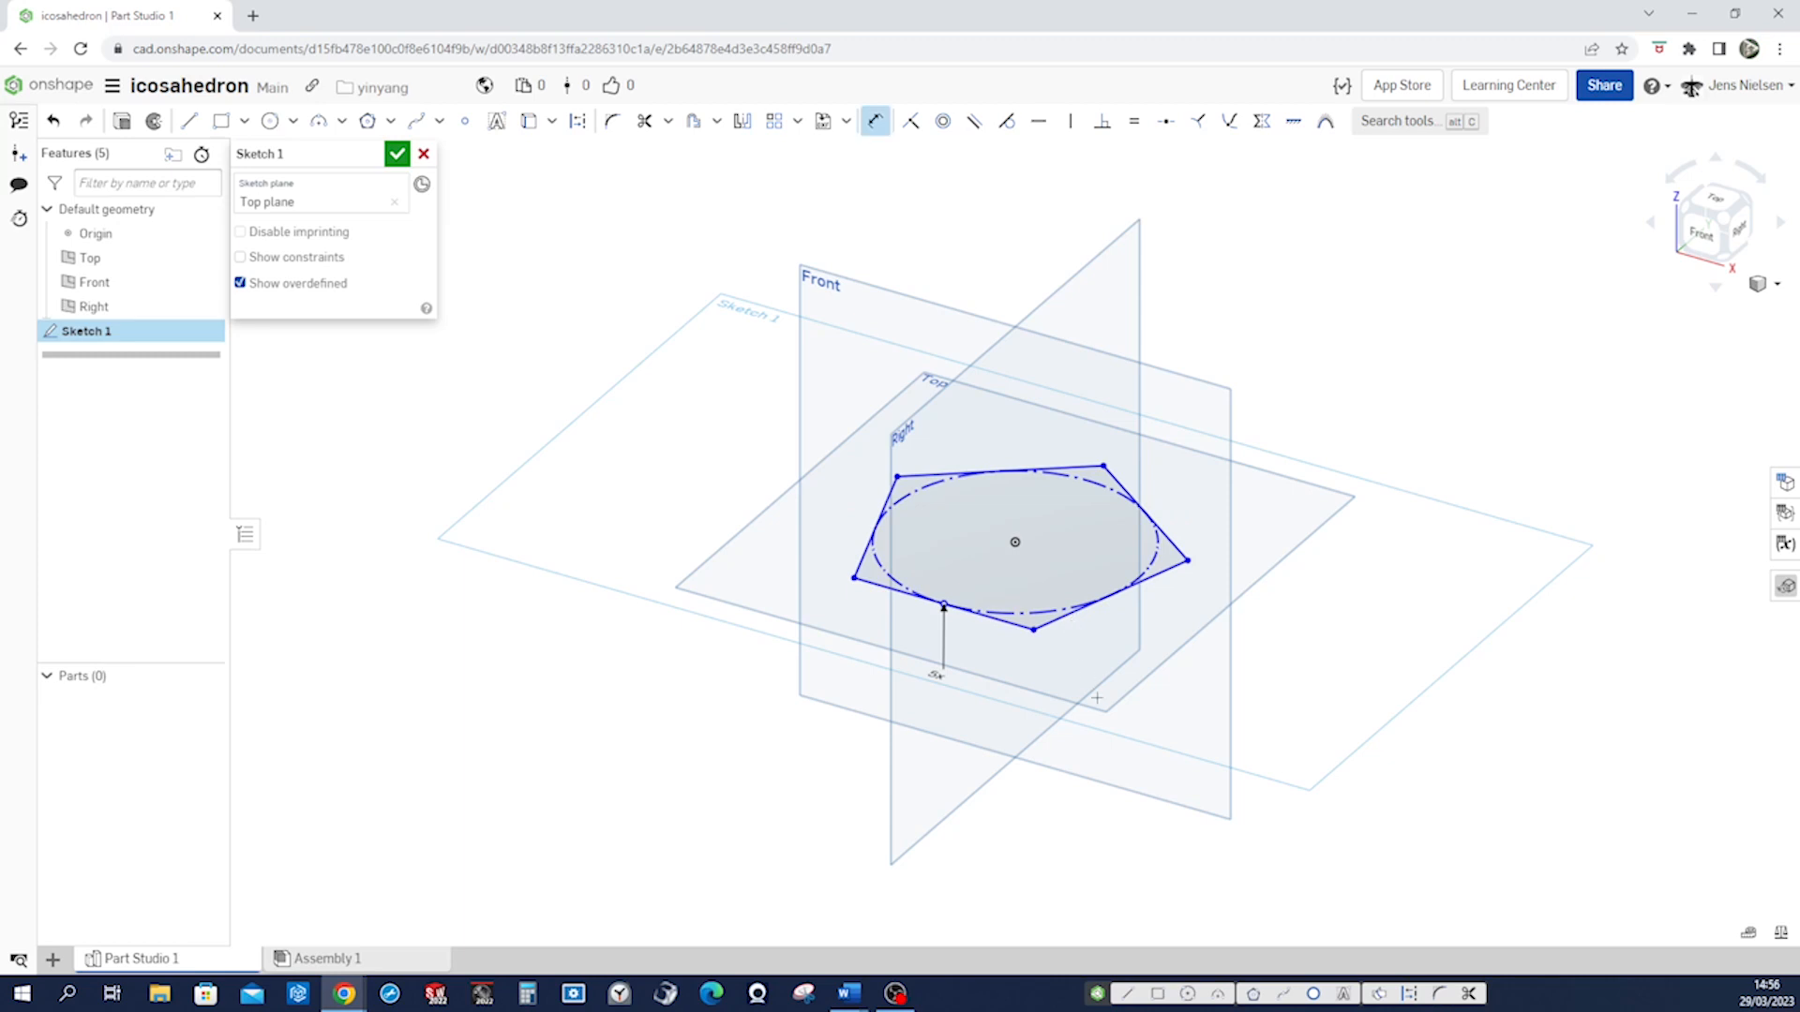
click(975, 613)
click(997, 655)
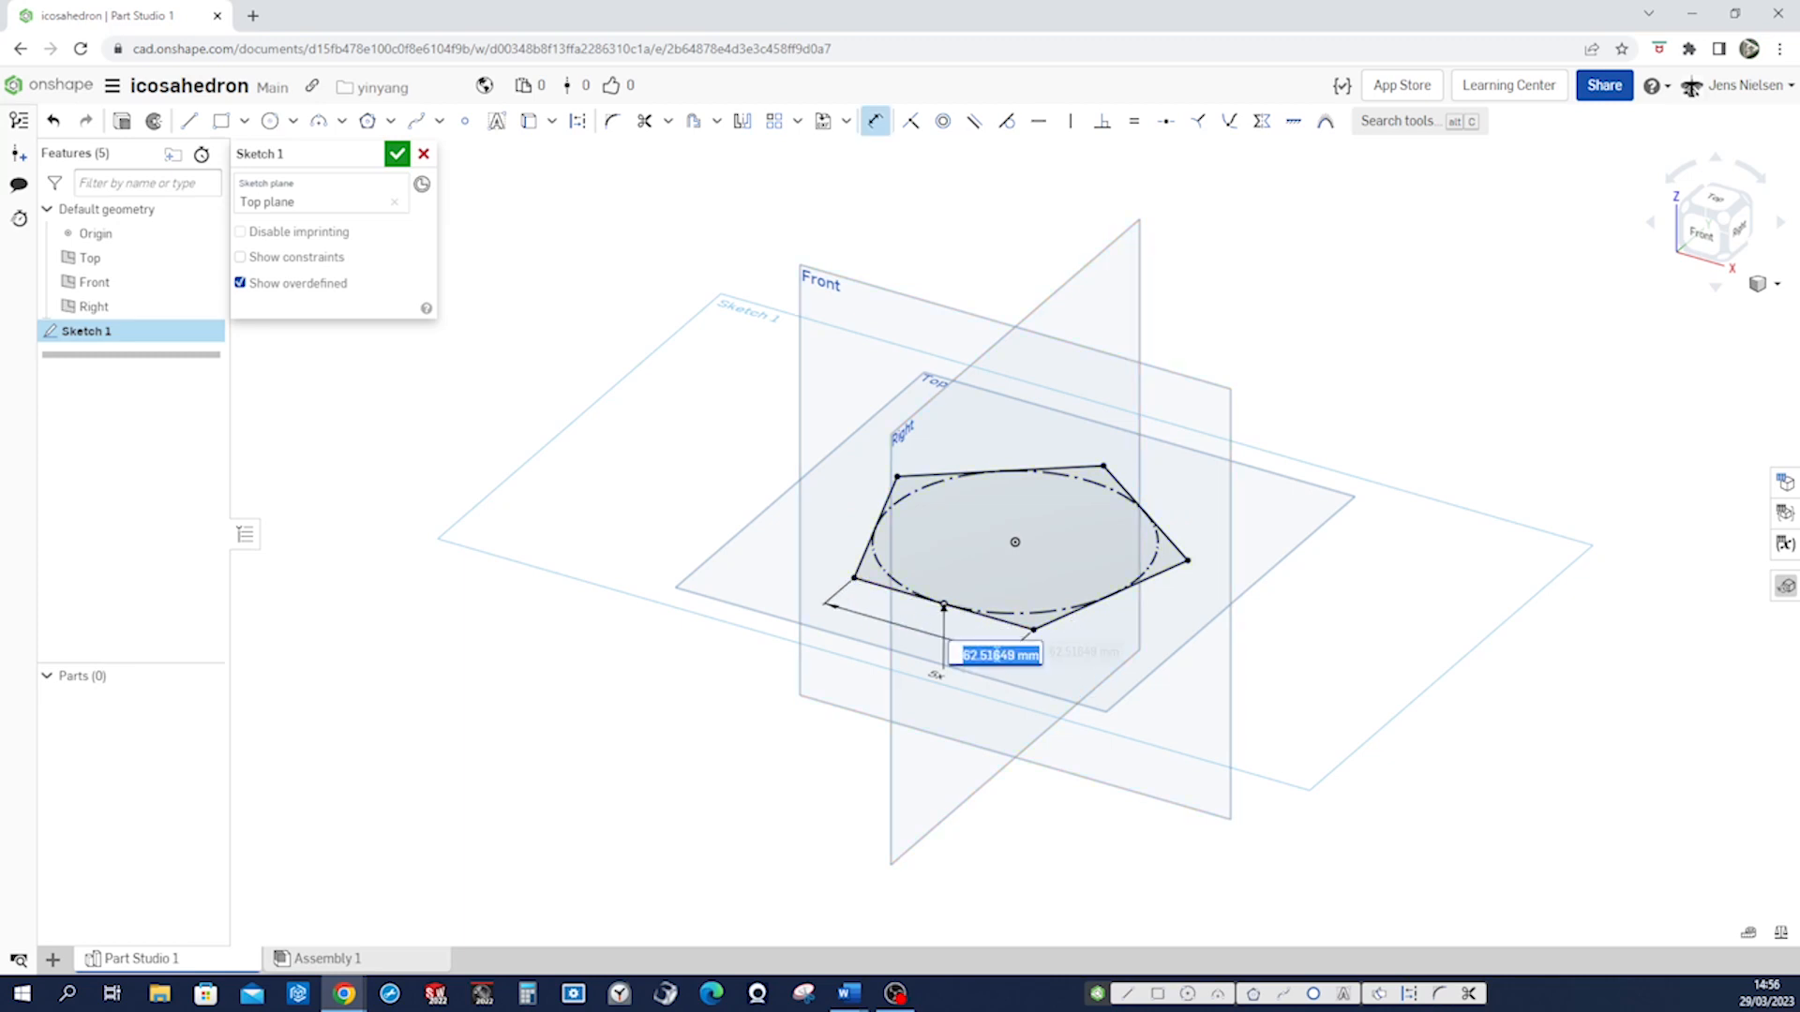
text(88)
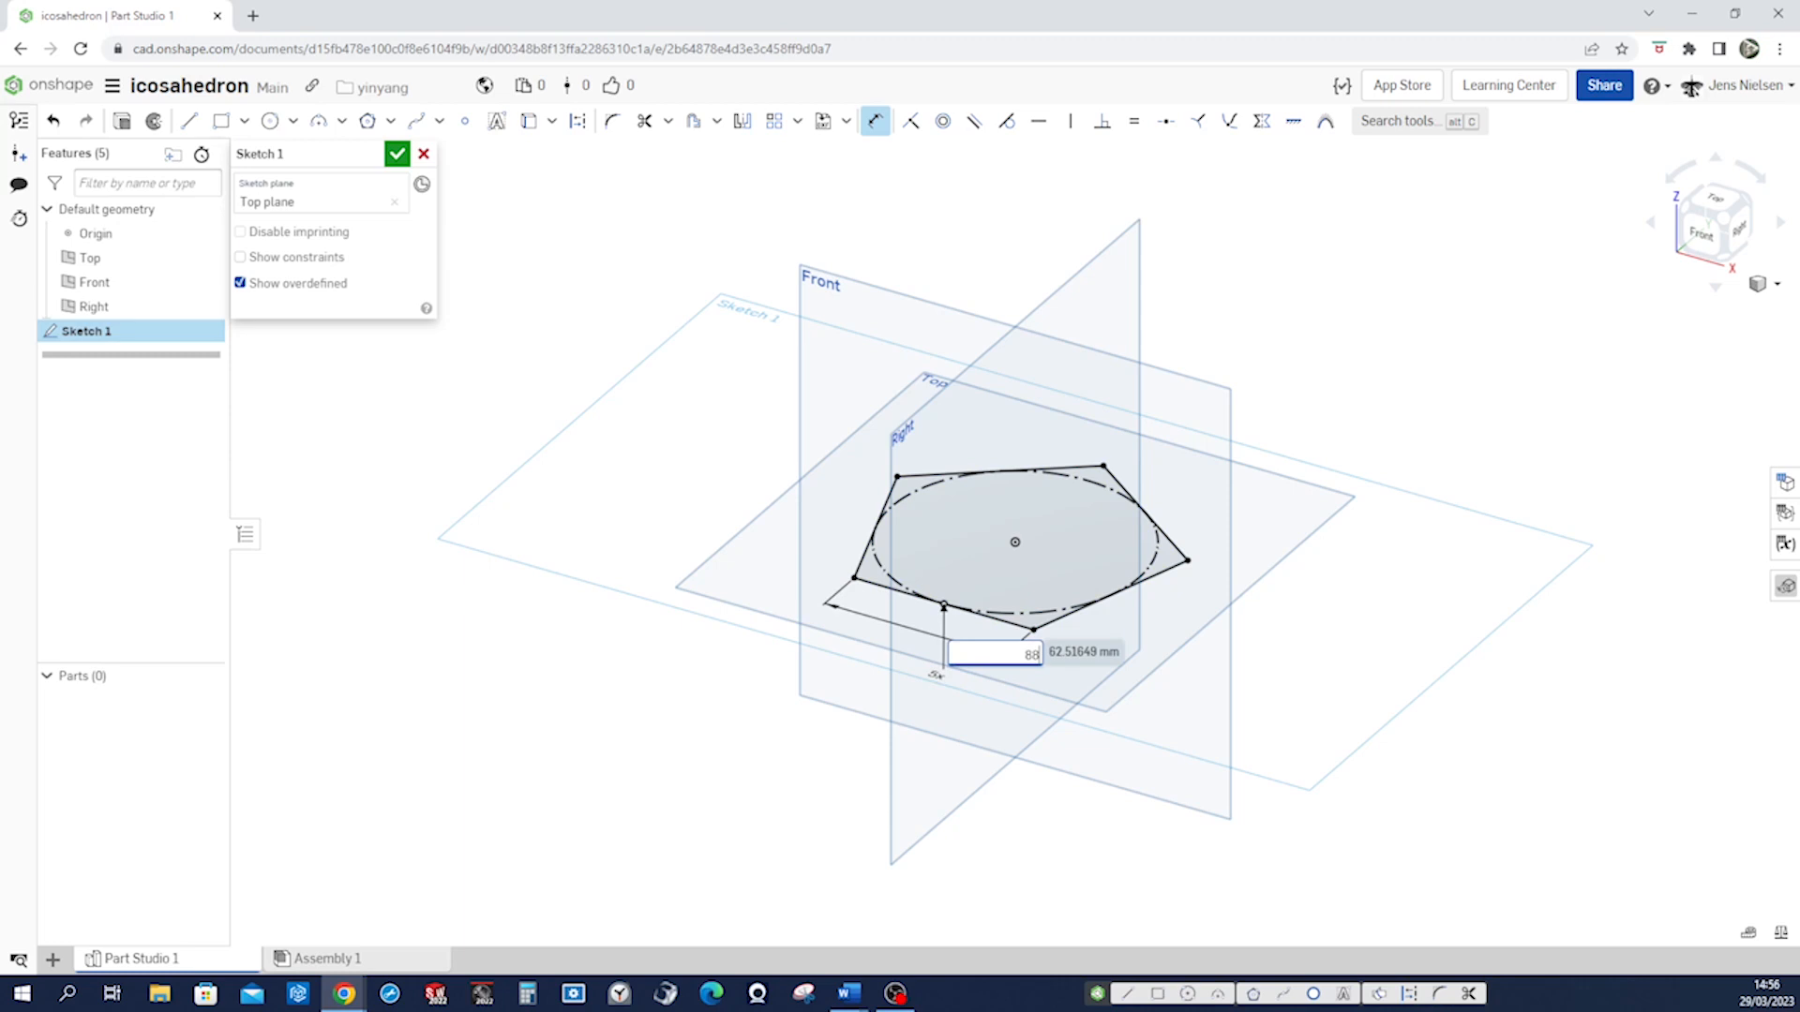
key(Return)
key(Escape)
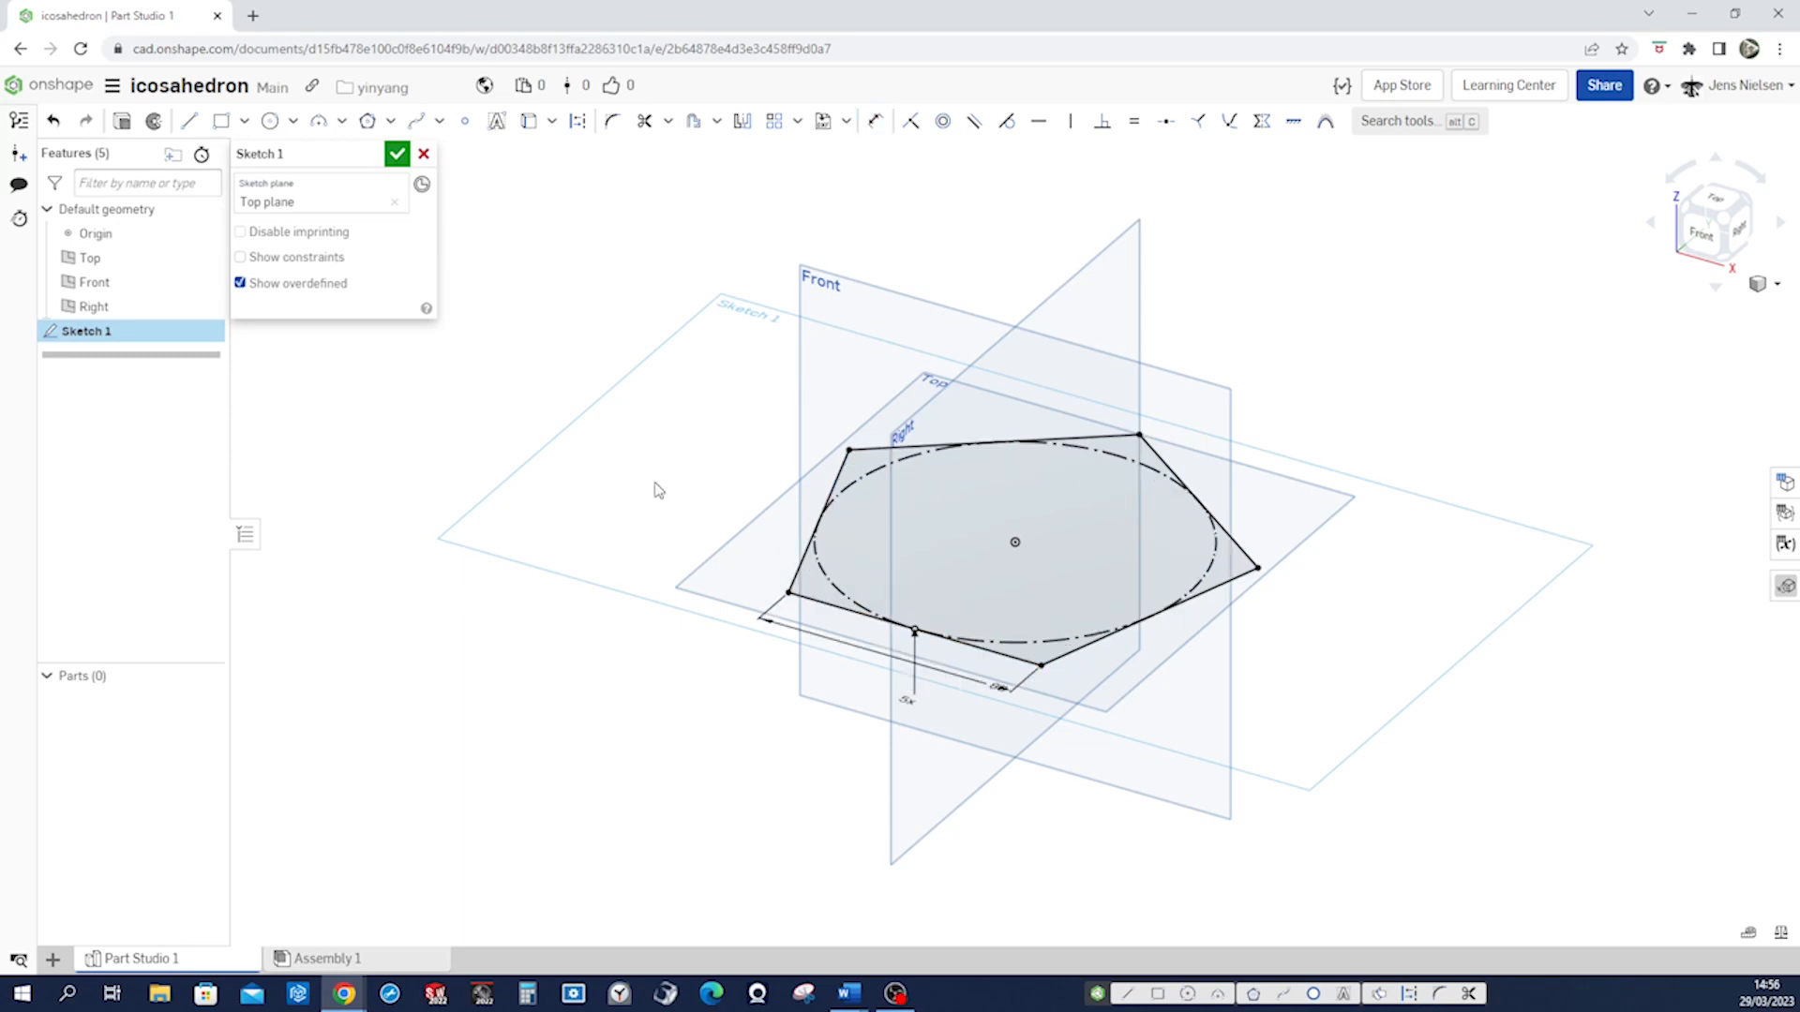
Hide the default planes and add a circle centred on the origin through the pentagon's corners, finishing the sketch.
key(p)
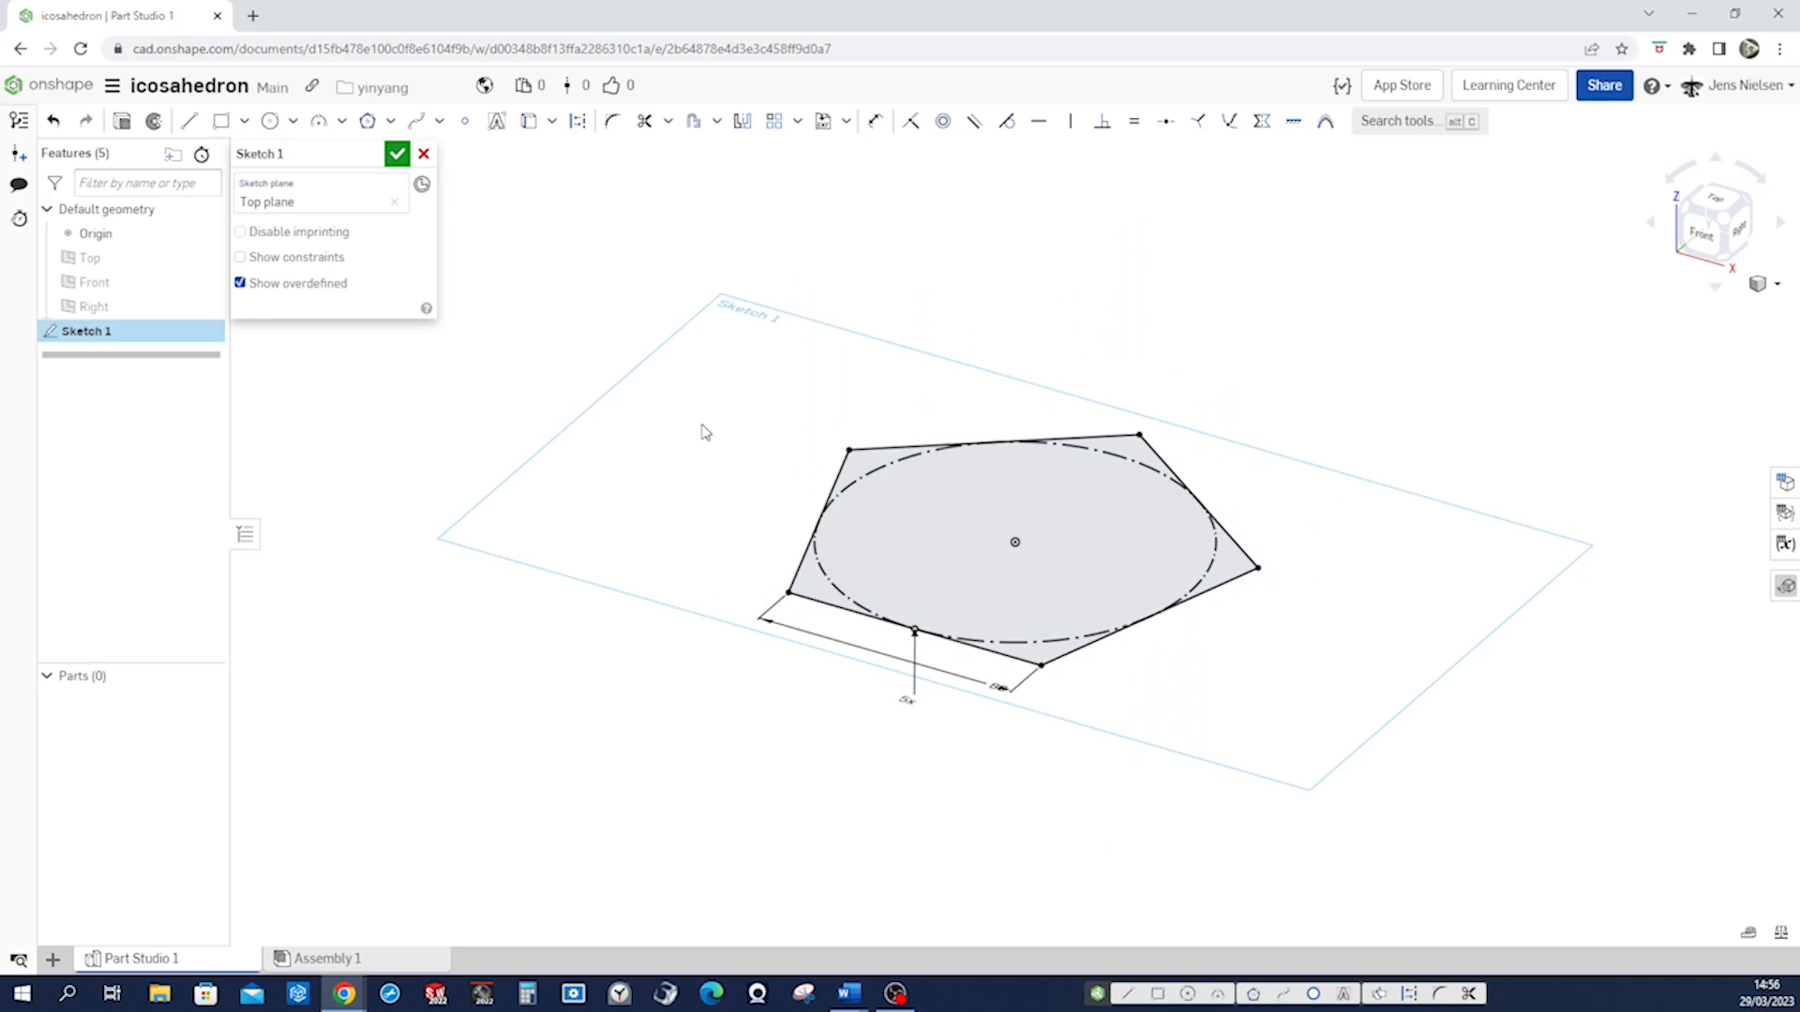
key(c)
click(1015, 541)
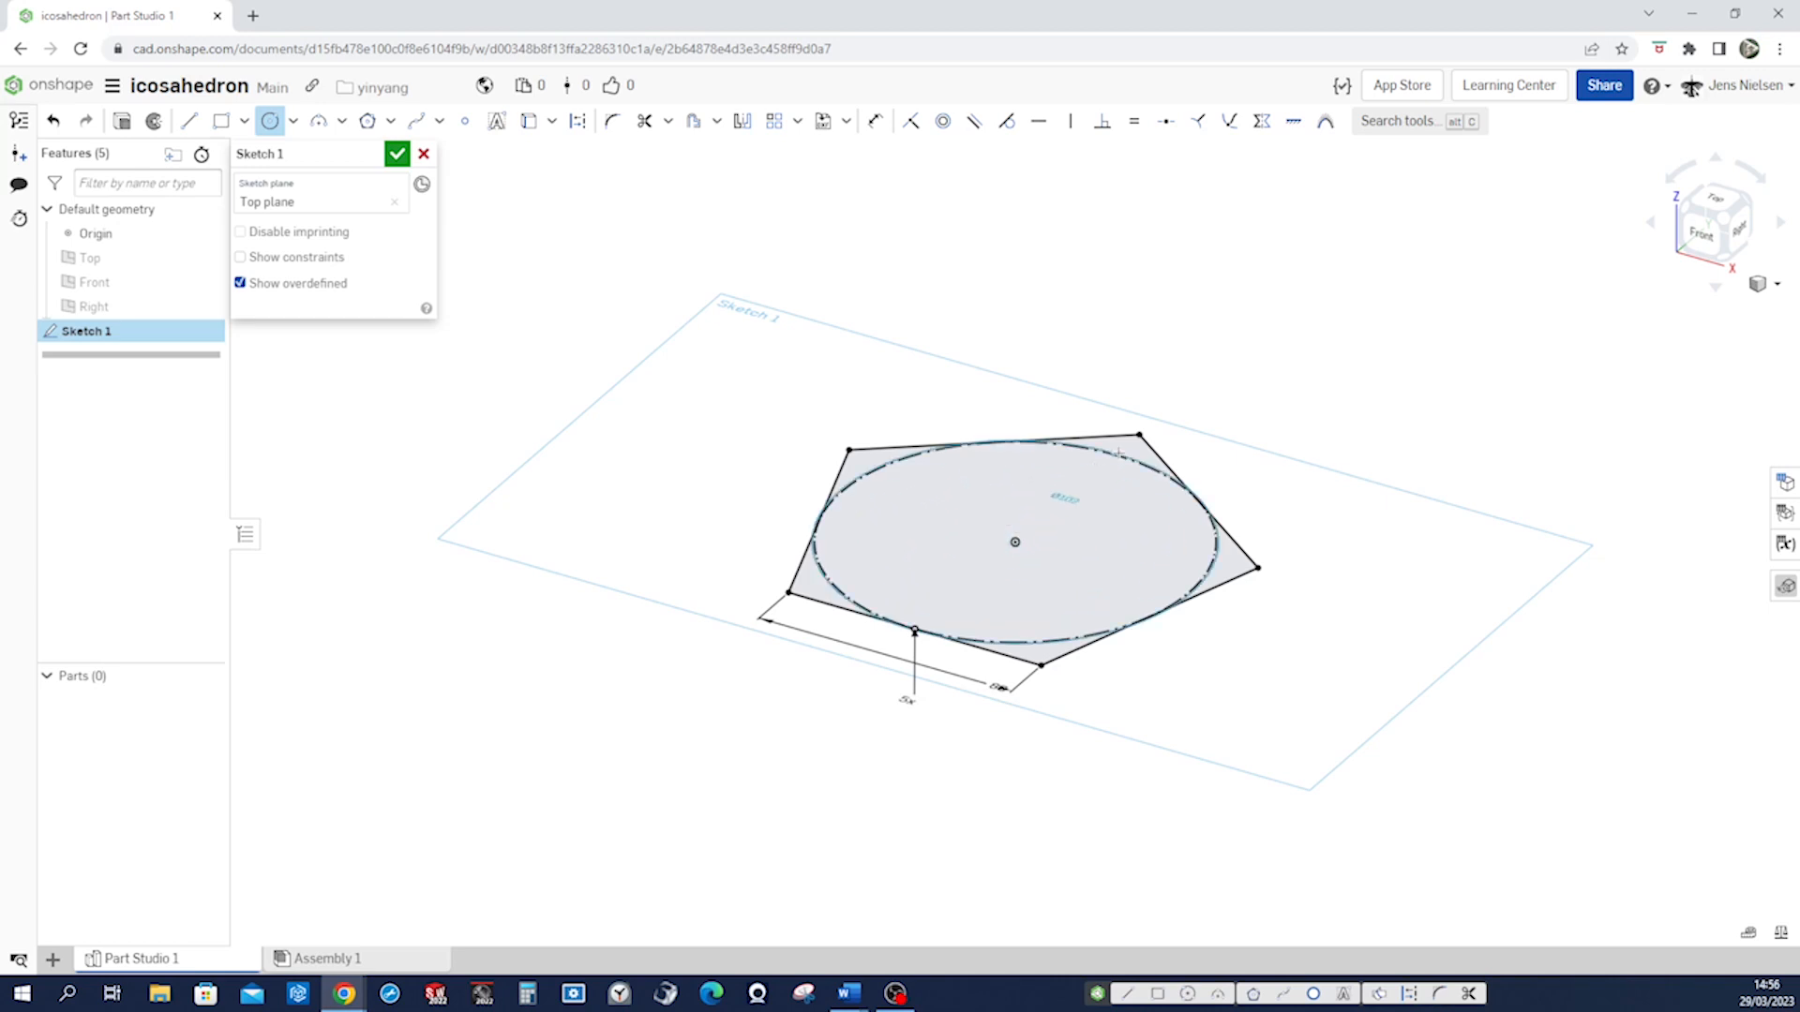
click(1140, 433)
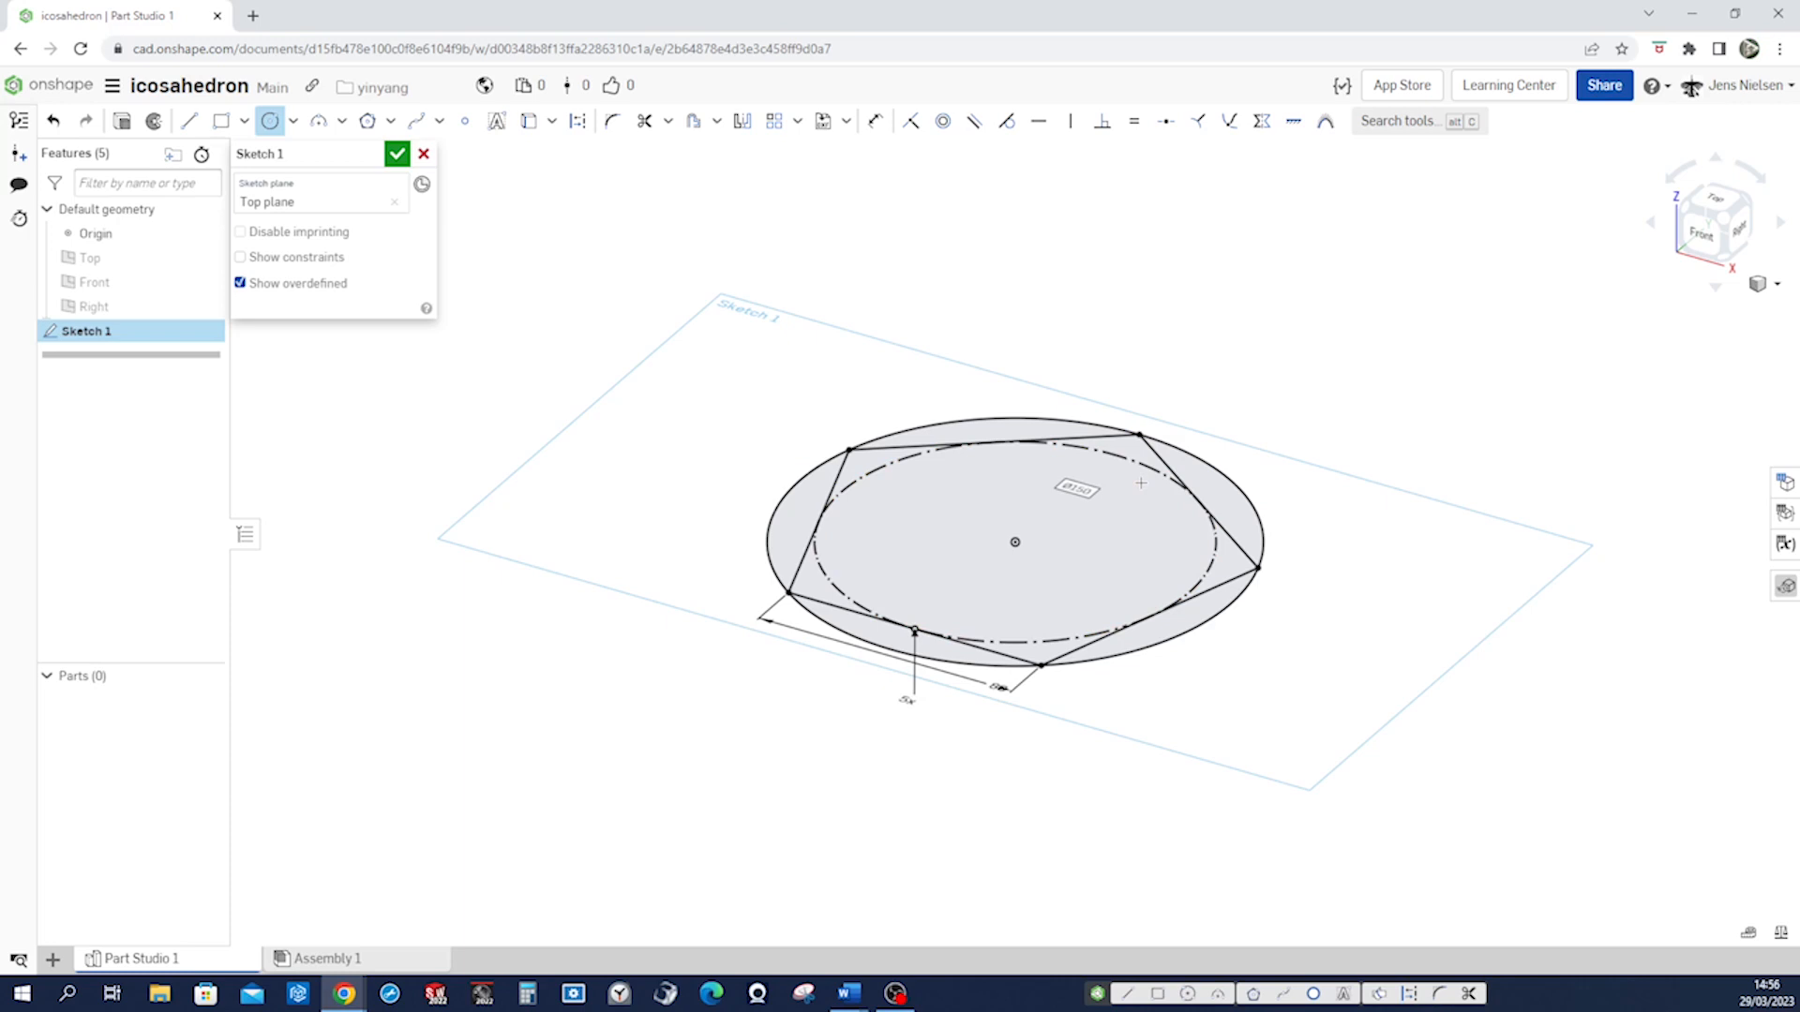
click(397, 155)
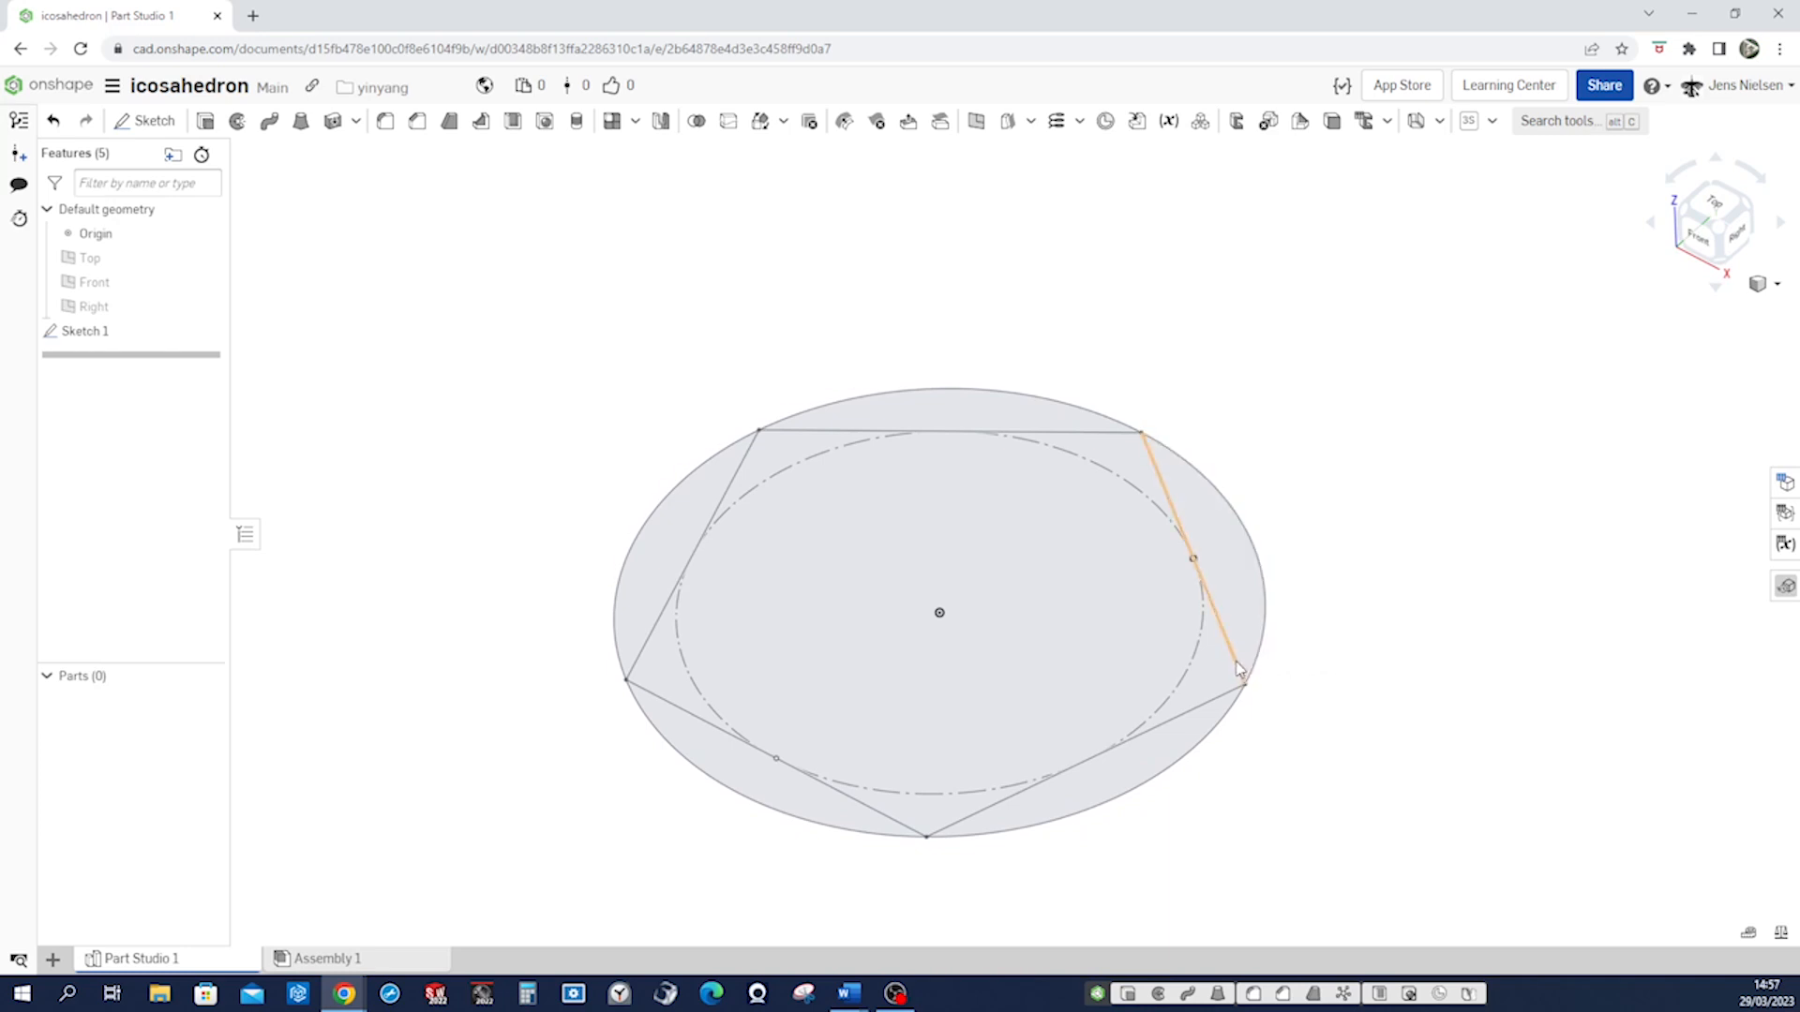
Extrude the sketch's outer circle upward as a new blind surface about 100 mm deep.
key(shift+7)
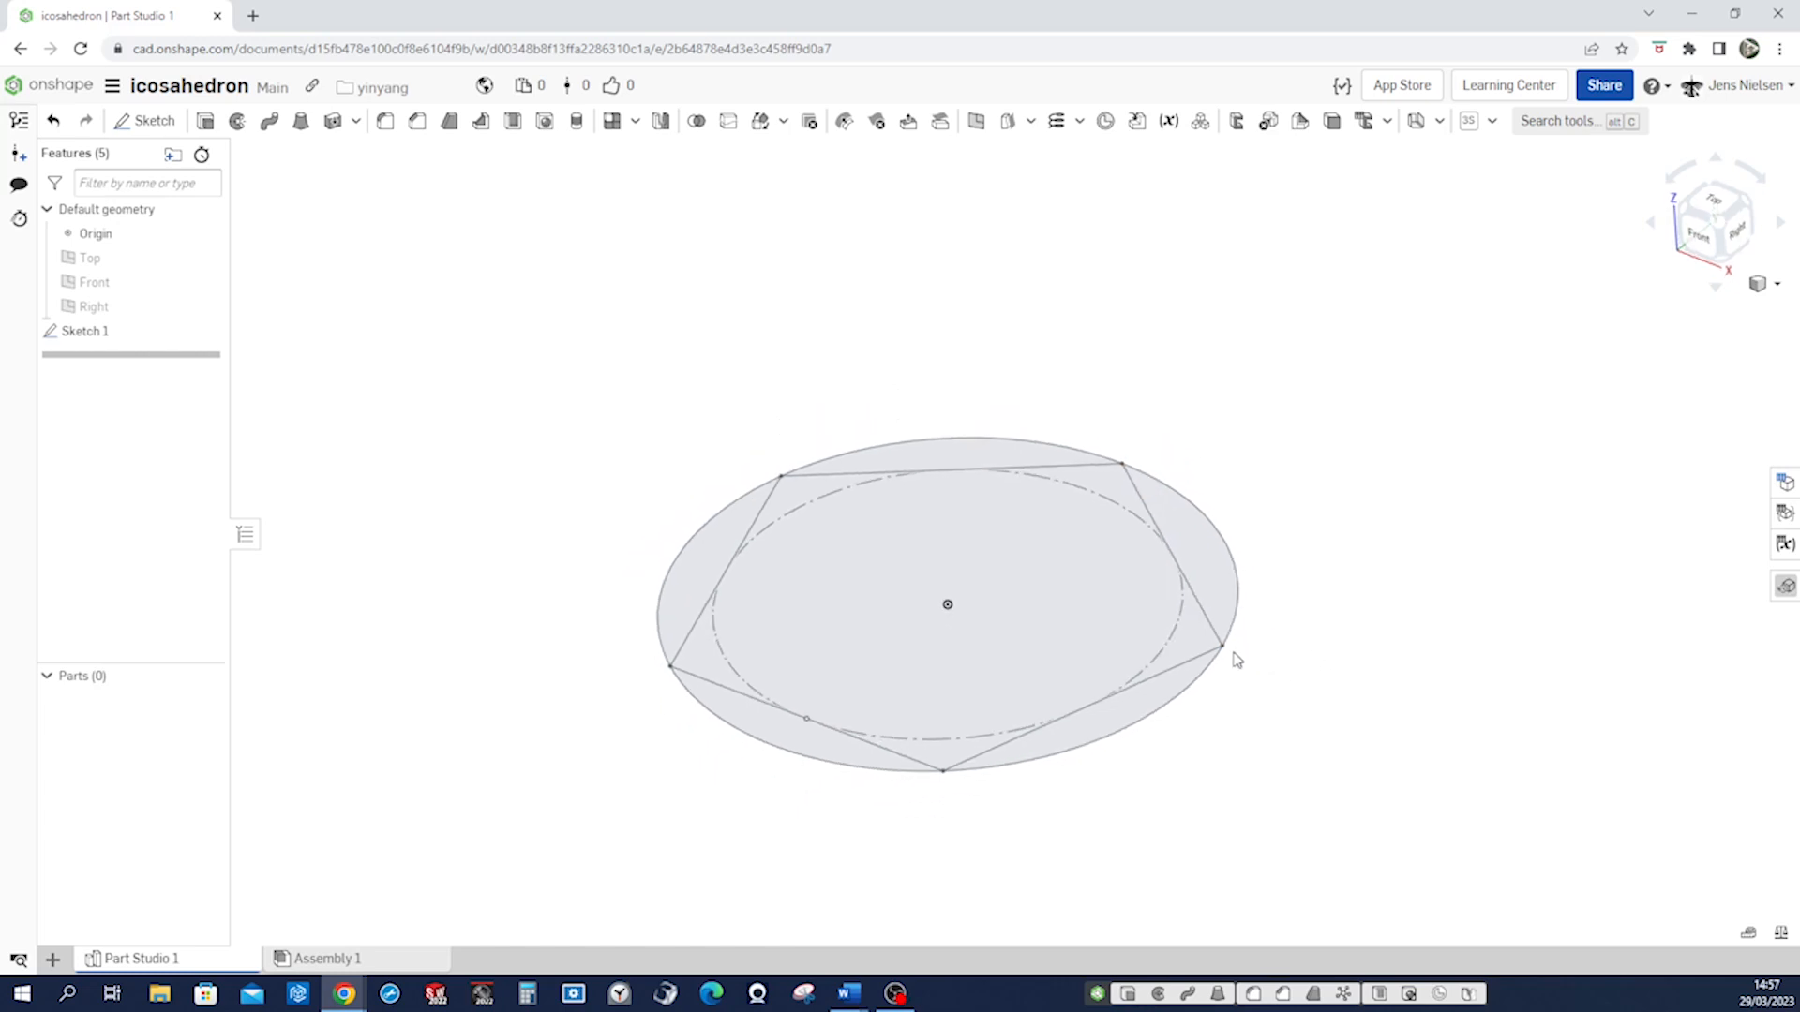
mouse_move(1233, 634)
right_down()
mouse_move(1265, 633)
mouse_move(1251, 611)
right_up()
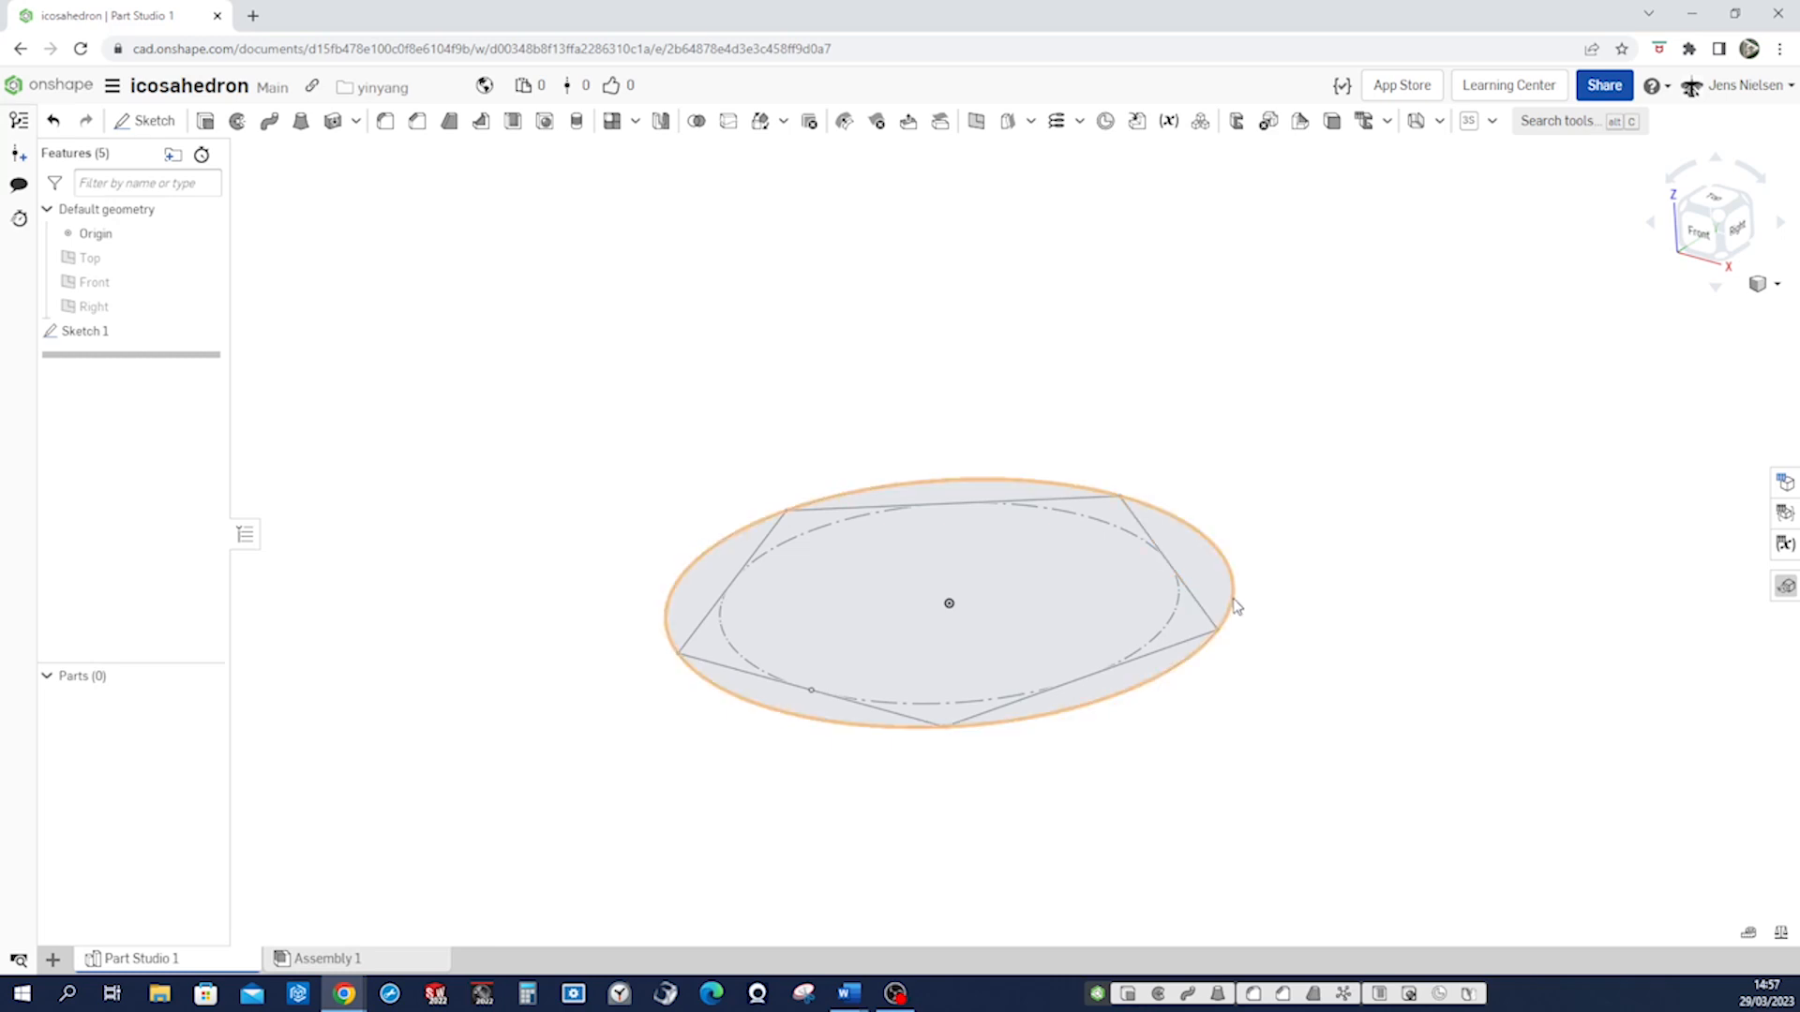
right_drag(1331, 593, 1385, 559)
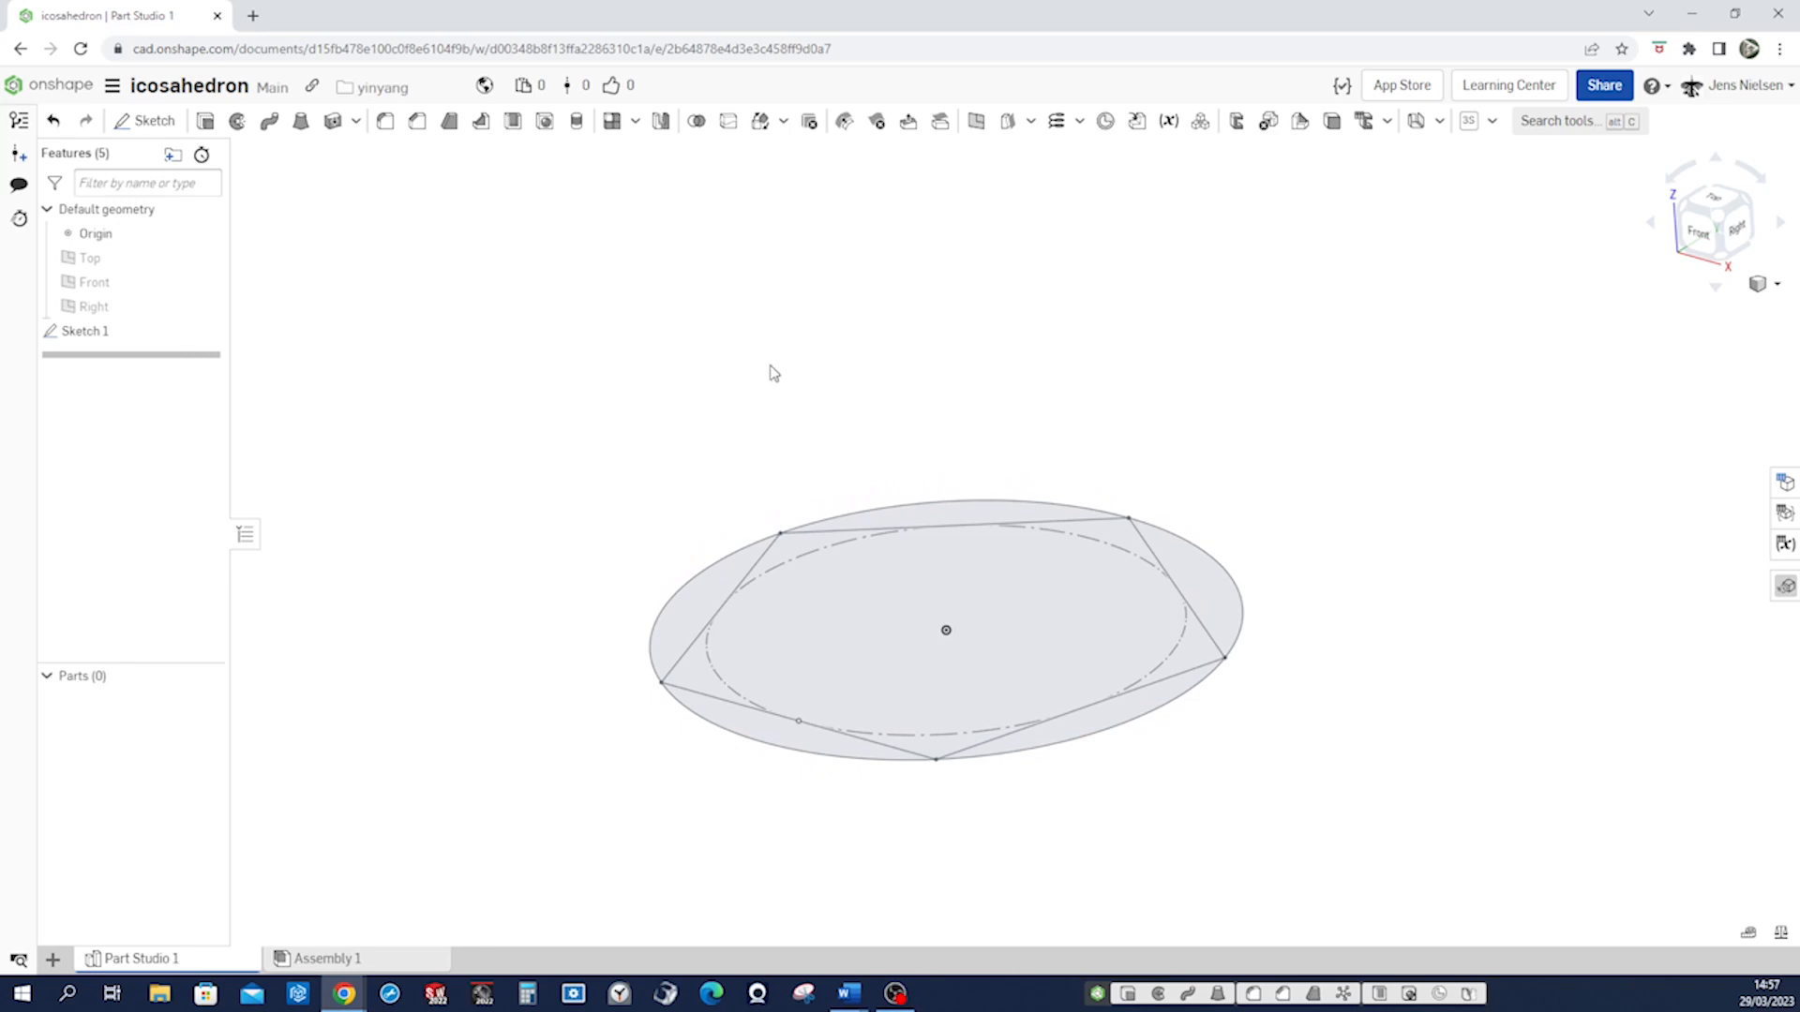
click(205, 131)
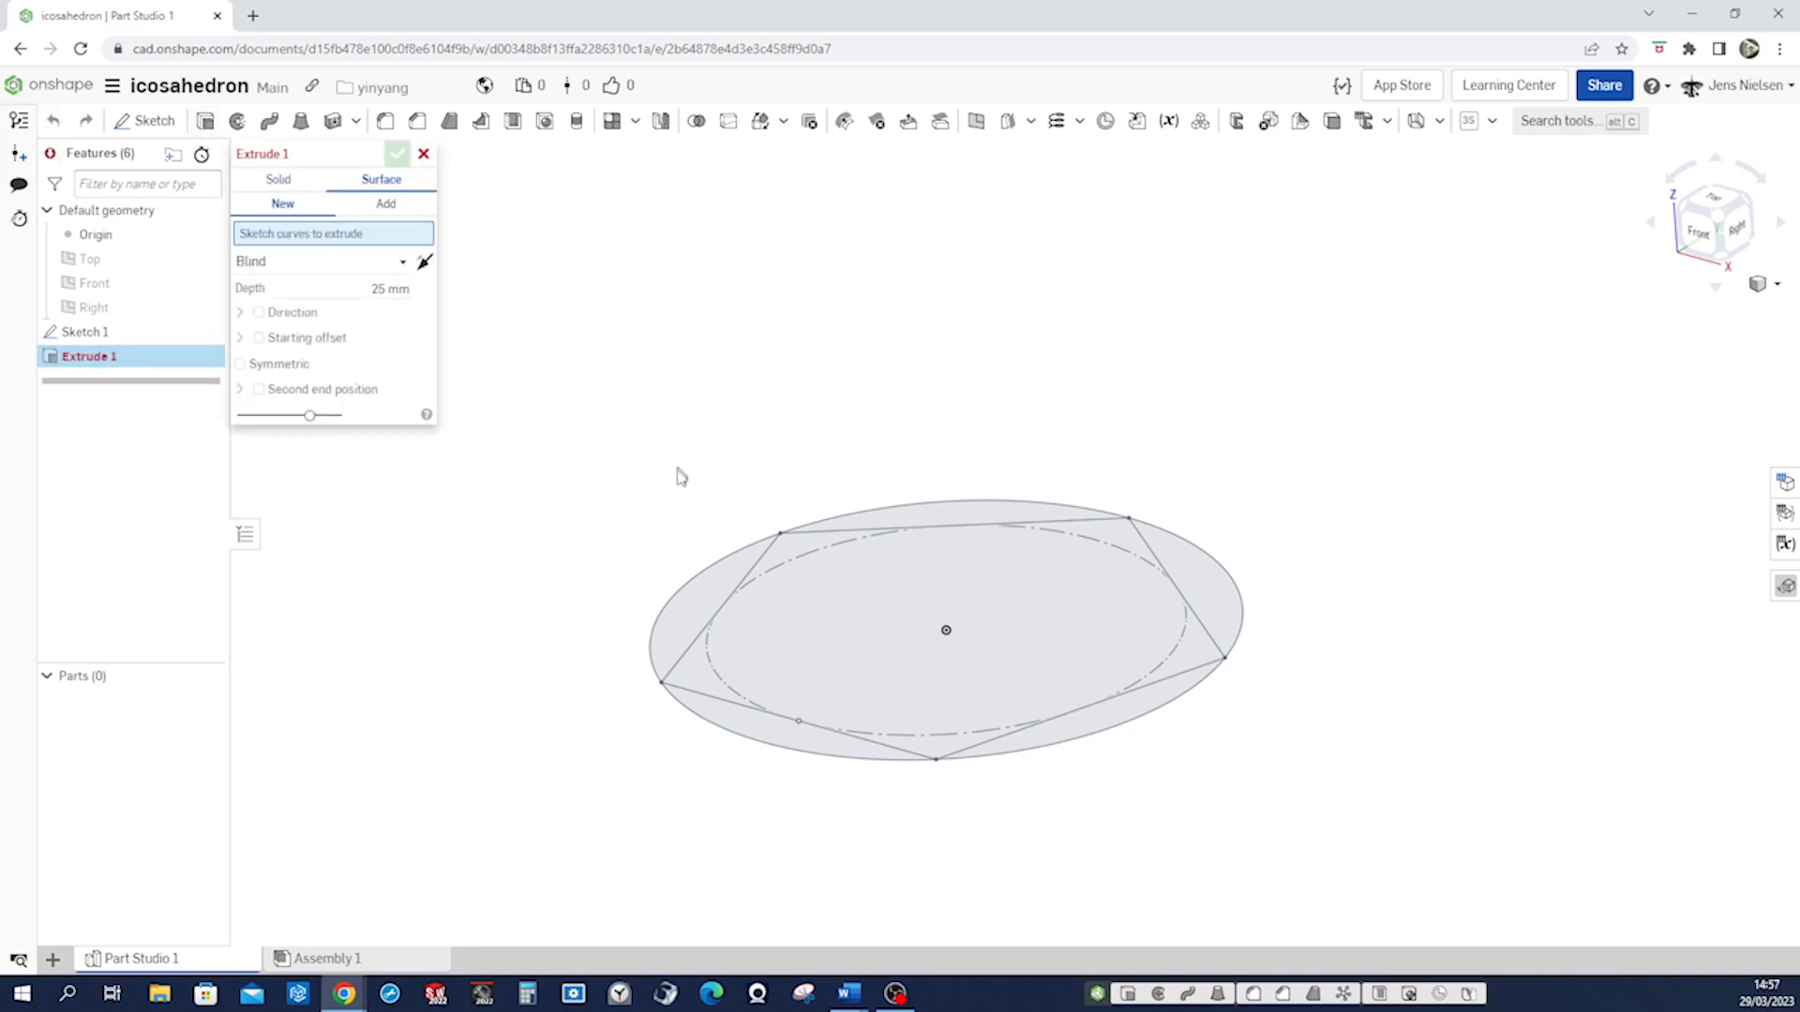
click(698, 567)
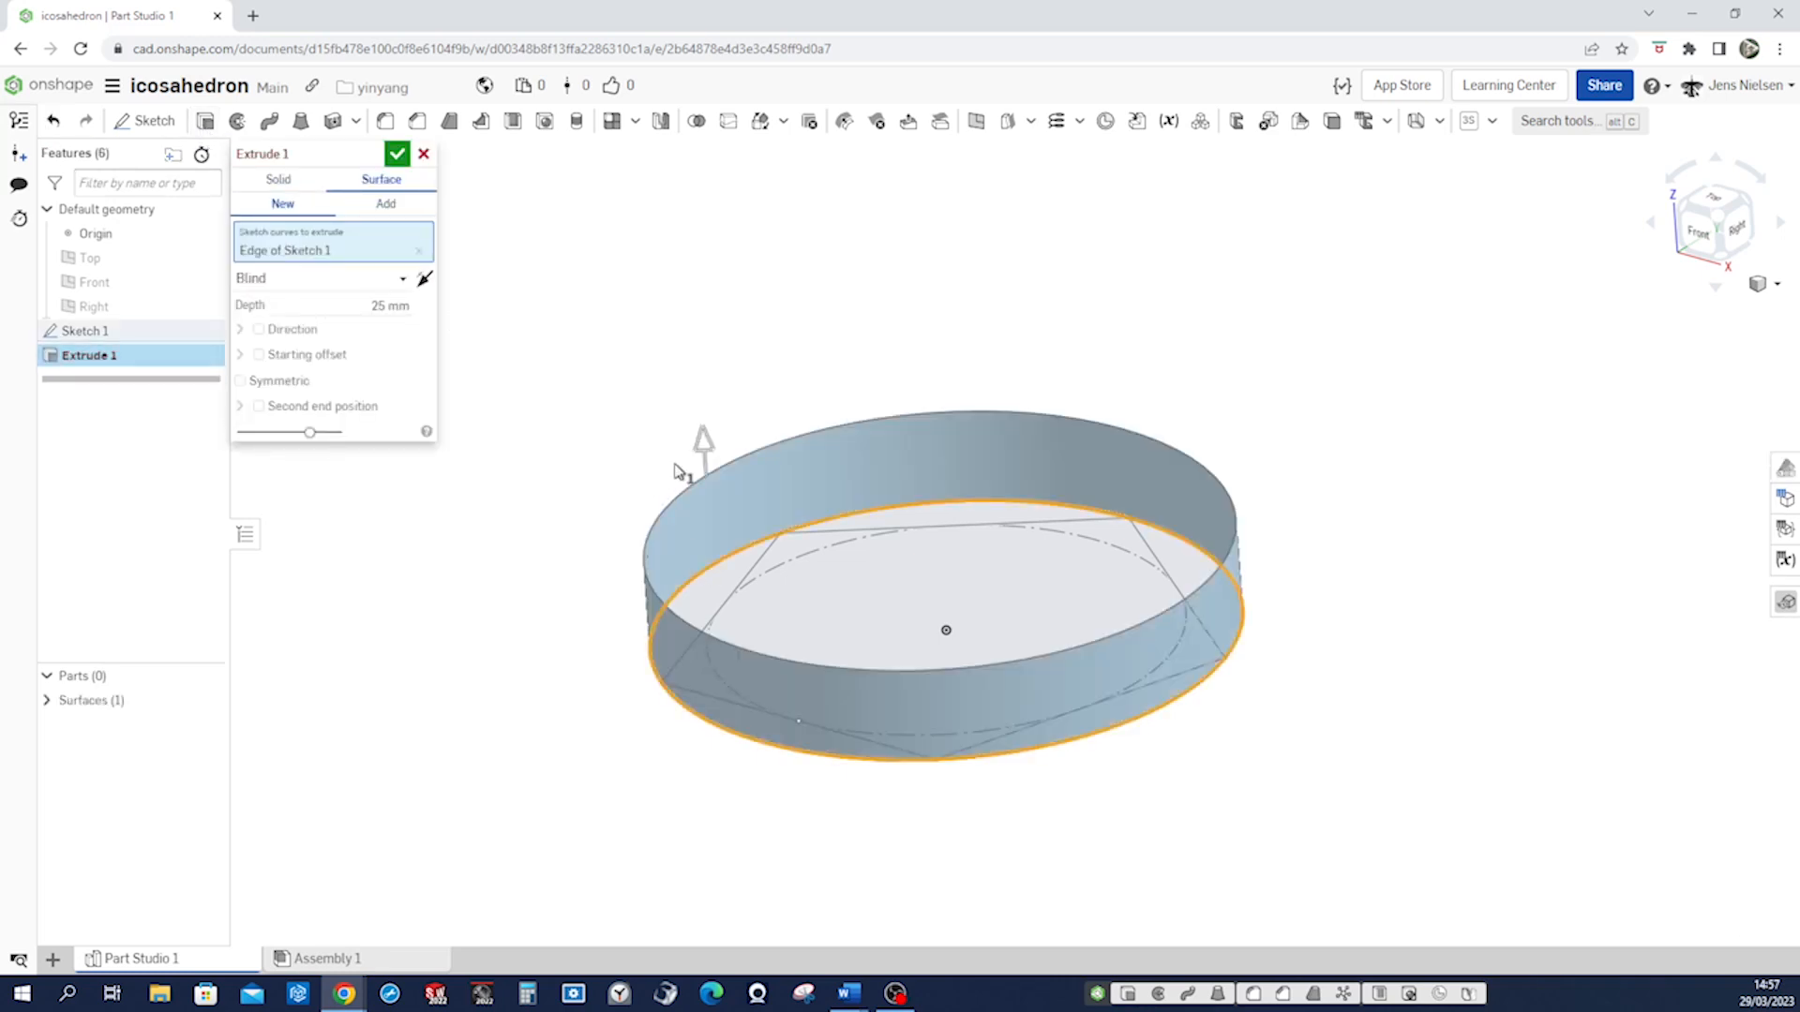
drag(699, 452, 722, 186)
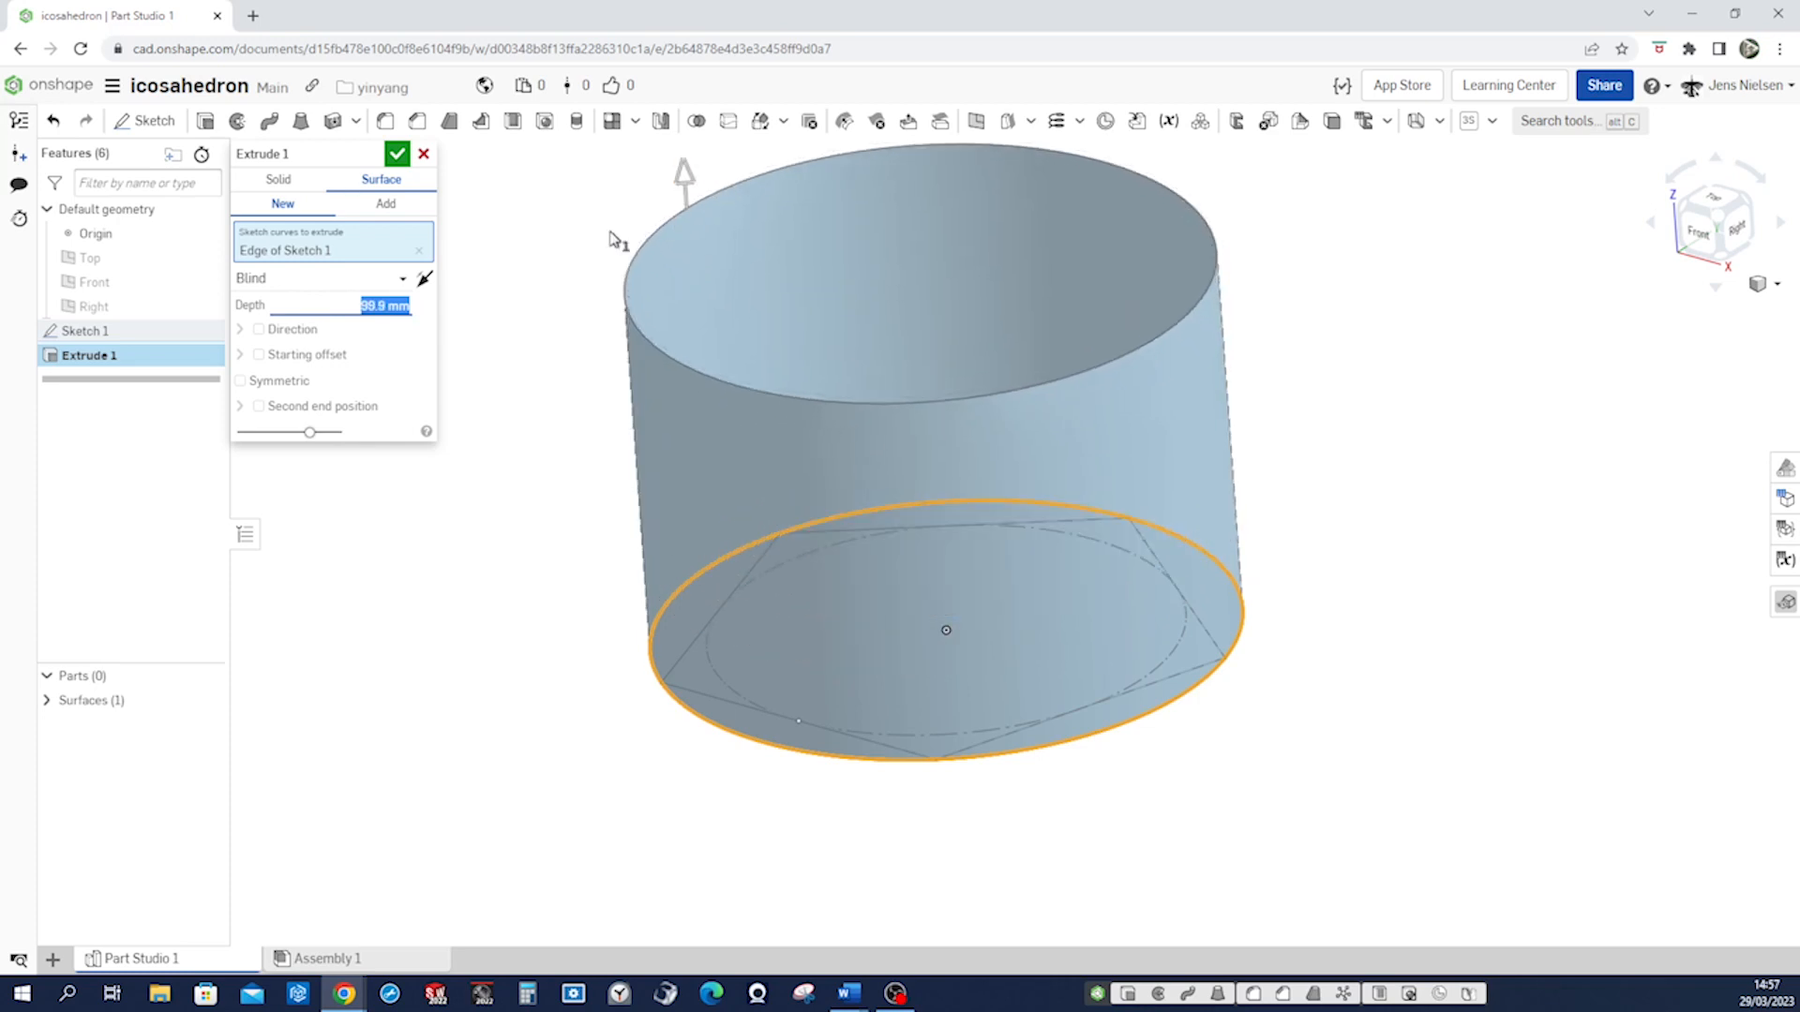
click(399, 158)
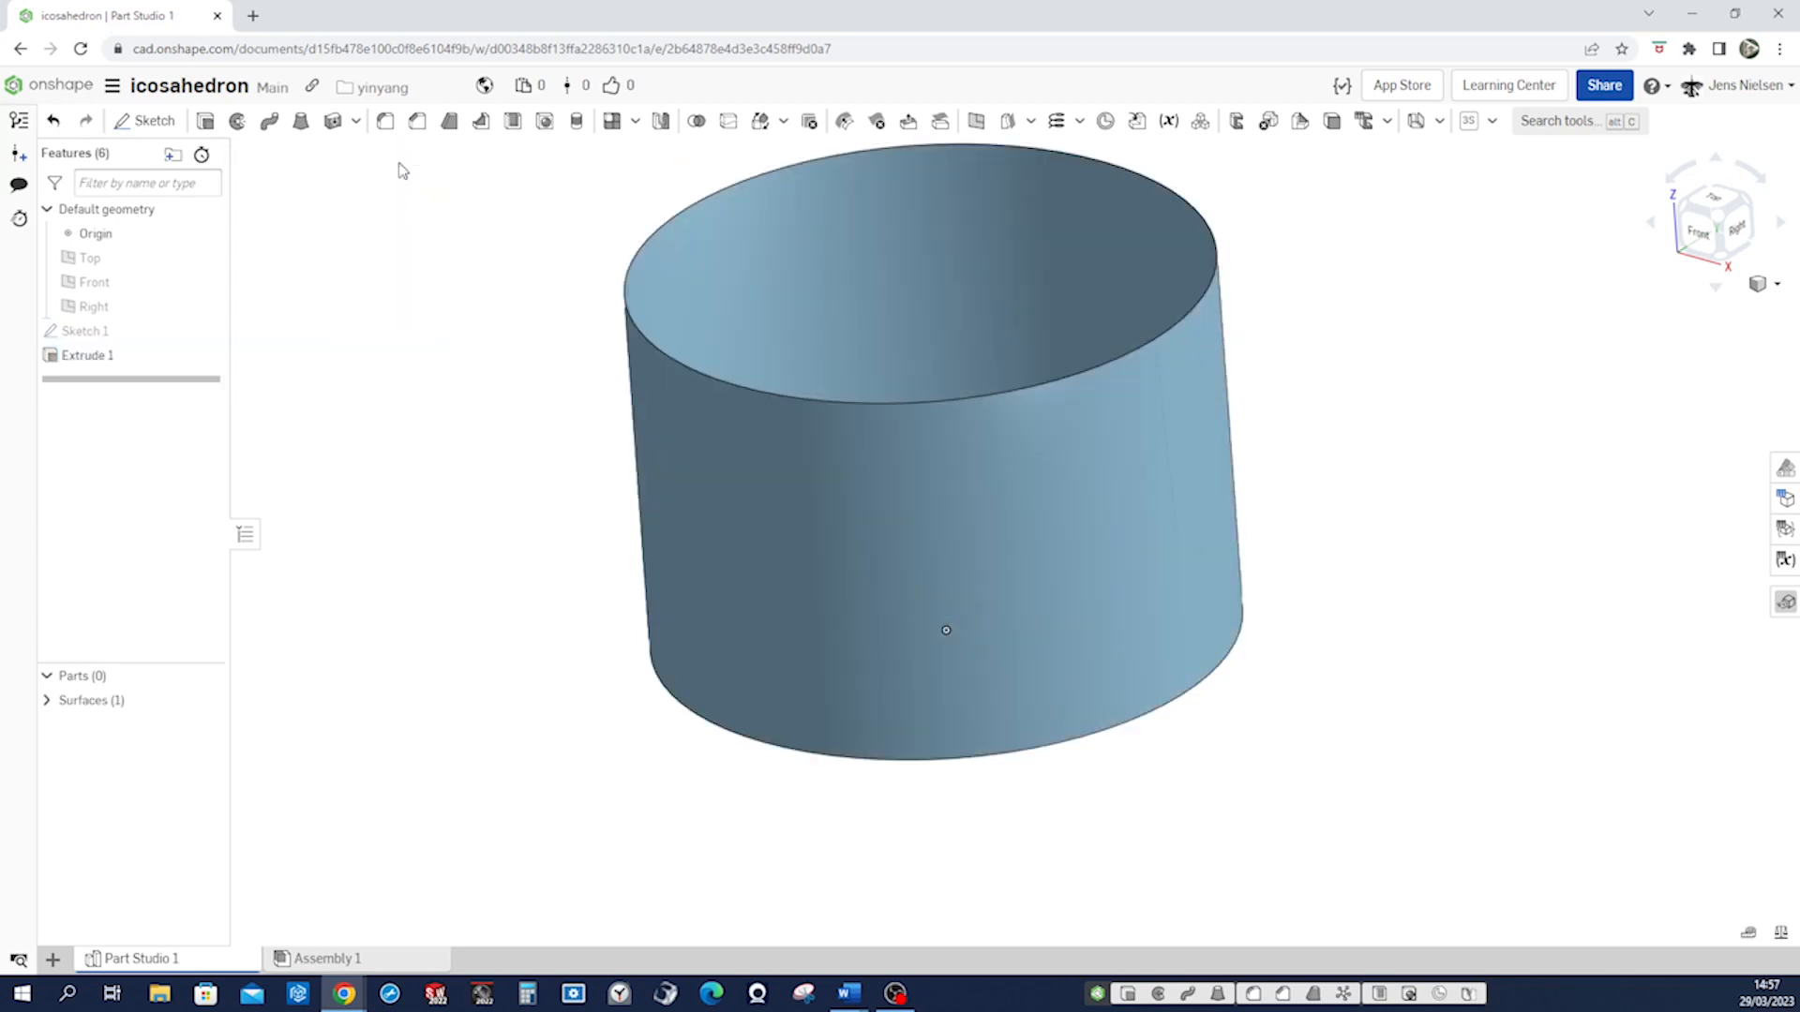
right_drag(1370, 531, 488, 569)
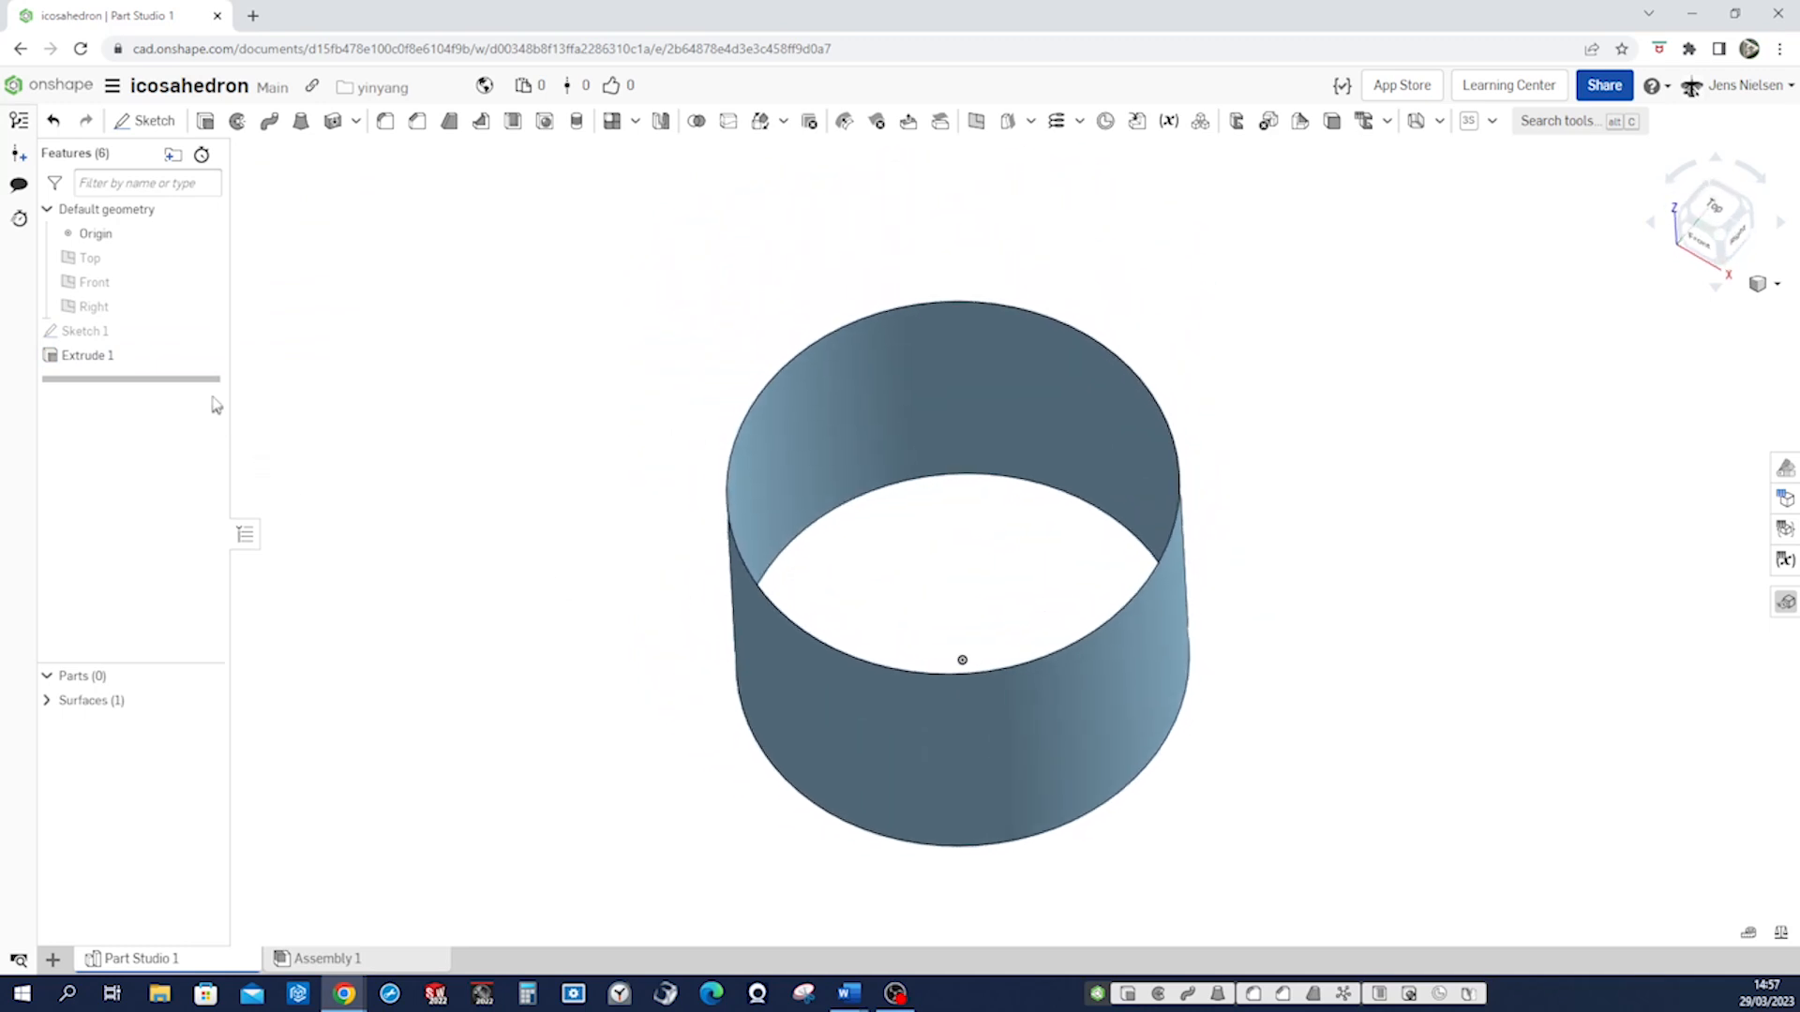
Show the pentagon sketch and set the model display to translucent.
click(206, 332)
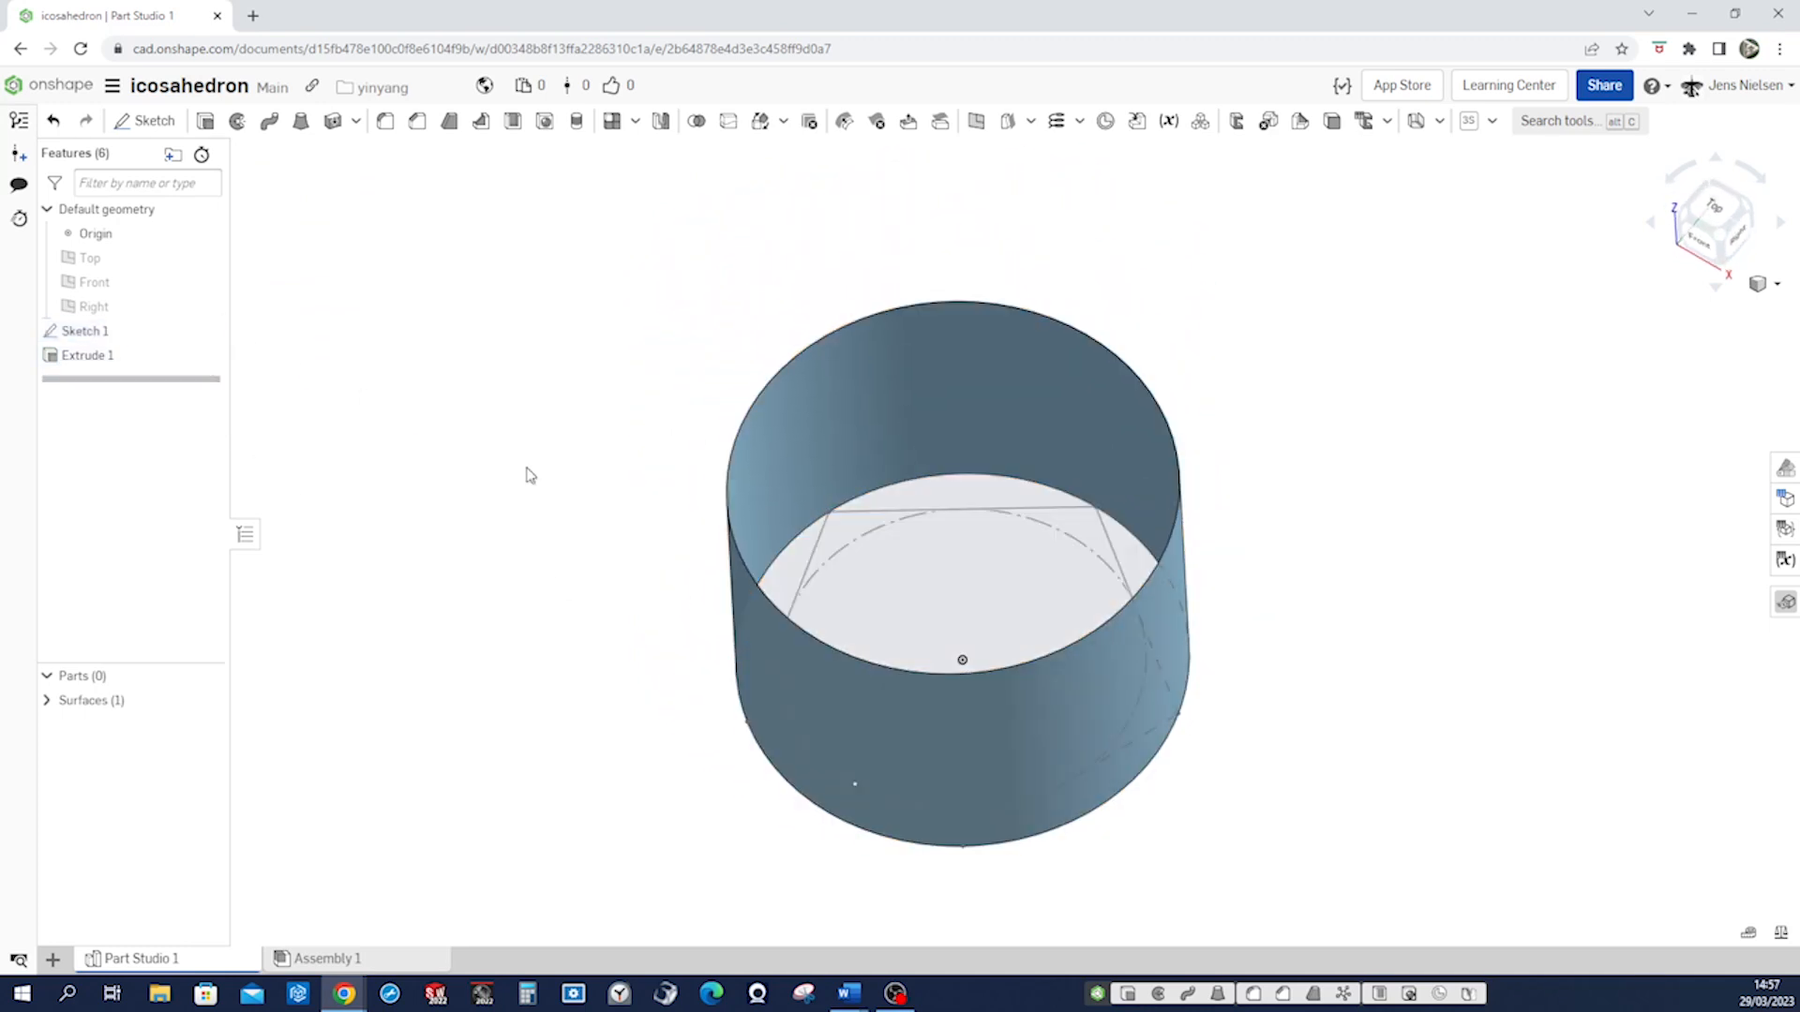
click(1764, 284)
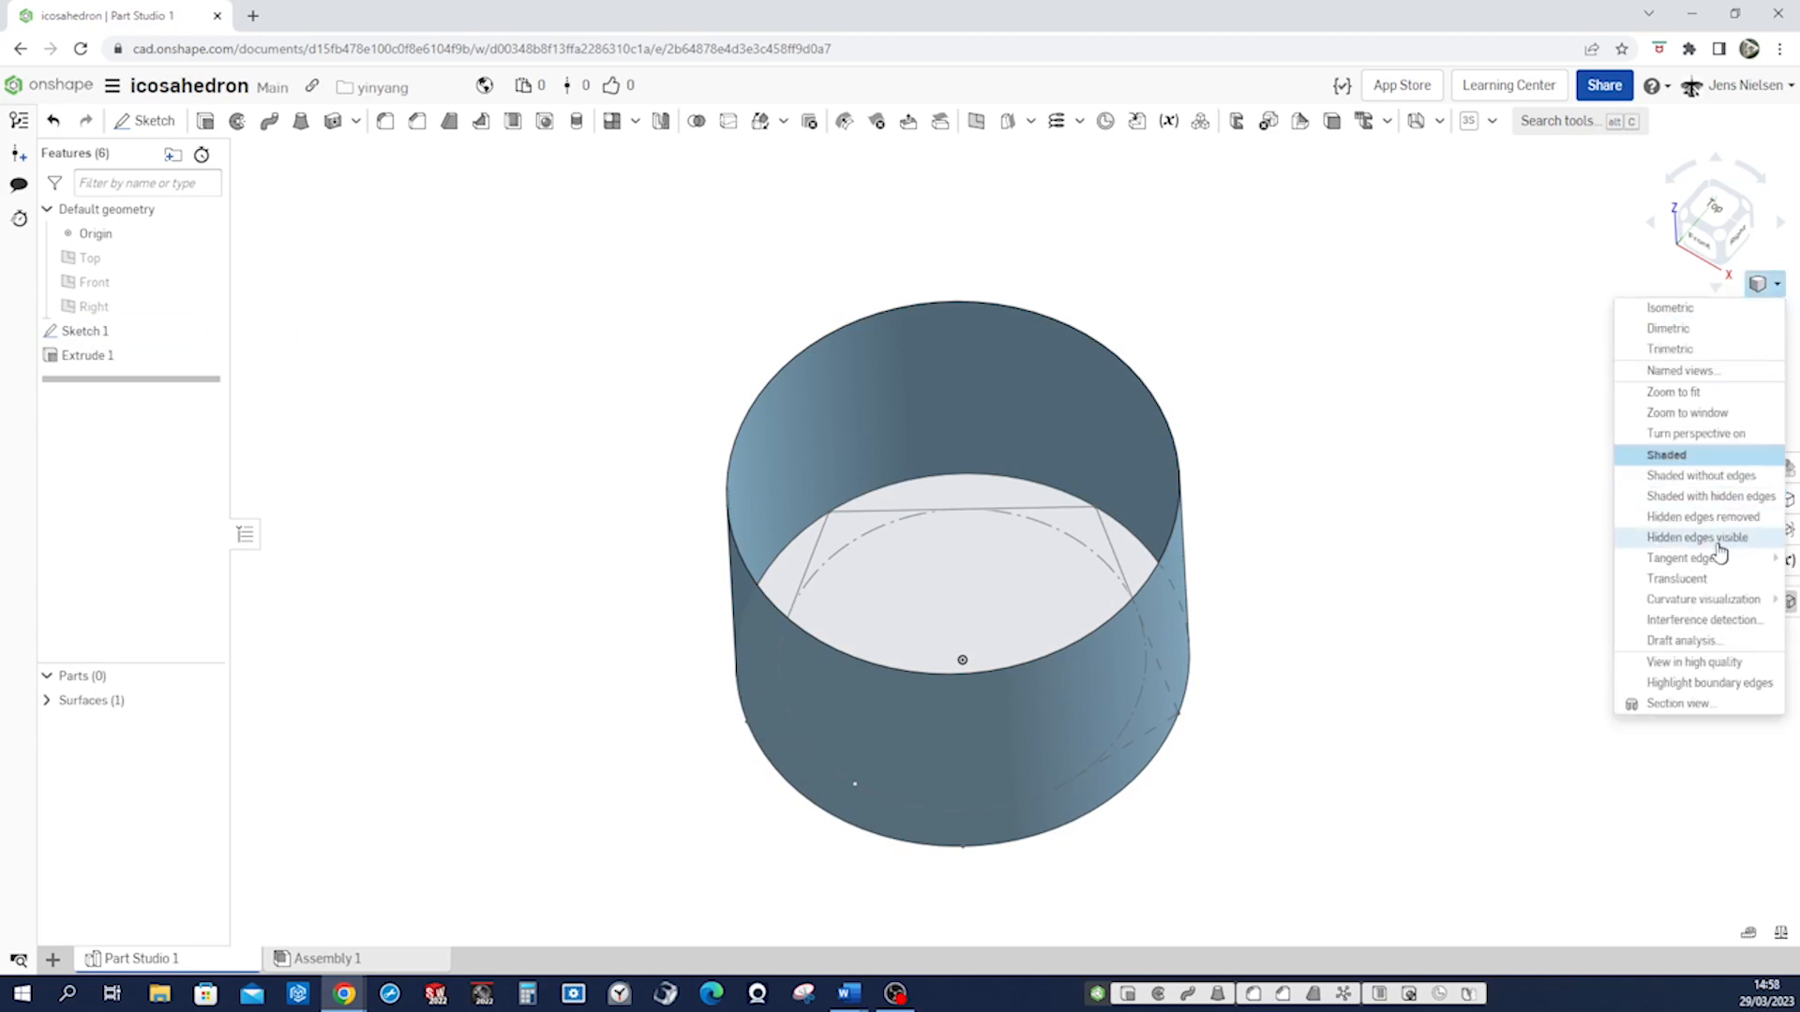
click(1706, 580)
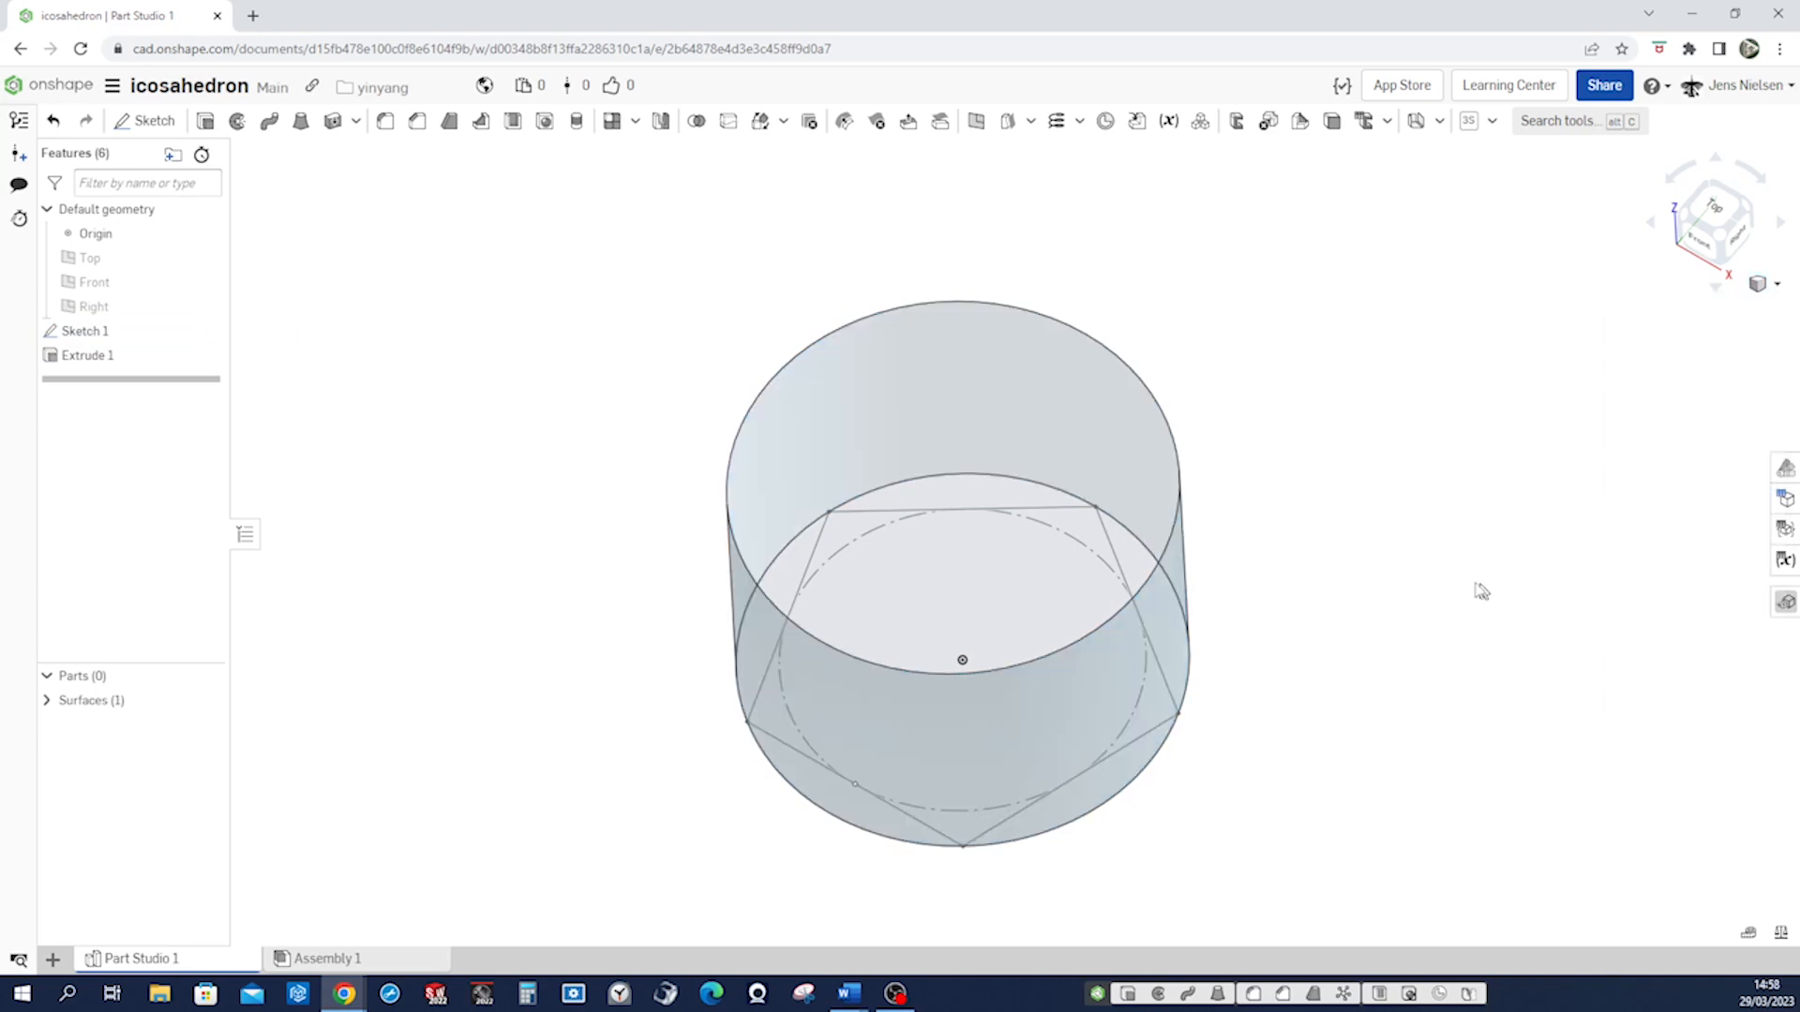
Revolve the pentagon's back-left side a full turn about its adjacent back-right side as a new surface.
right_drag(1536, 595, 1445, 586)
scroll(1445, 586, up, 2)
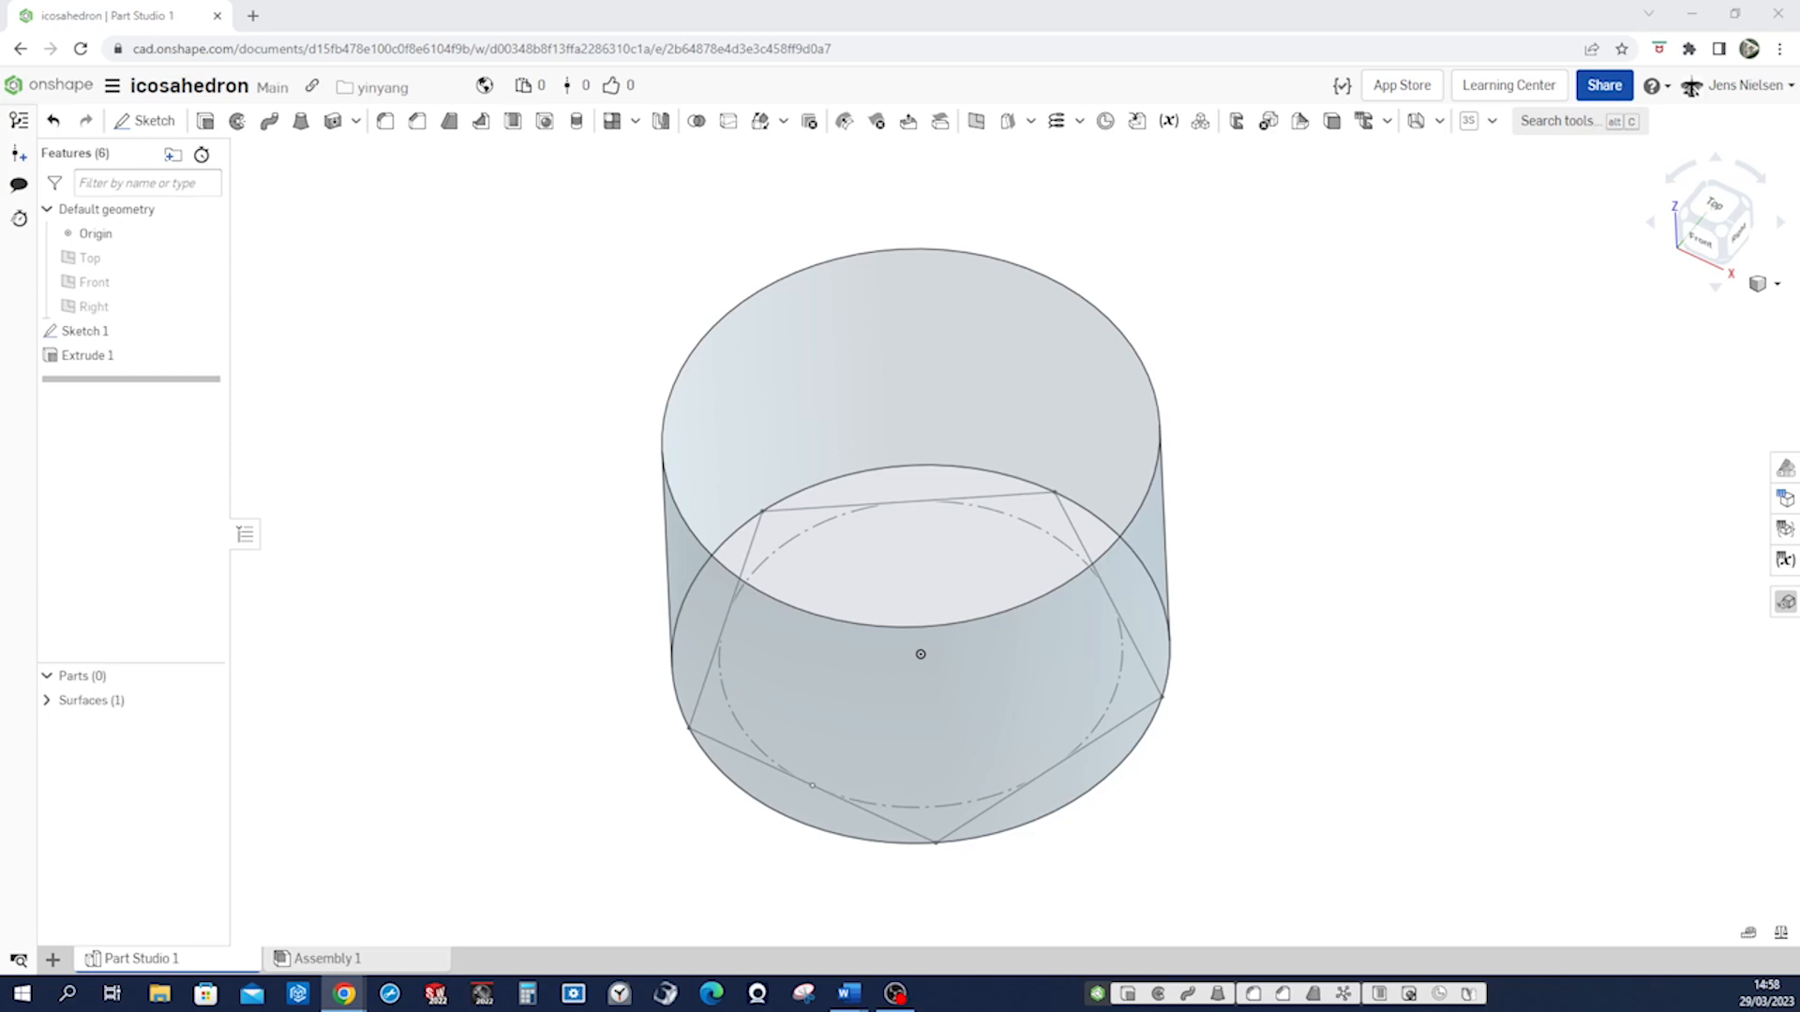
click(234, 121)
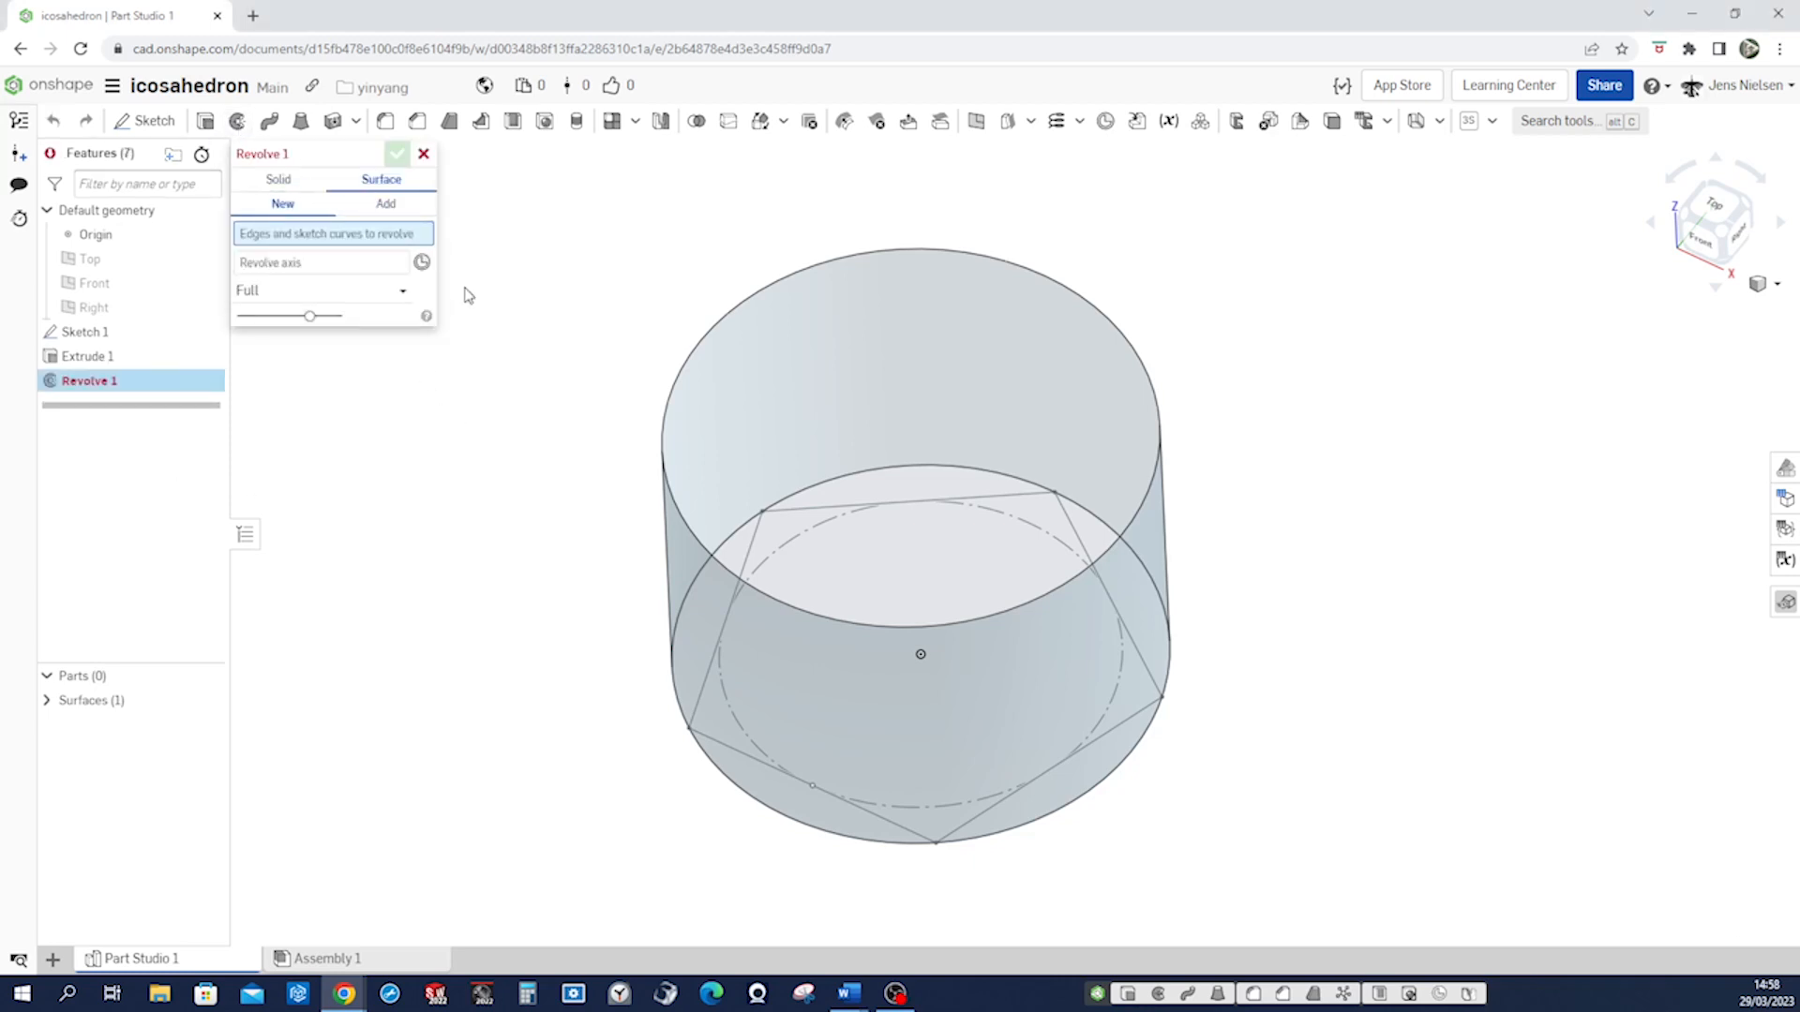
right_drag(468, 295, 1038, 475)
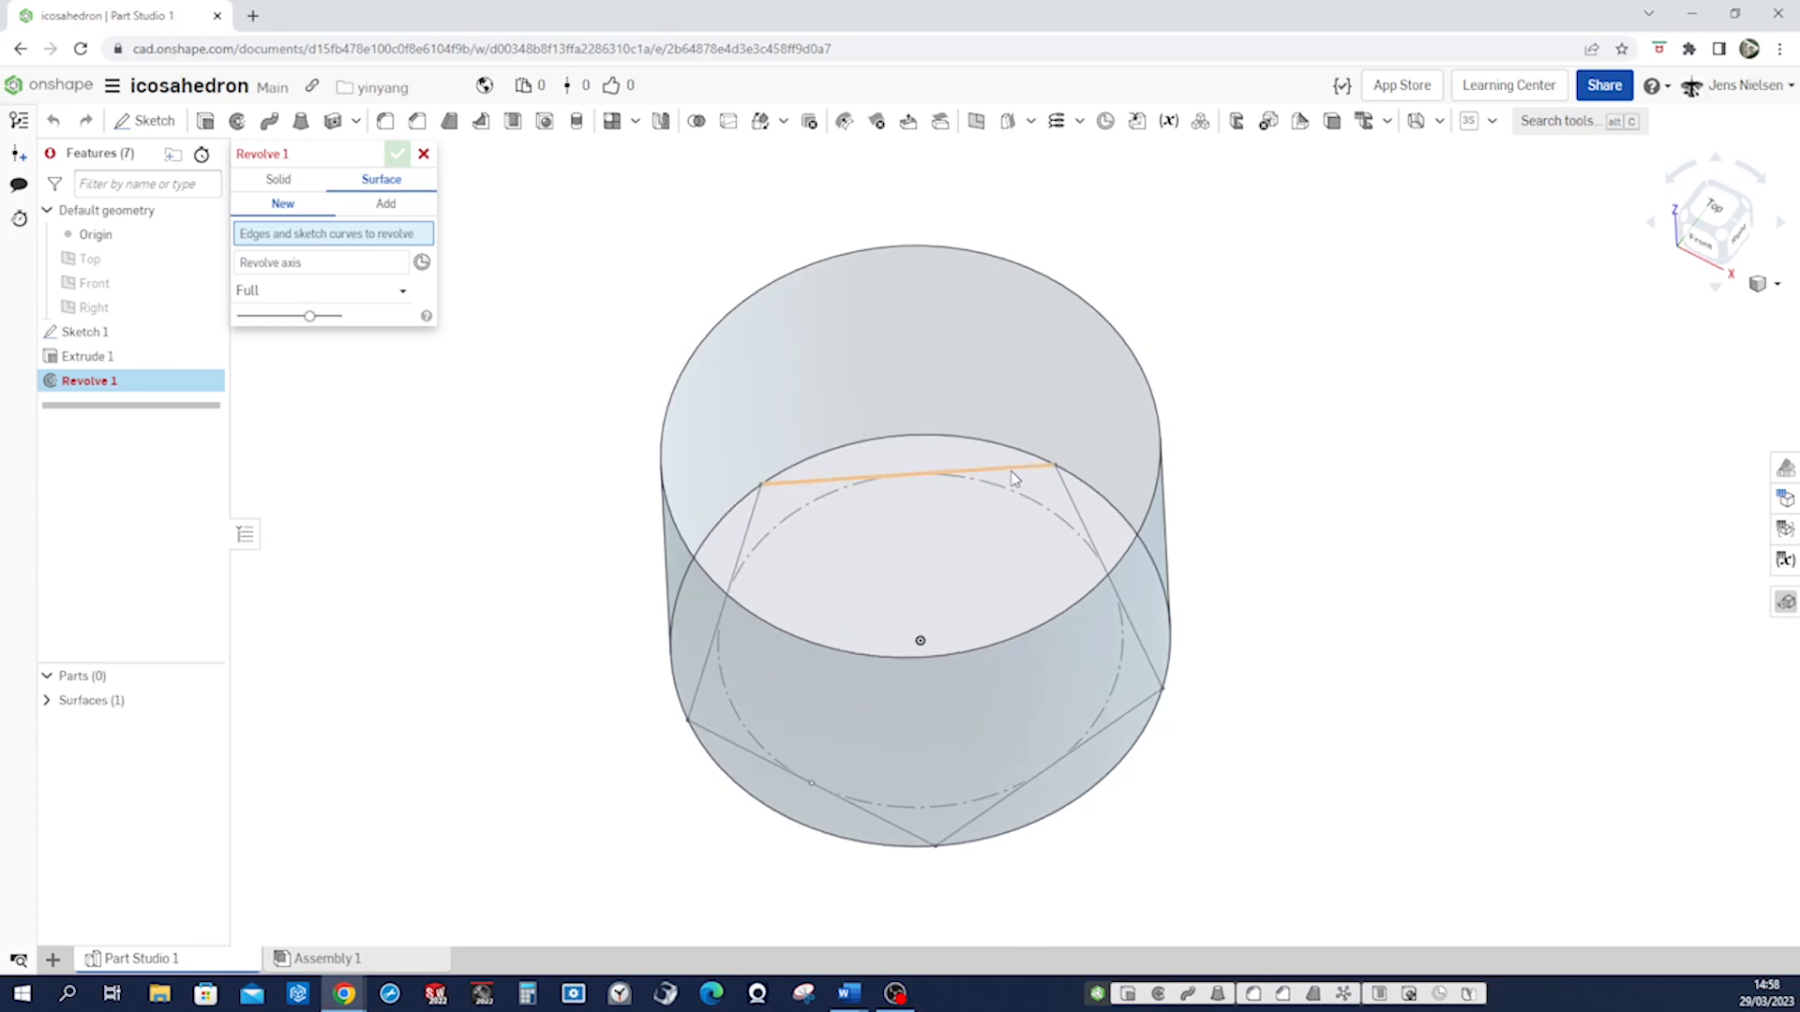
click(1012, 479)
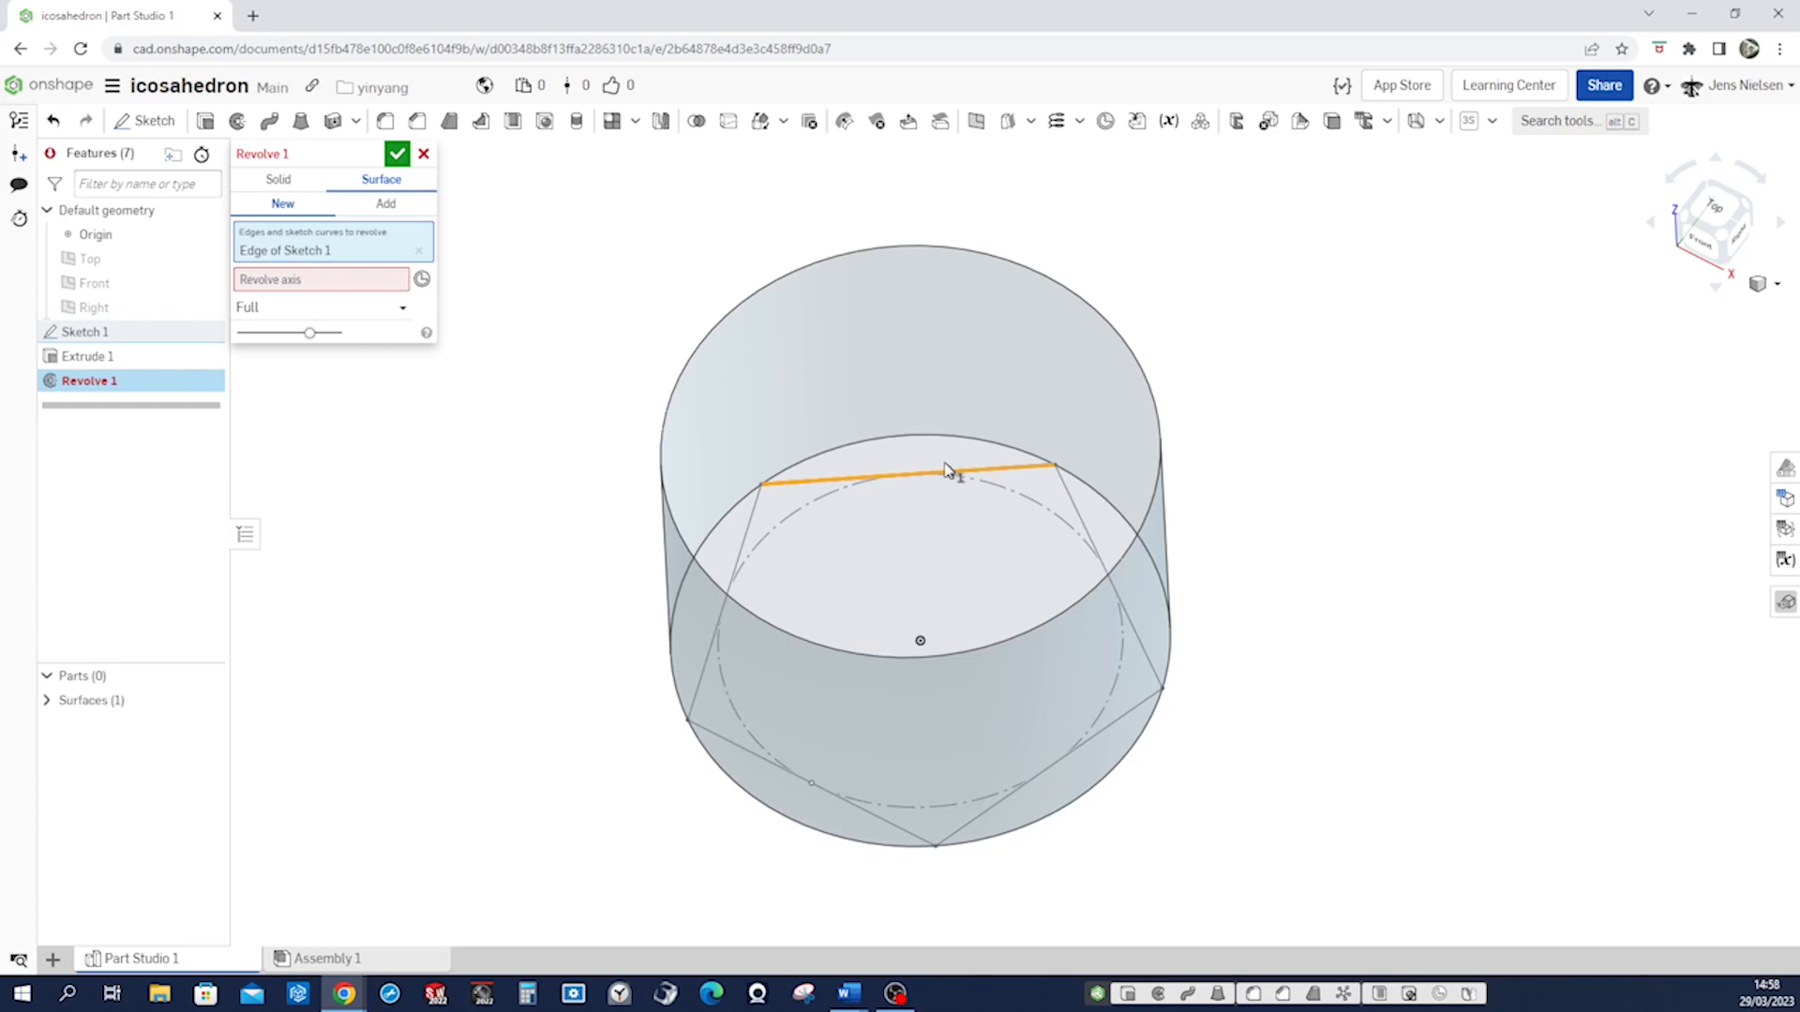
click(378, 281)
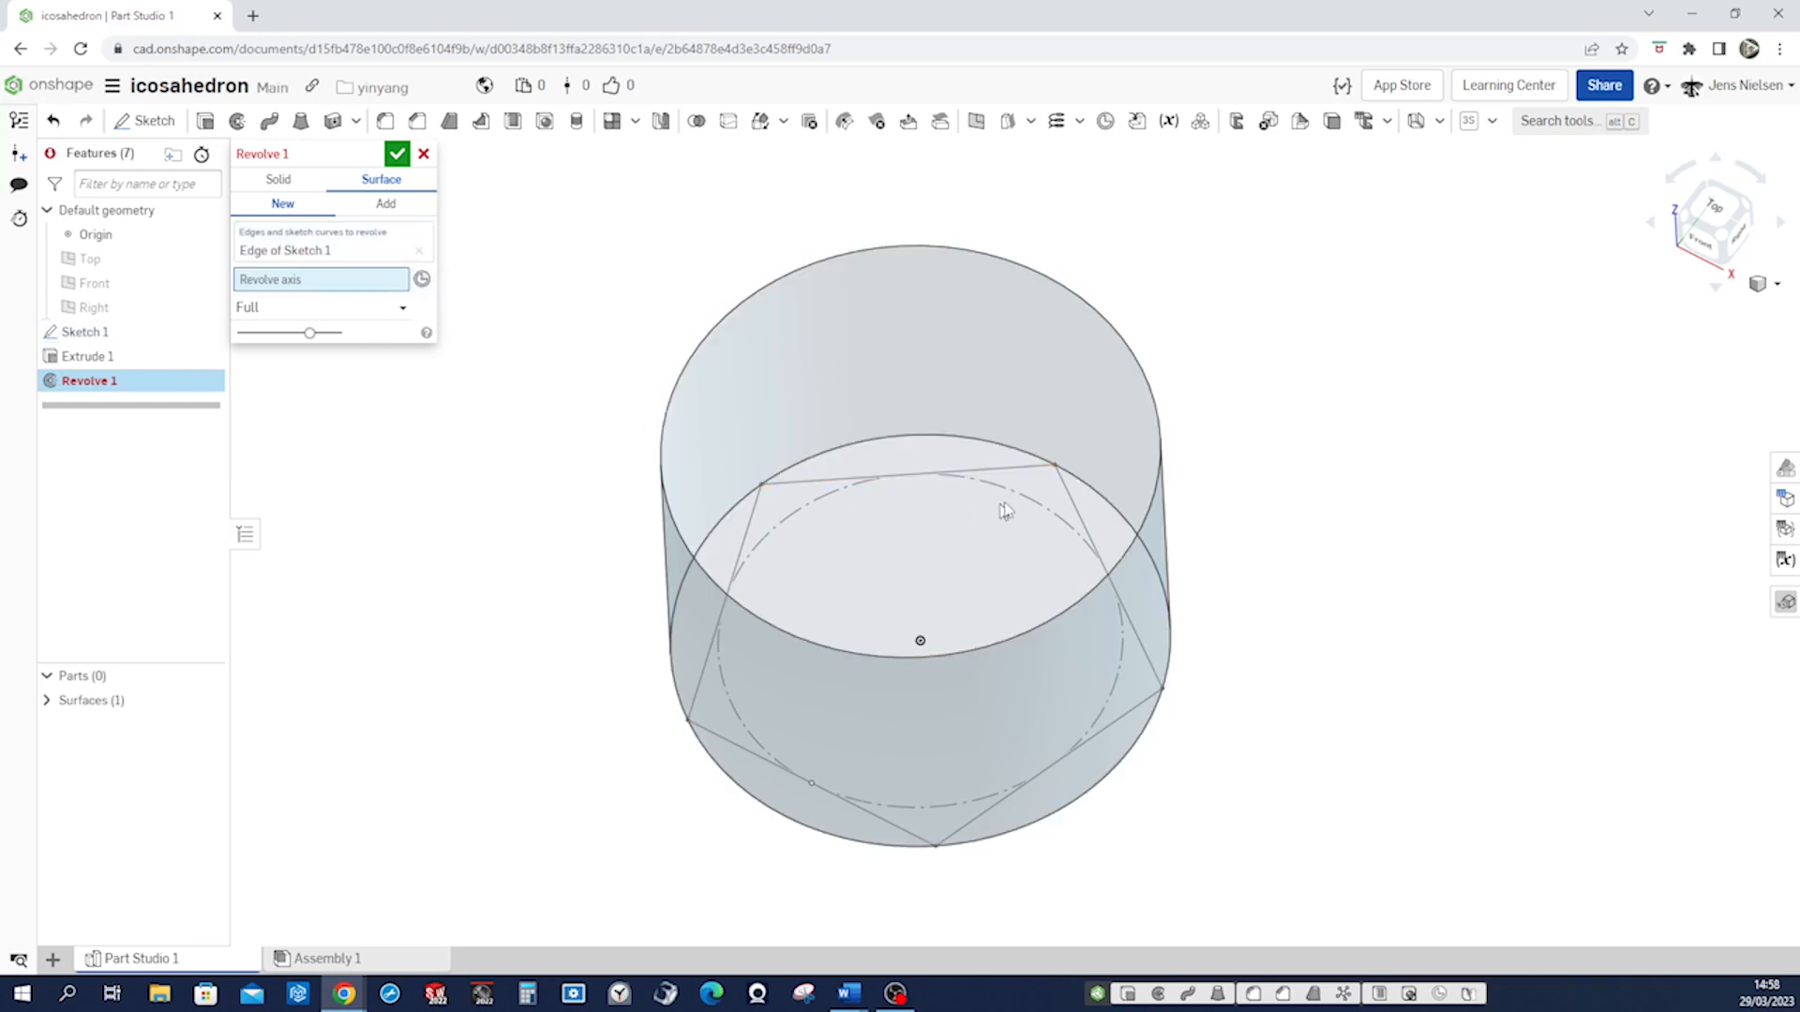
click(1070, 493)
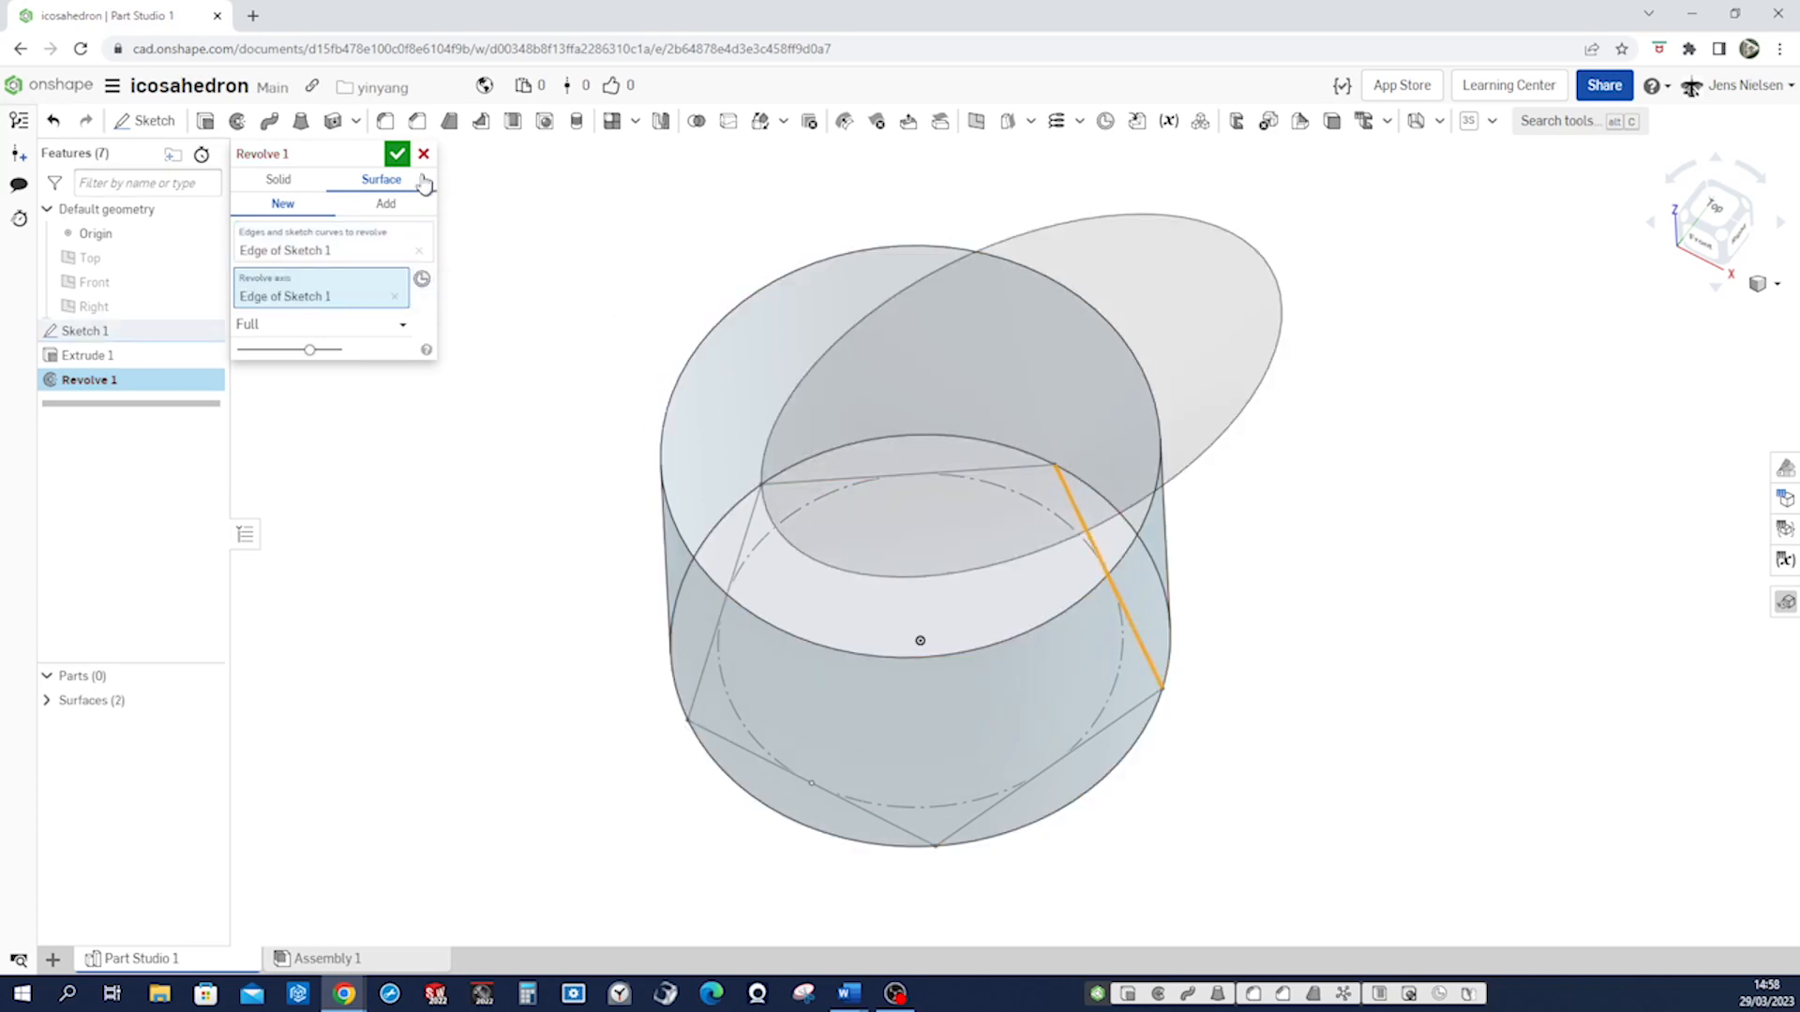
click(397, 156)
Create an intersection curve between the revolved surface and the extruded cylinder surface.
right_drag(399, 294, 785, 440)
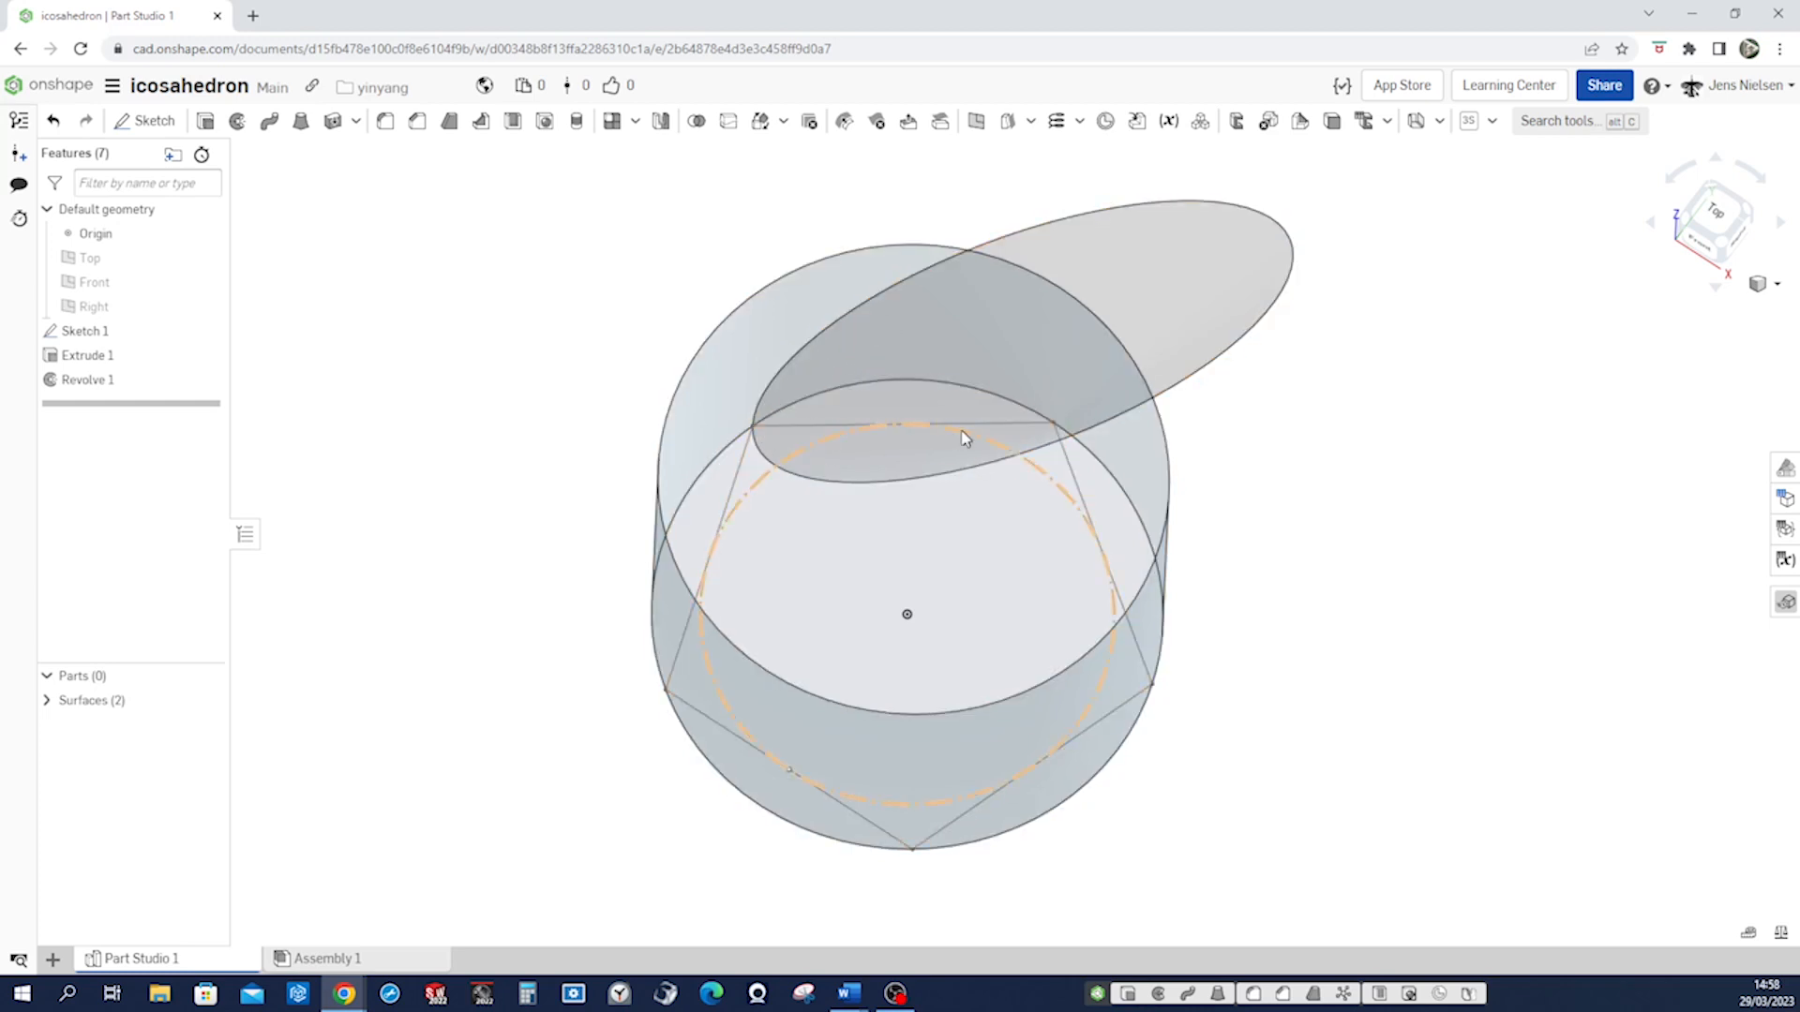
mouse_move(924, 441)
right_down()
mouse_move(1426, 545)
mouse_move(1197, 394)
mouse_move(1038, 373)
mouse_move(1136, 485)
right_up()
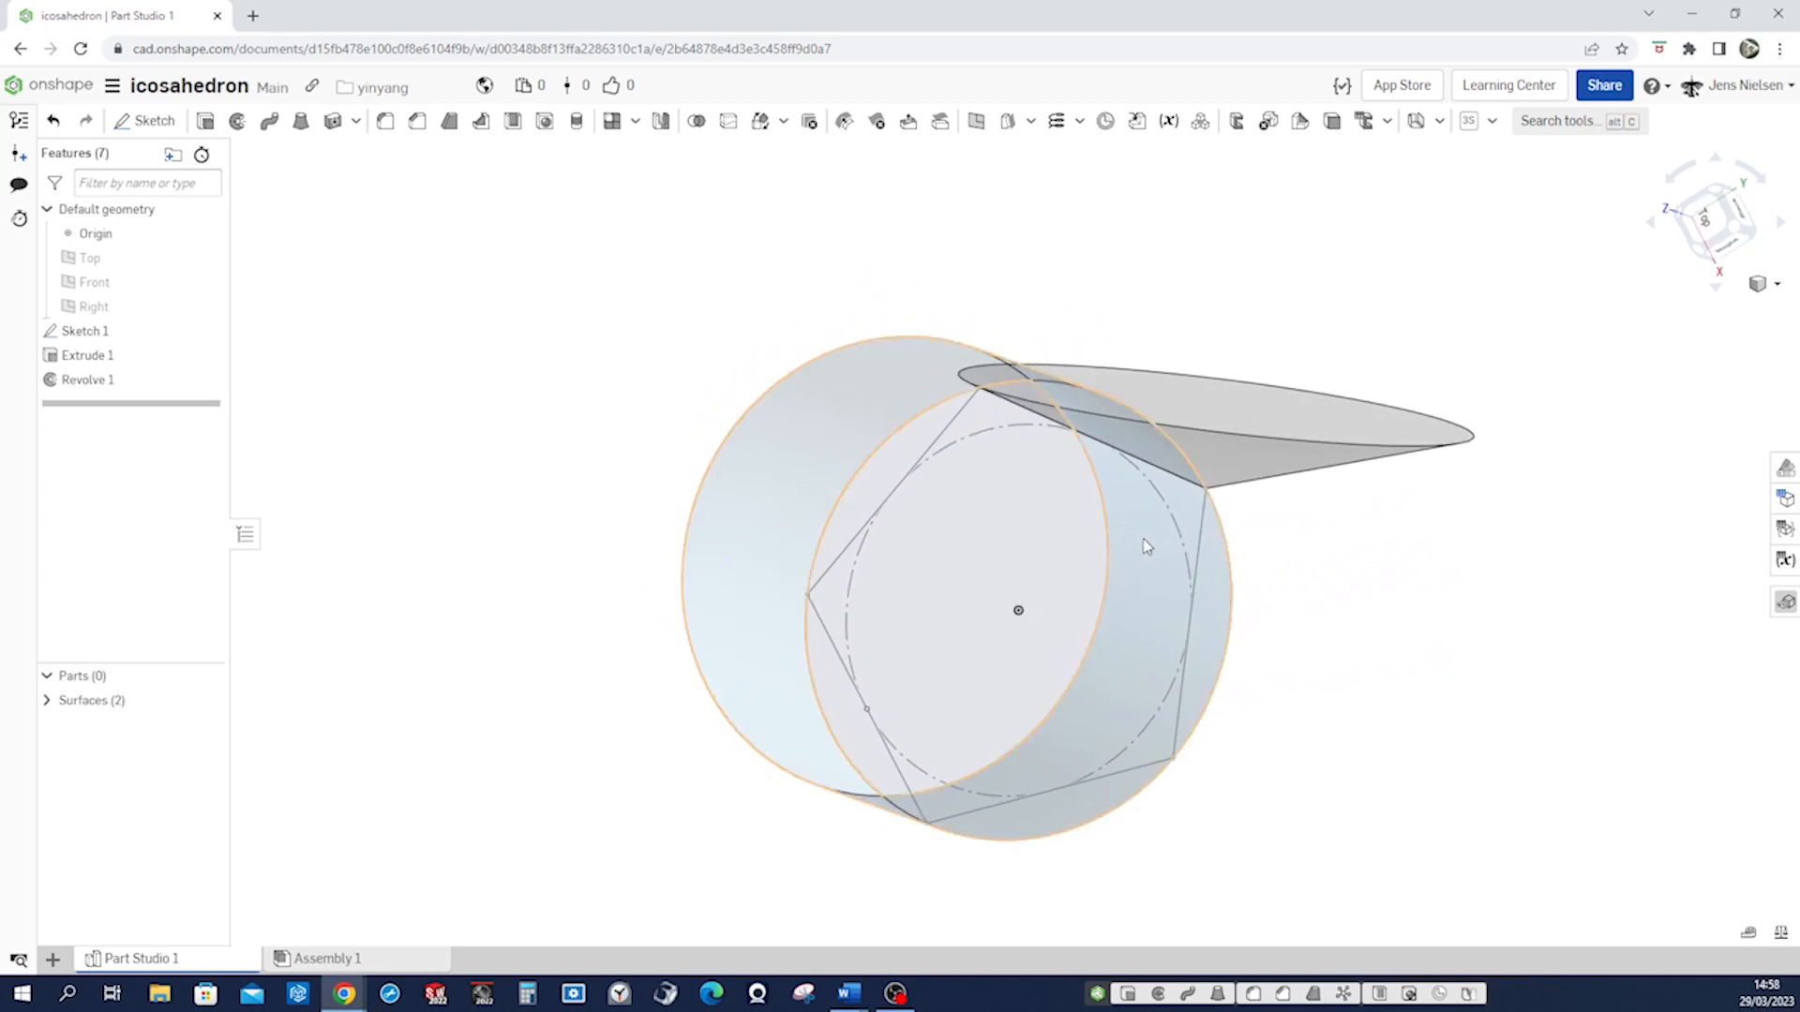
right_drag(1351, 575, 1354, 562)
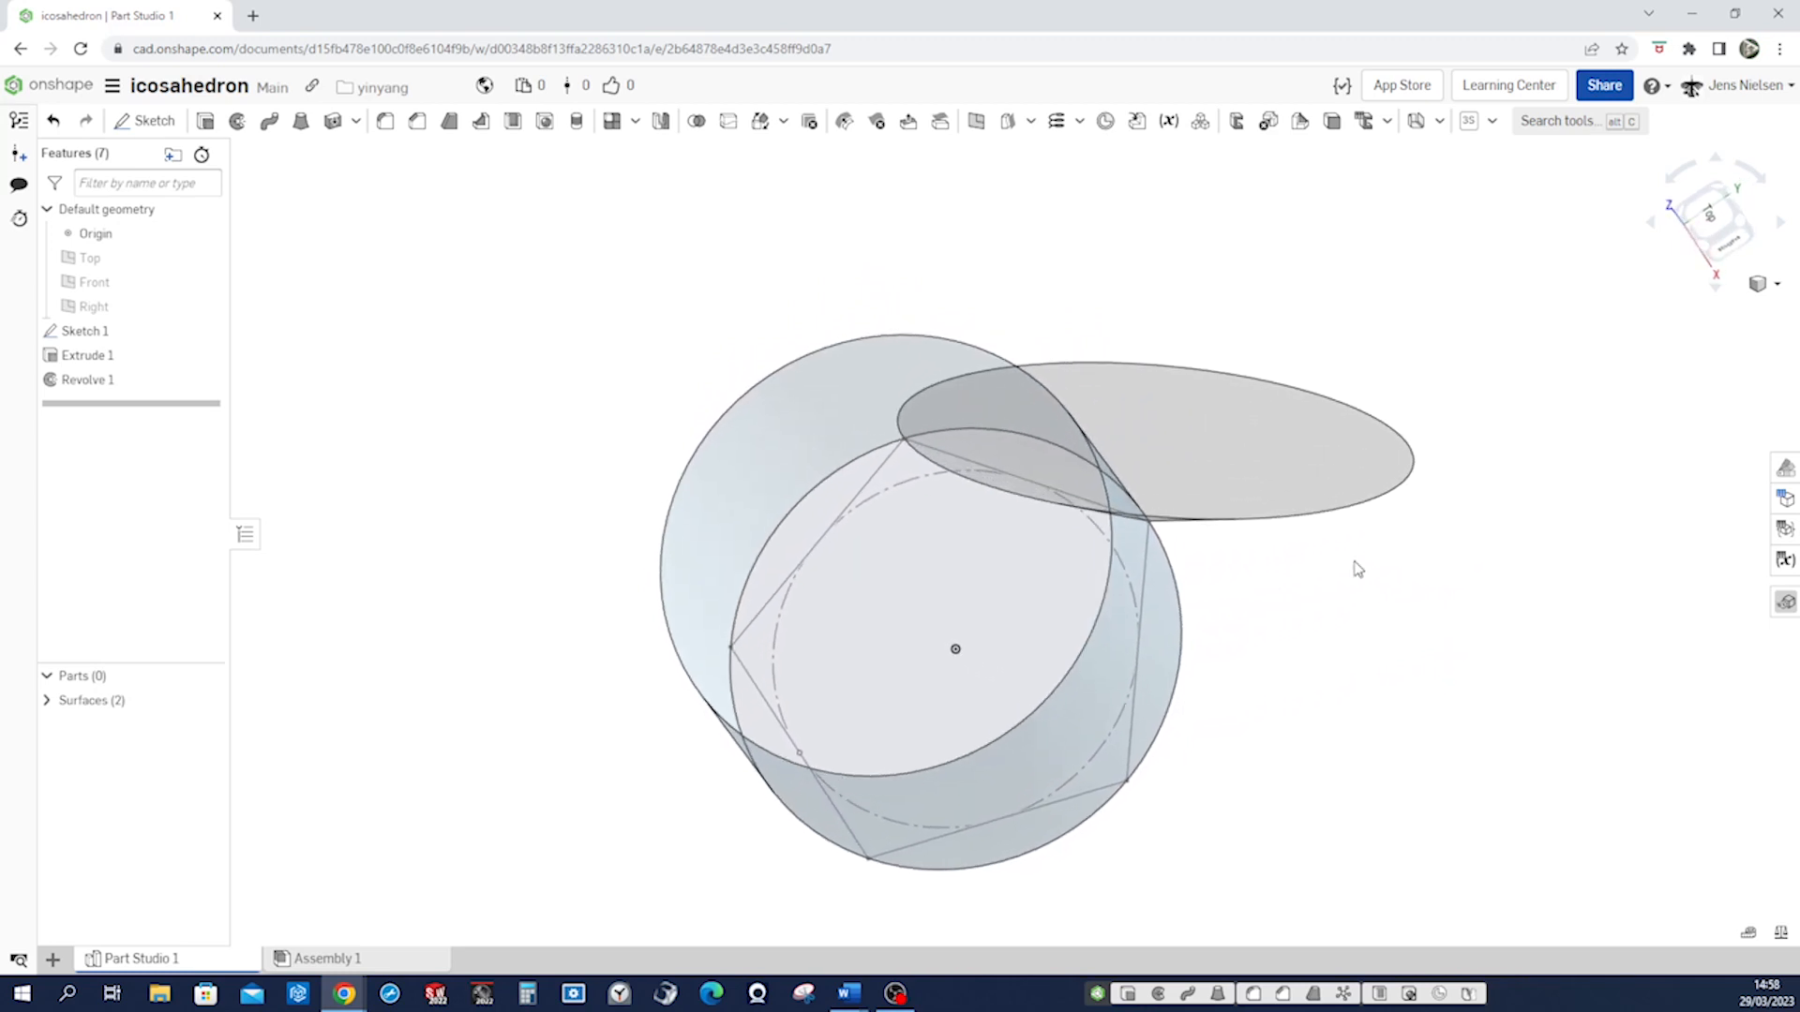
click(1080, 123)
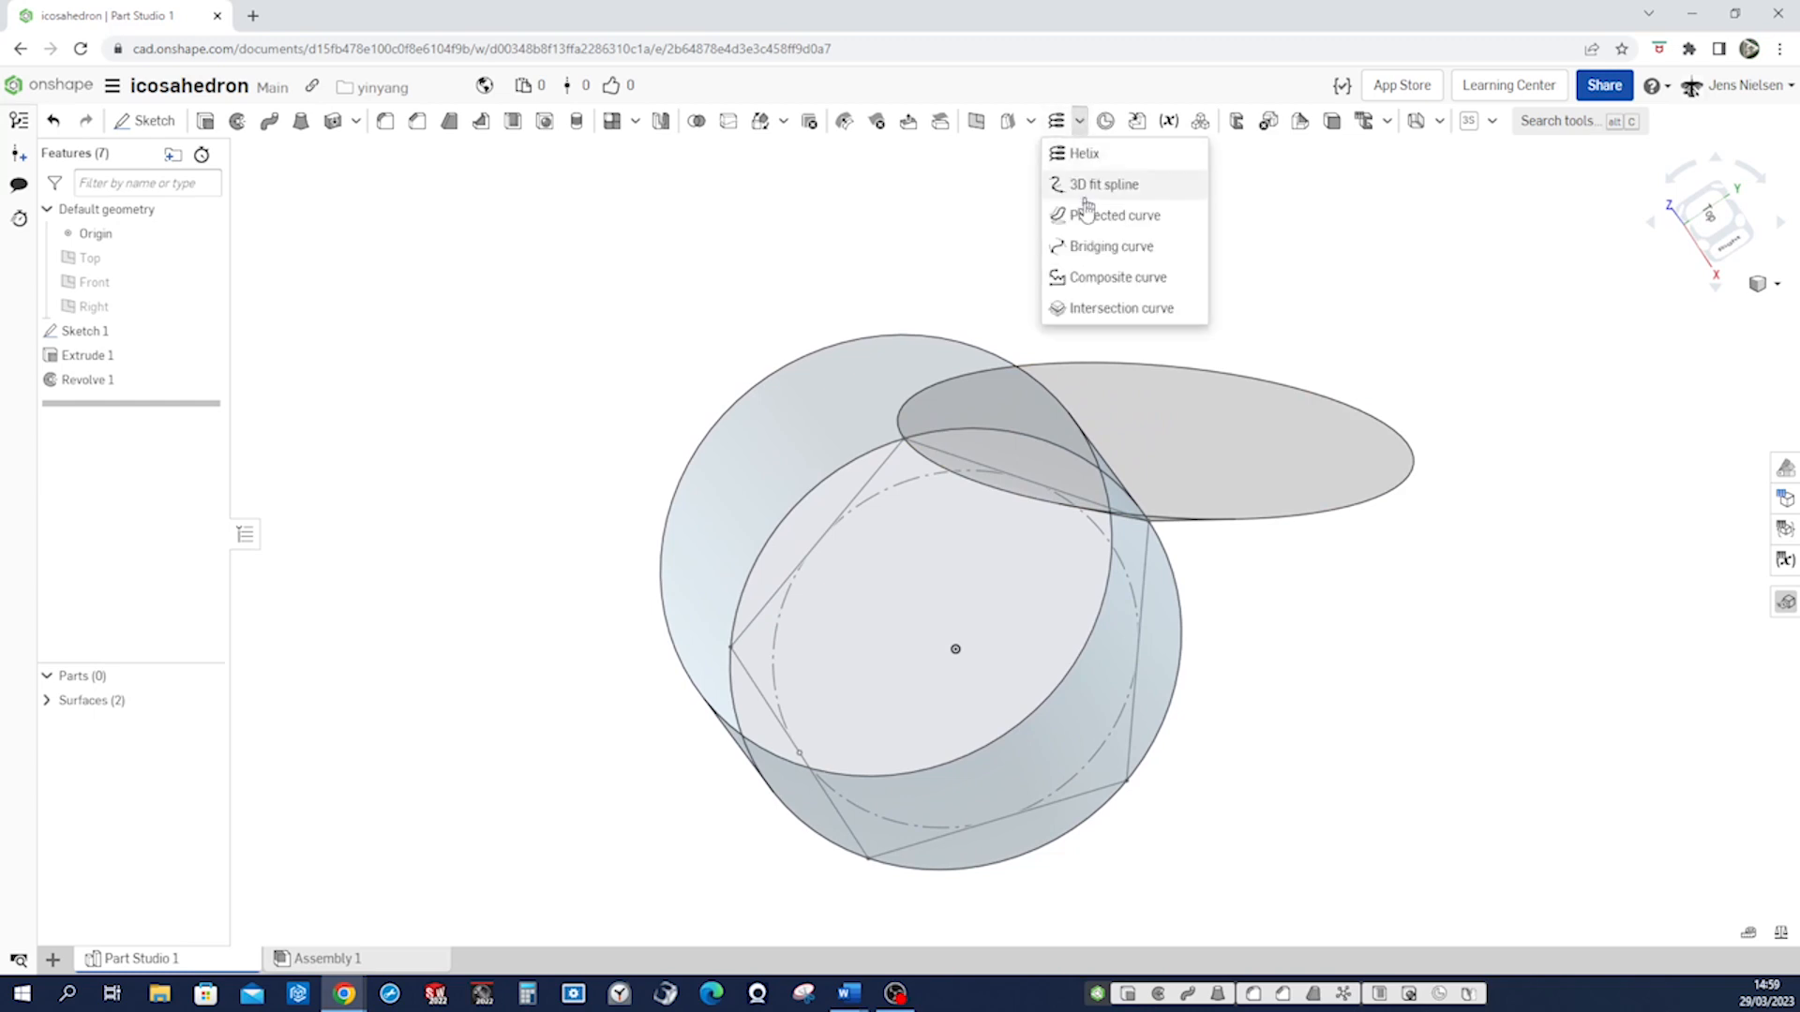
click(1103, 309)
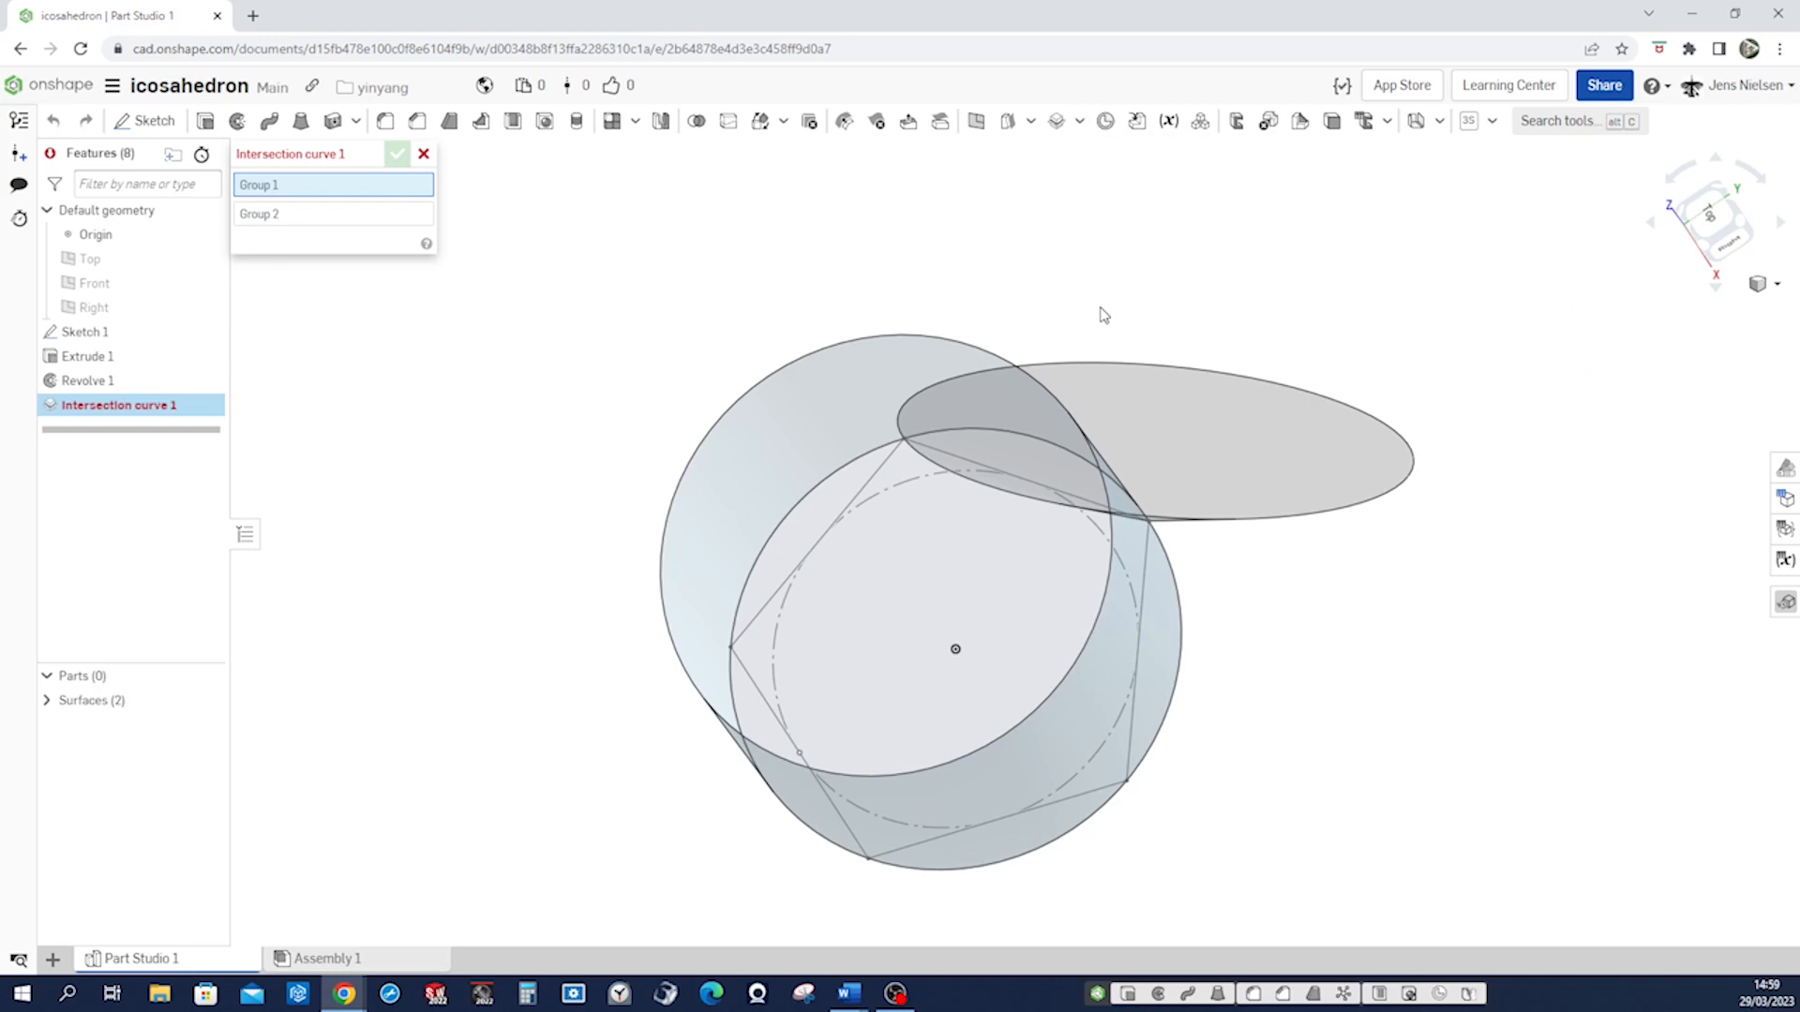
click(1115, 379)
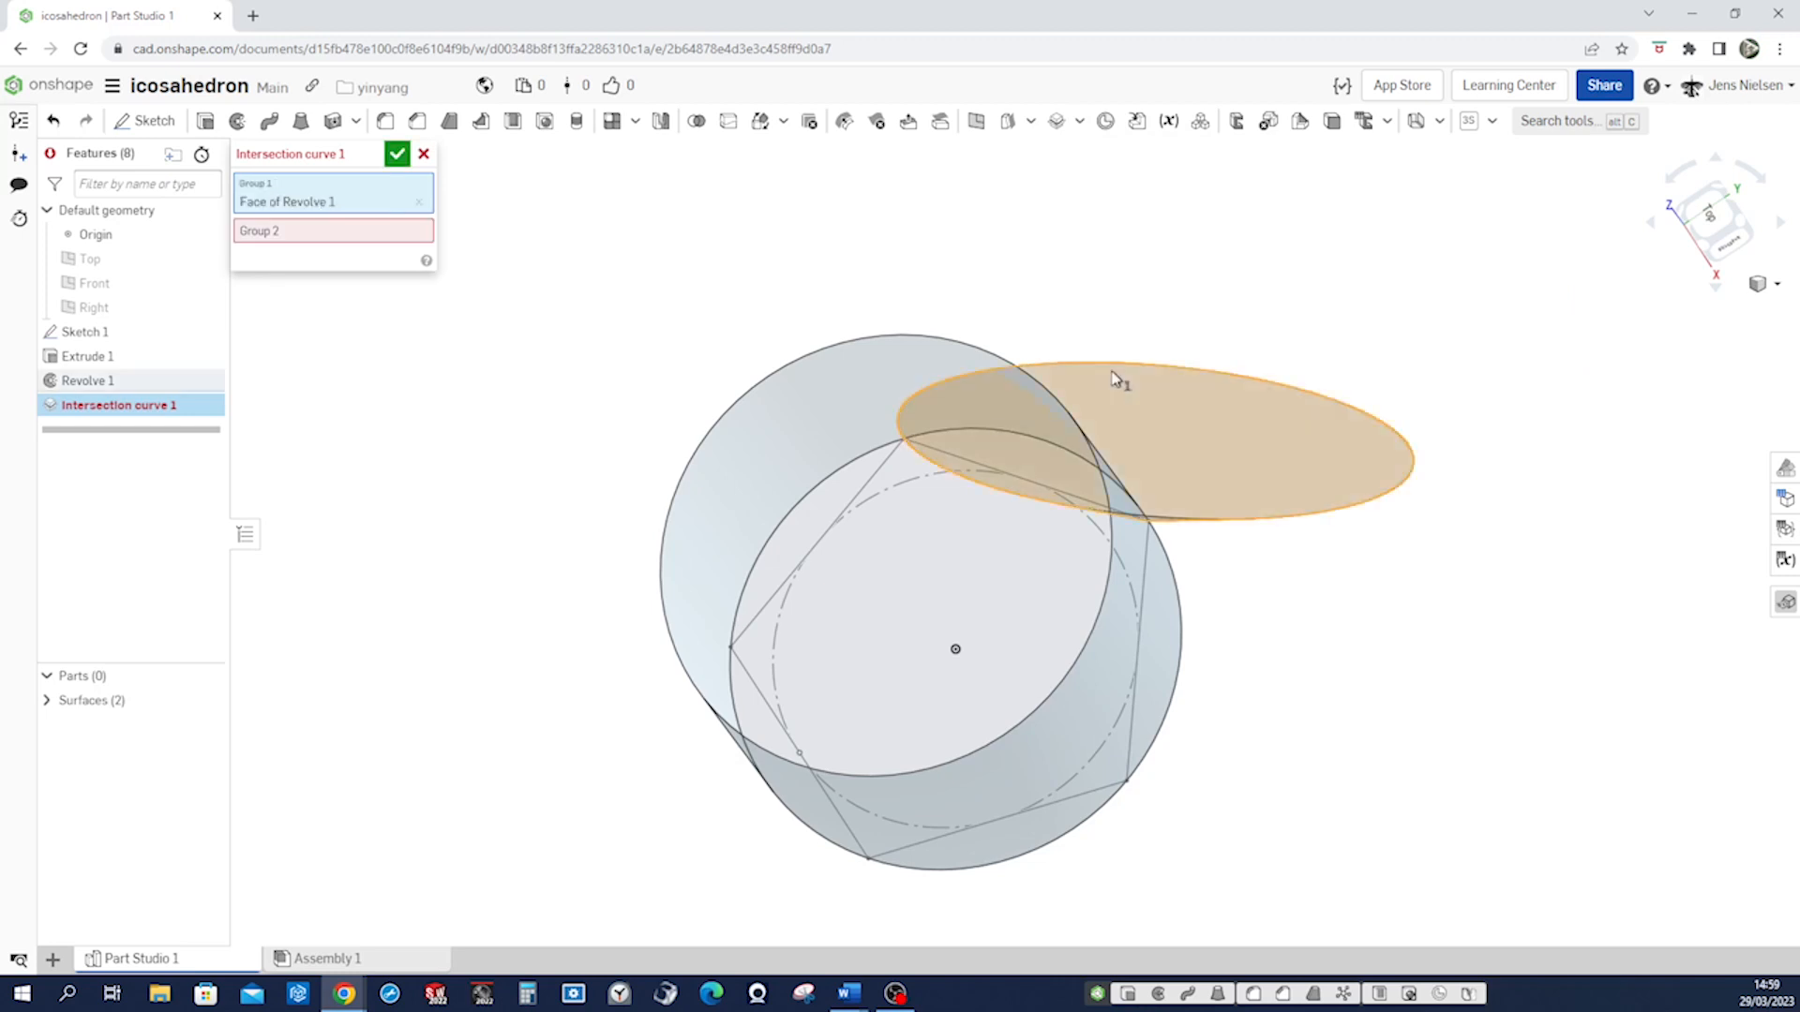
click(408, 234)
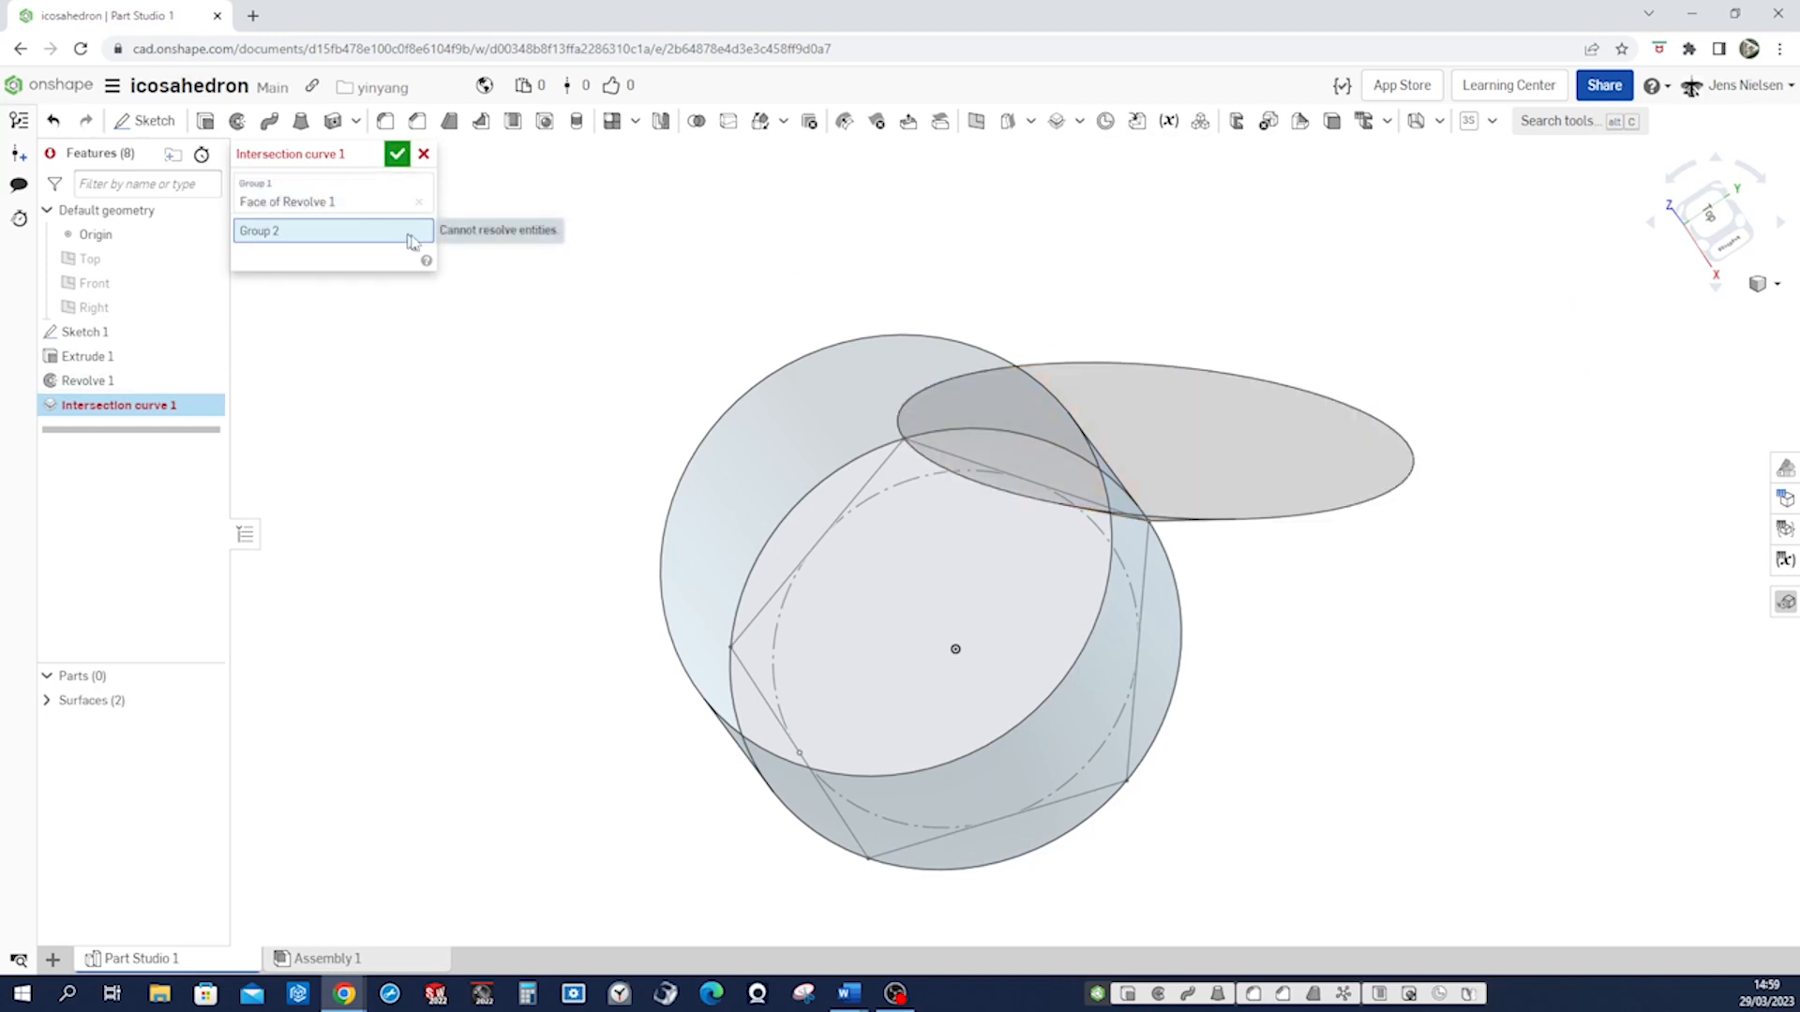
click(862, 353)
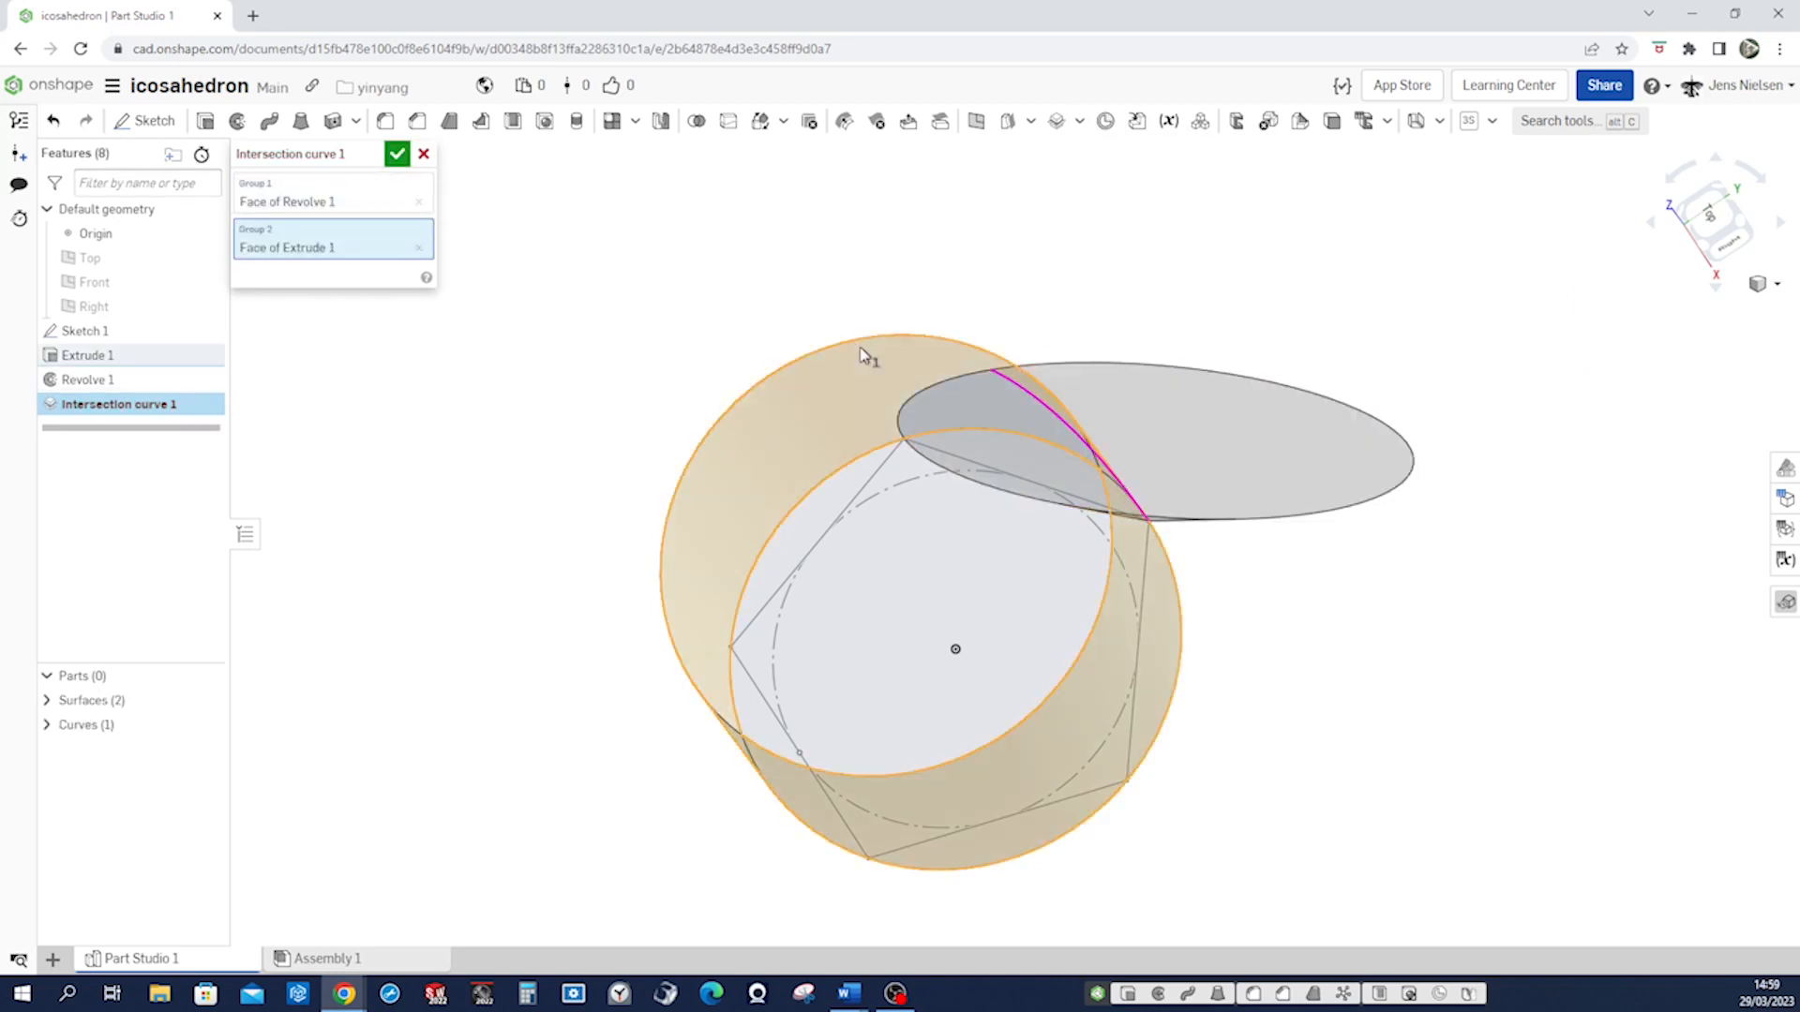
click(397, 155)
Hide both the extruded cylinder surface and the revolved surface.
key(shift+7)
mouse_move(207, 710)
click(205, 701)
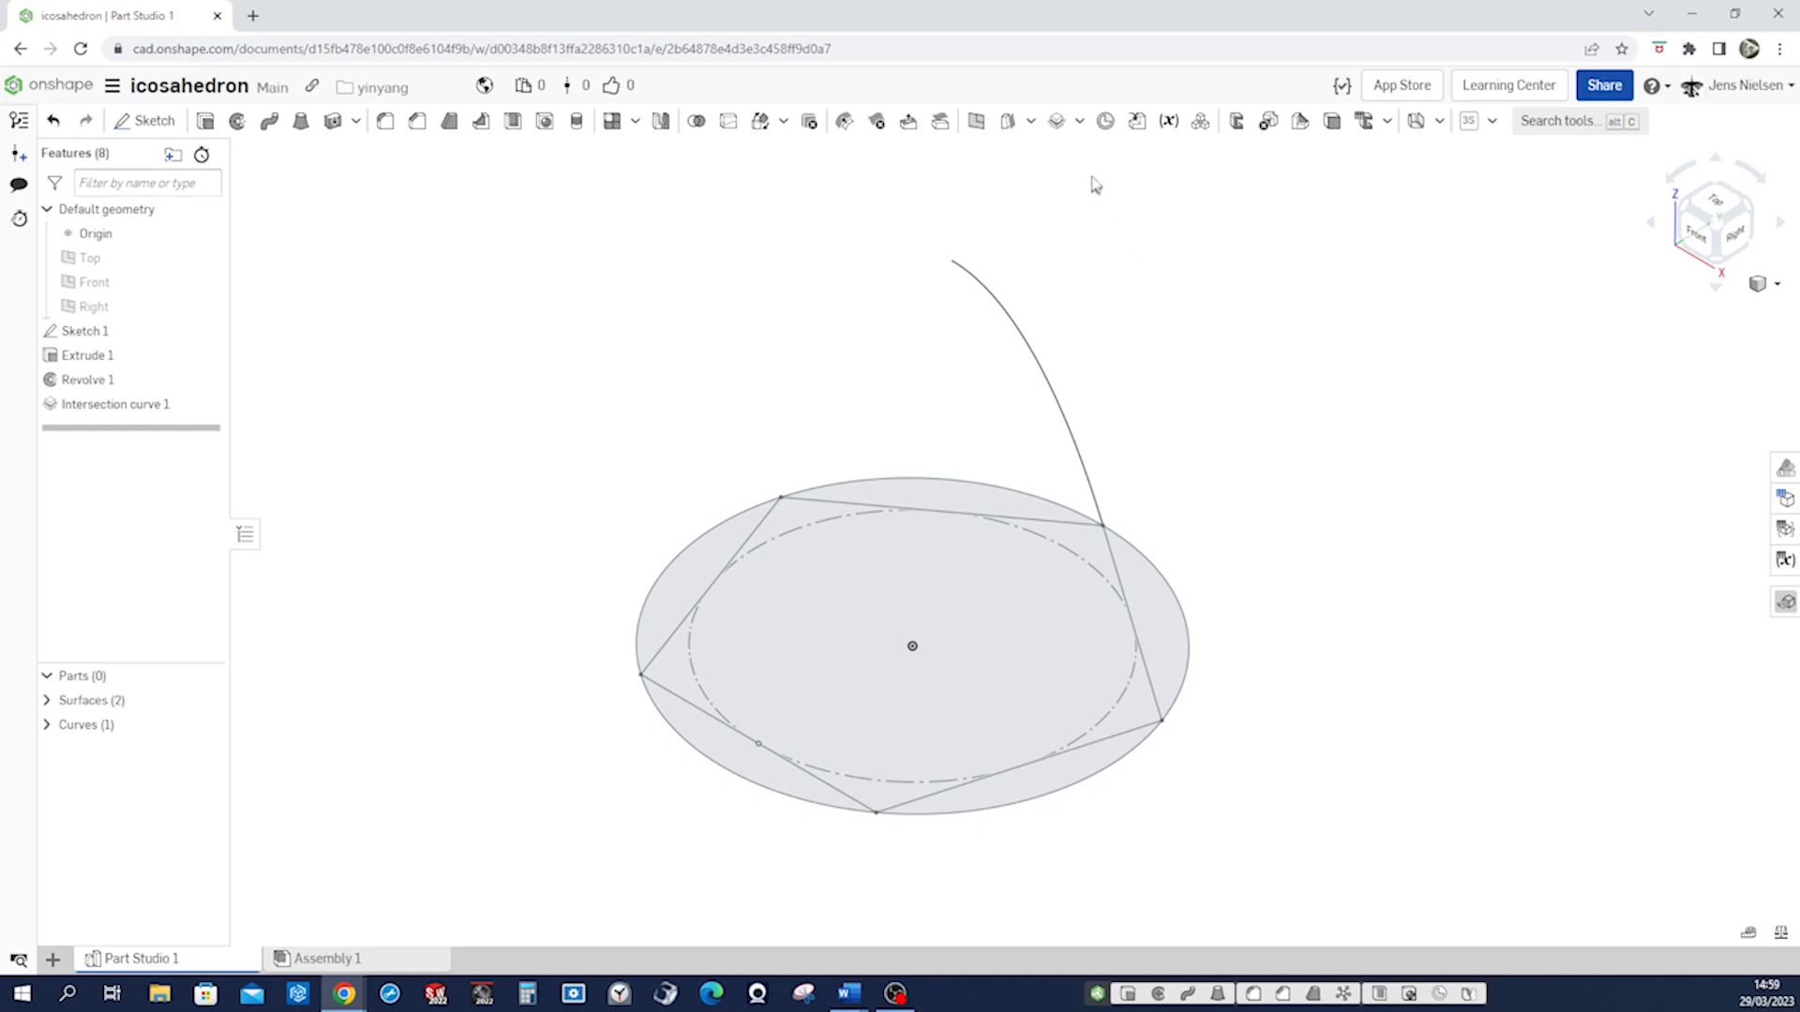
Create a bridging curve from the pentagon's back corner to the upper end of the intersection curve, with Match position at both ends.
click(1080, 124)
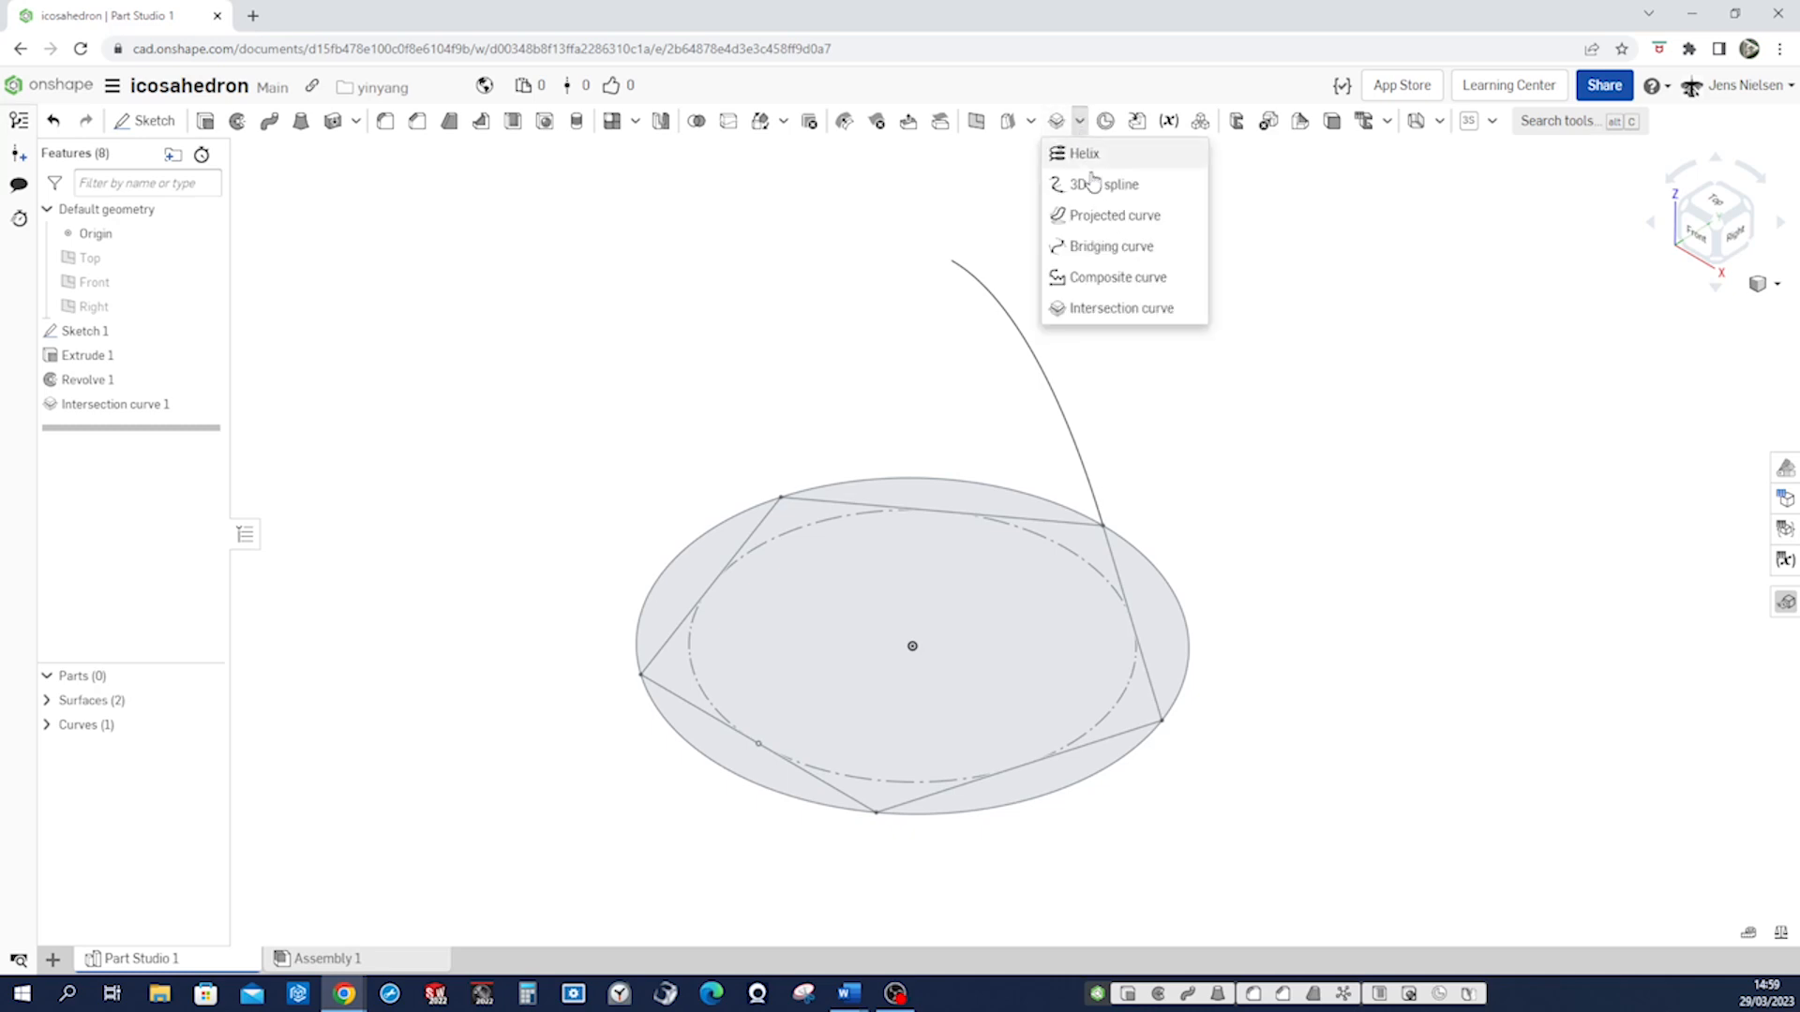
click(1057, 246)
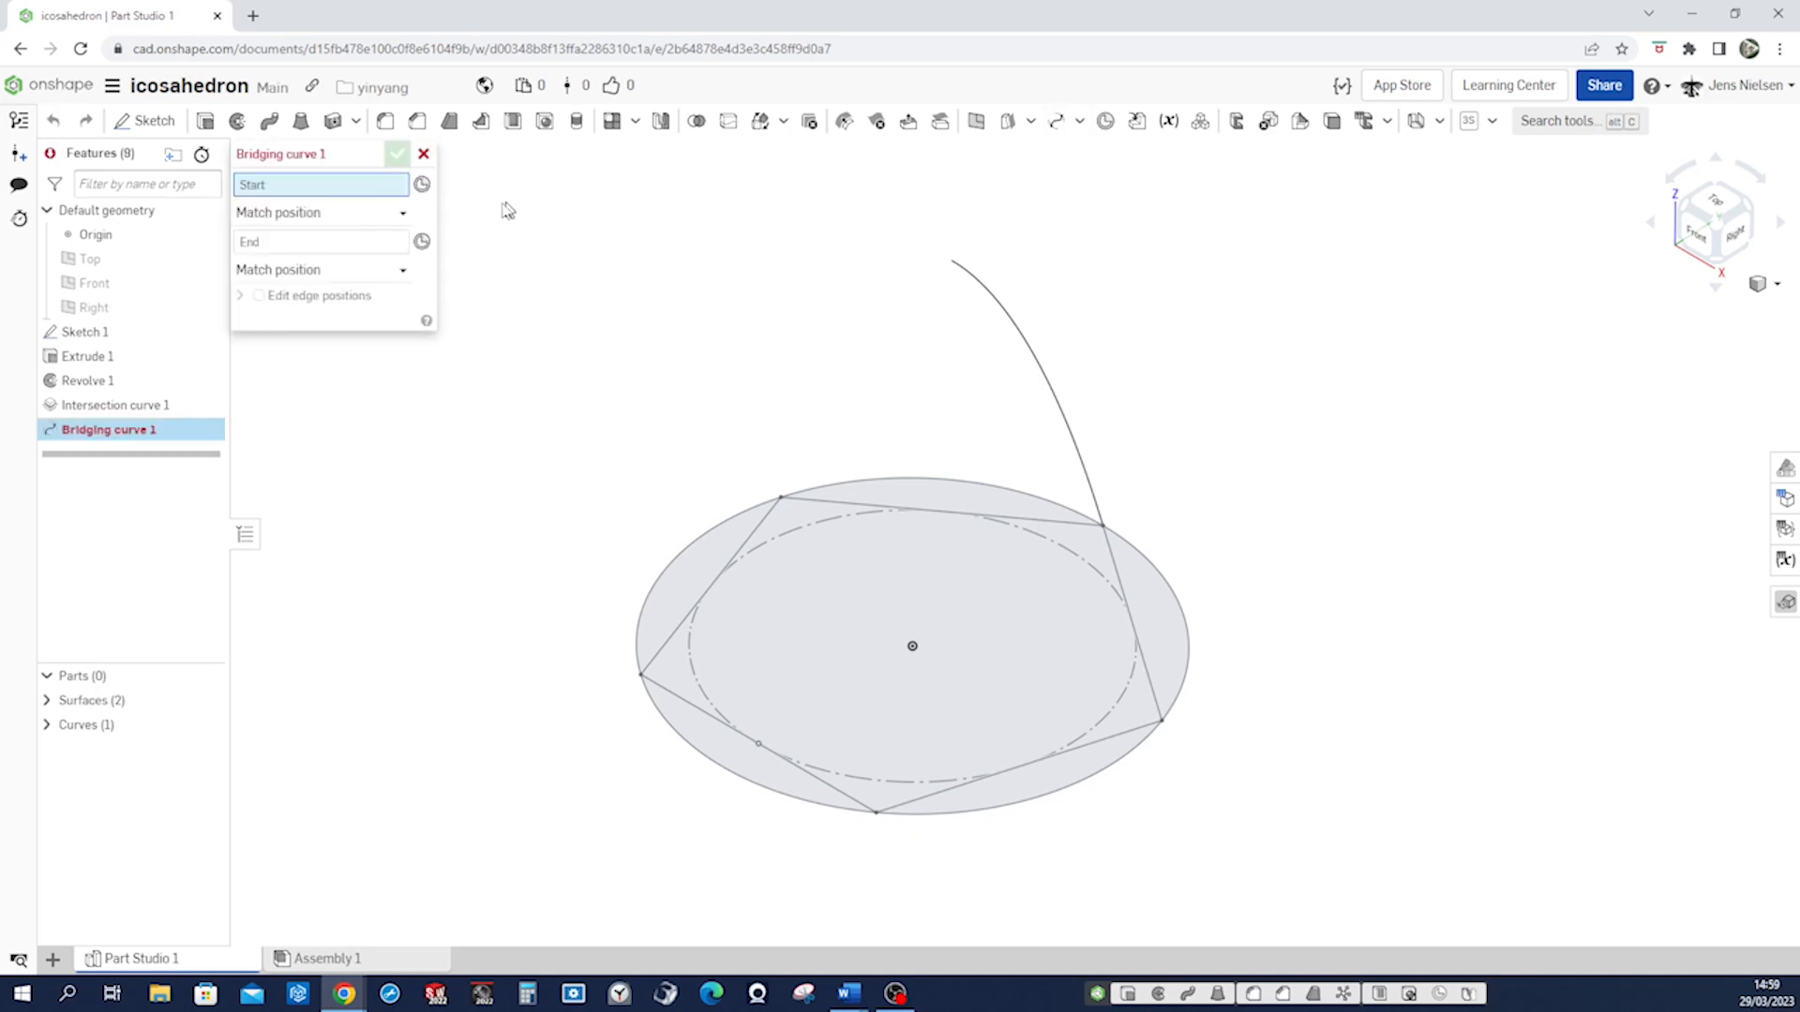
click(402, 212)
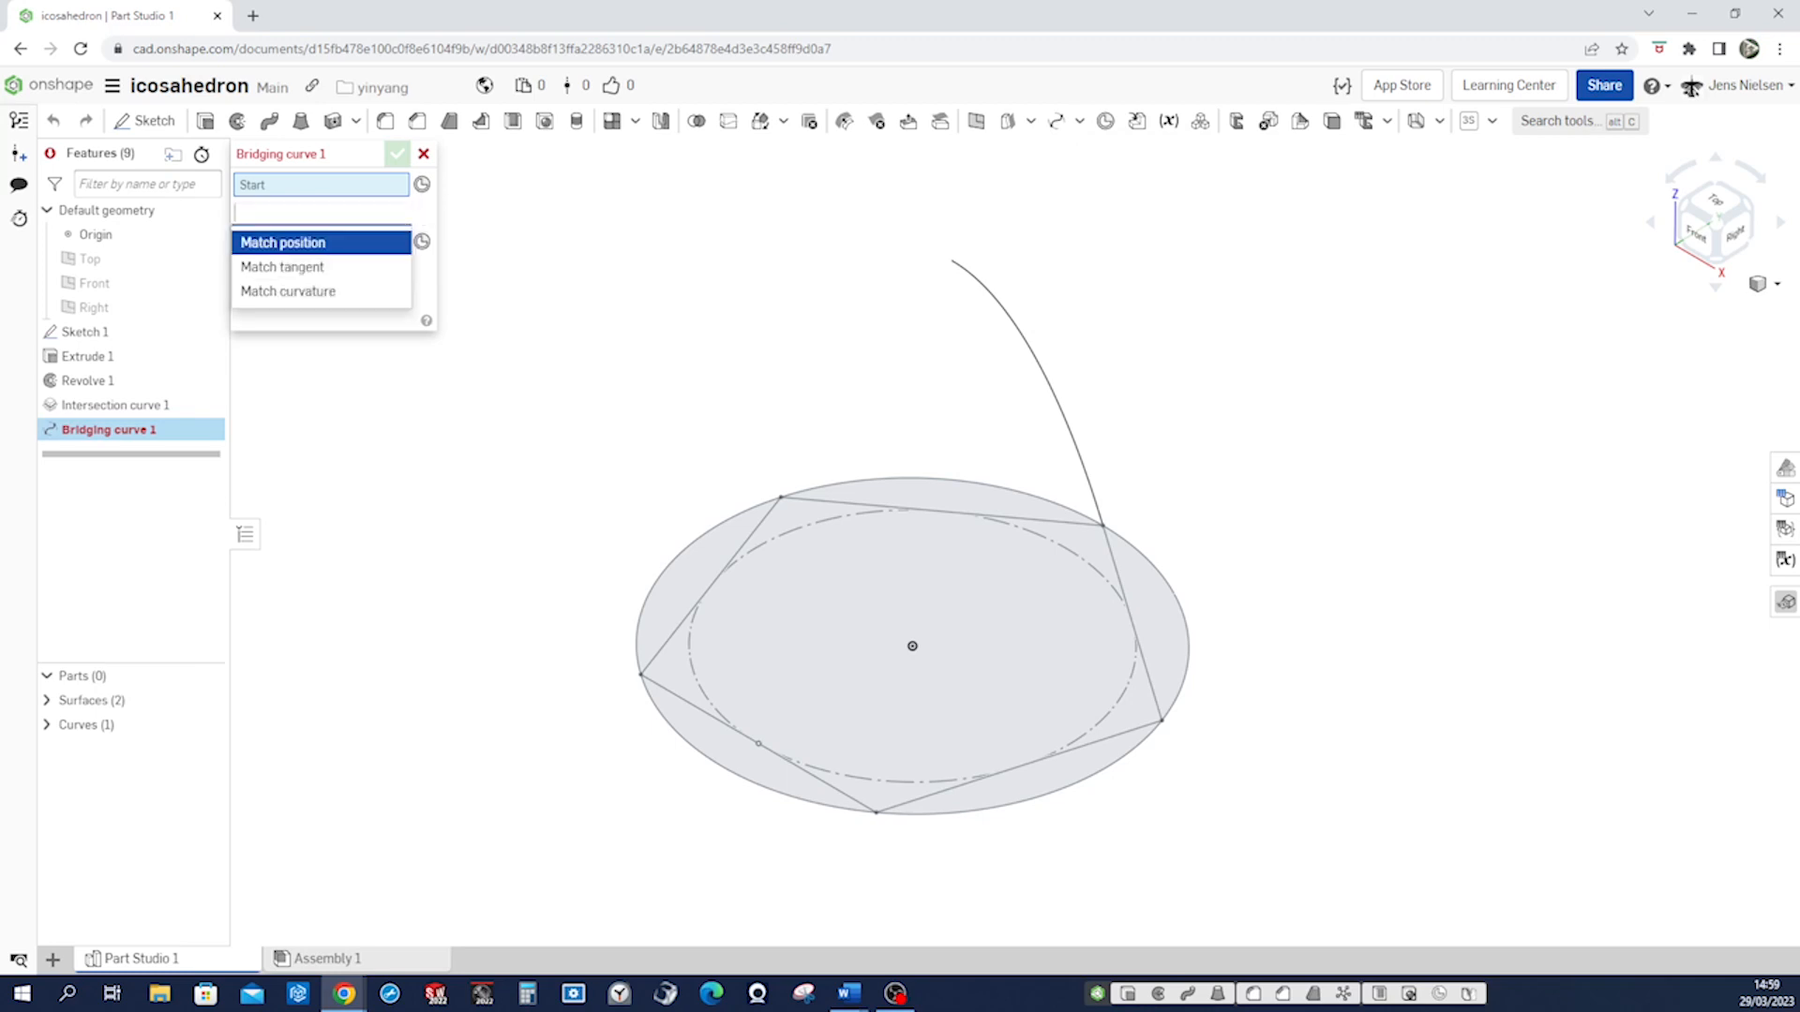
click(284, 244)
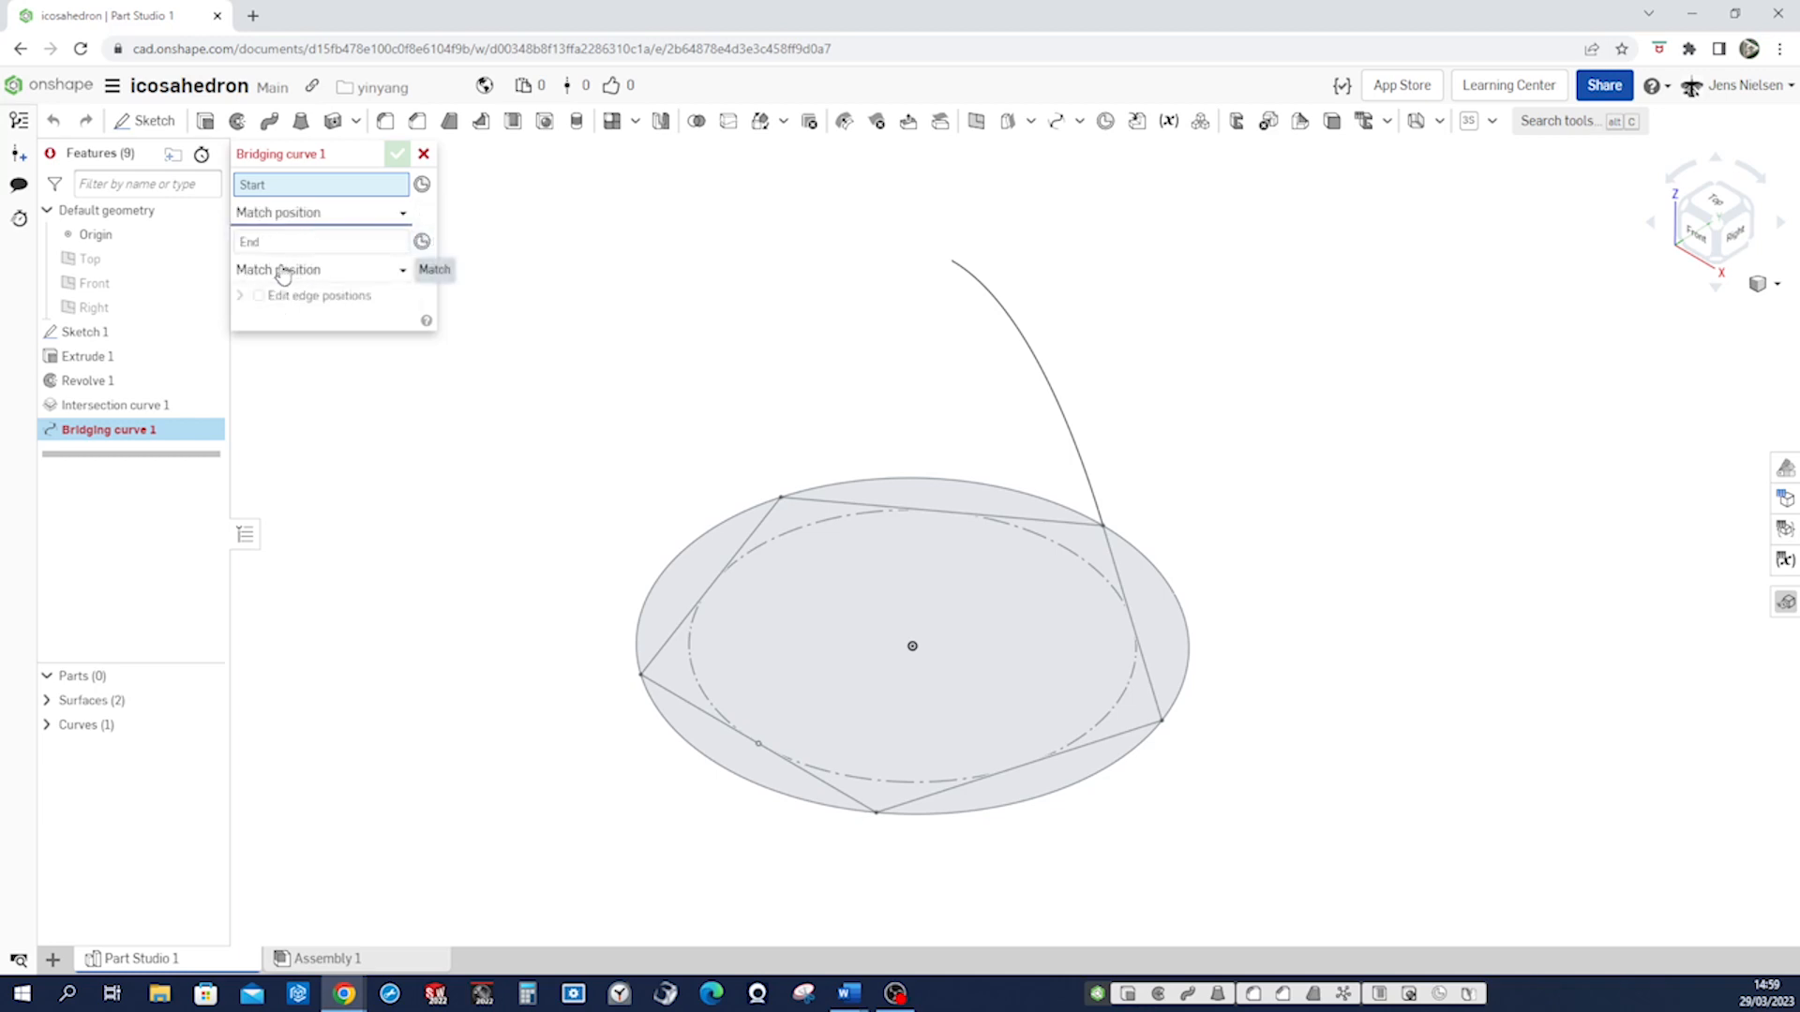
scroll(1036, 485, up, 1)
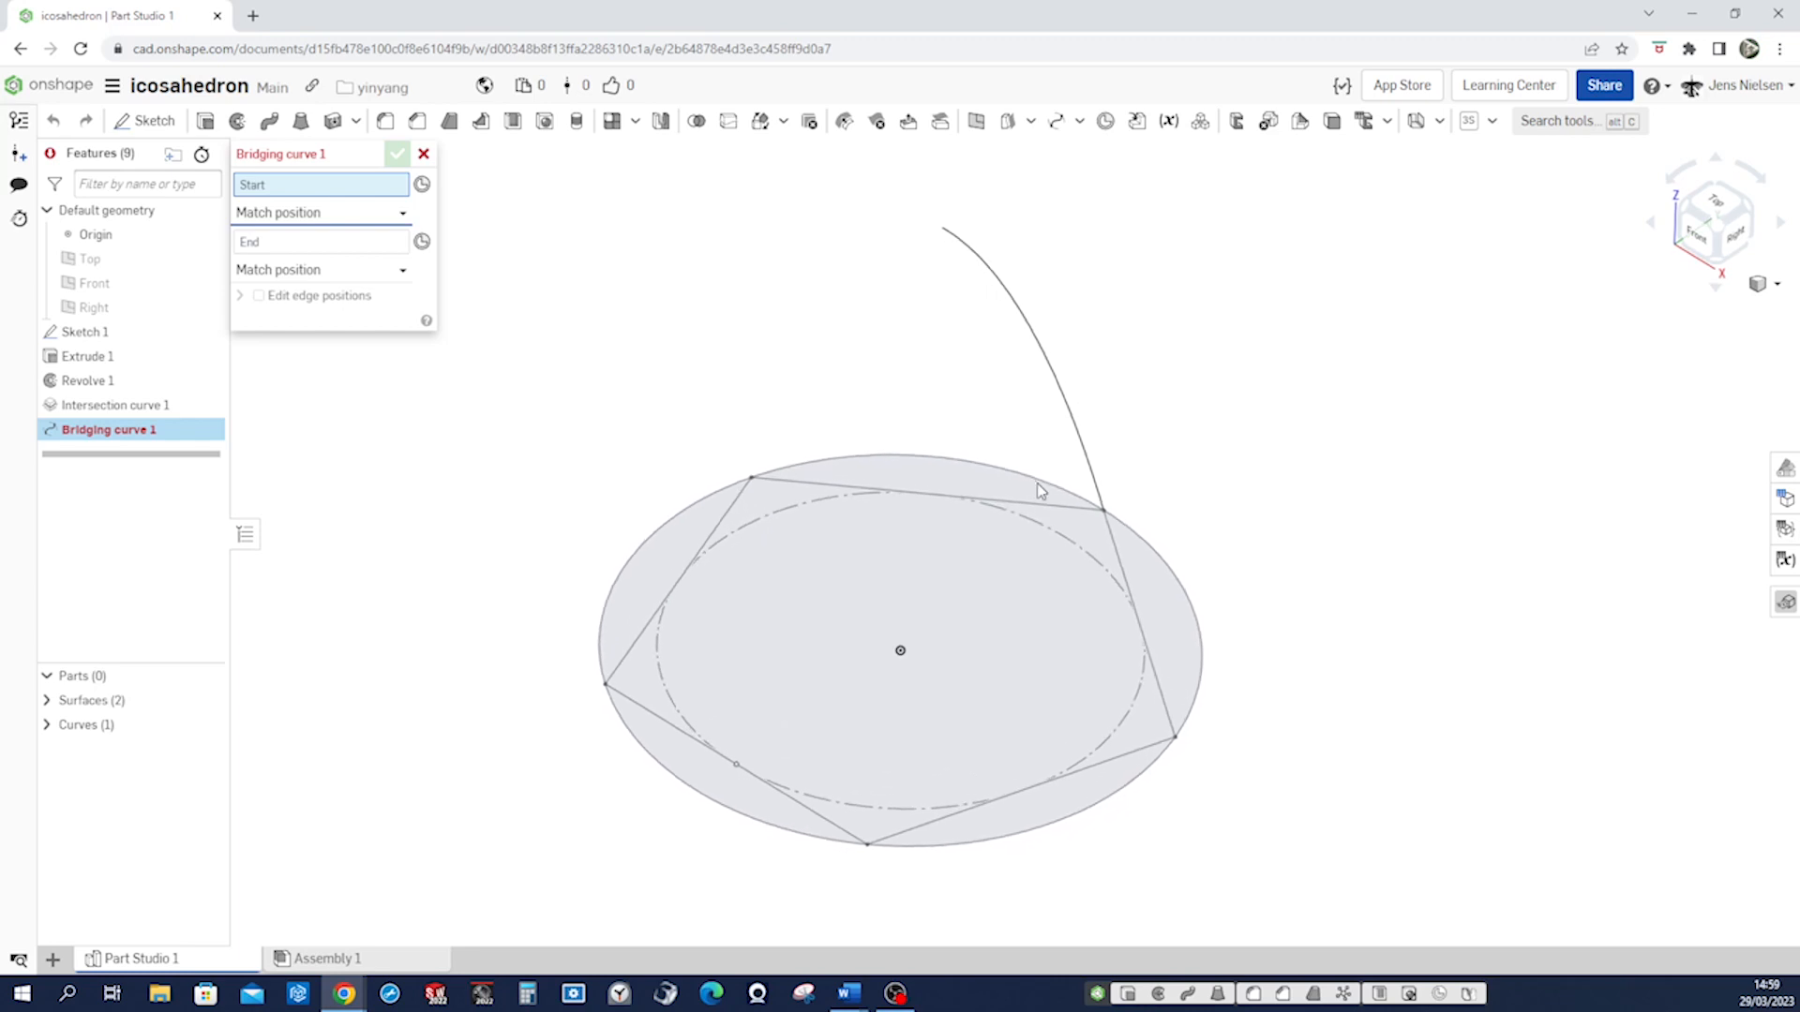
click(1099, 511)
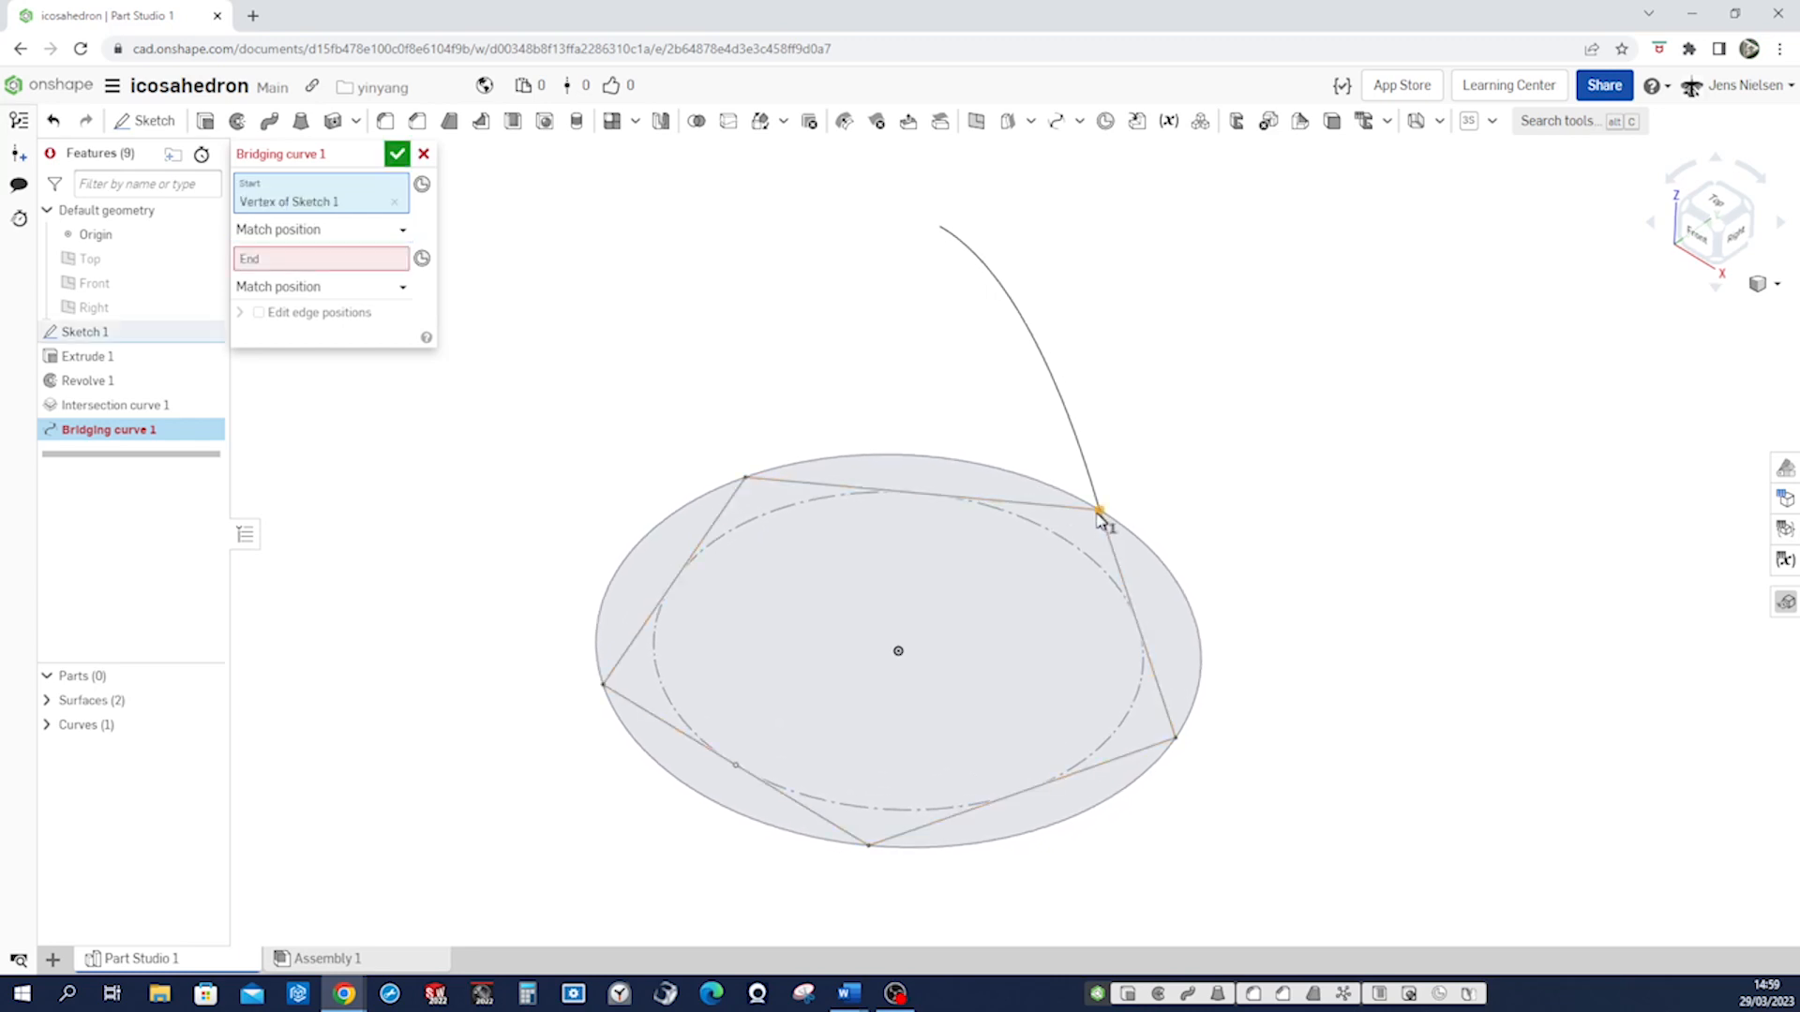
click(369, 264)
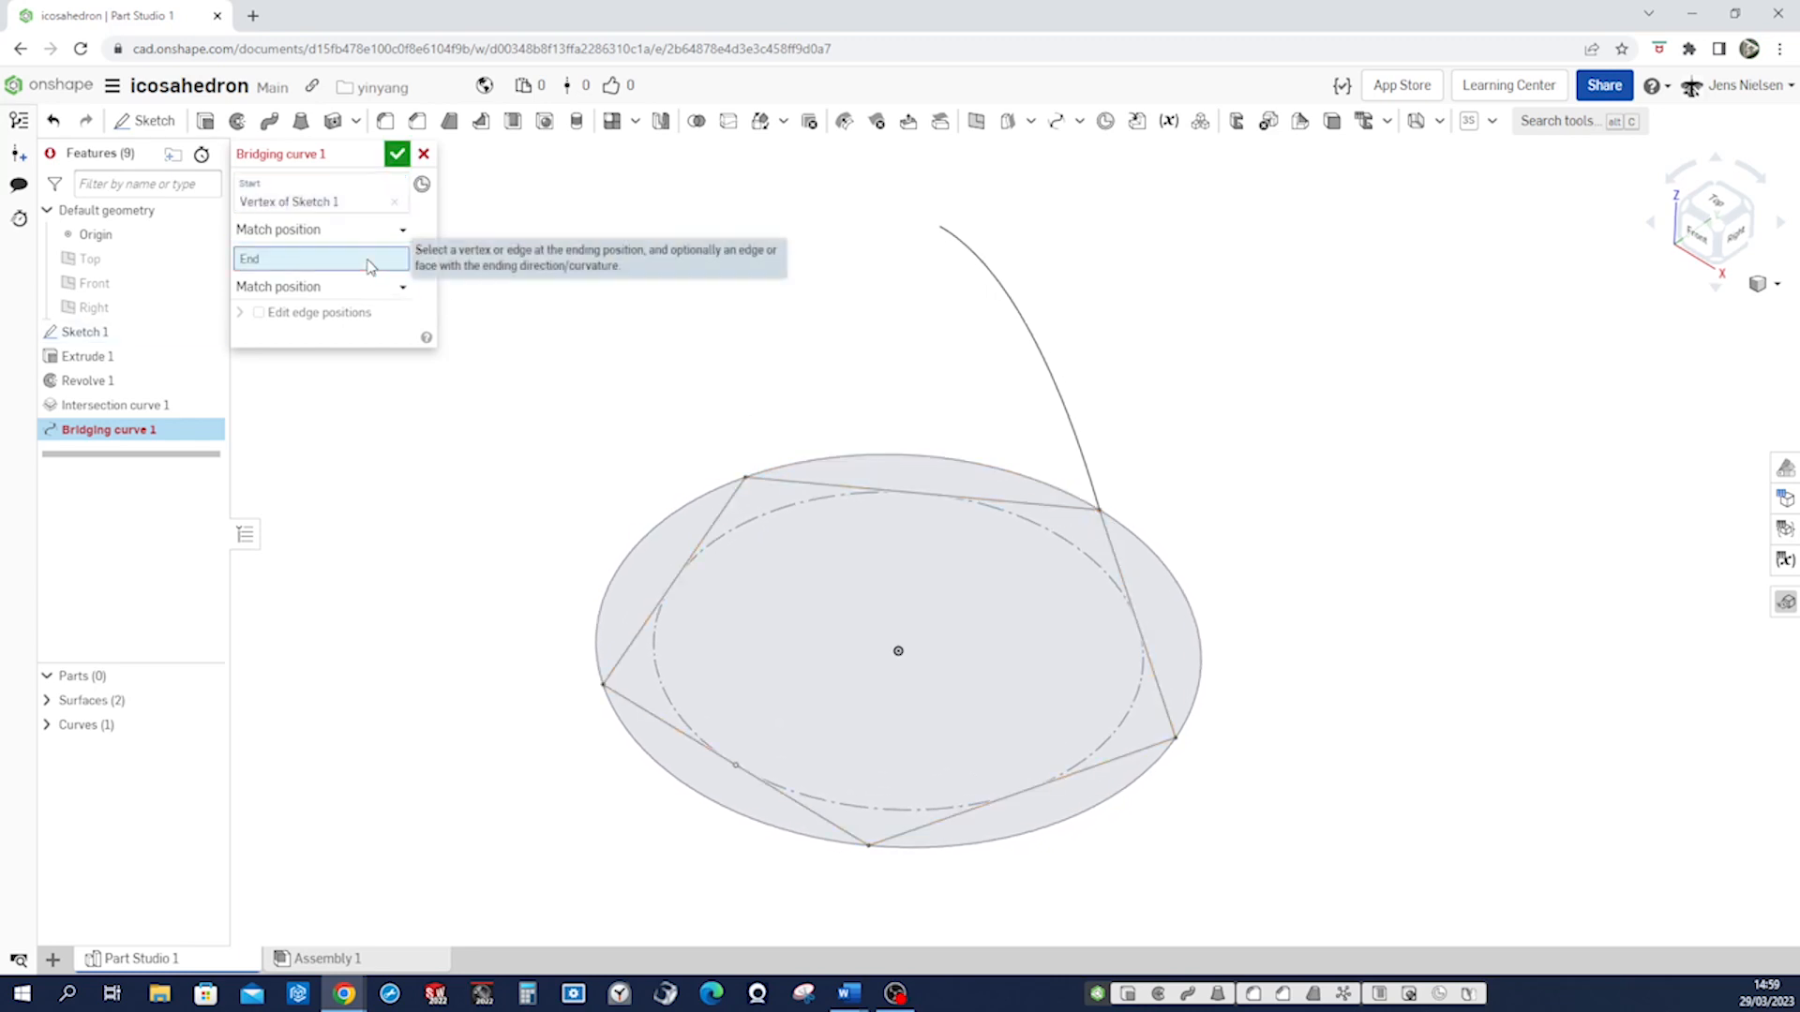
click(940, 228)
right_drag(963, 373, 758, 365)
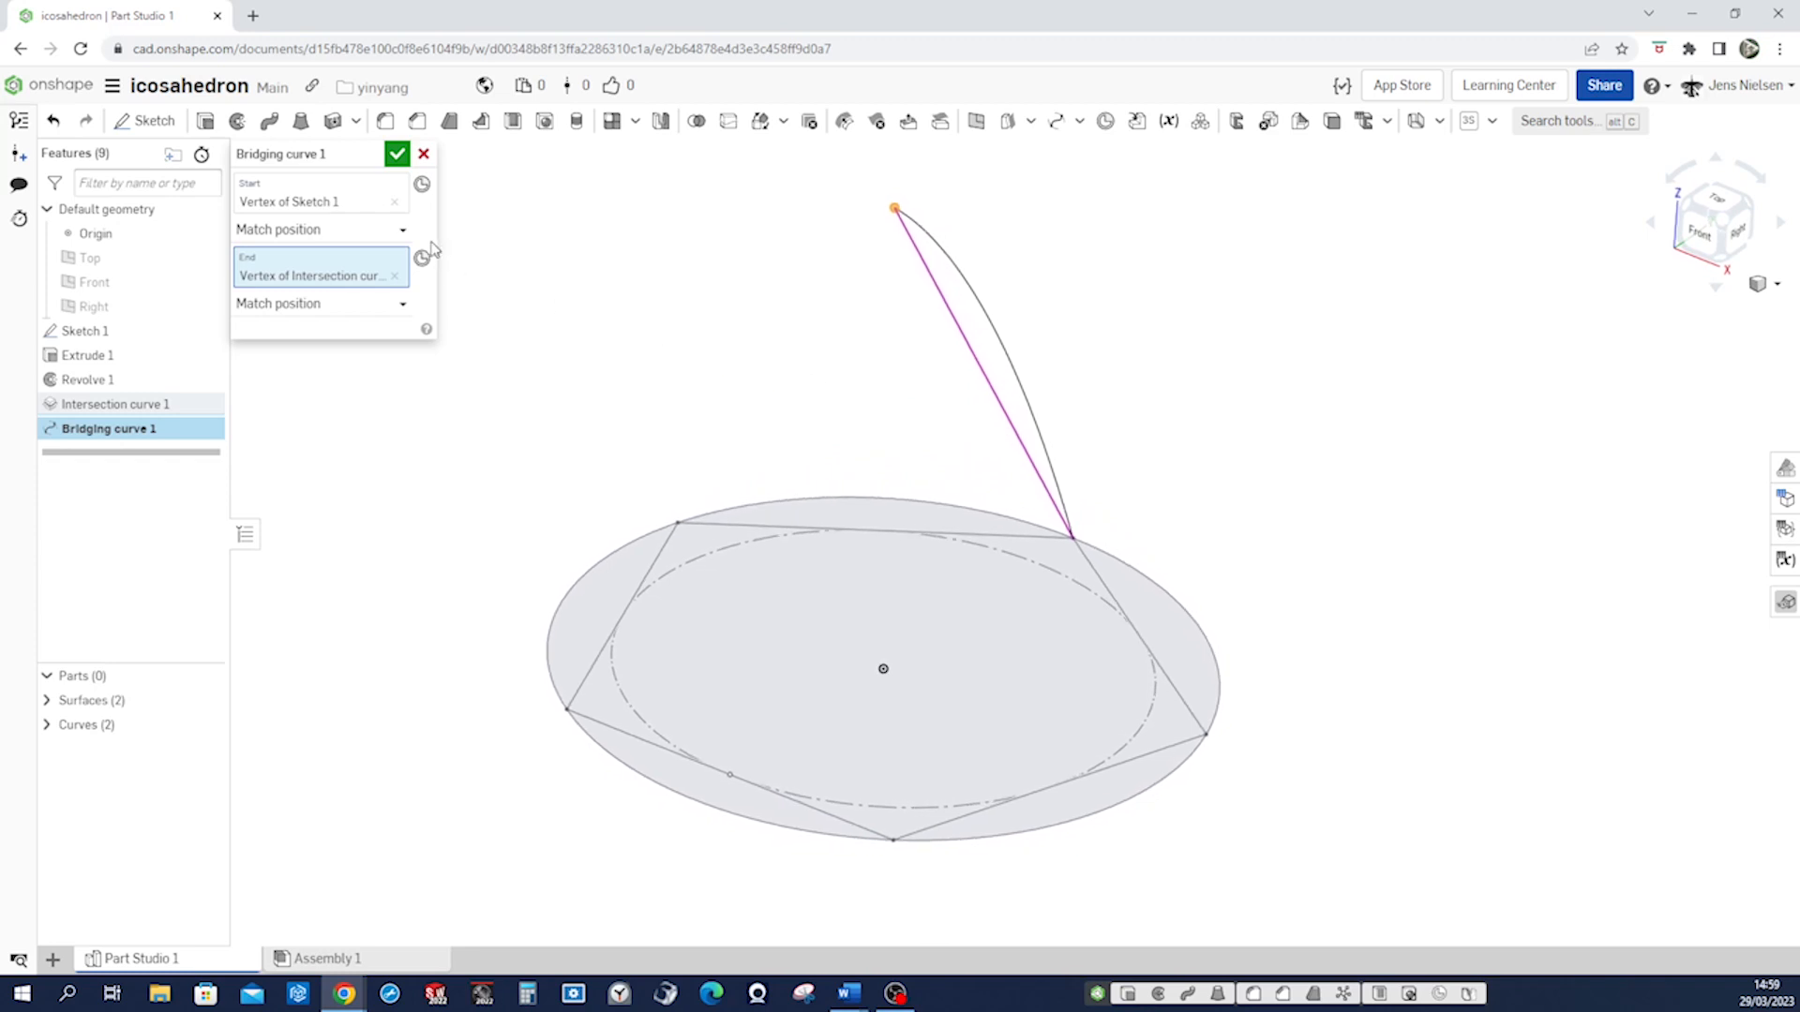
click(398, 155)
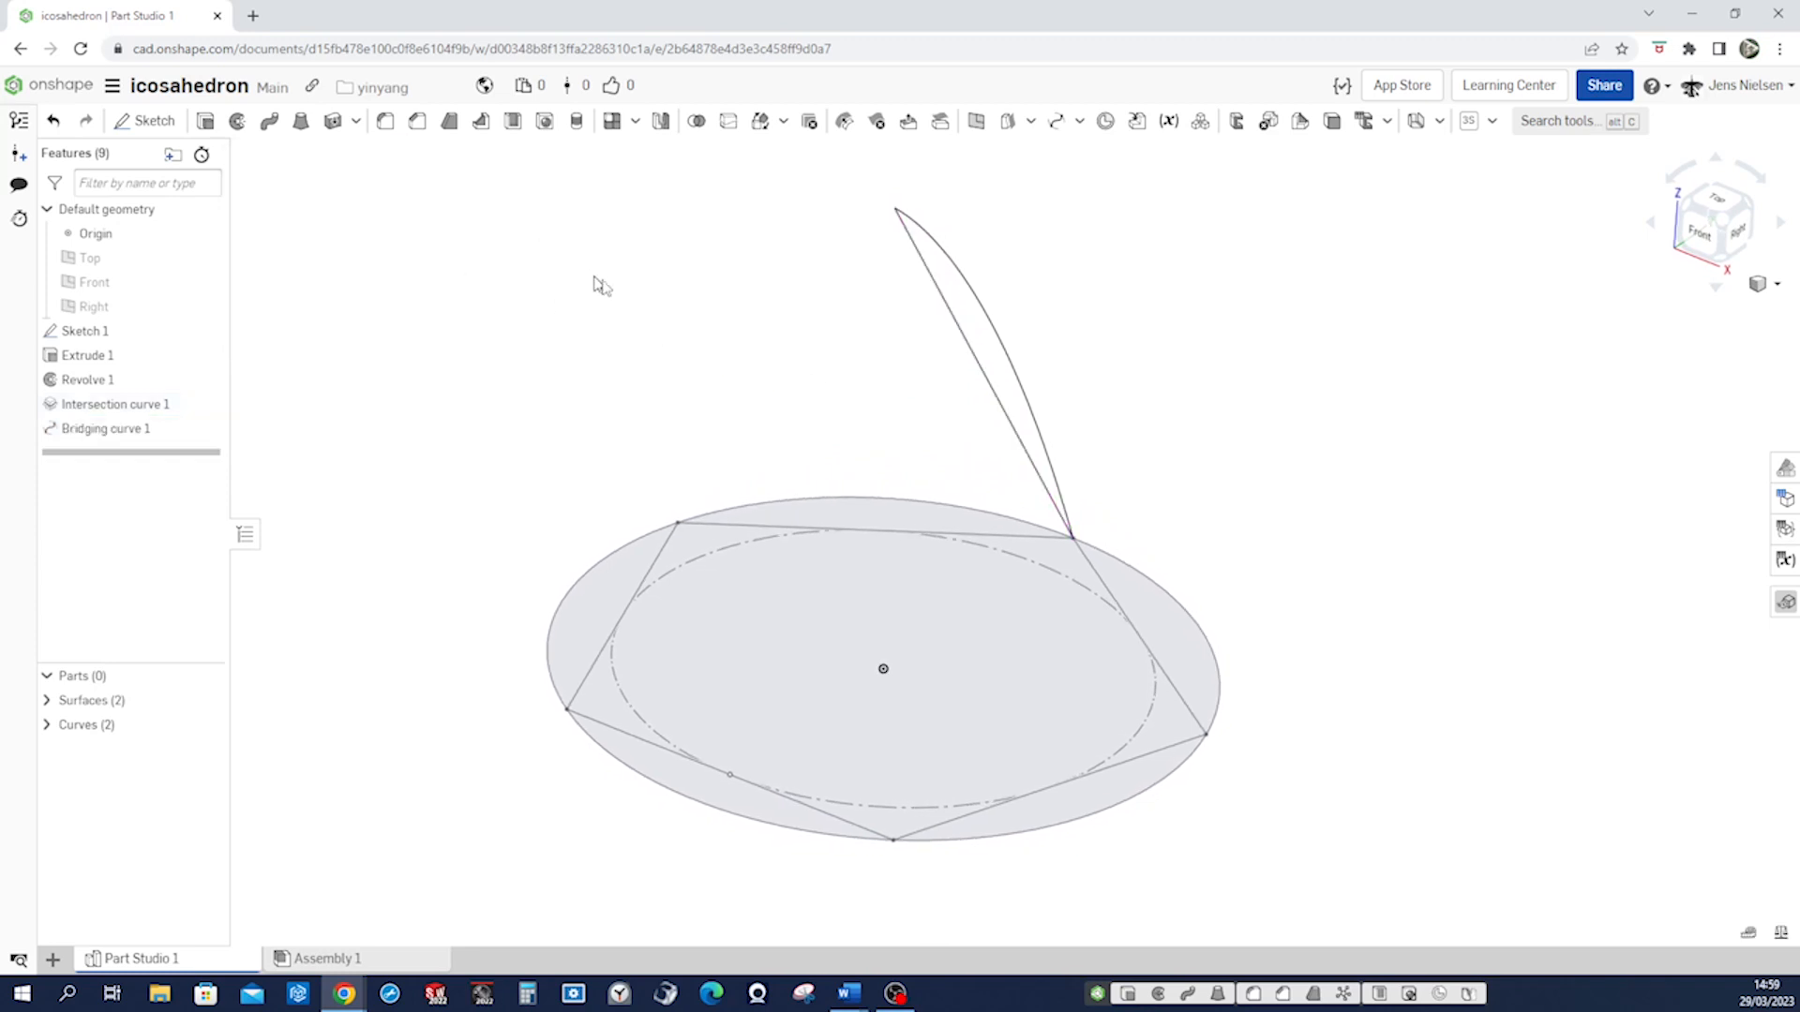
Add a second bridging curve from the intersection curve's upper end to the pentagon's left corner, matching position at both ends.
click(1056, 122)
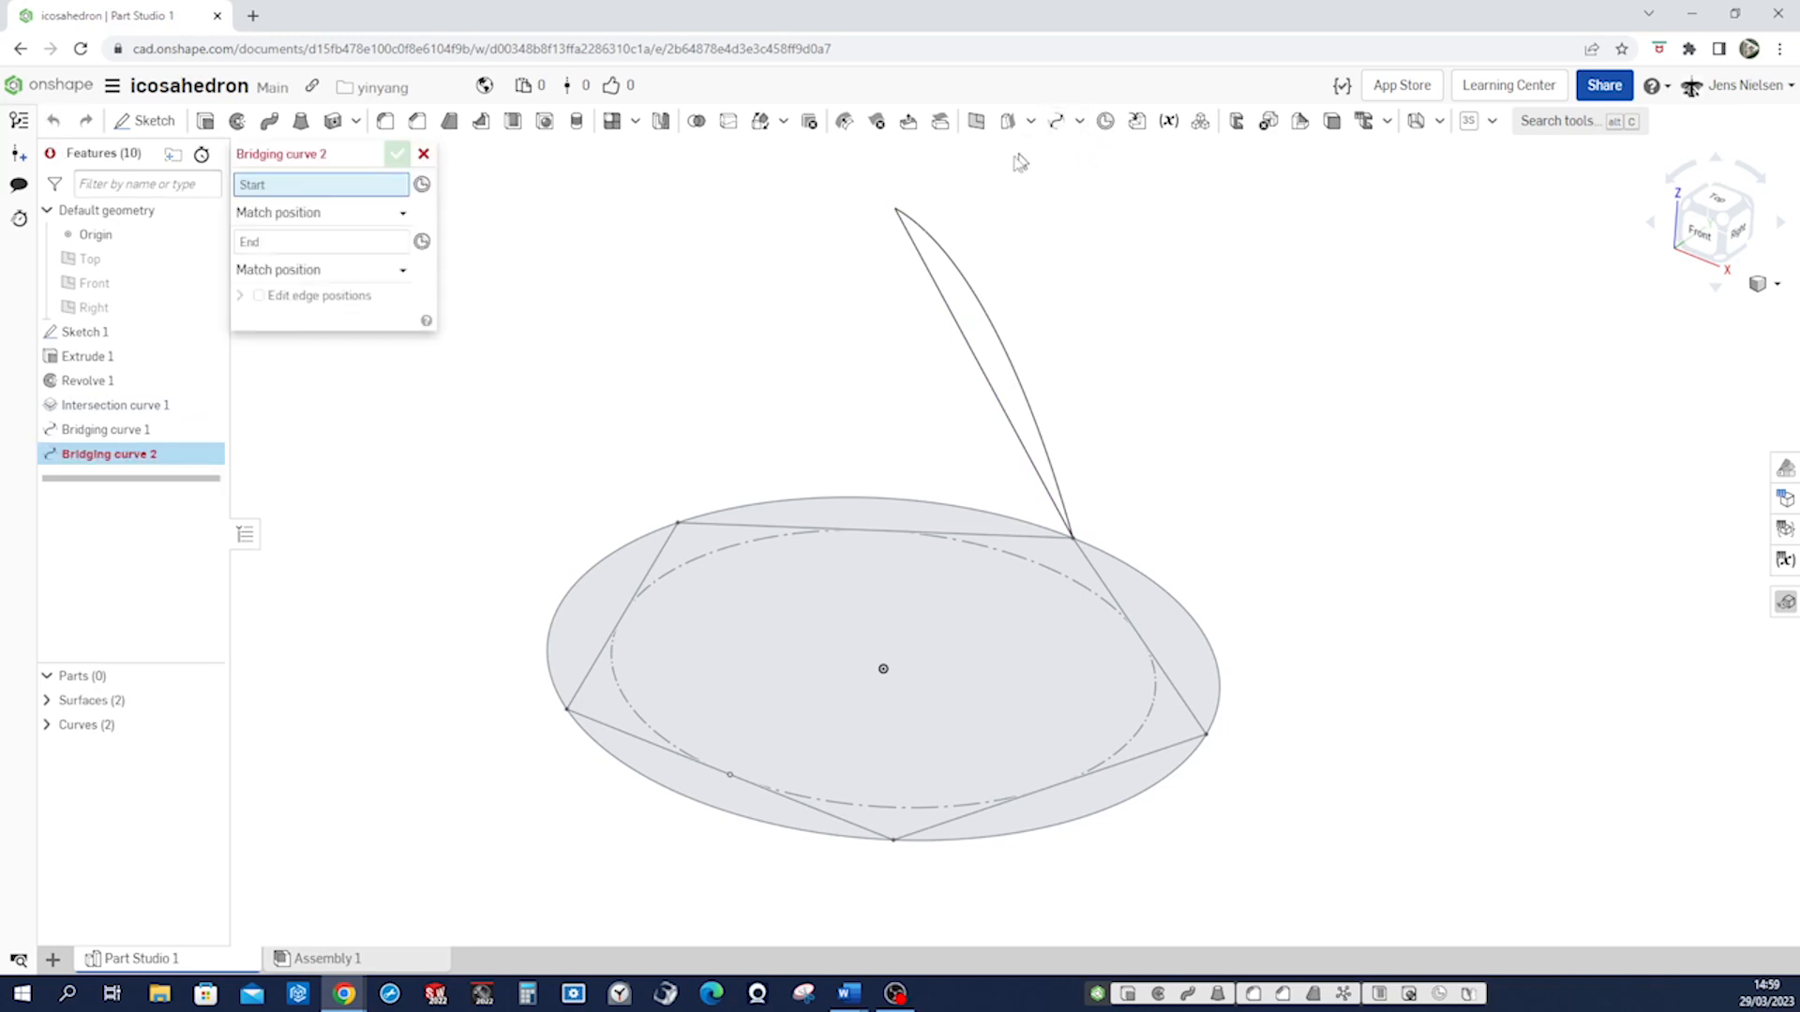
click(896, 212)
click(679, 524)
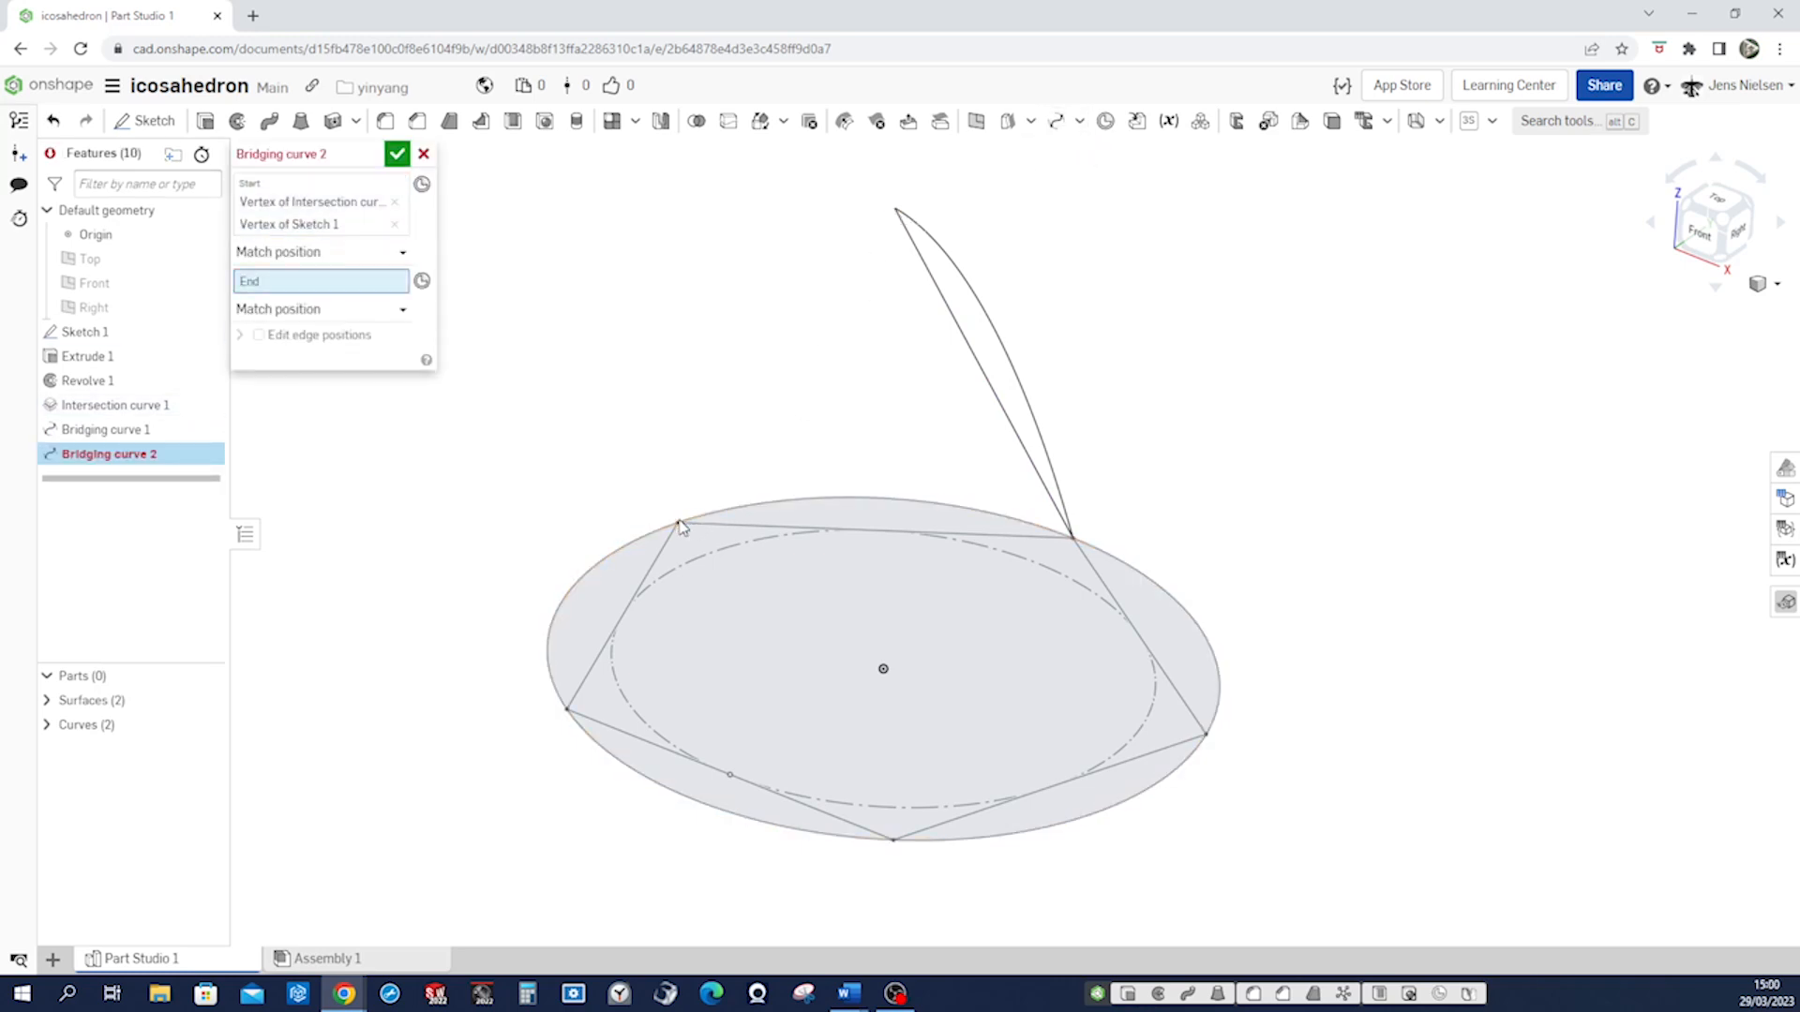
click(394, 224)
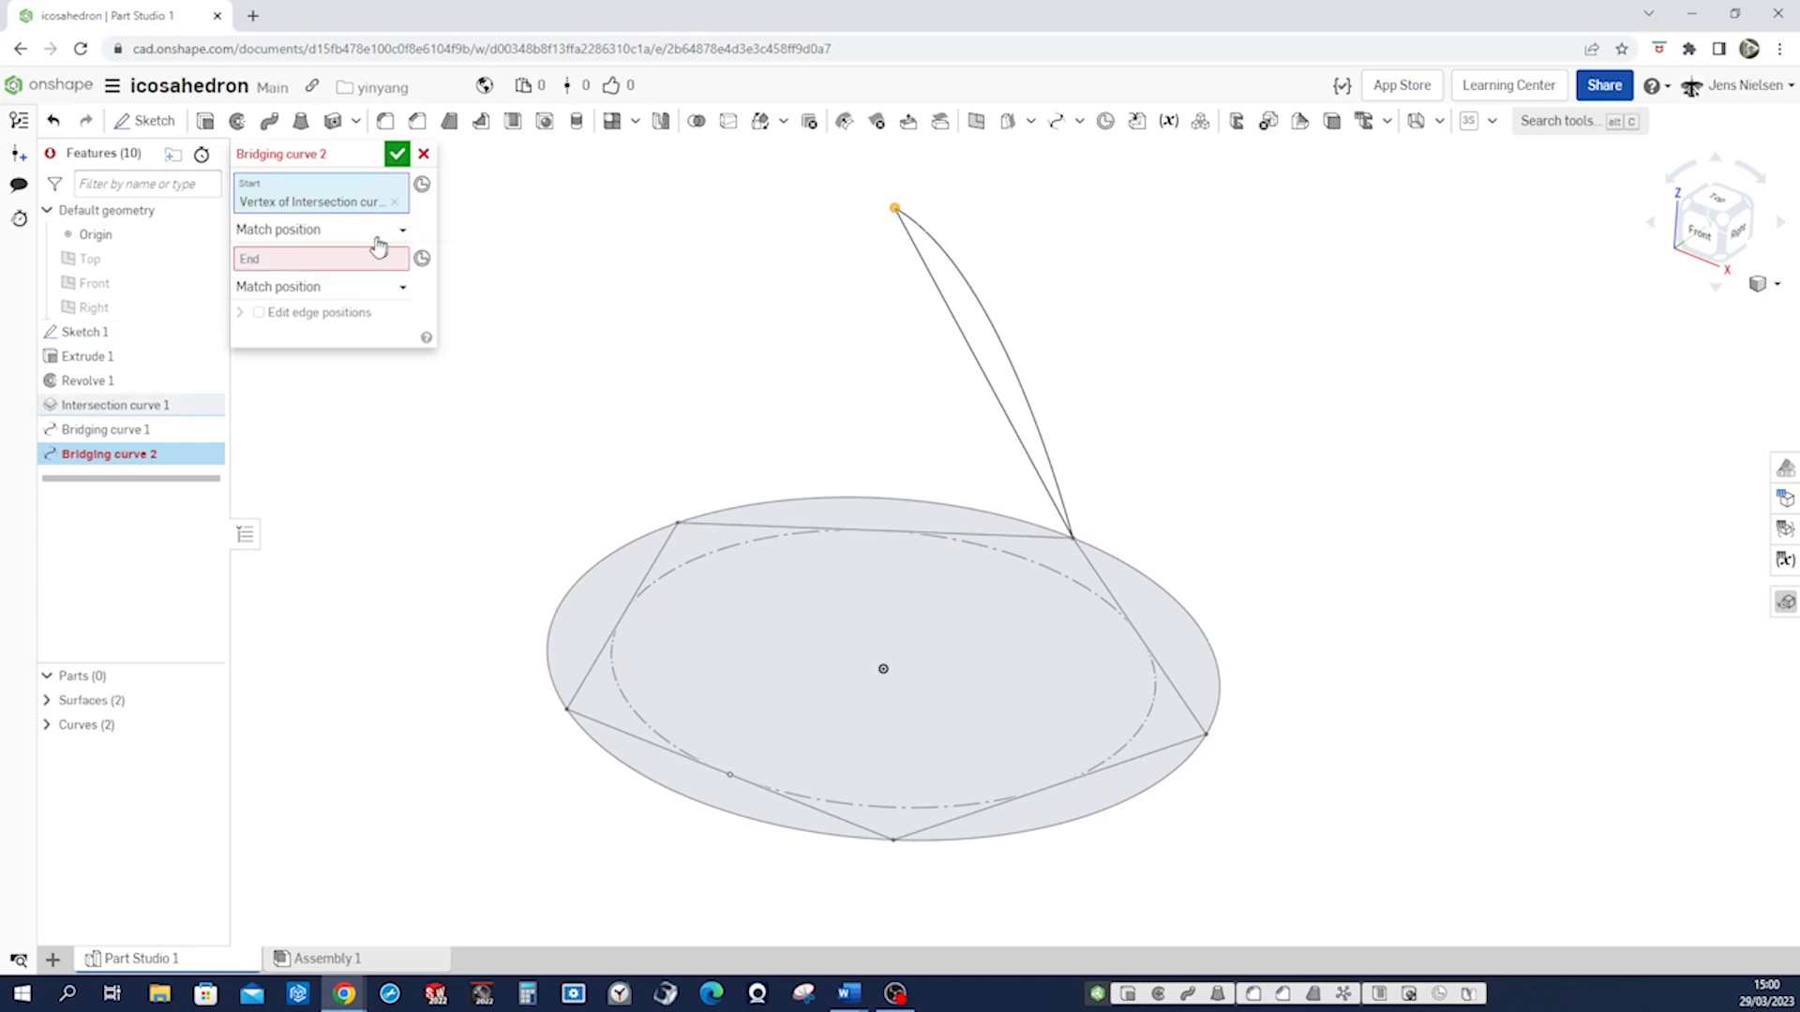
click(677, 523)
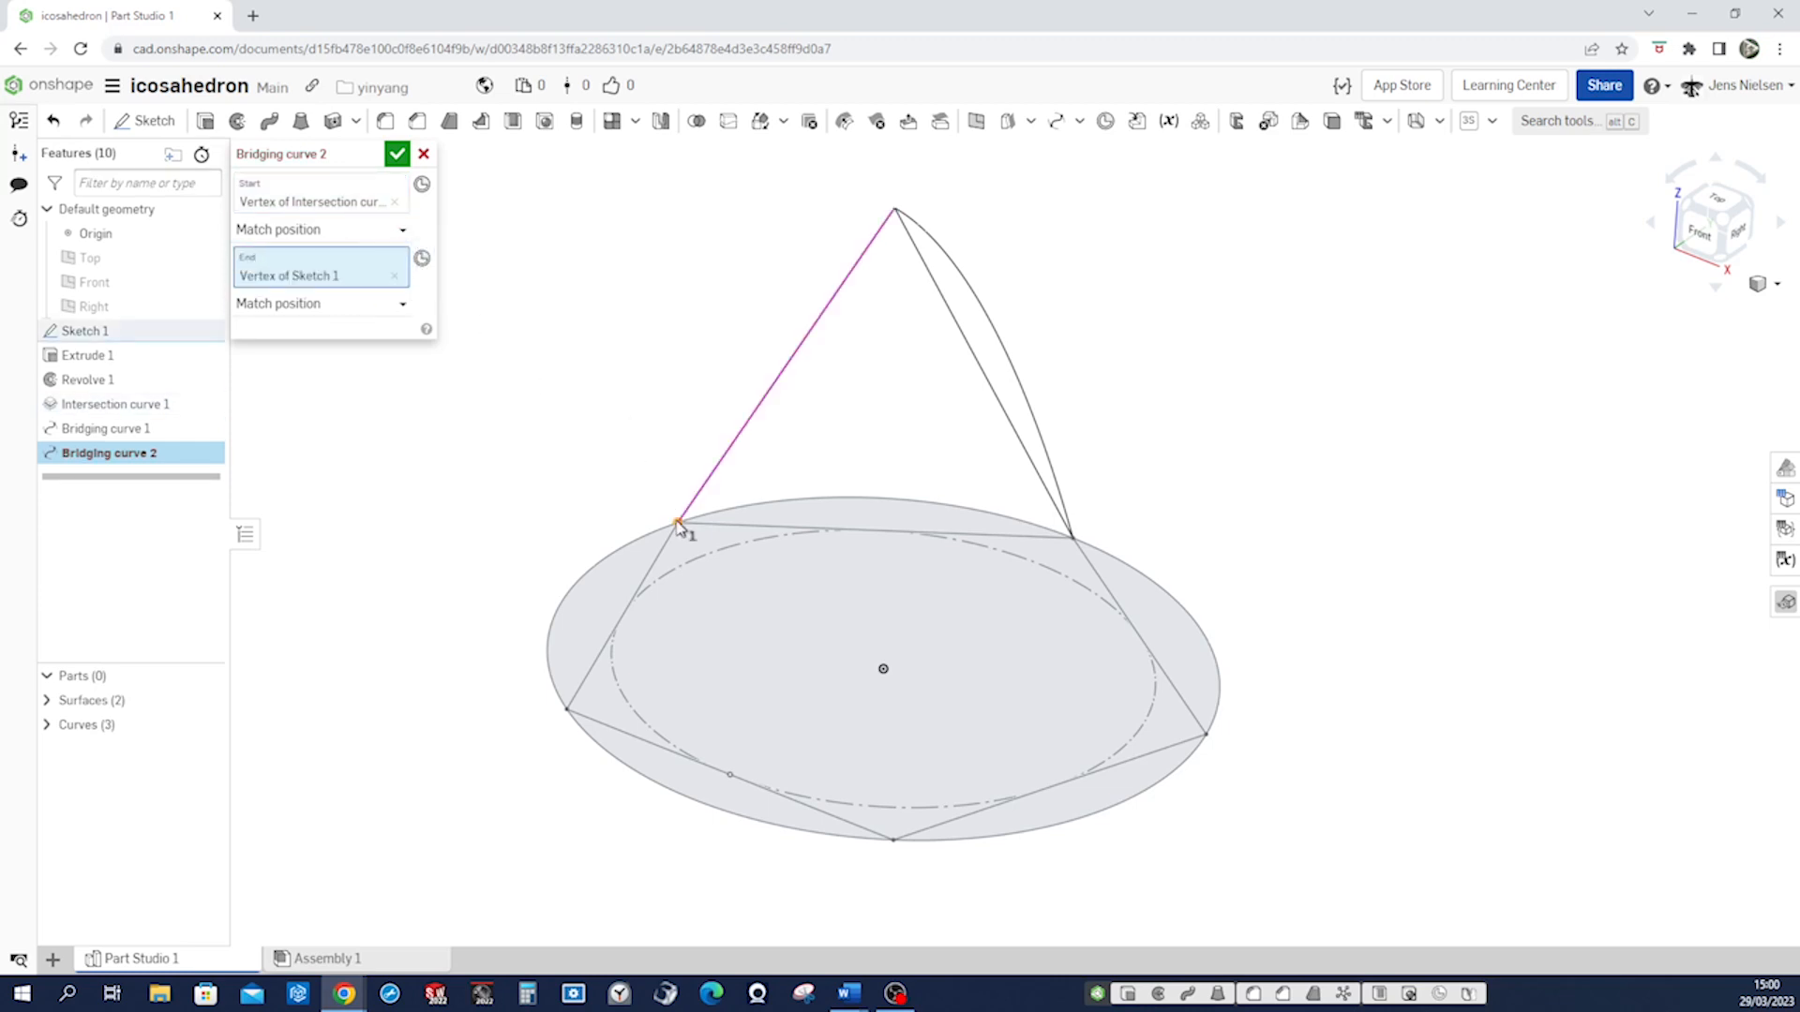
click(399, 157)
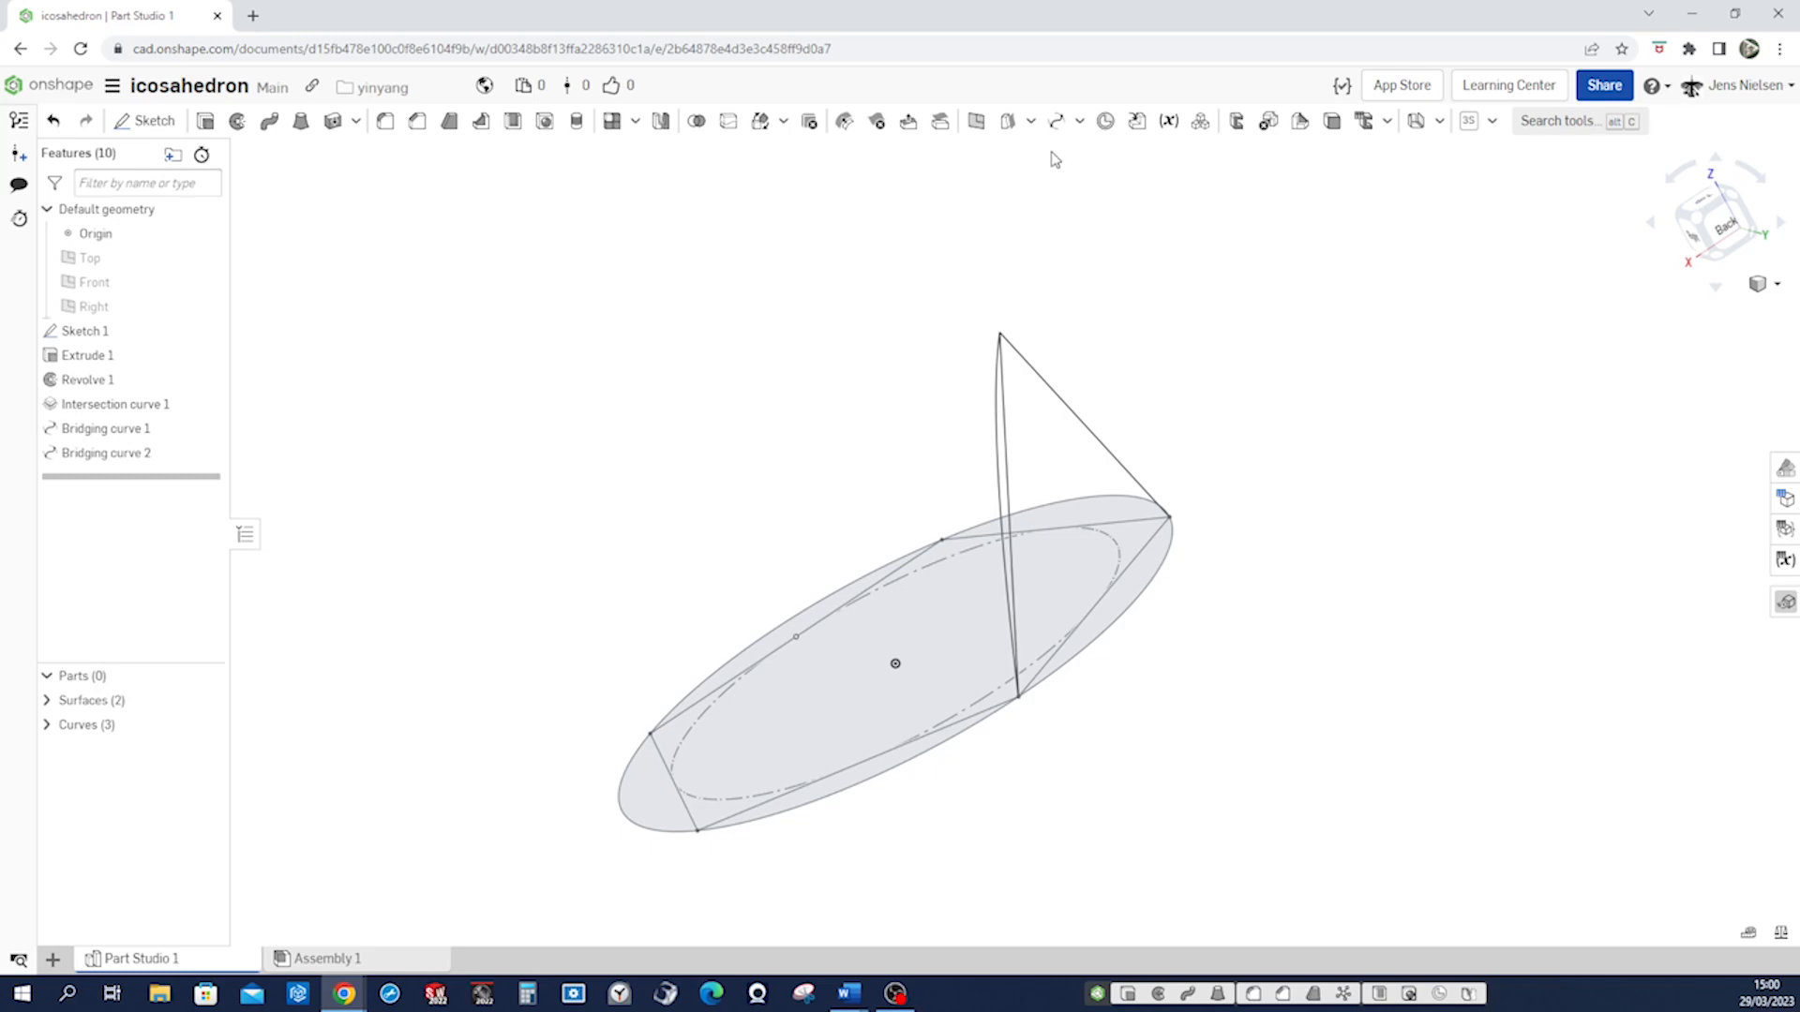
Fill the triangle bounded by the two bridging curves and the adjoining pentagon edge, using Position continuity on all edges.
click(1030, 120)
click(1027, 219)
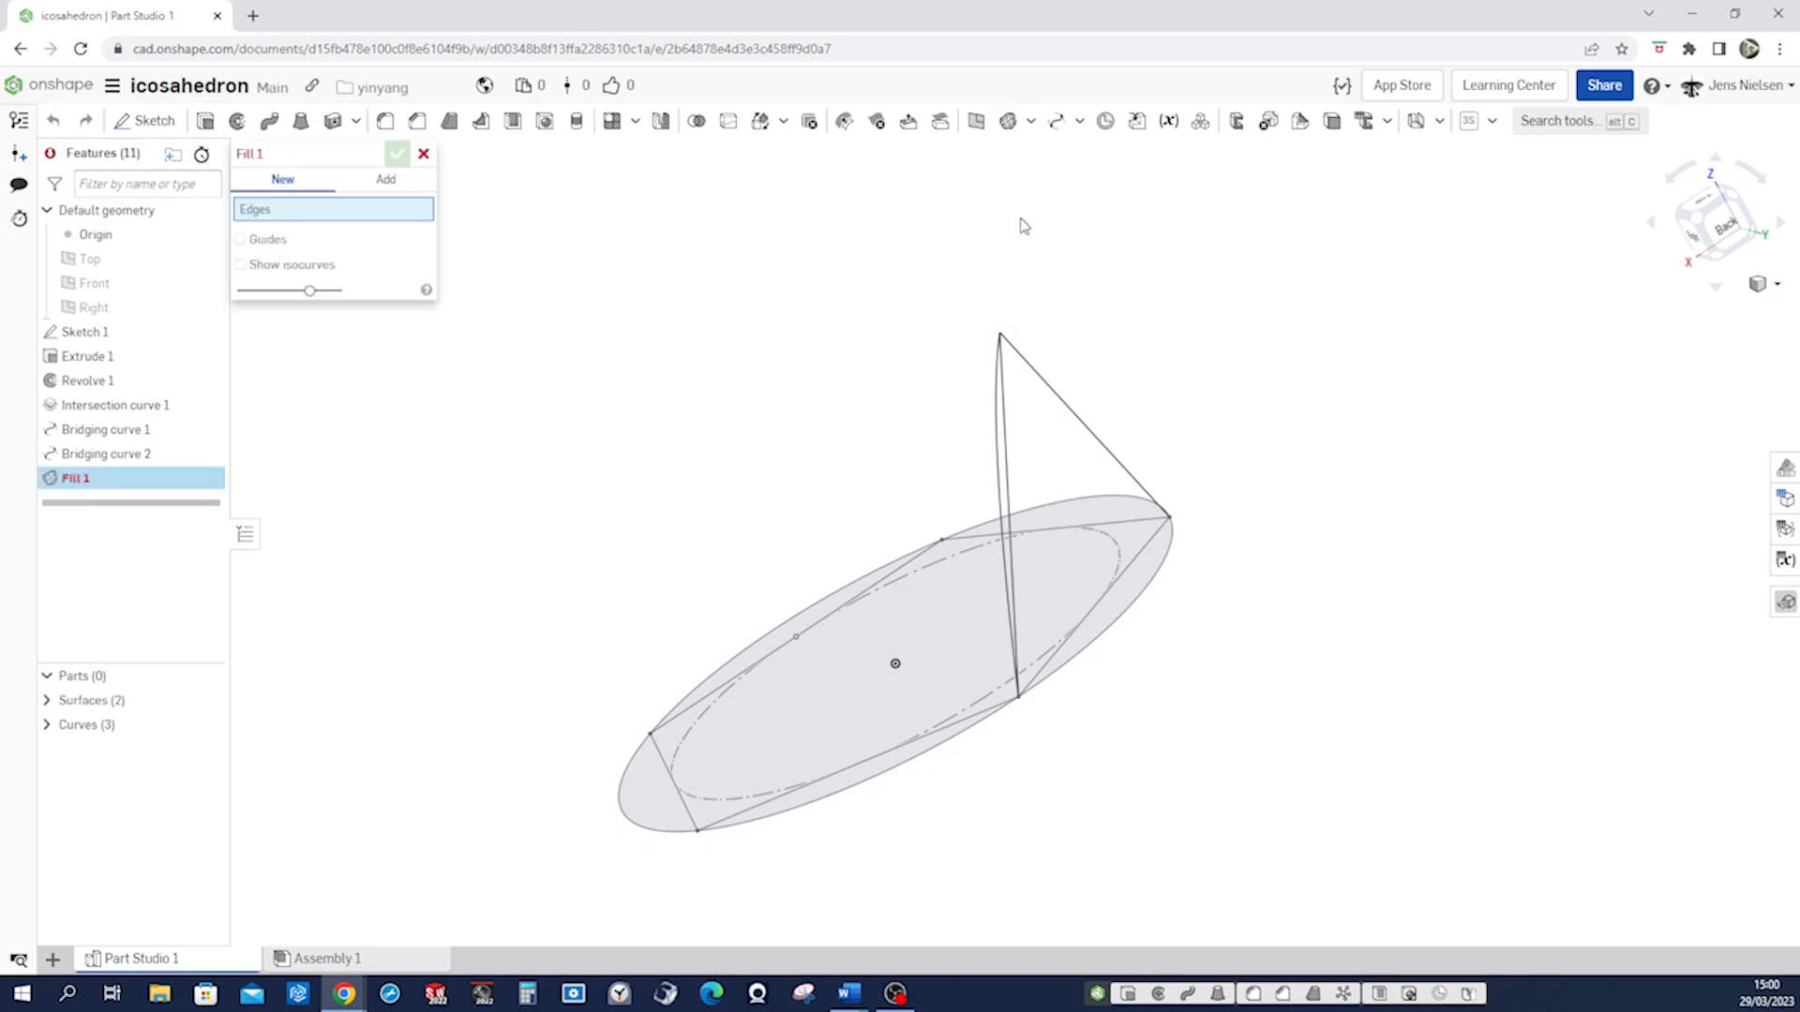
click(1081, 410)
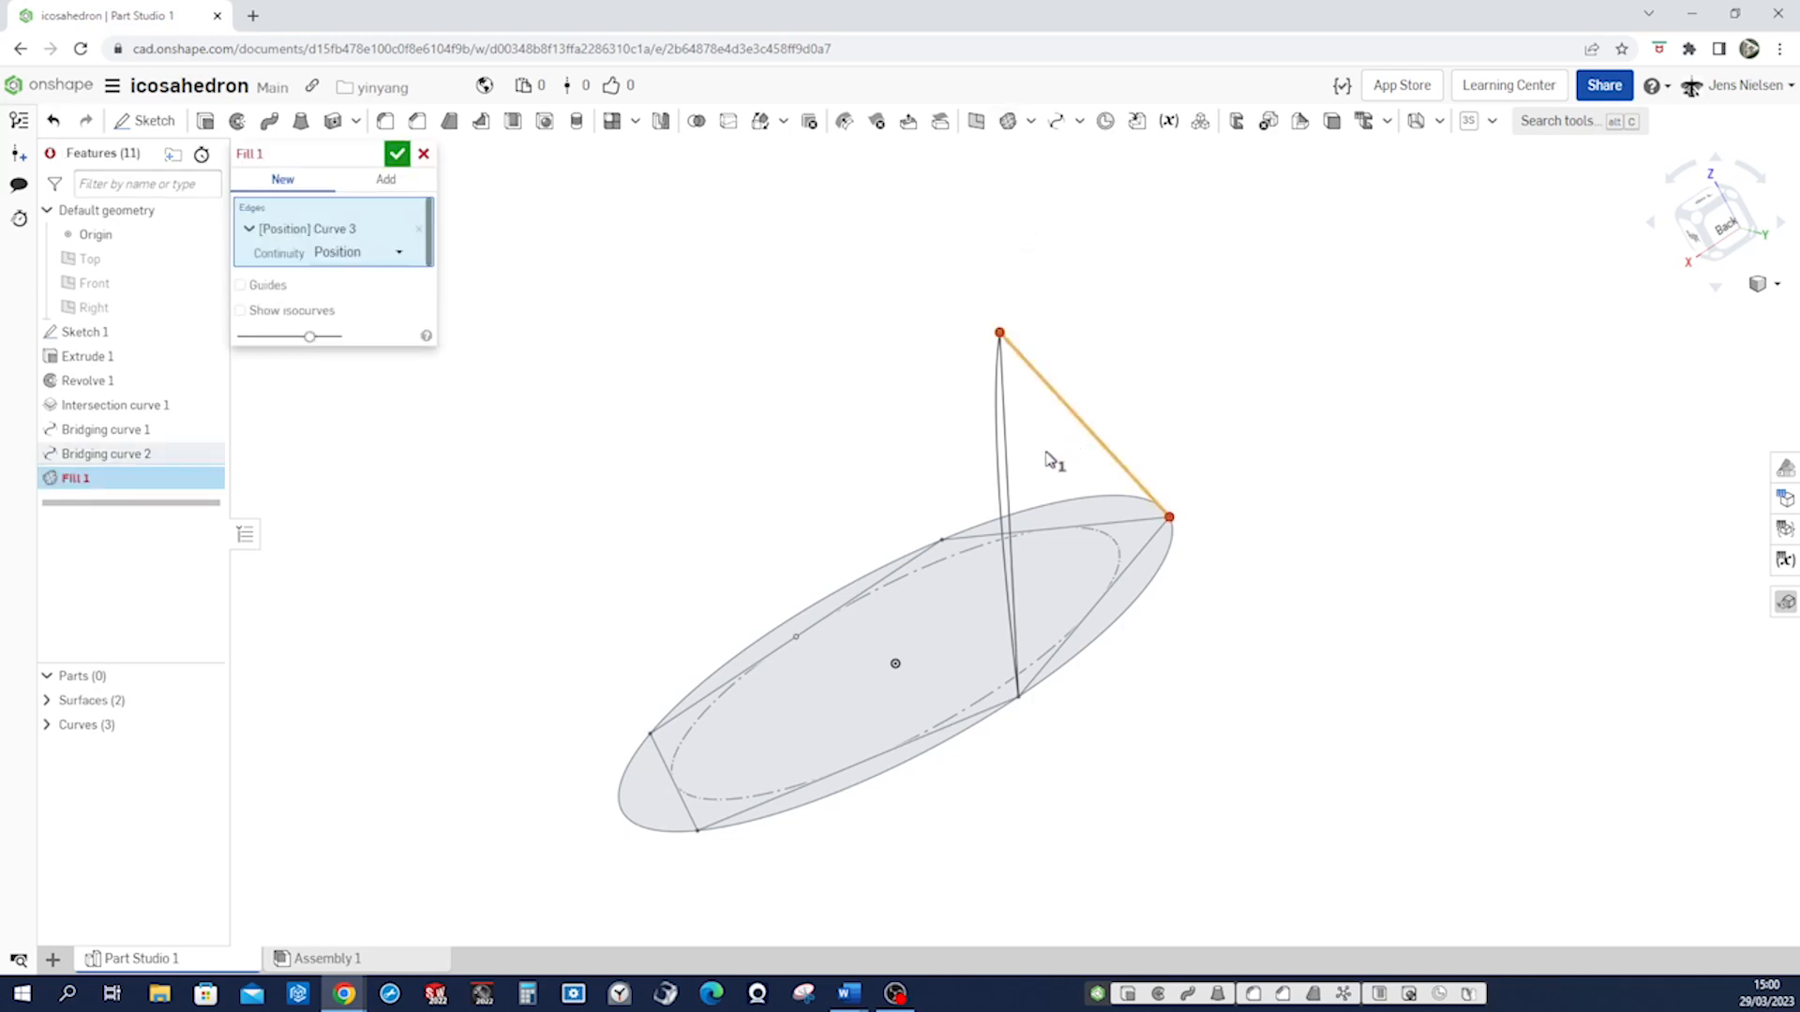
click(1012, 485)
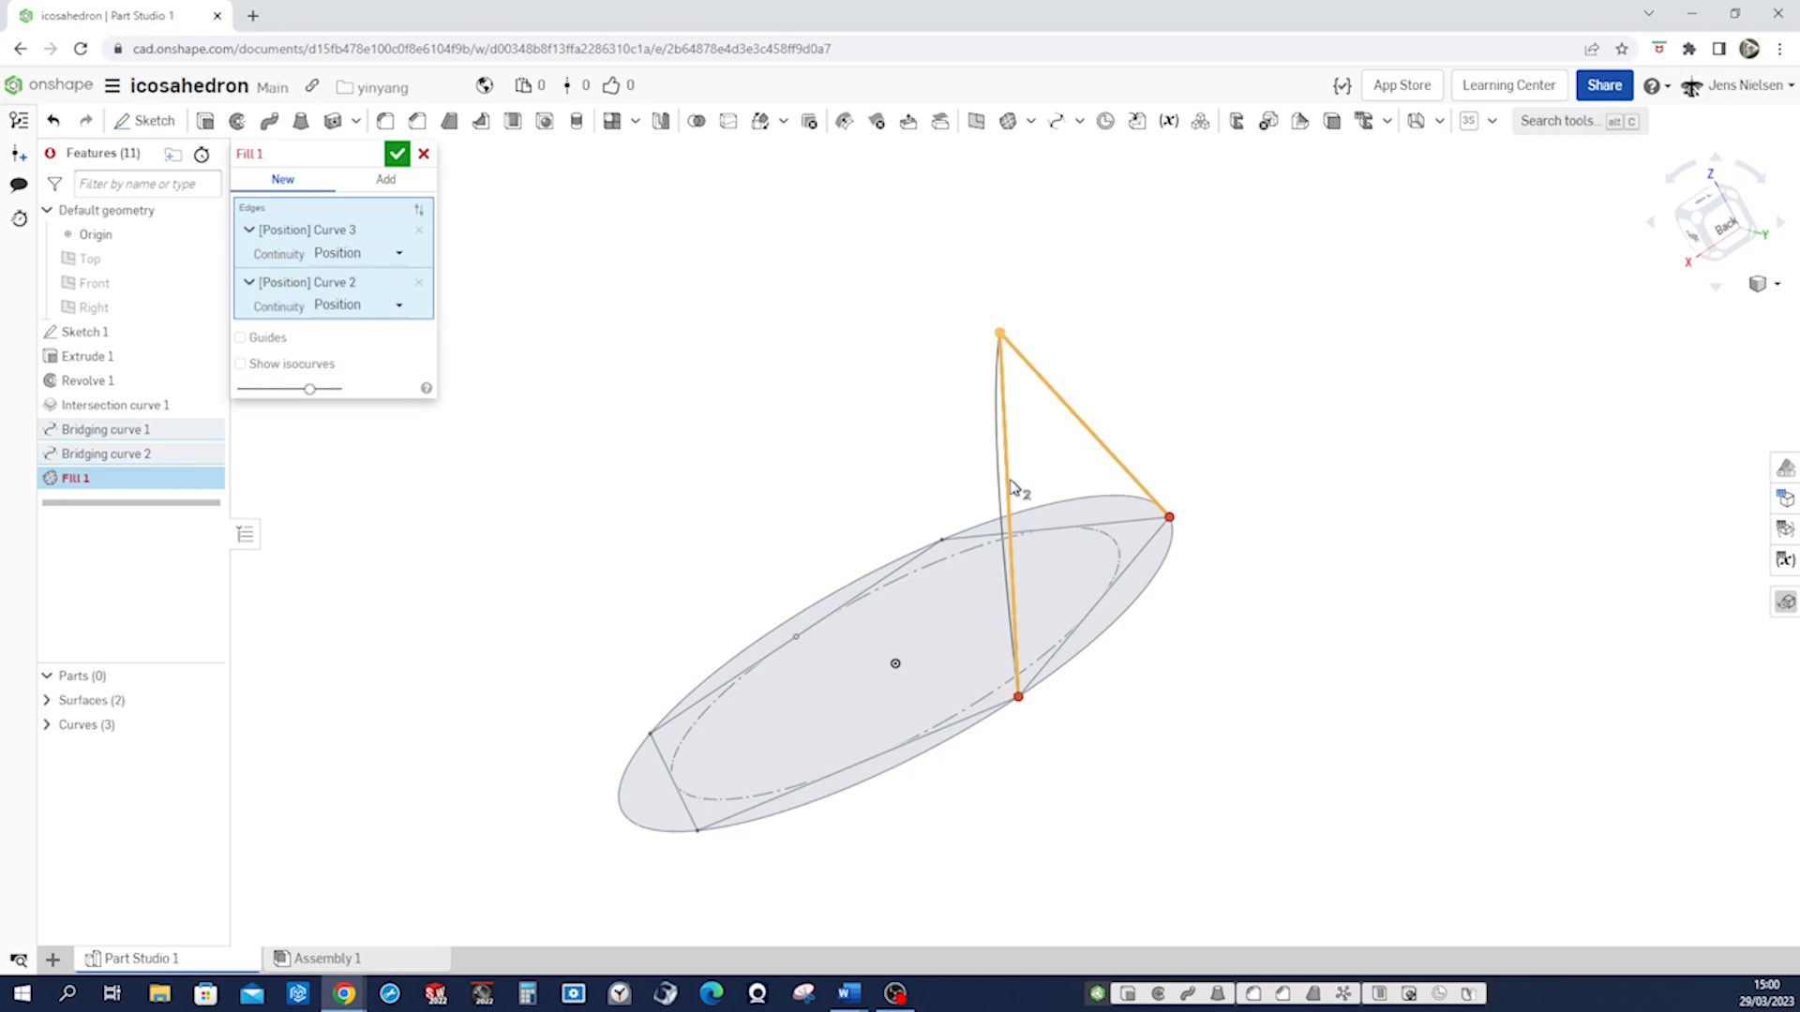
click(1151, 553)
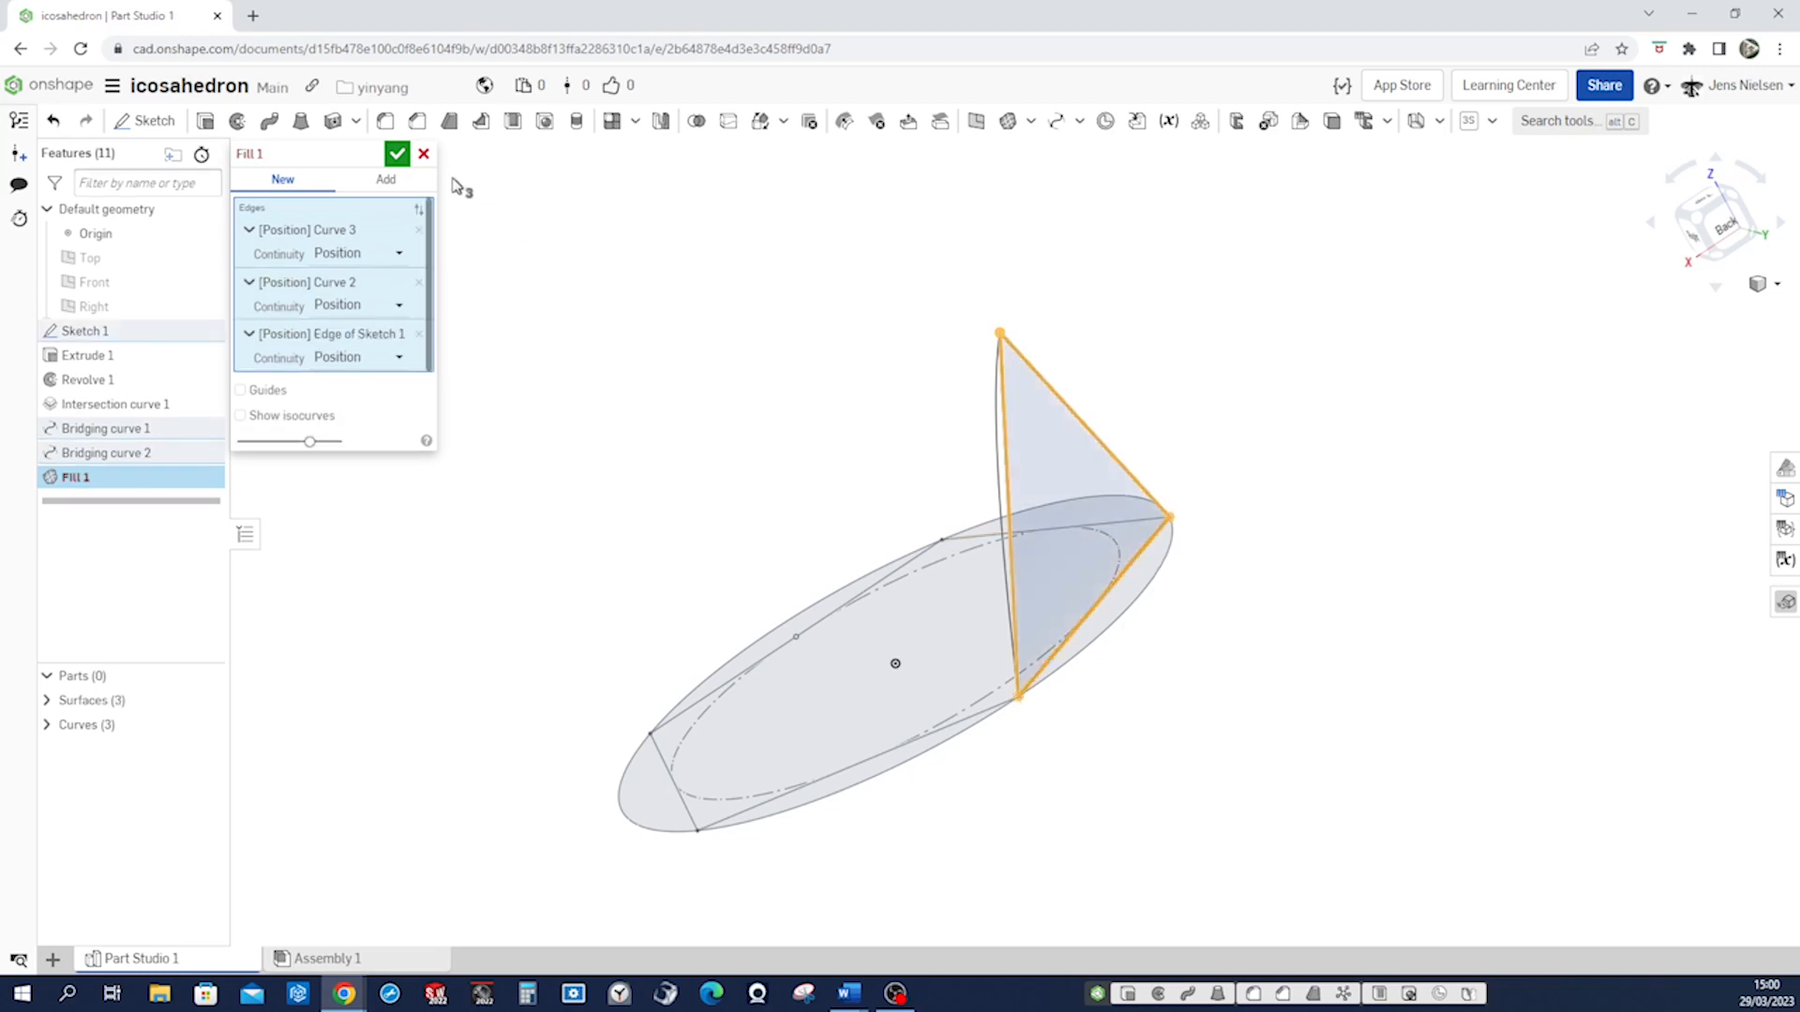
click(398, 154)
Examine the filled triangle and its tilt relative to the pentagon sketch from several angles.
mouse_move(566, 237)
right_down()
mouse_move(1077, 313)
mouse_move(1280, 366)
right_up()
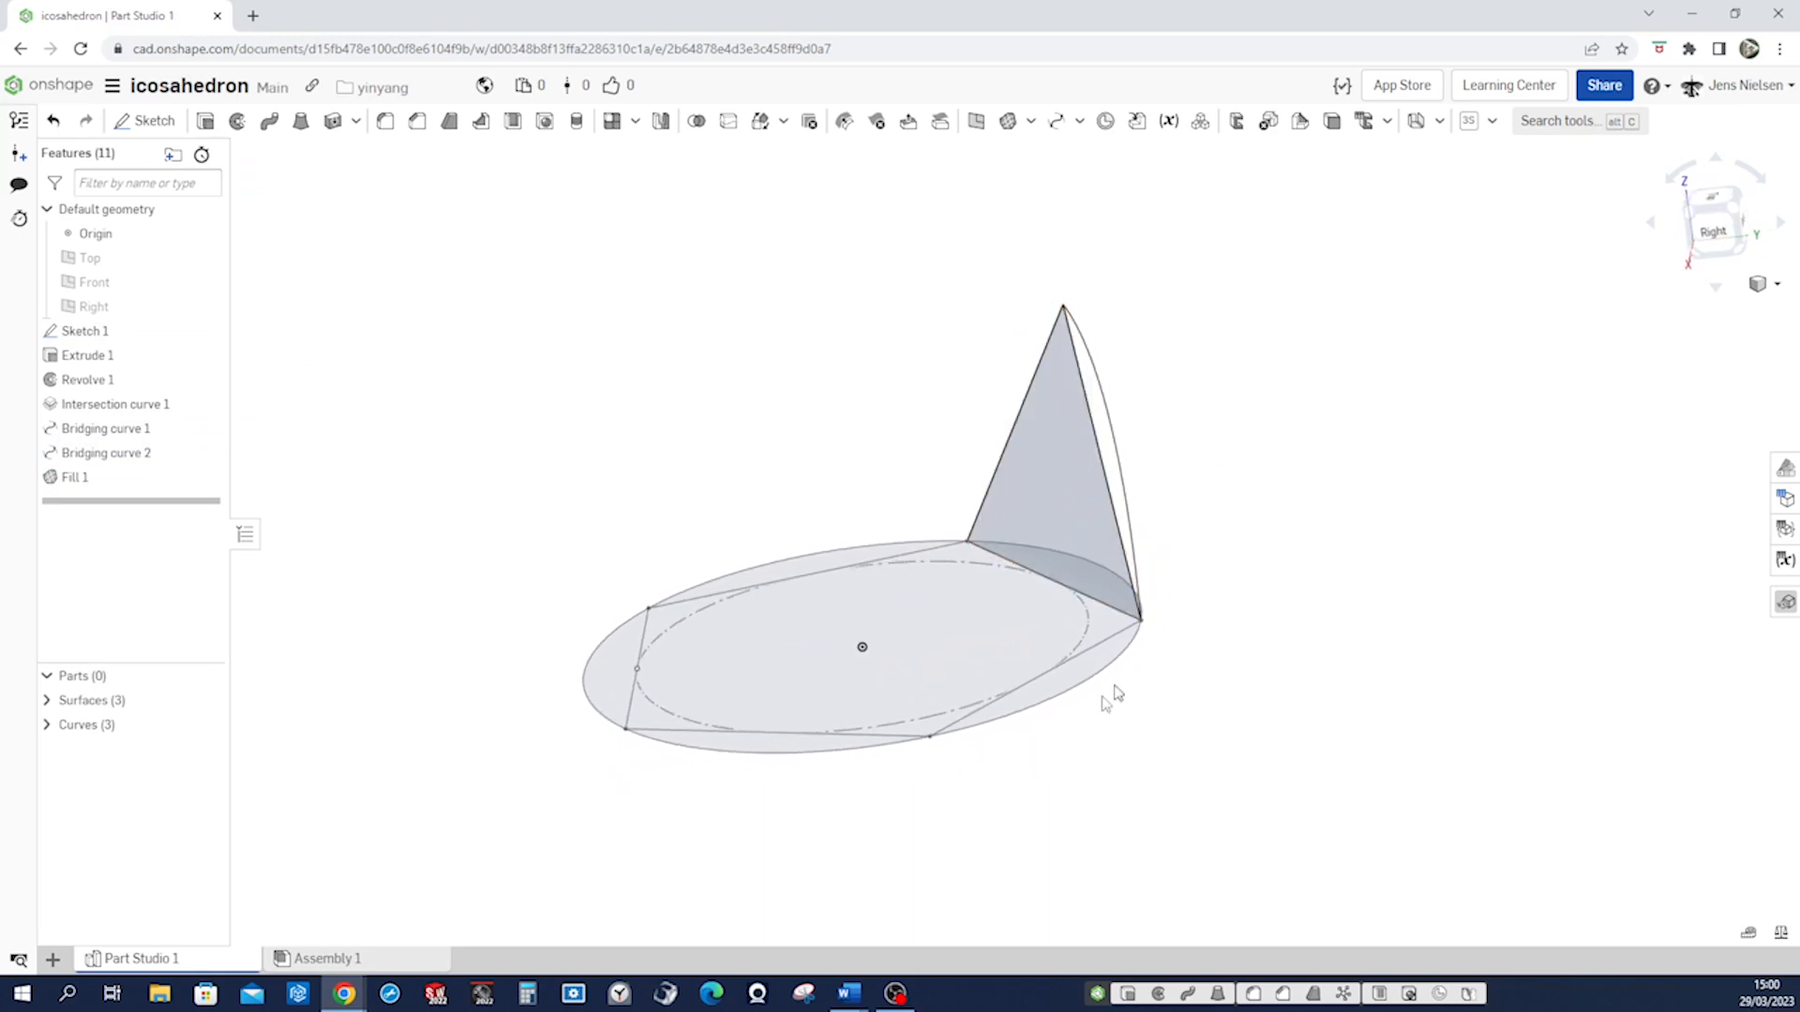
right_drag(1153, 603, 1354, 565)
right_drag(1326, 586, 968, 472)
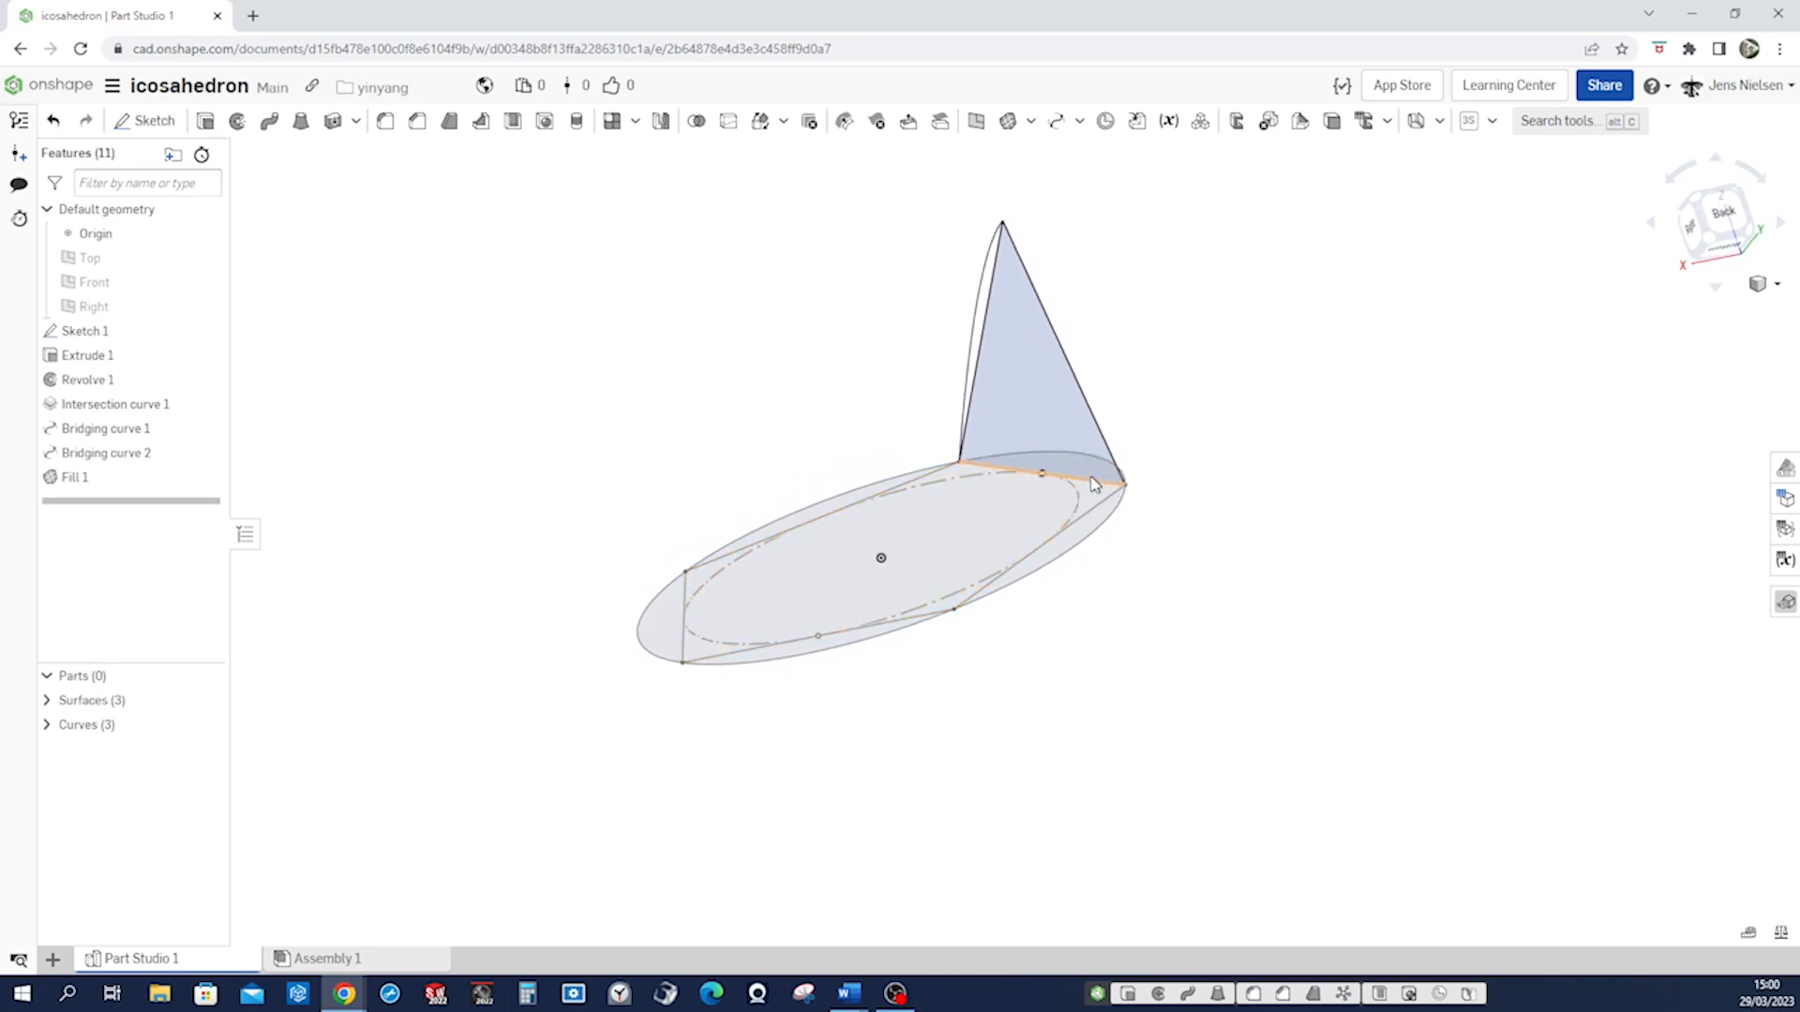
right_drag(1016, 495, 991, 472)
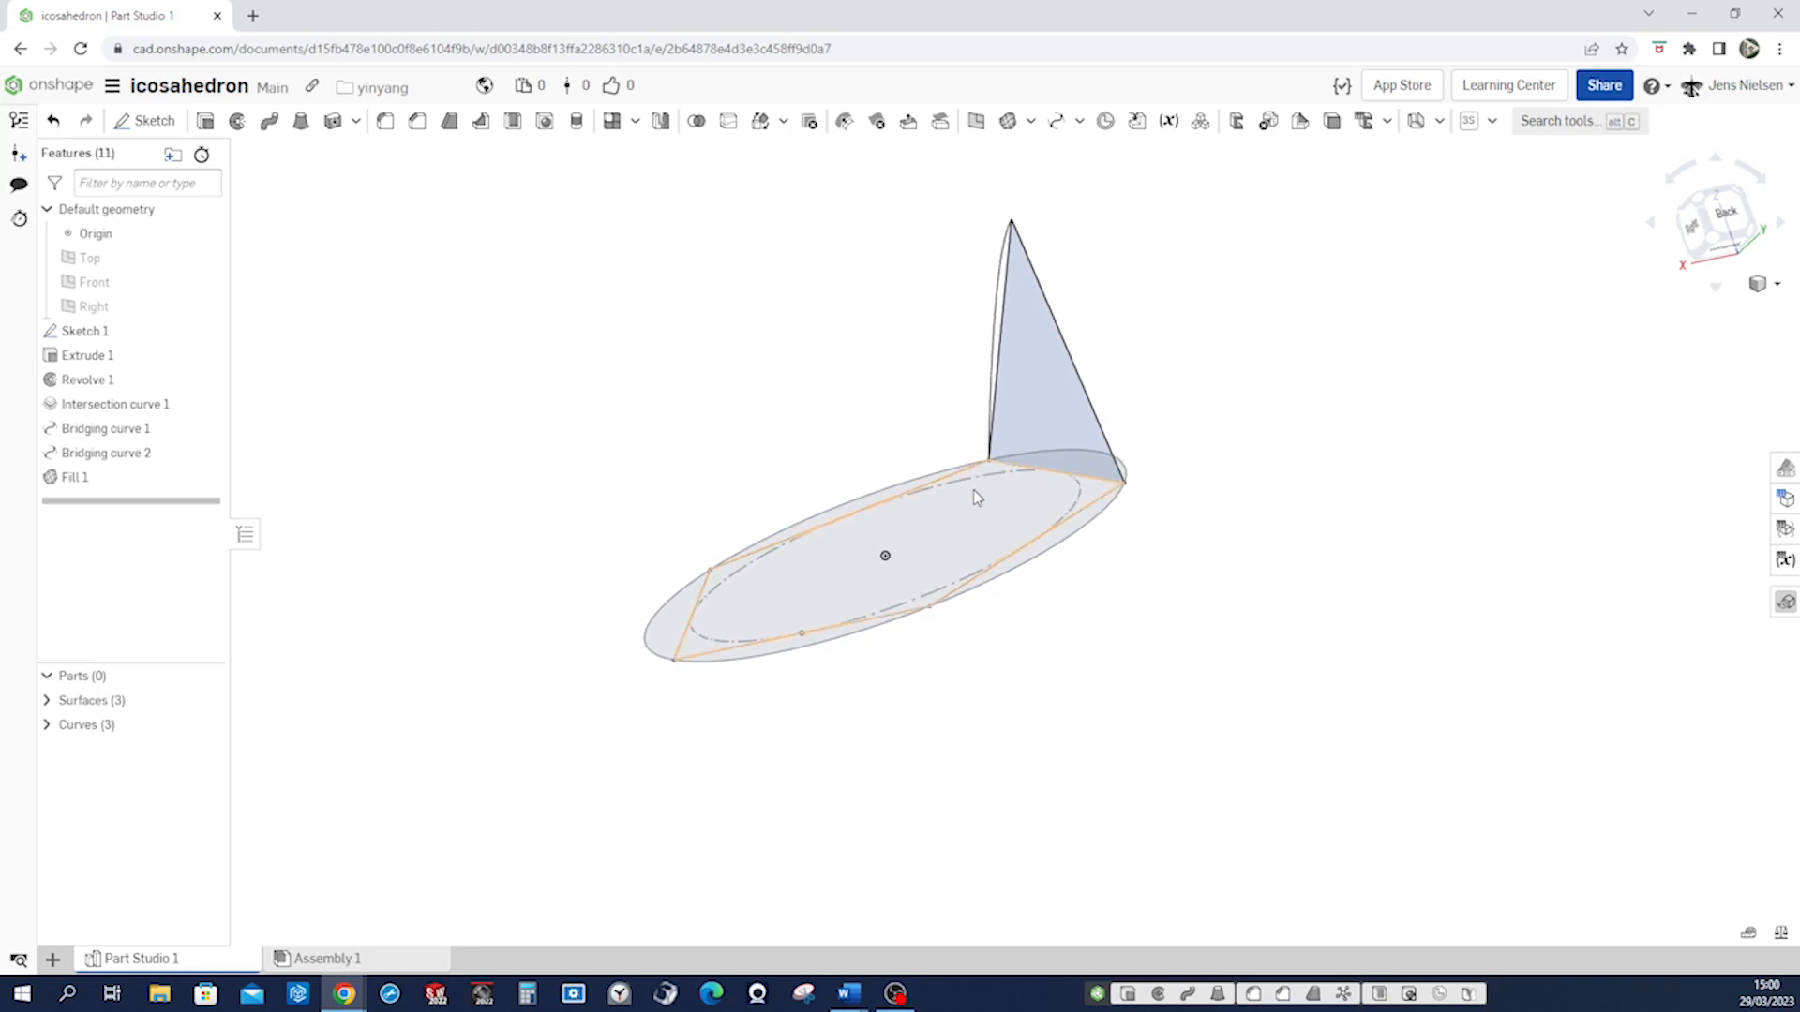
right_drag(932, 599, 979, 528)
right_drag(907, 614, 1056, 536)
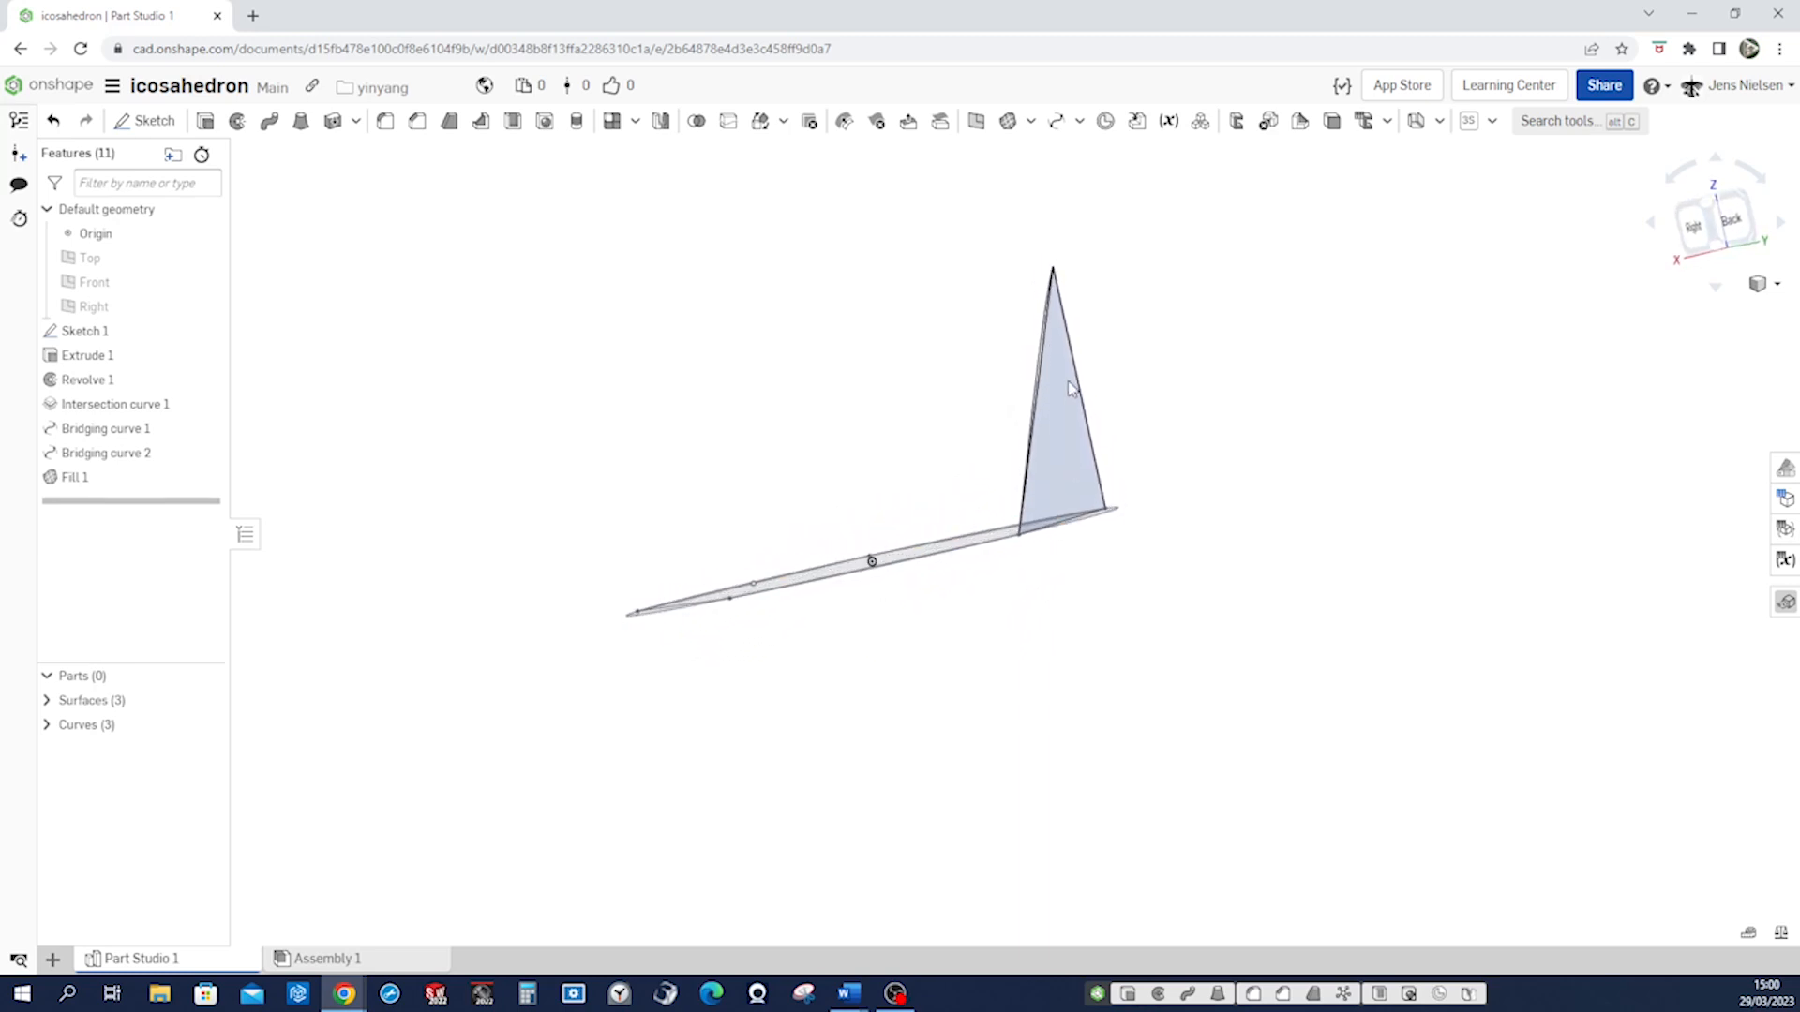
right_drag(1054, 272, 886, 456)
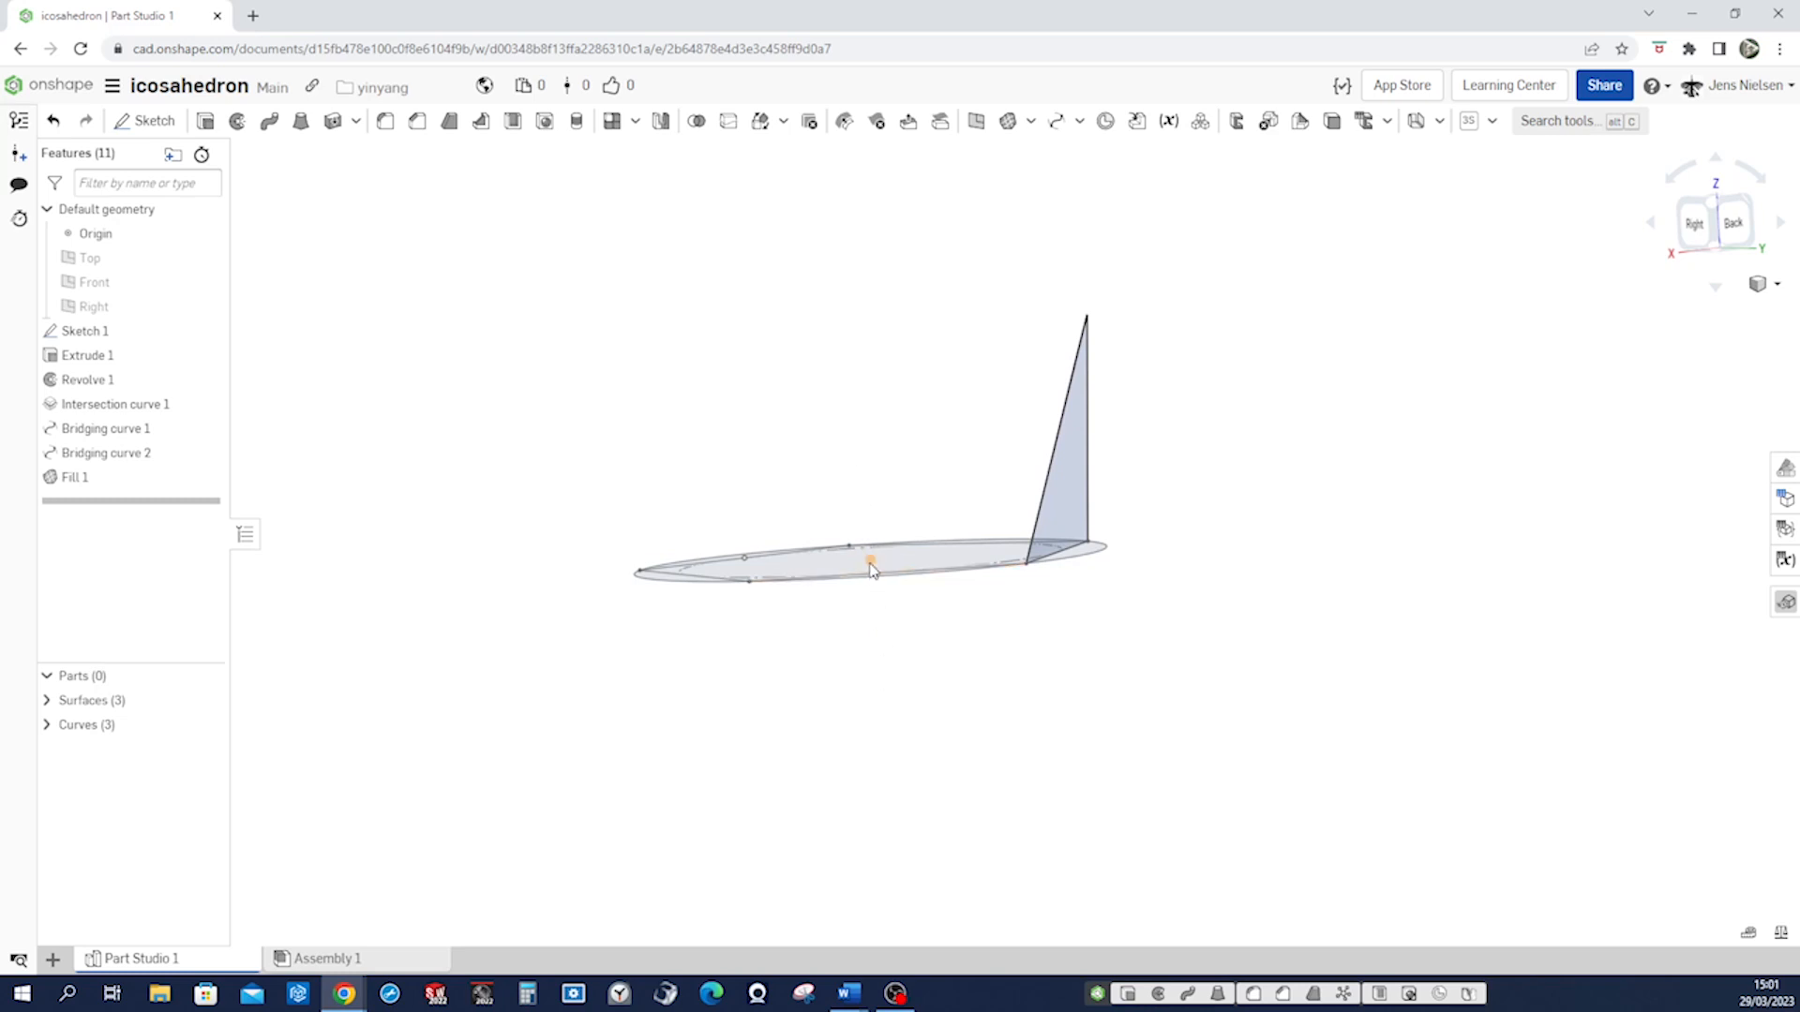
key(Down)
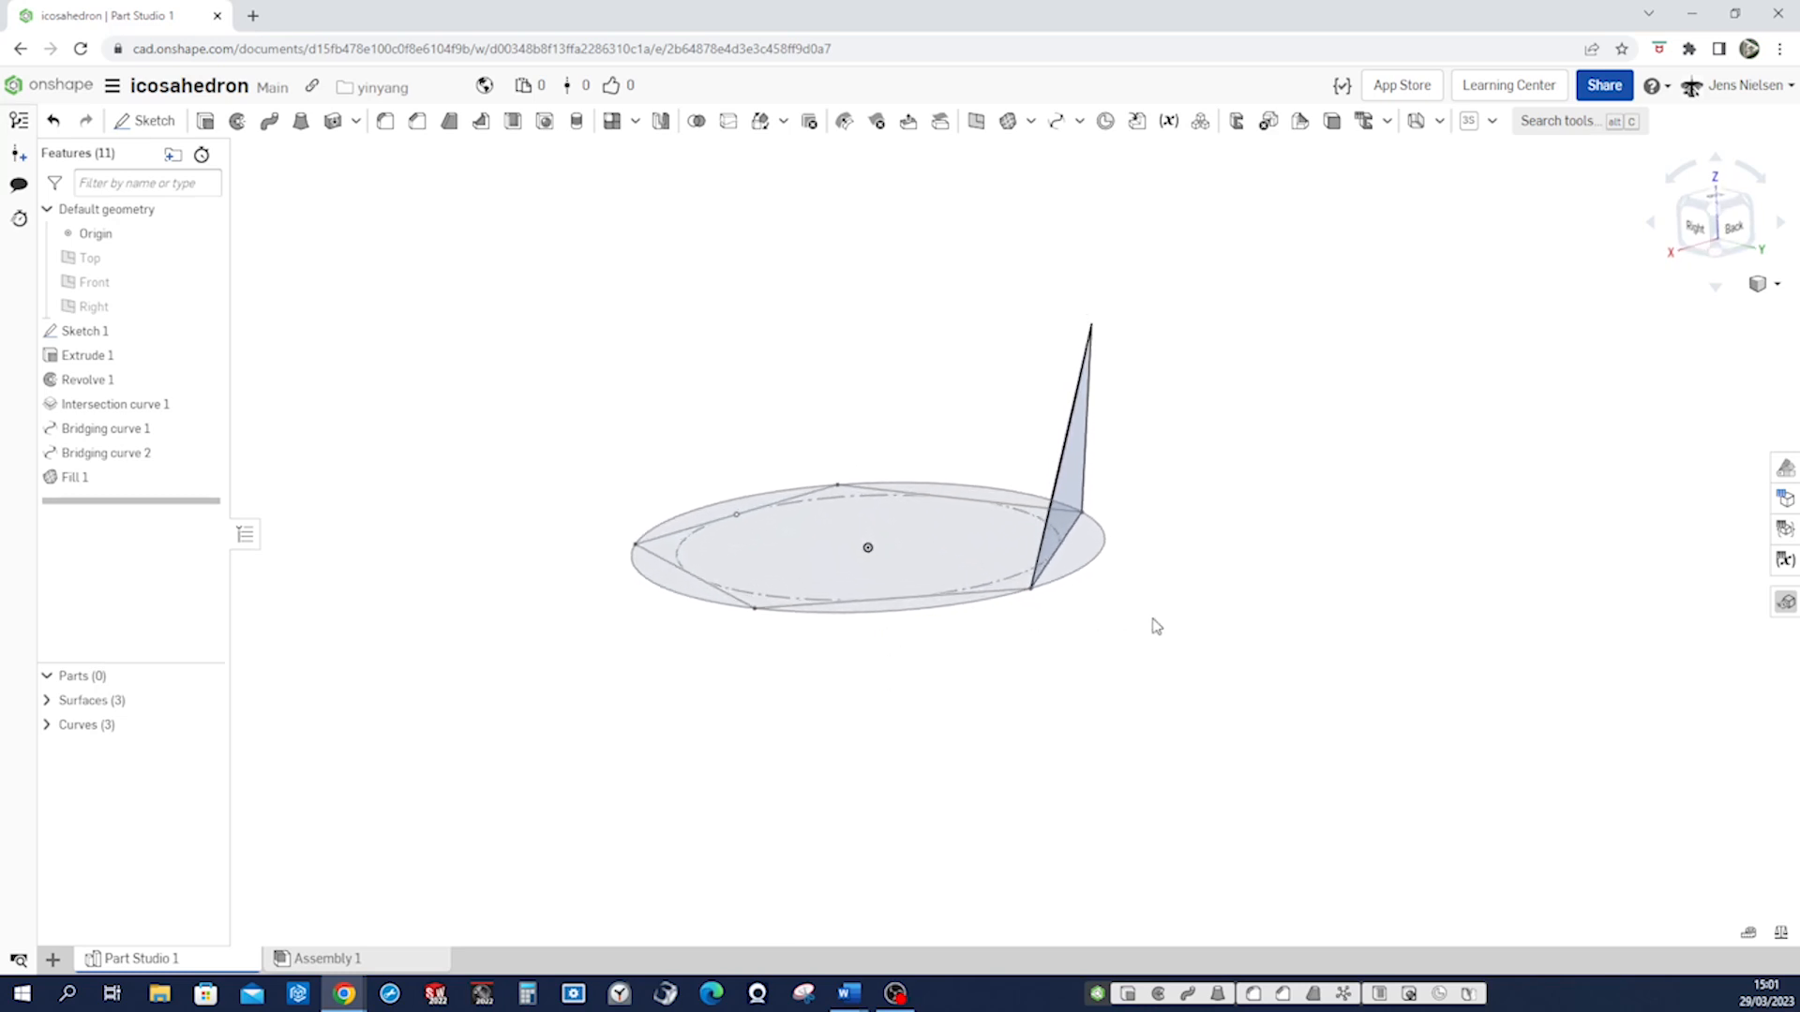
key(Down)
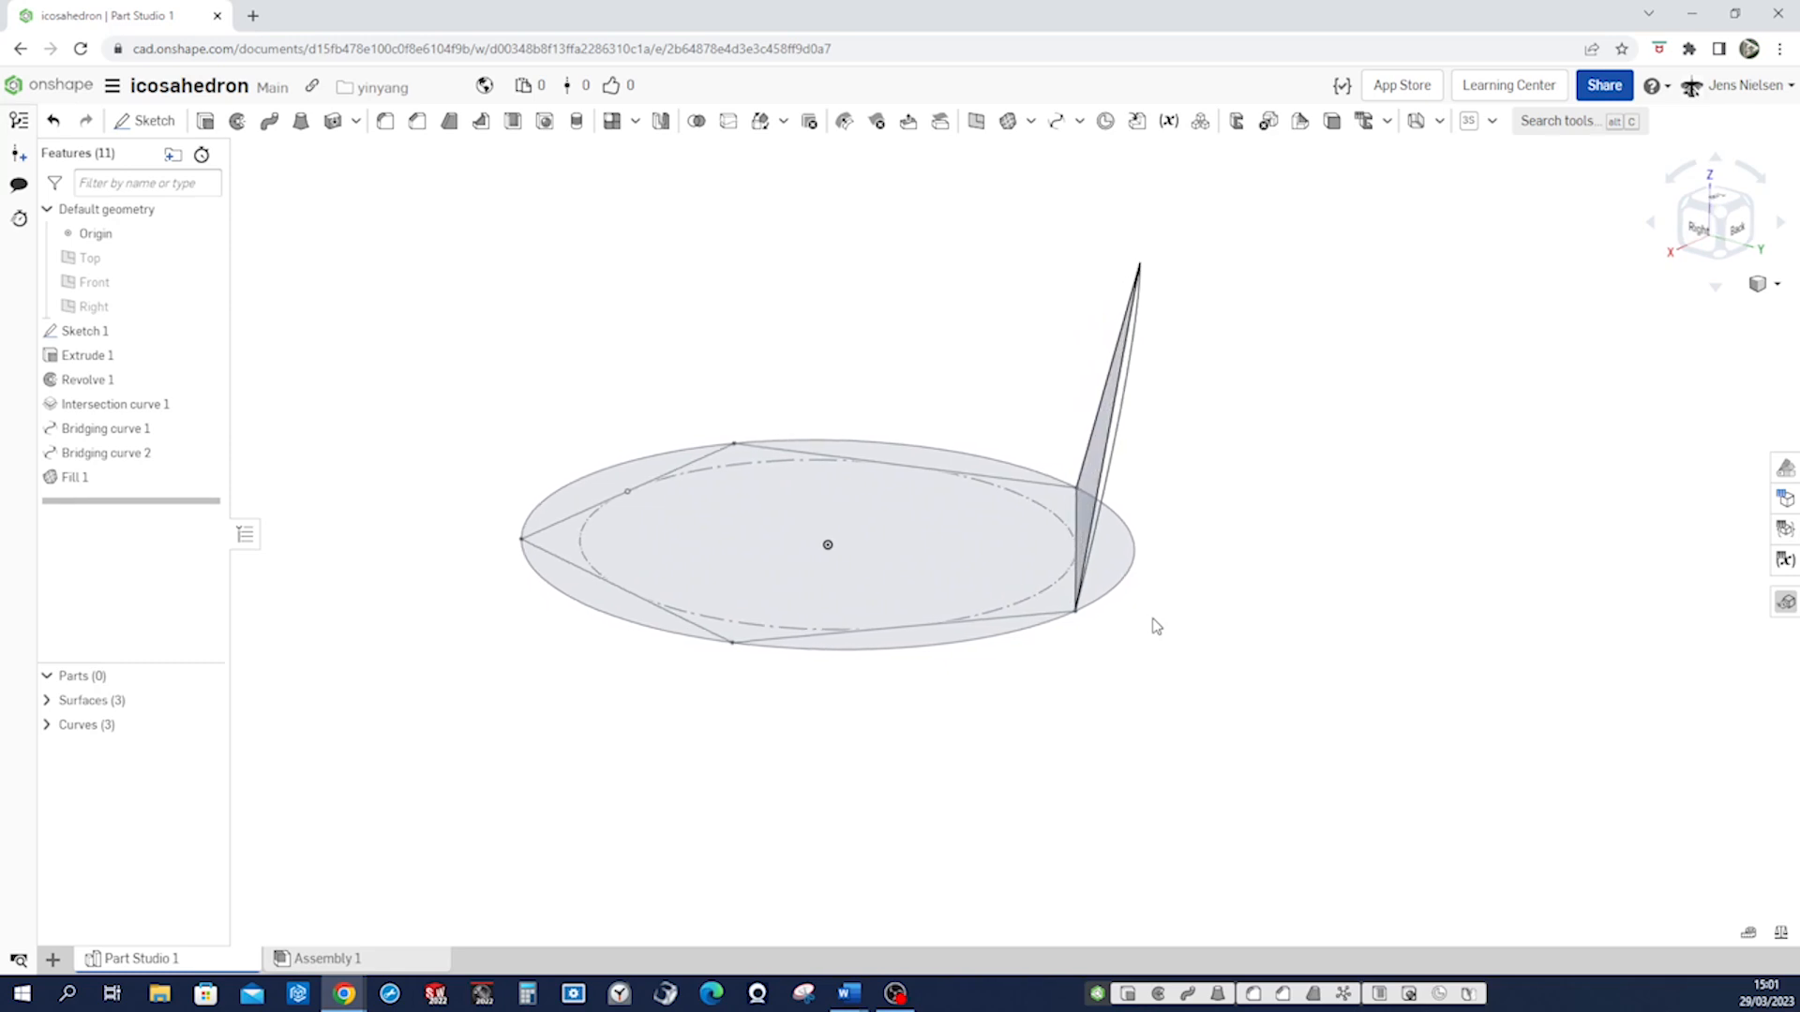
key(Down)
key(Right)
key(Down)
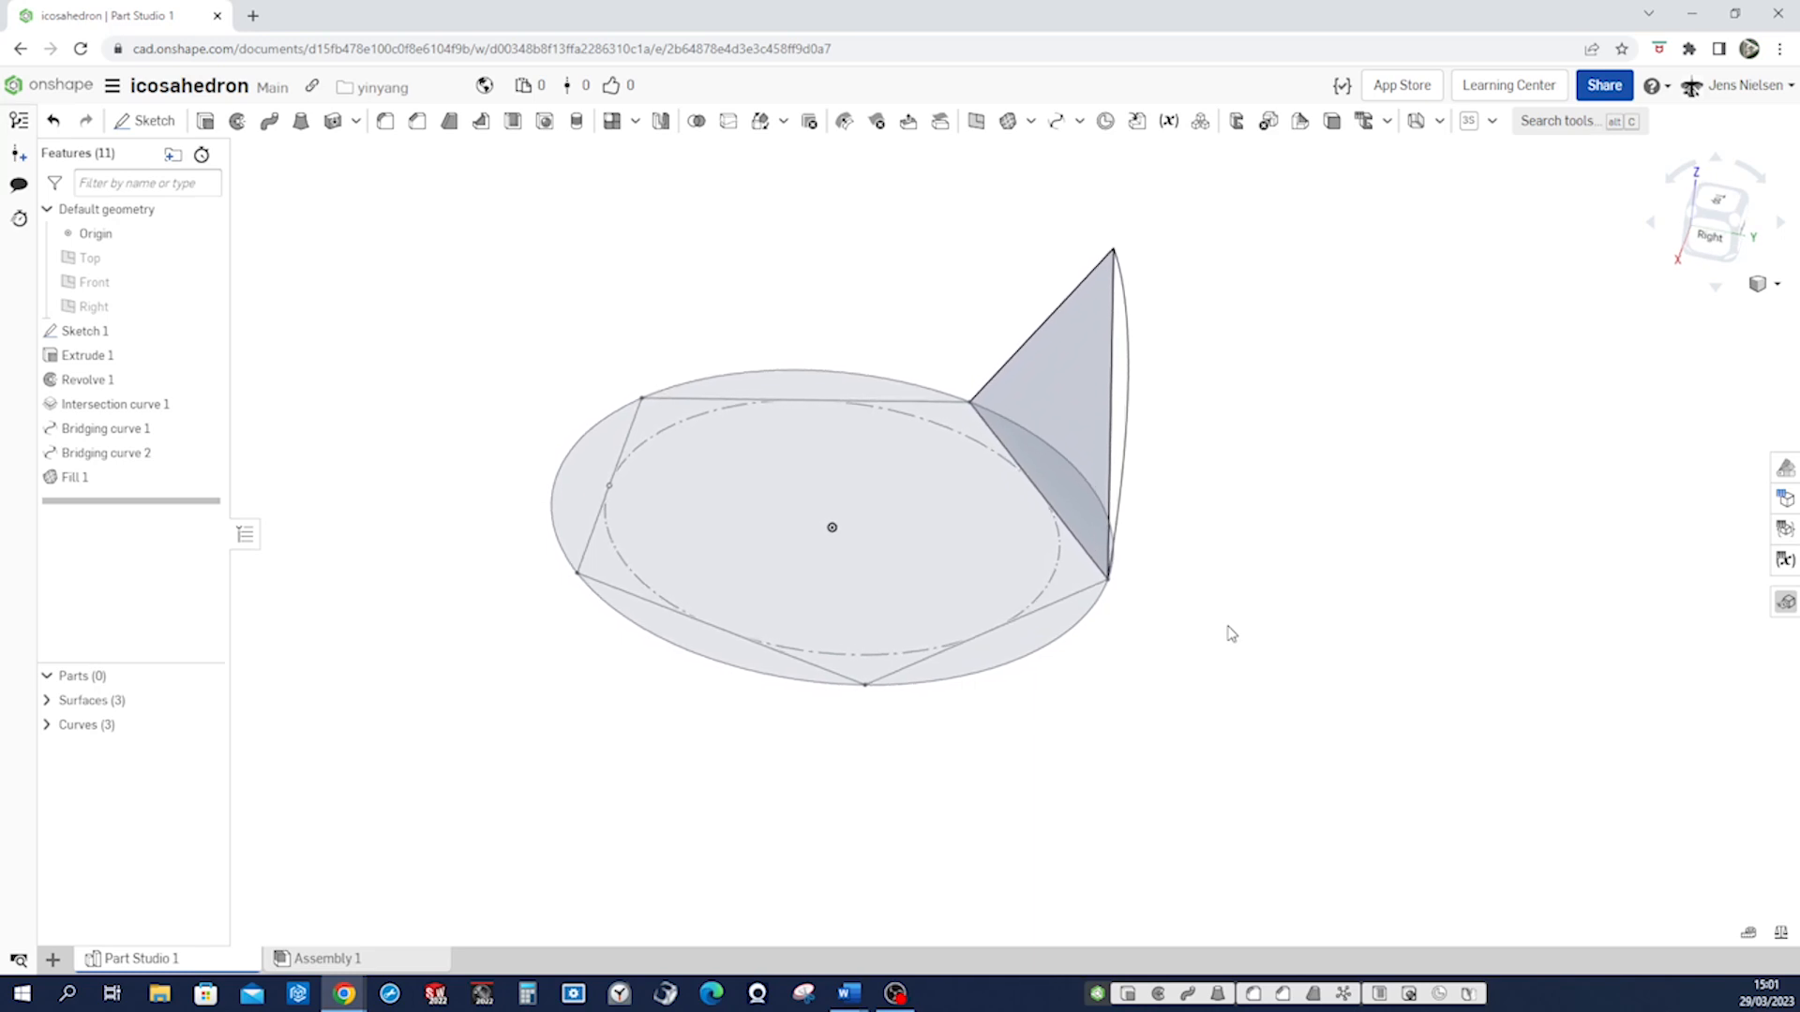
key(Up)
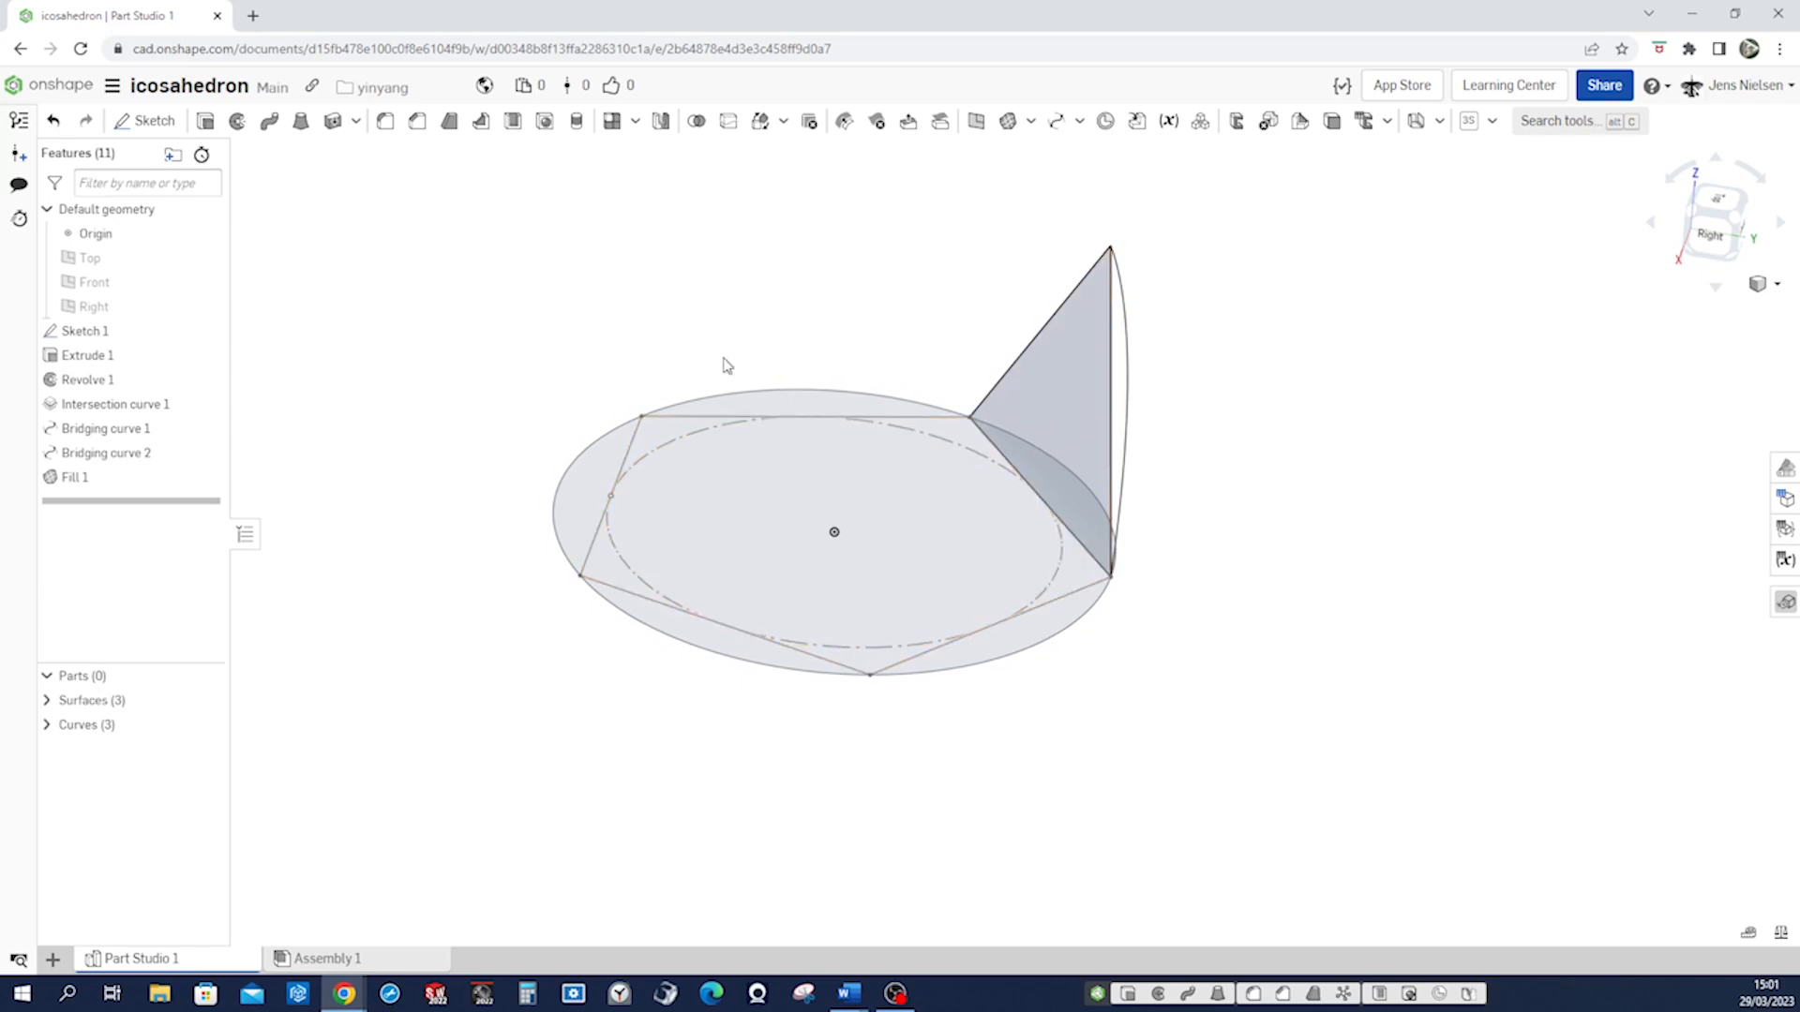
Revolve the first bridging curve as a new full surface around the pentagon edge at the filled triangle's base.
click(238, 122)
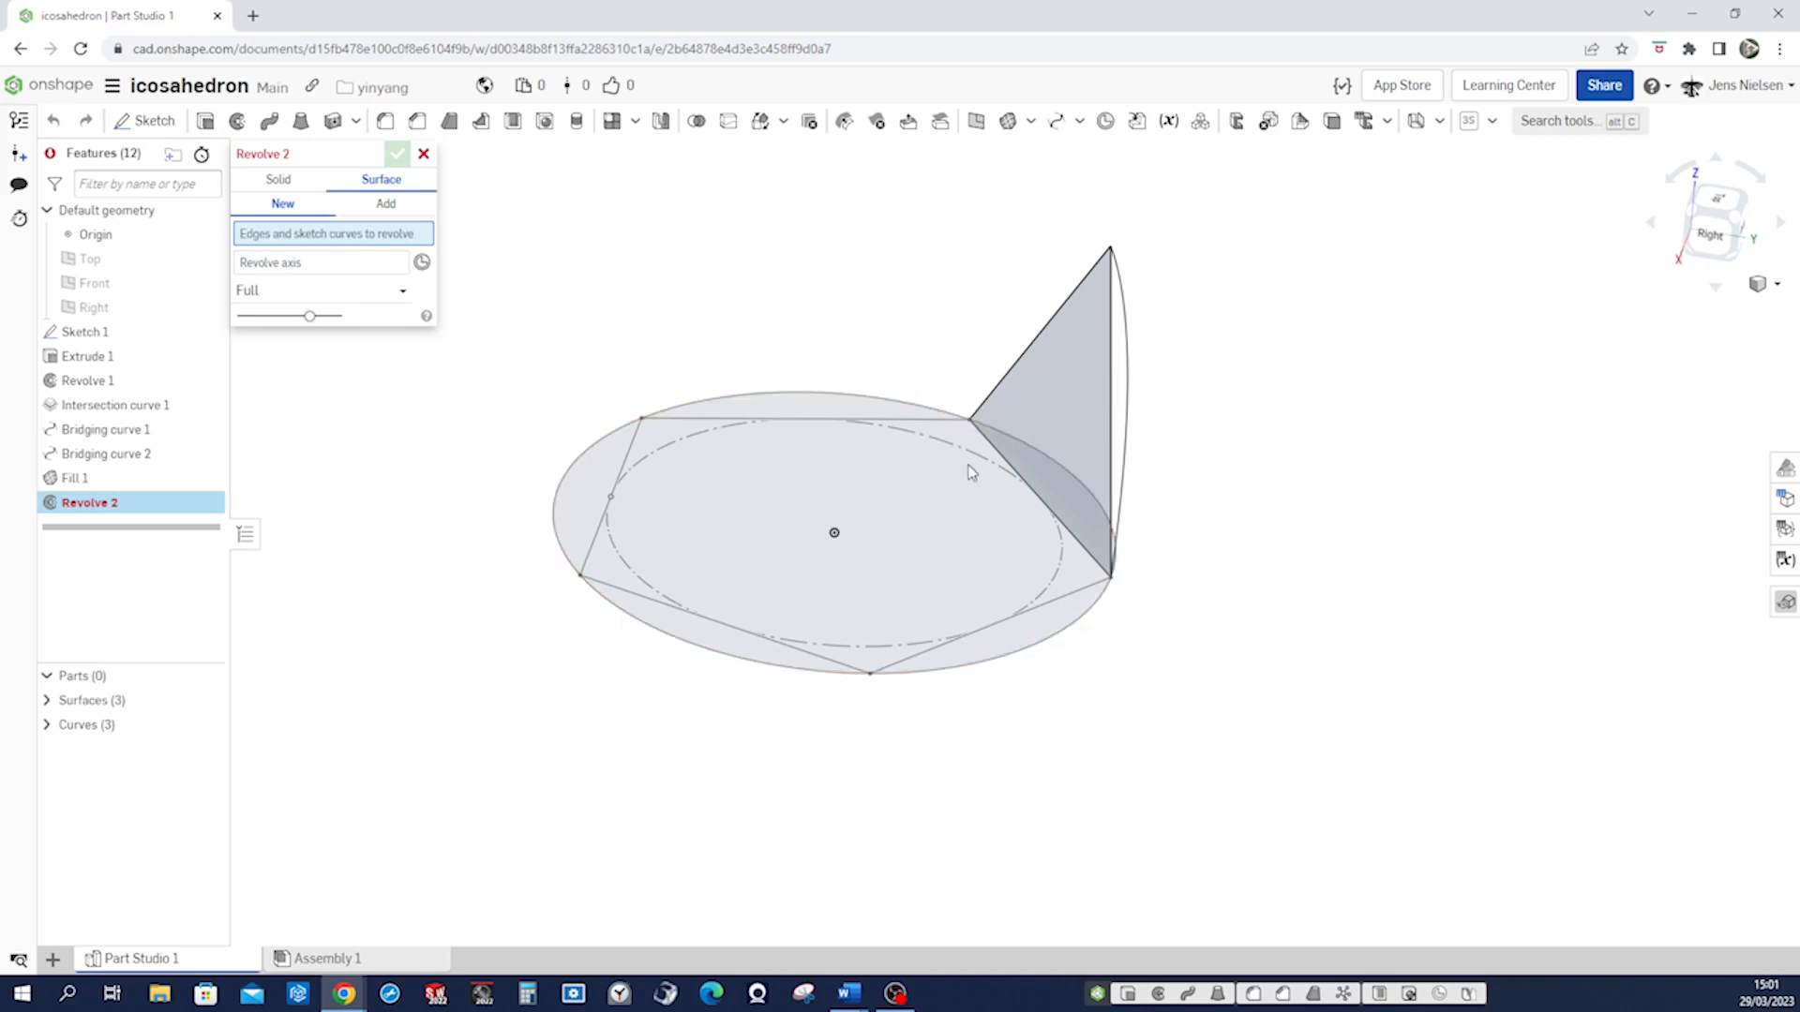
click(1109, 470)
click(377, 285)
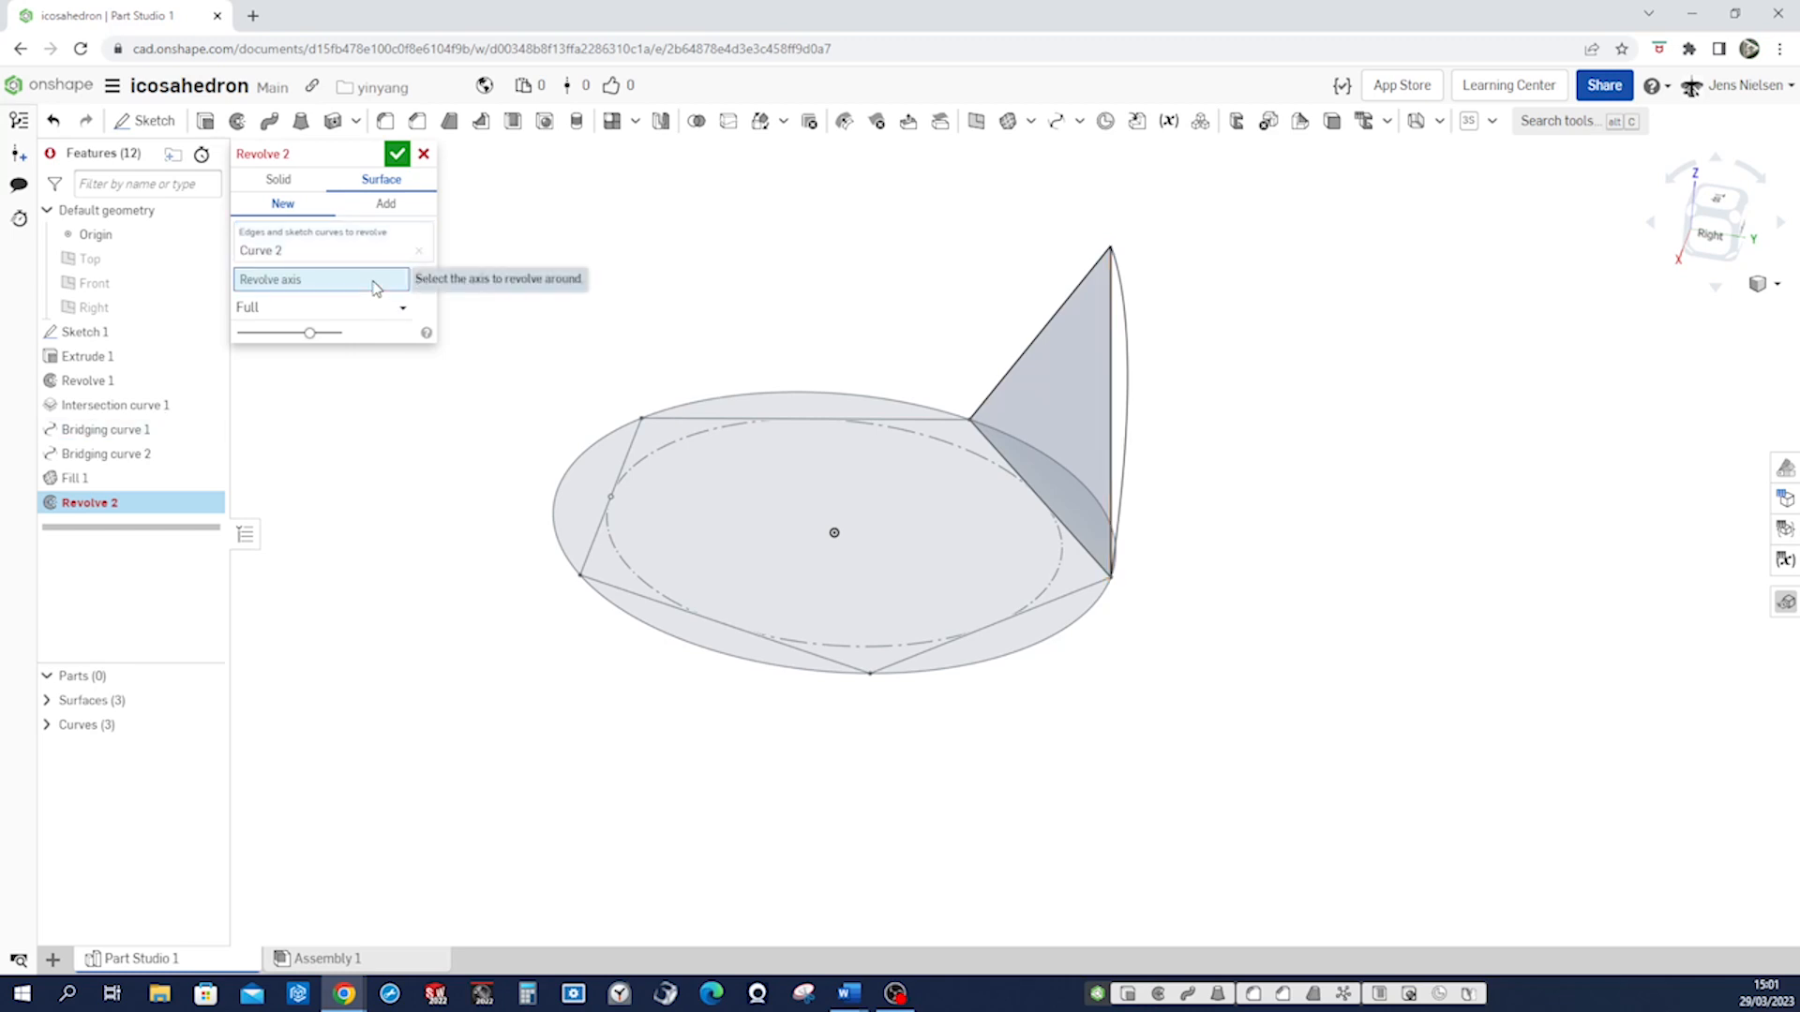
click(1081, 553)
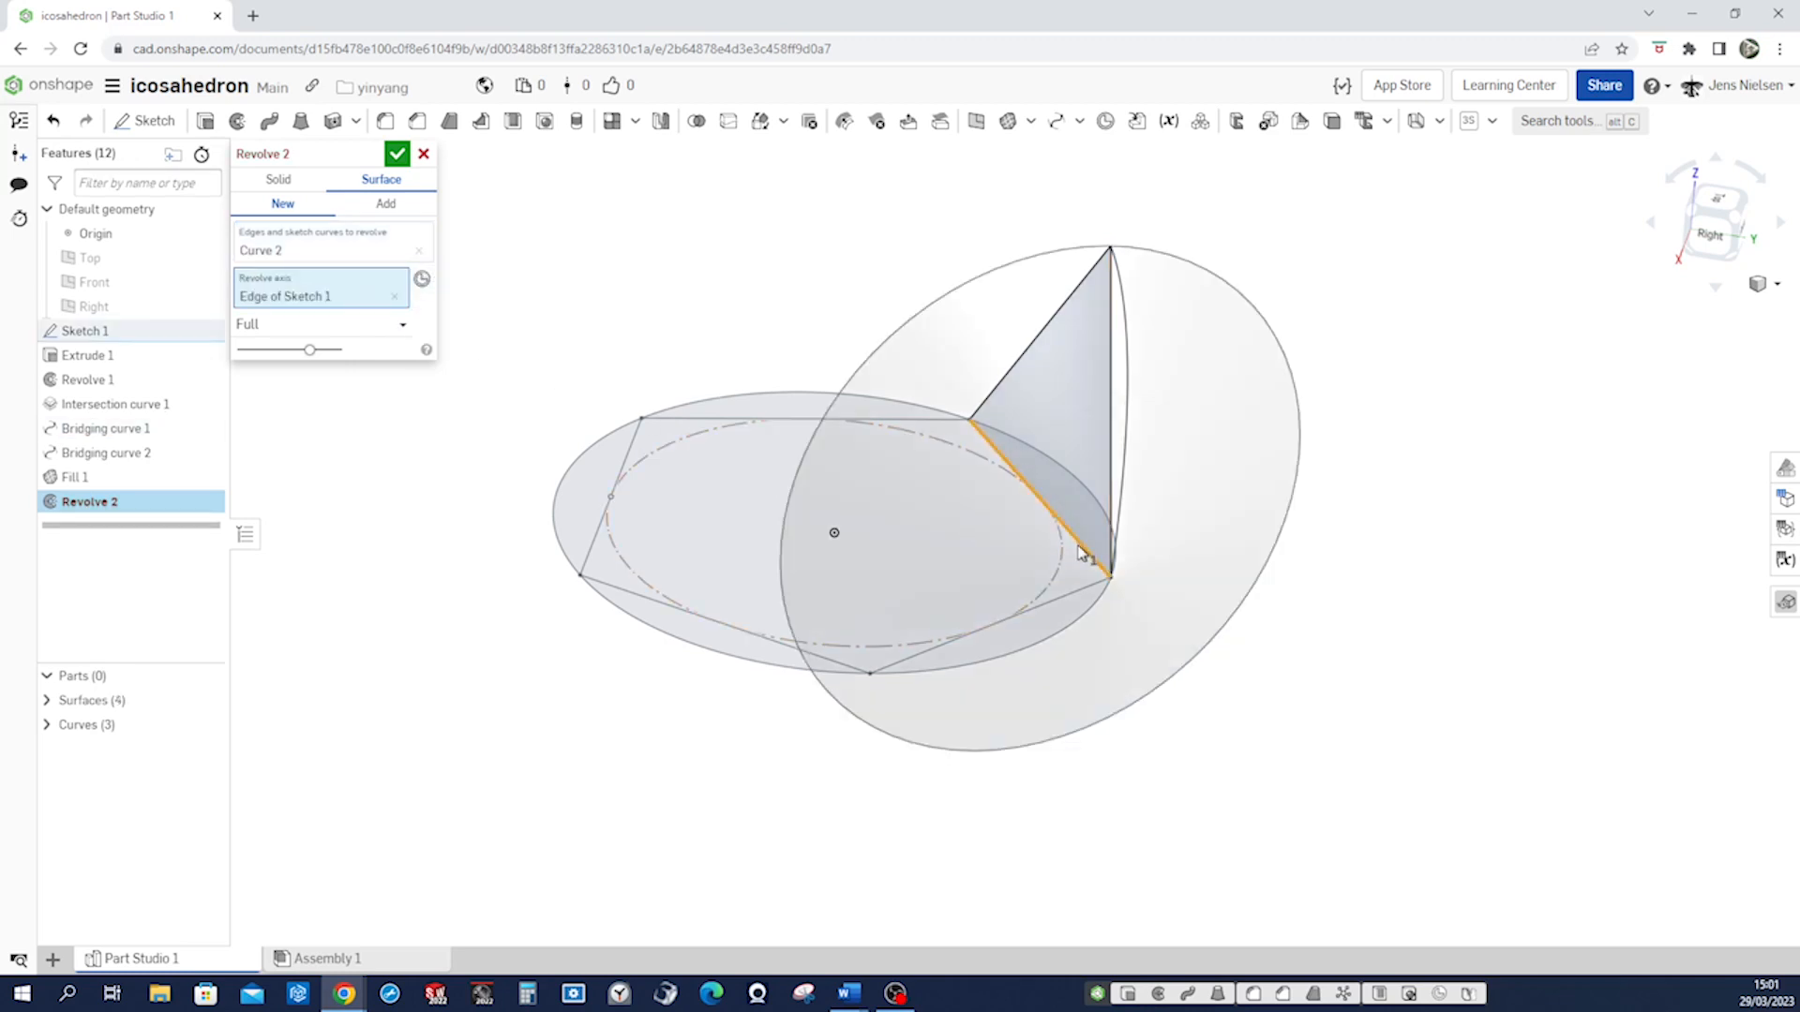
right_drag(1246, 663, 1116, 631)
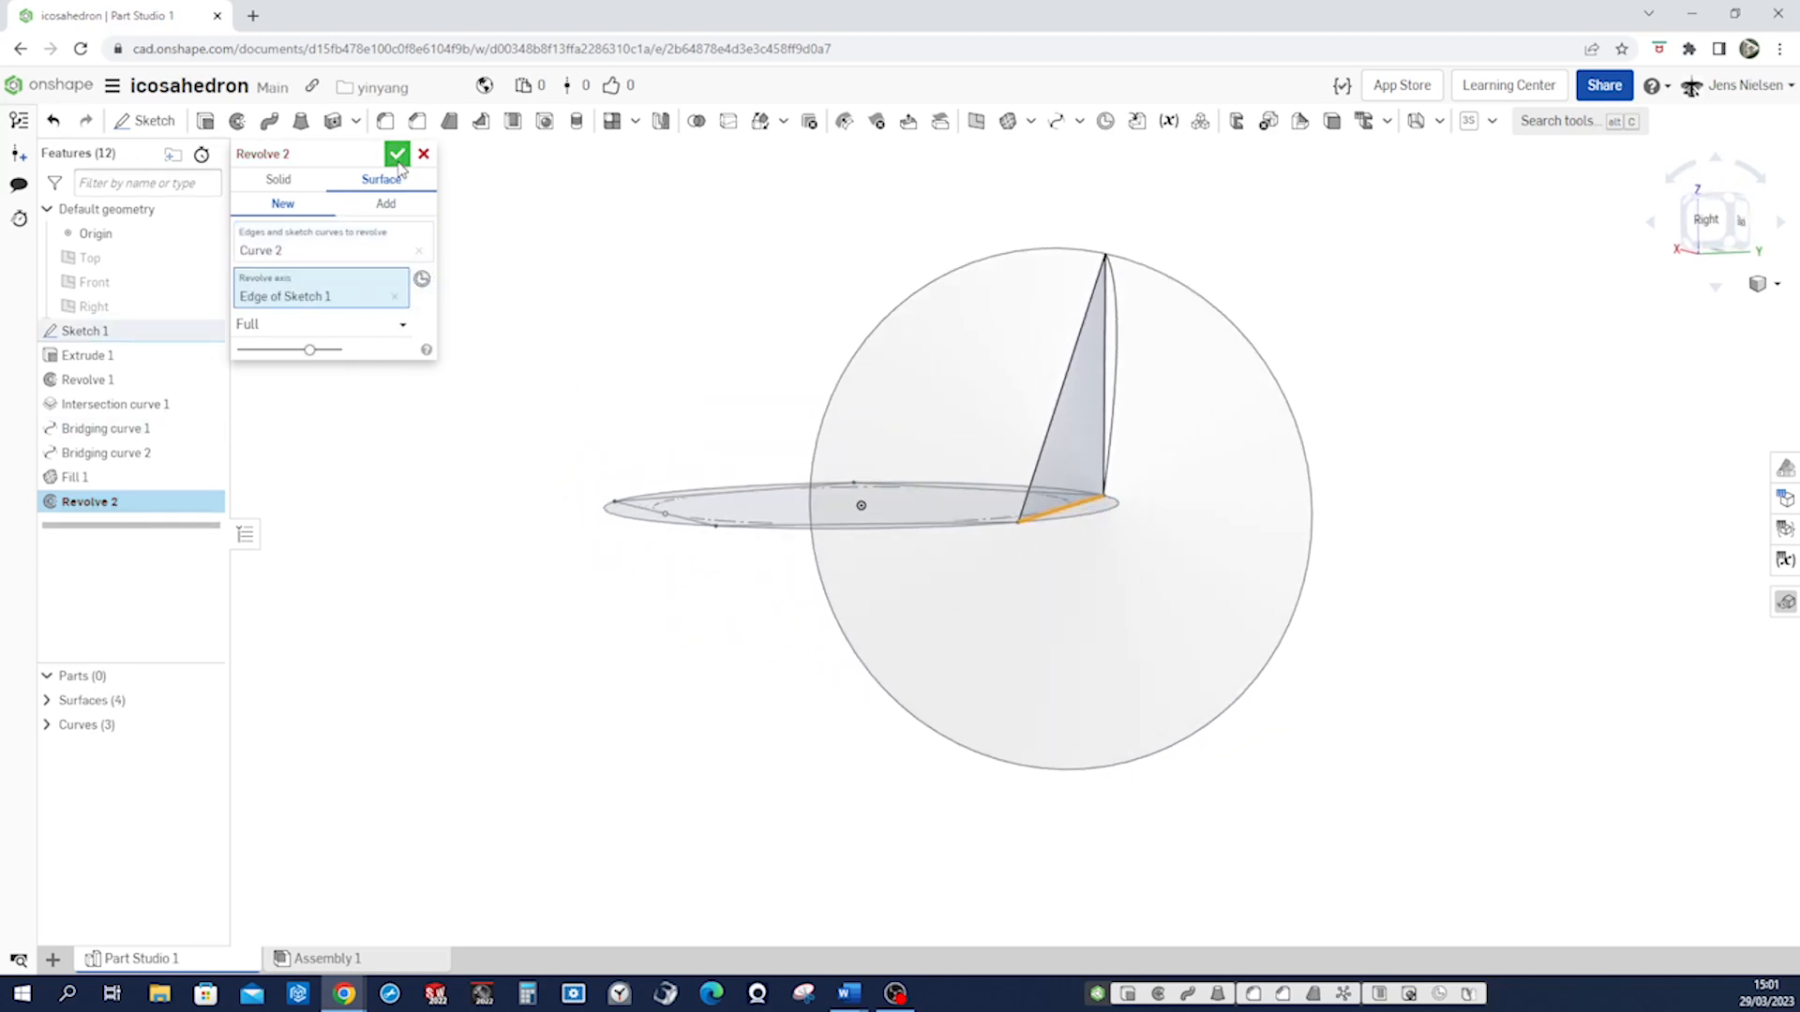
click(397, 159)
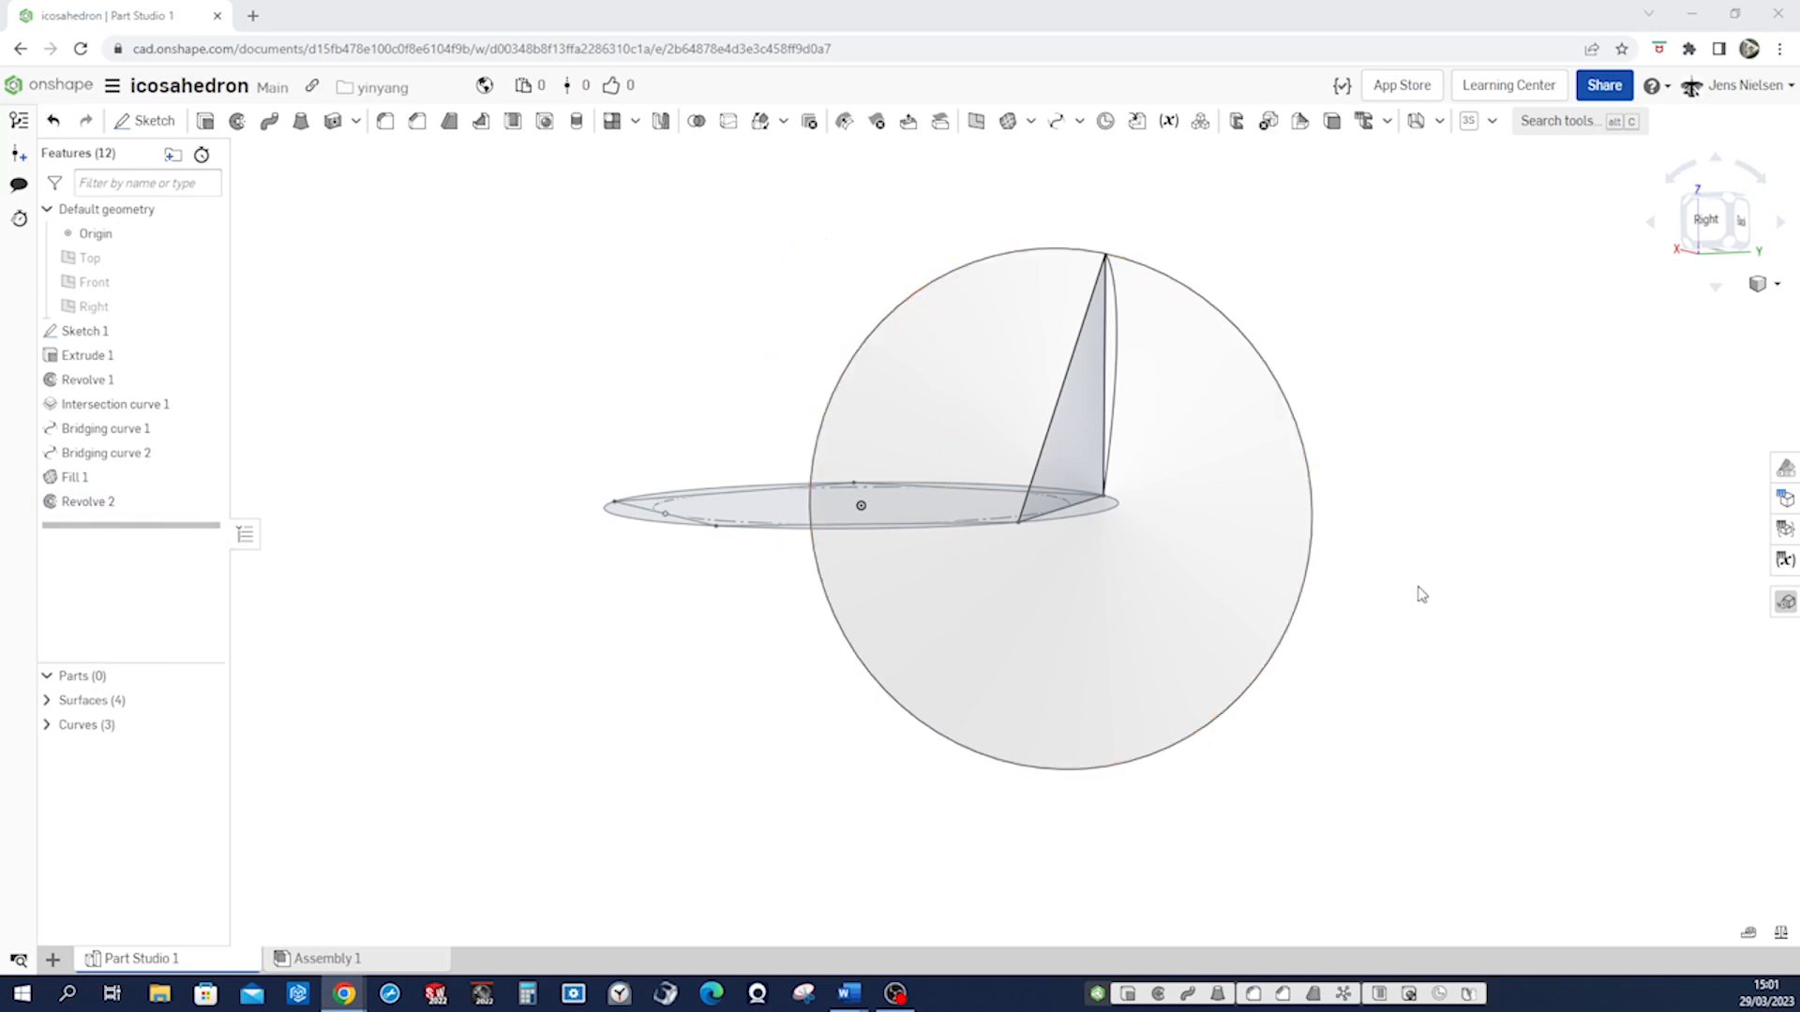
Examine how the new revolved surface crosses the pentagon sketch, from the side and from below.
key(Up)
key(Up)
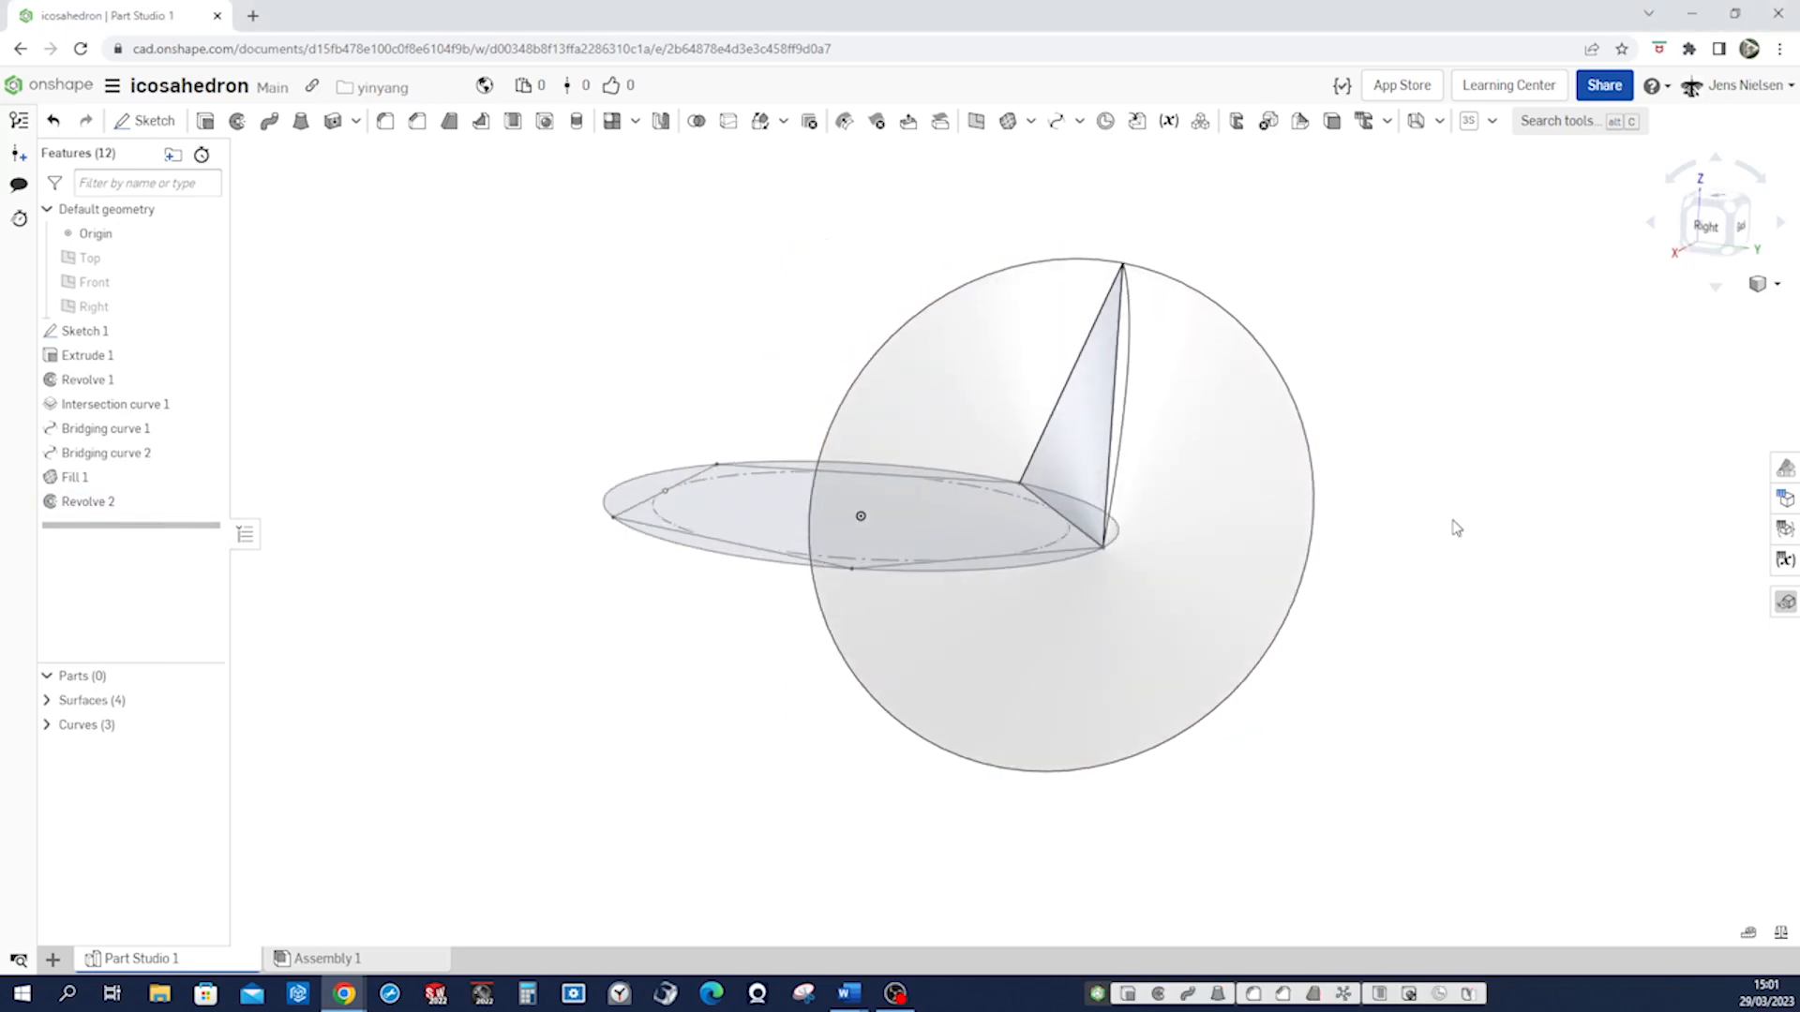
key(Left)
key(Left)
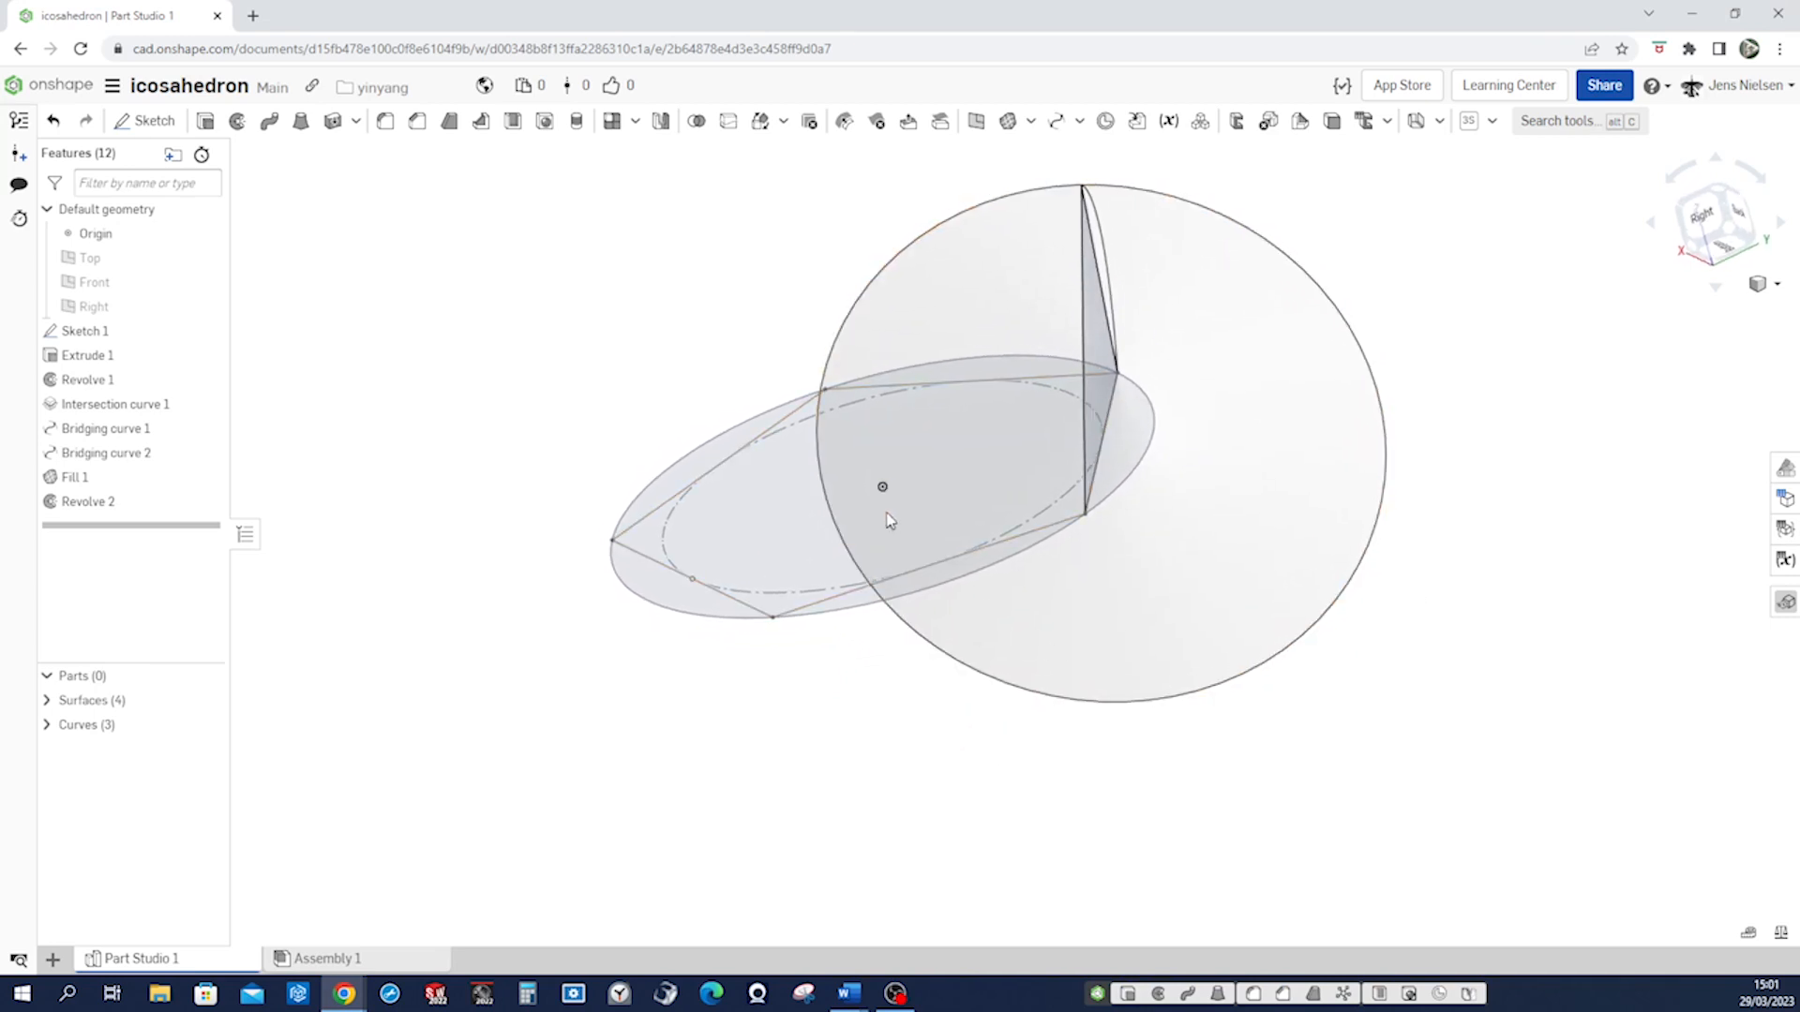
key(Left)
key(Left)
key(Up)
key(Up)
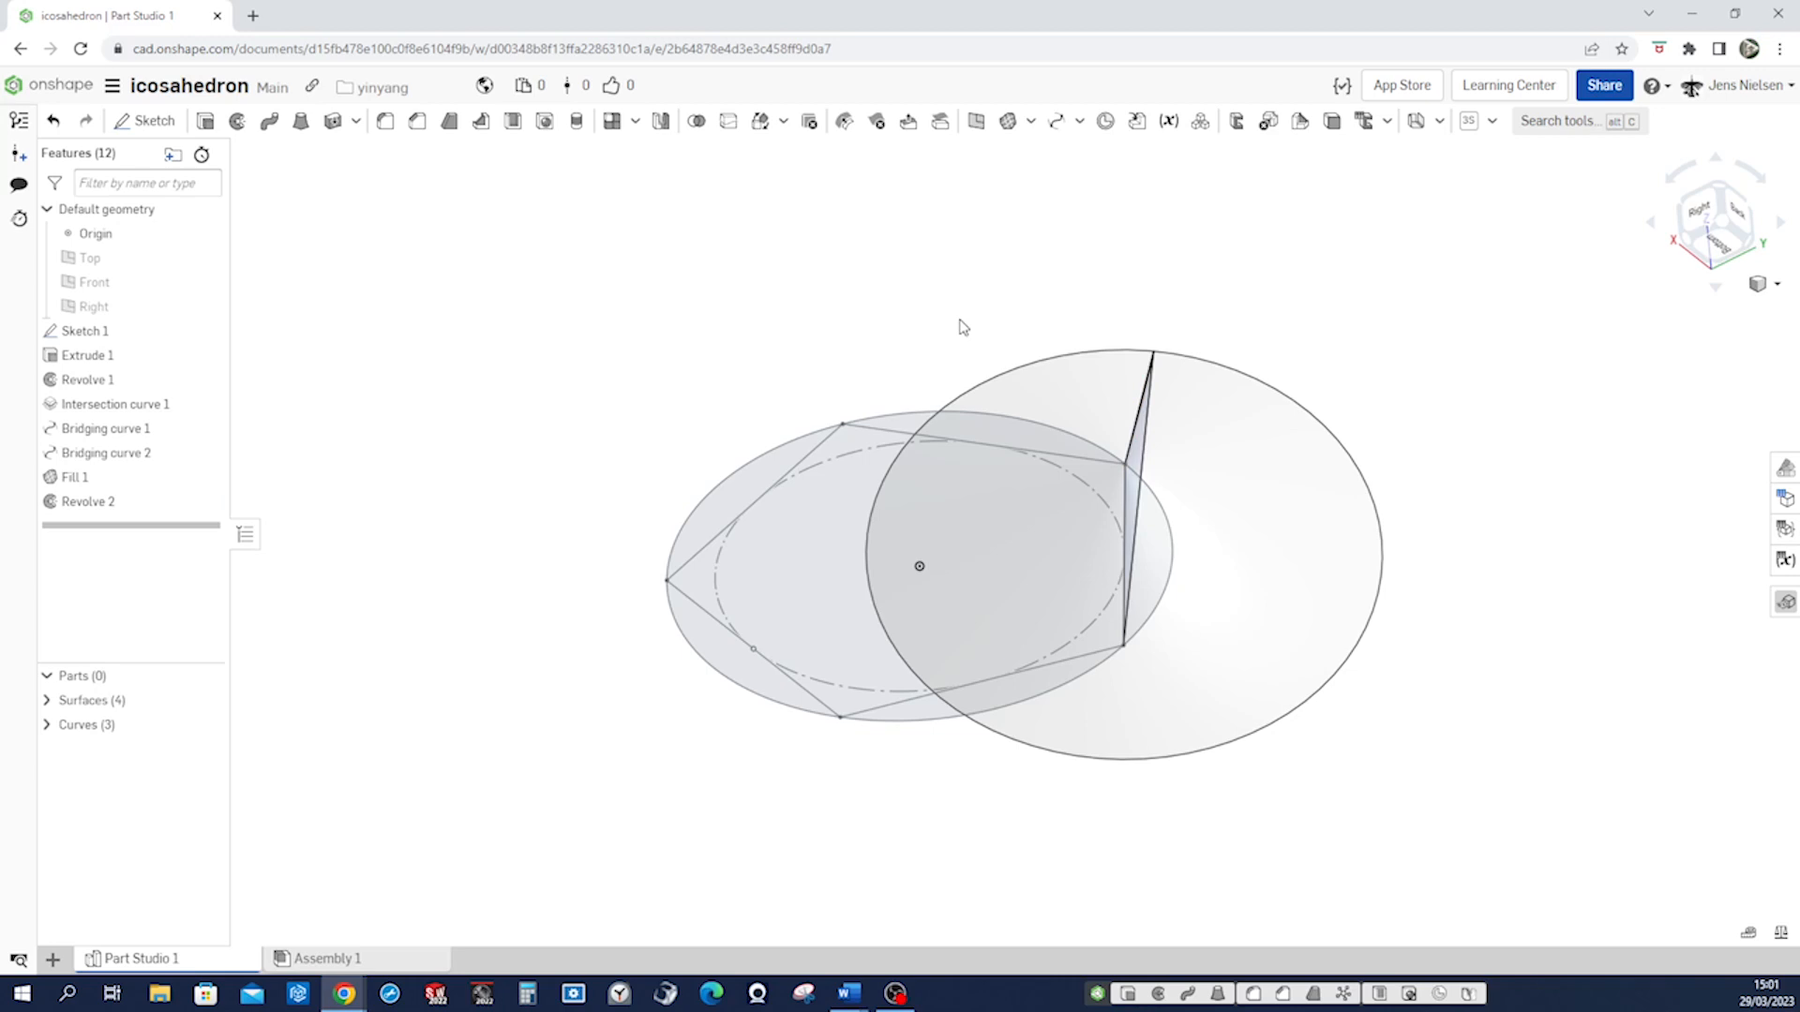
Create an intersection curve between the second revolved surface's face and the Front plane.
click(1080, 123)
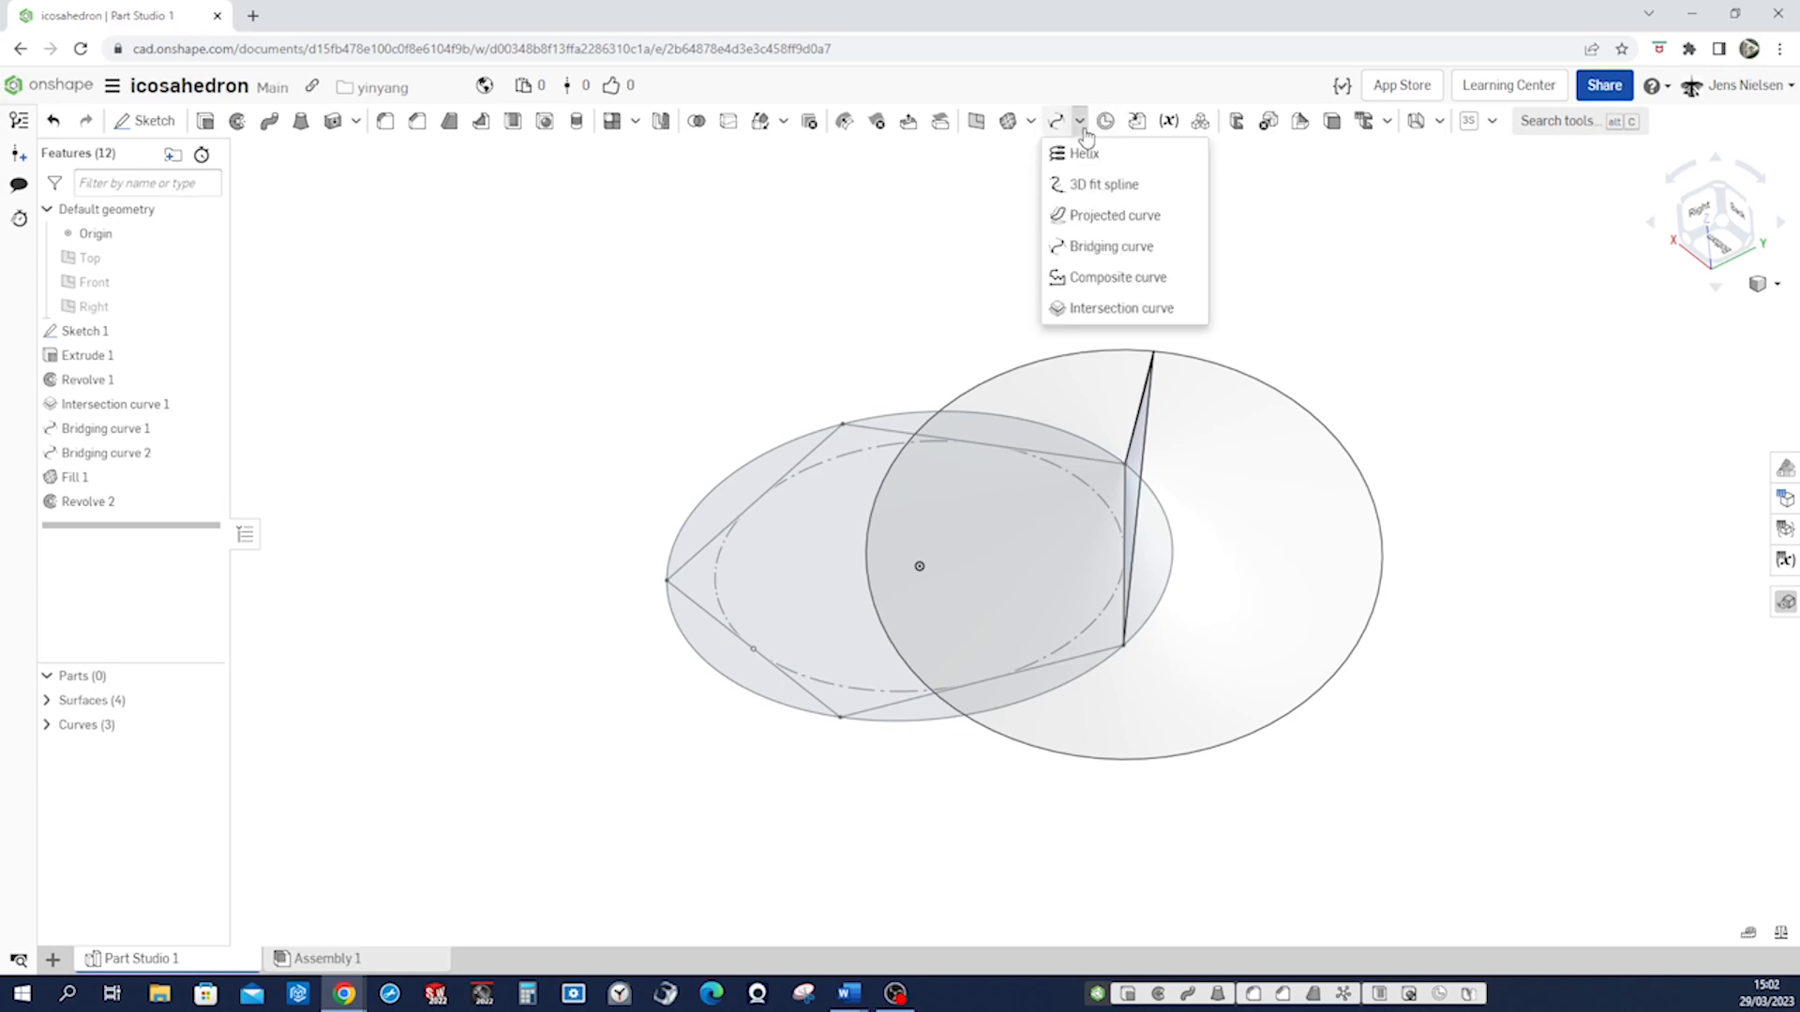
click(1109, 309)
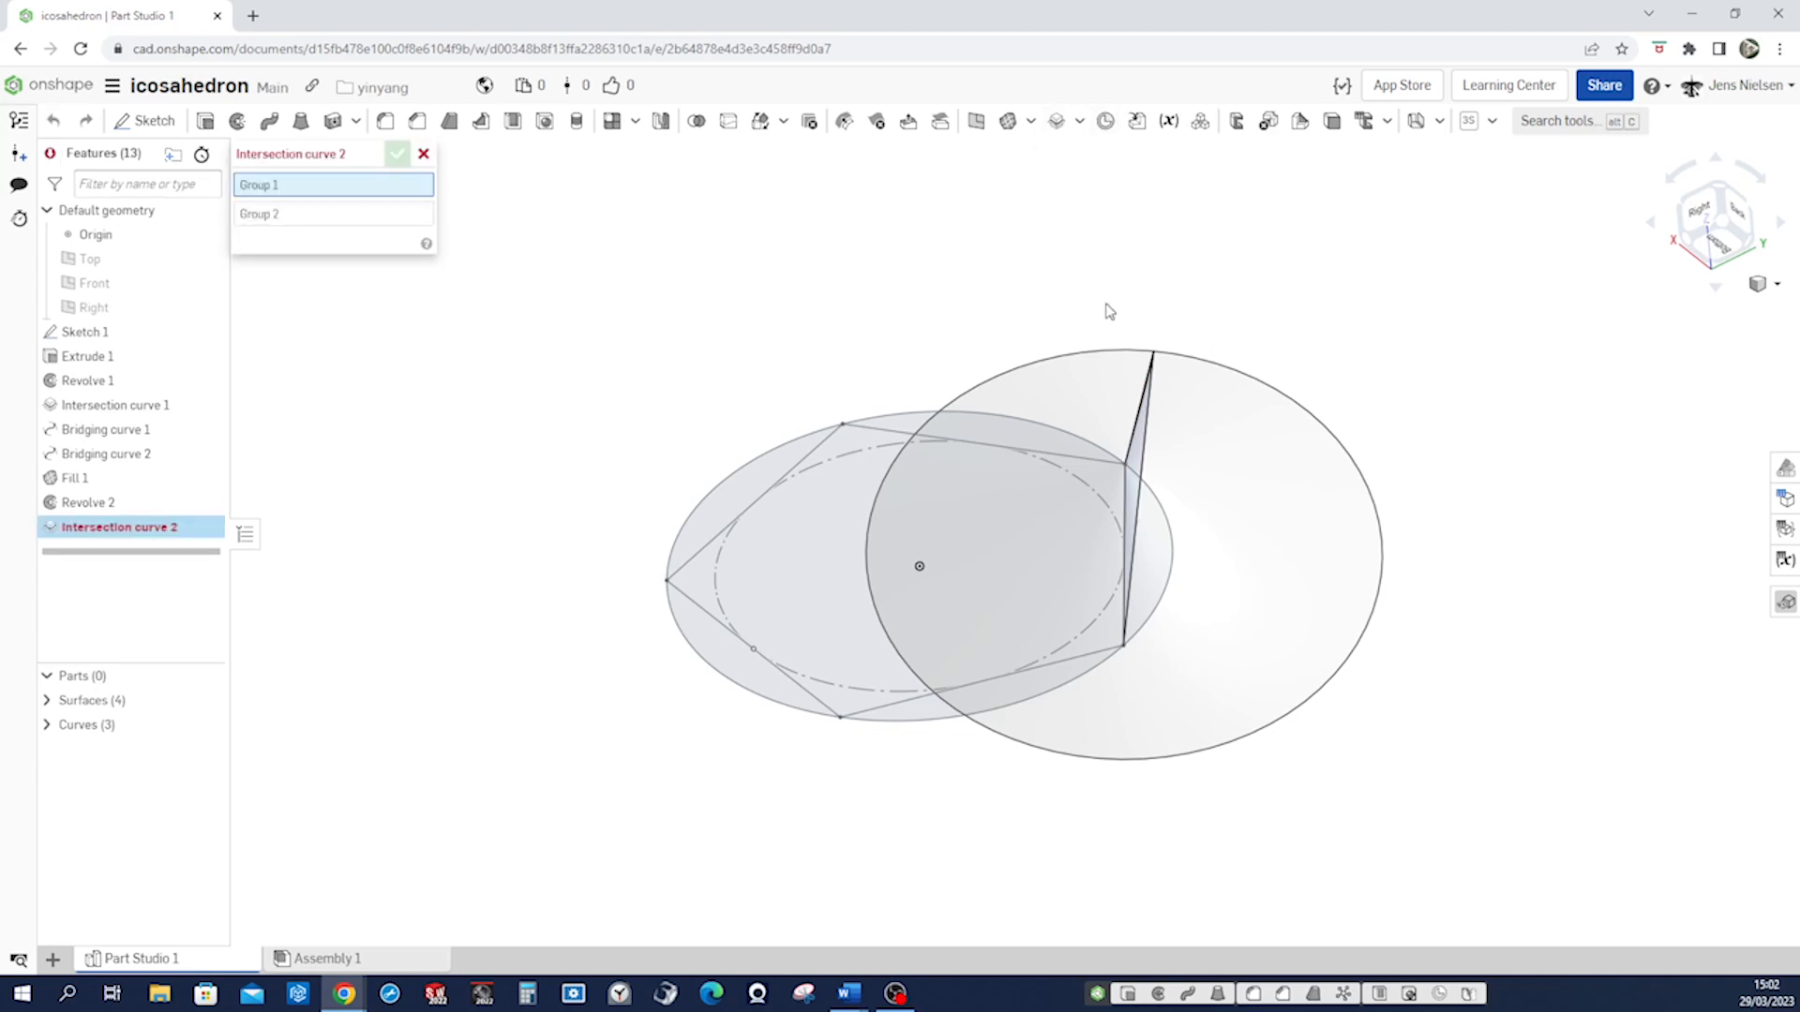
click(1022, 403)
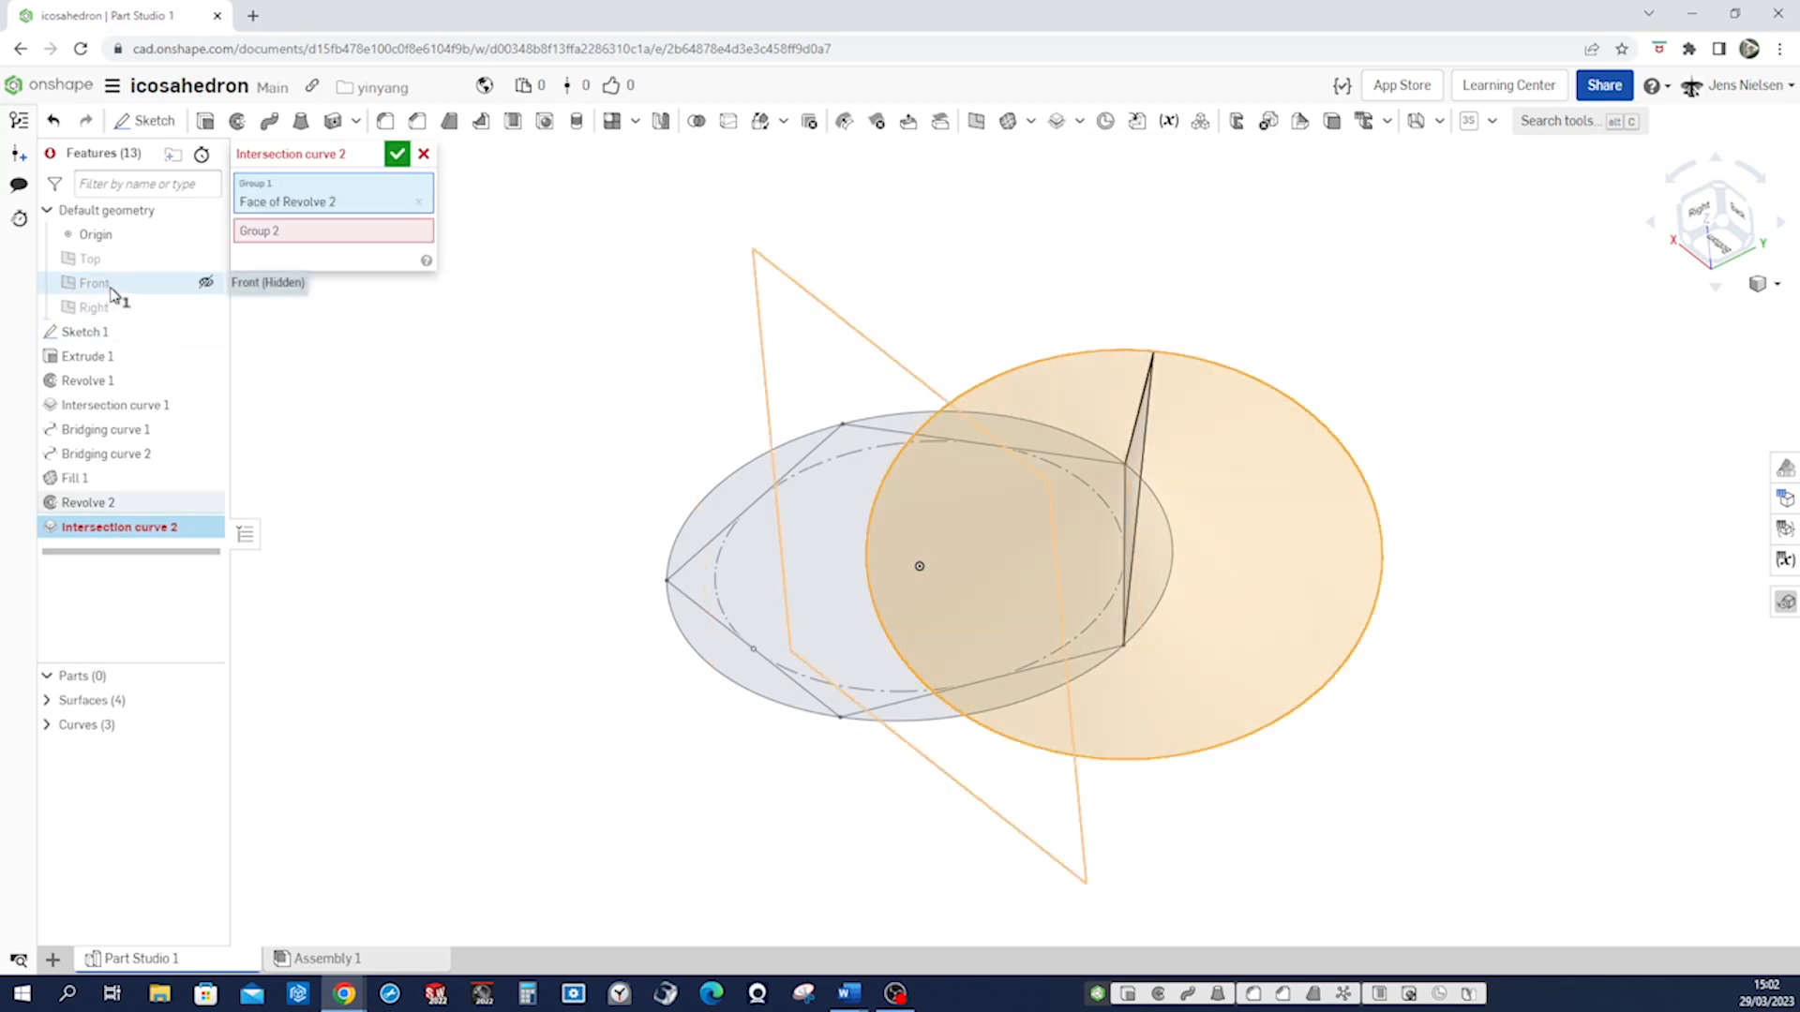
click(94, 283)
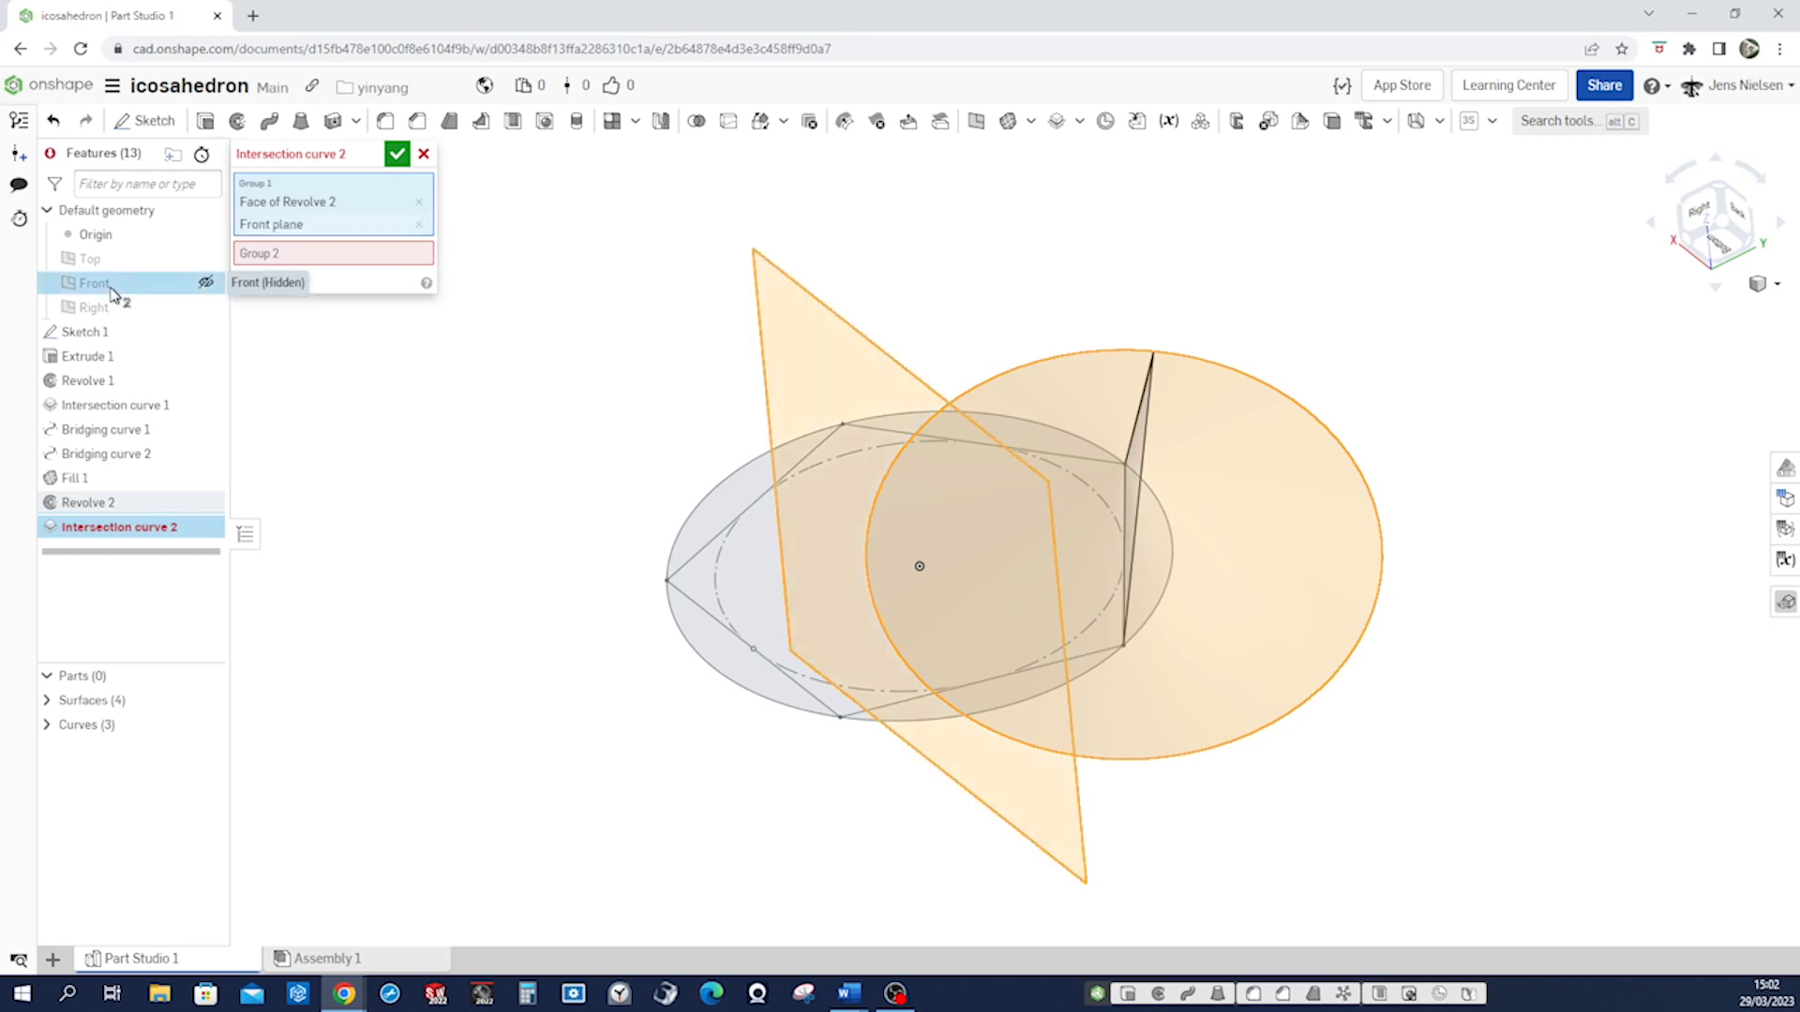
click(418, 224)
click(360, 236)
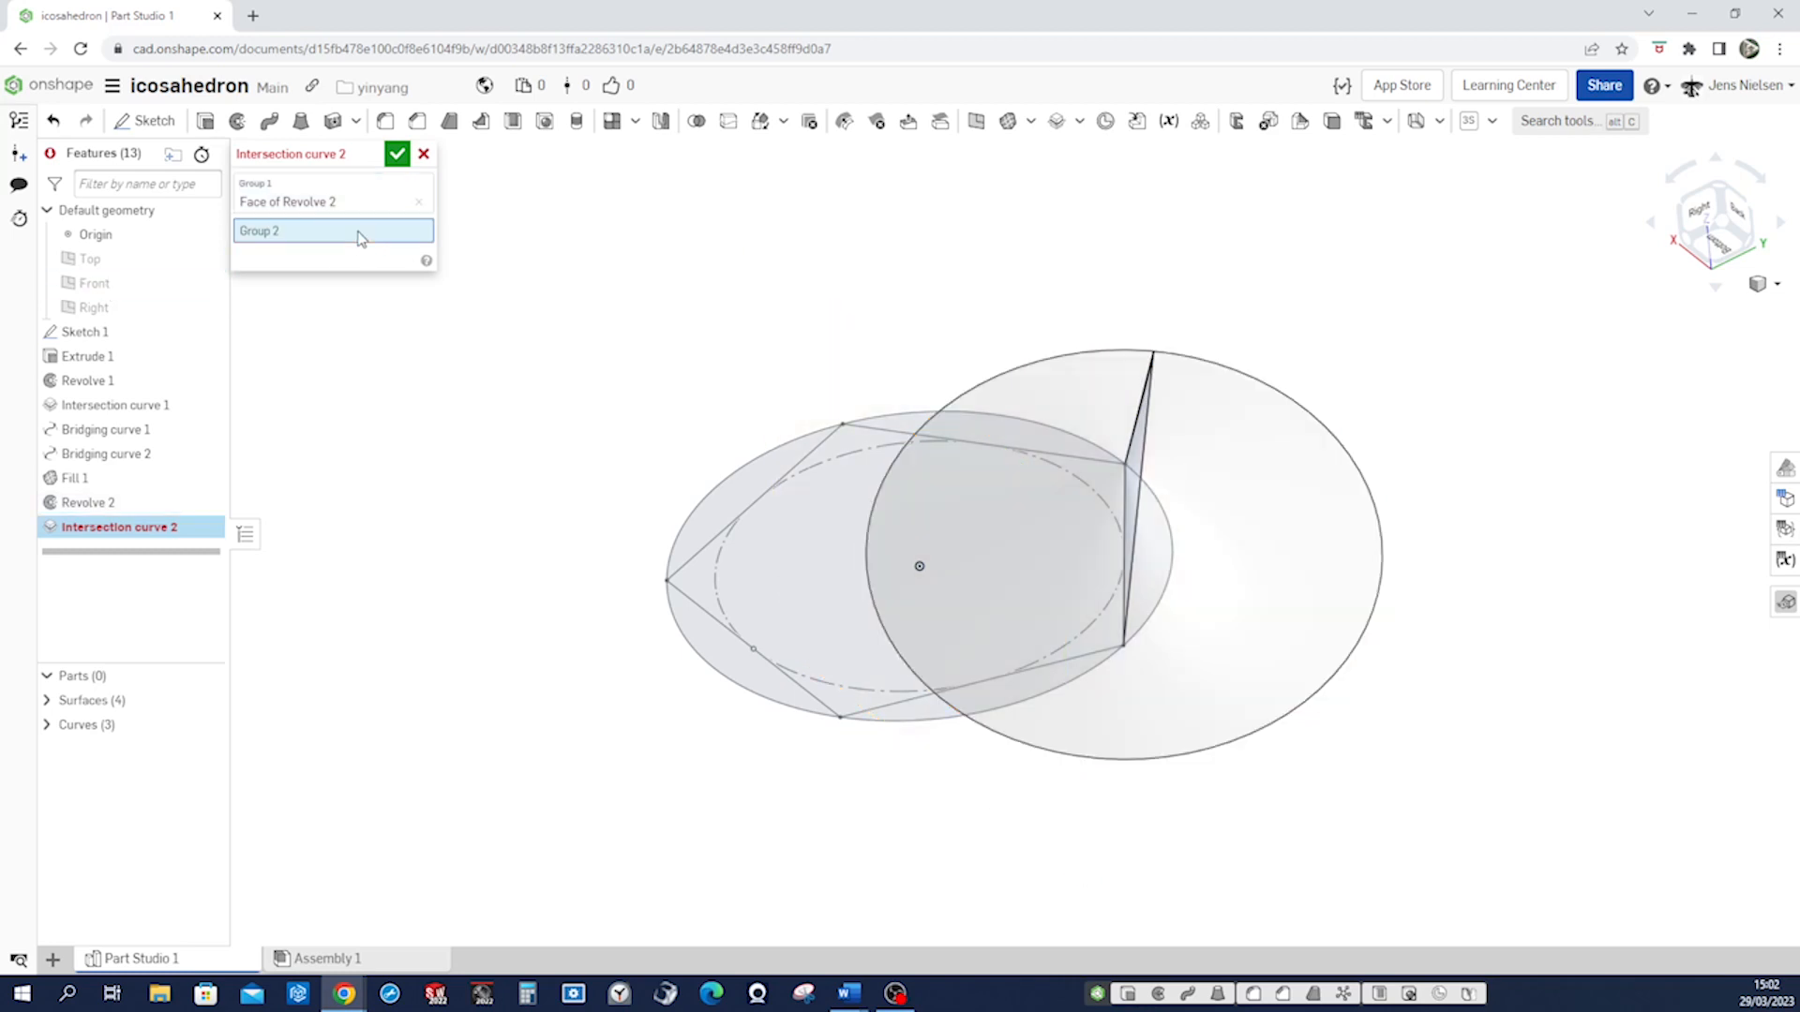
click(91, 286)
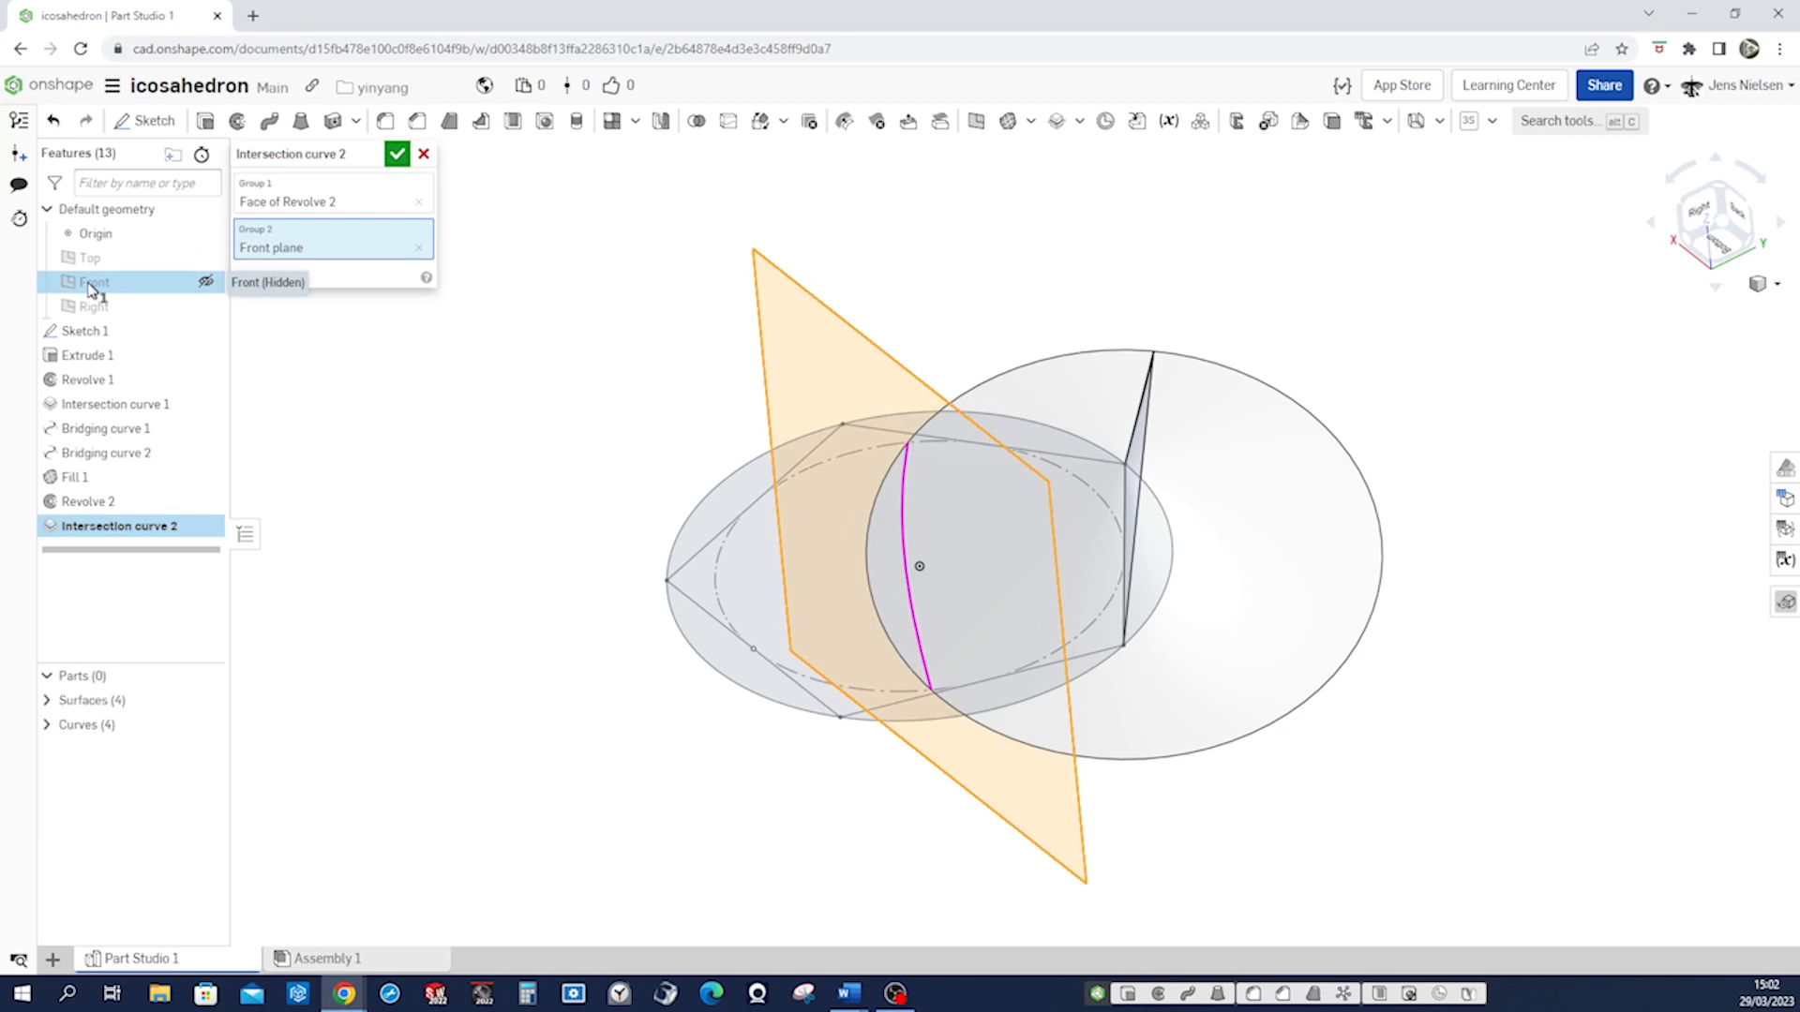
click(399, 160)
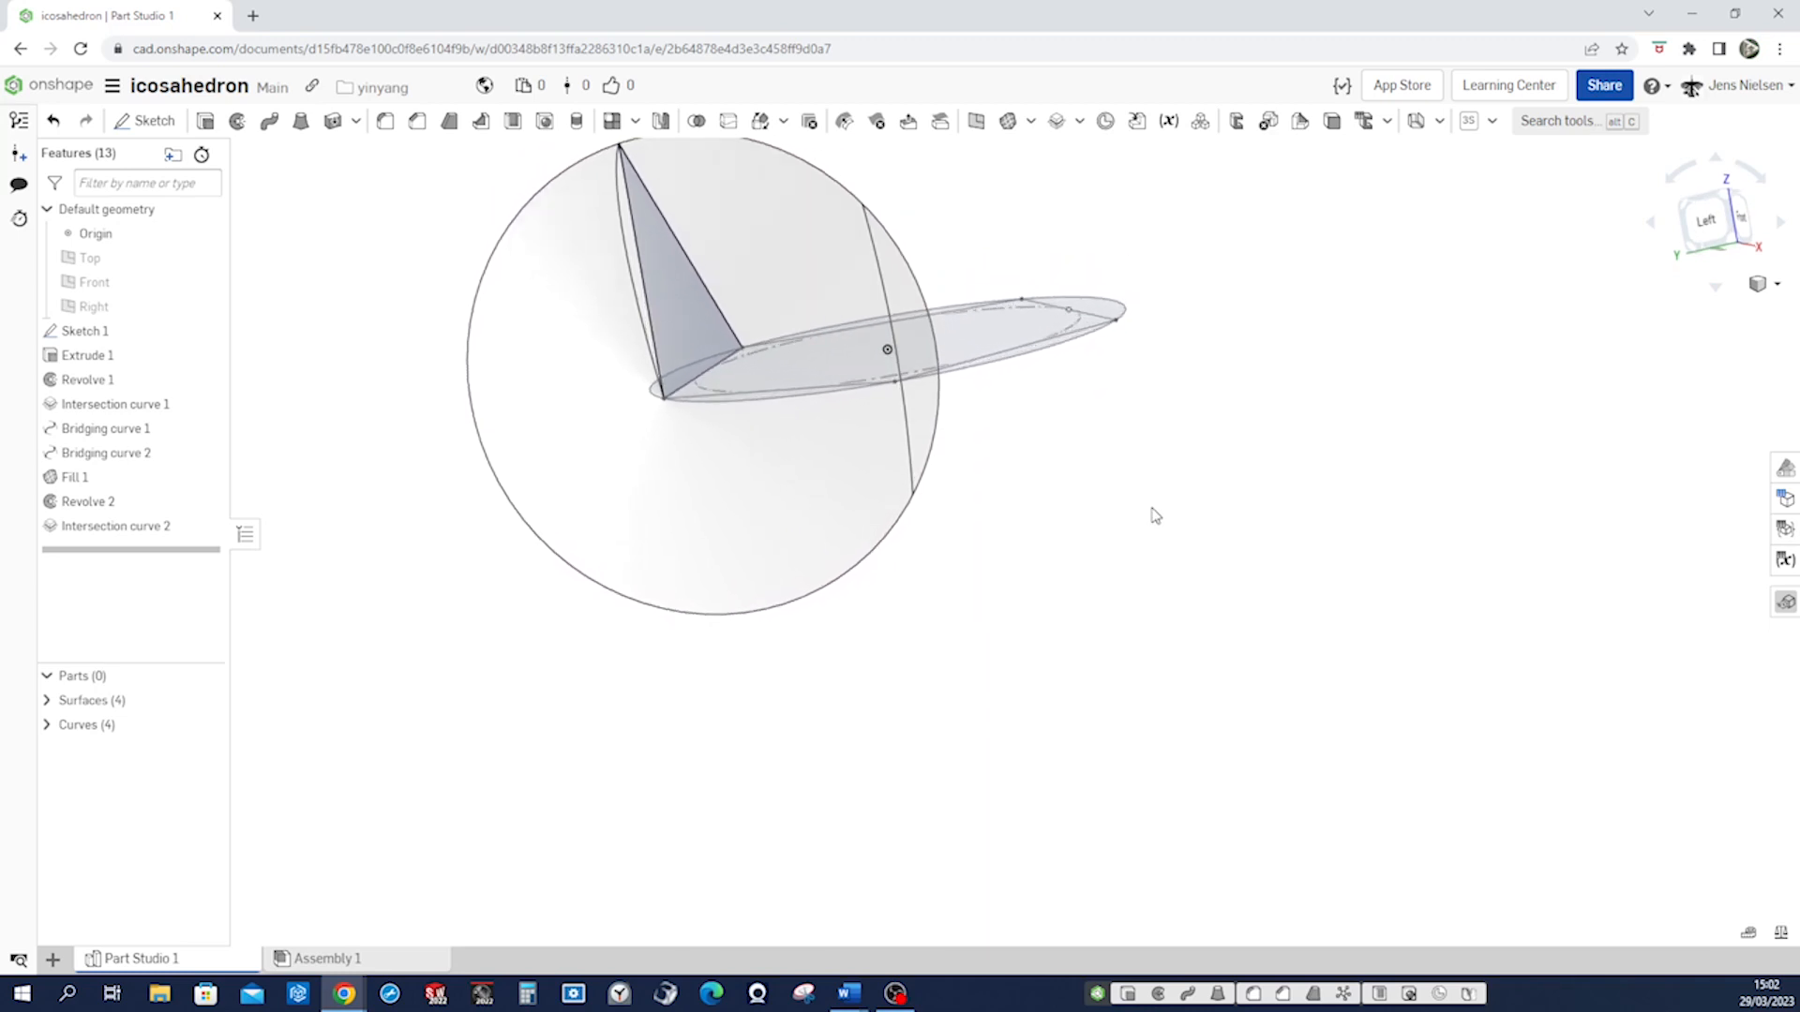
Create a bridging curve from the new intersection curve's lower end to the near base corner of the filled triangle, matching position at both ends.
click(1078, 122)
click(1097, 246)
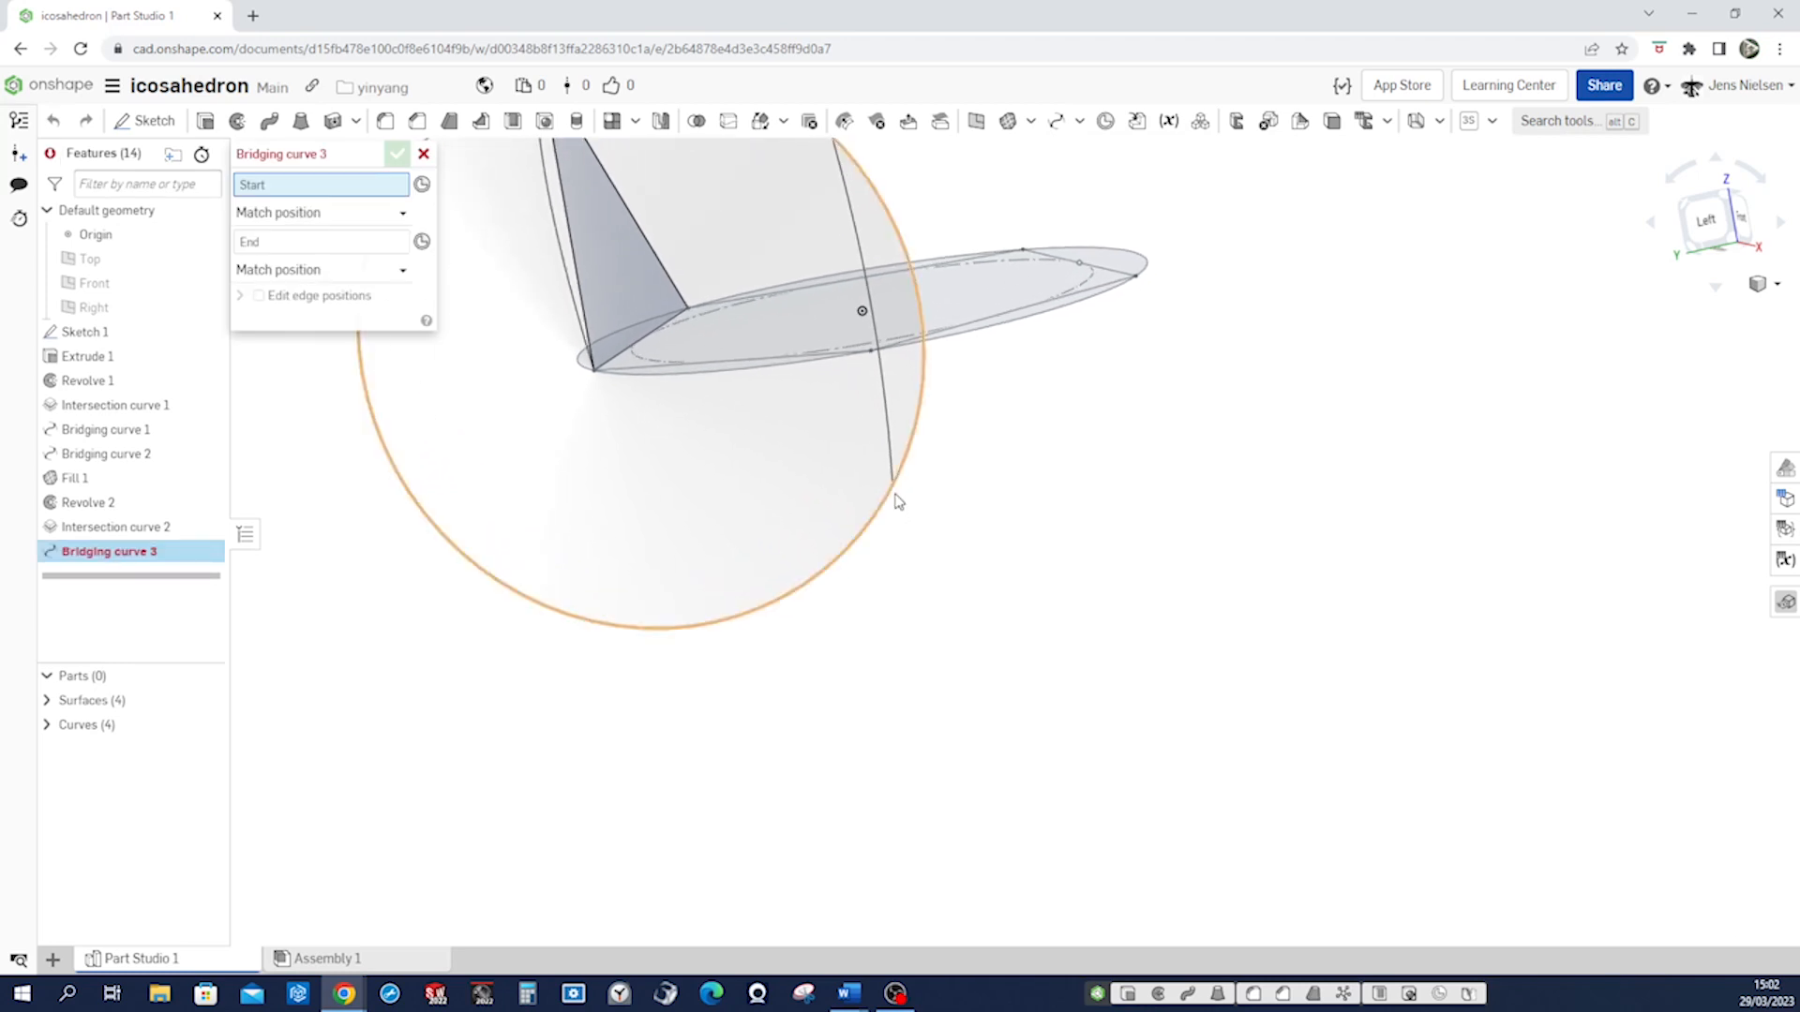
click(895, 496)
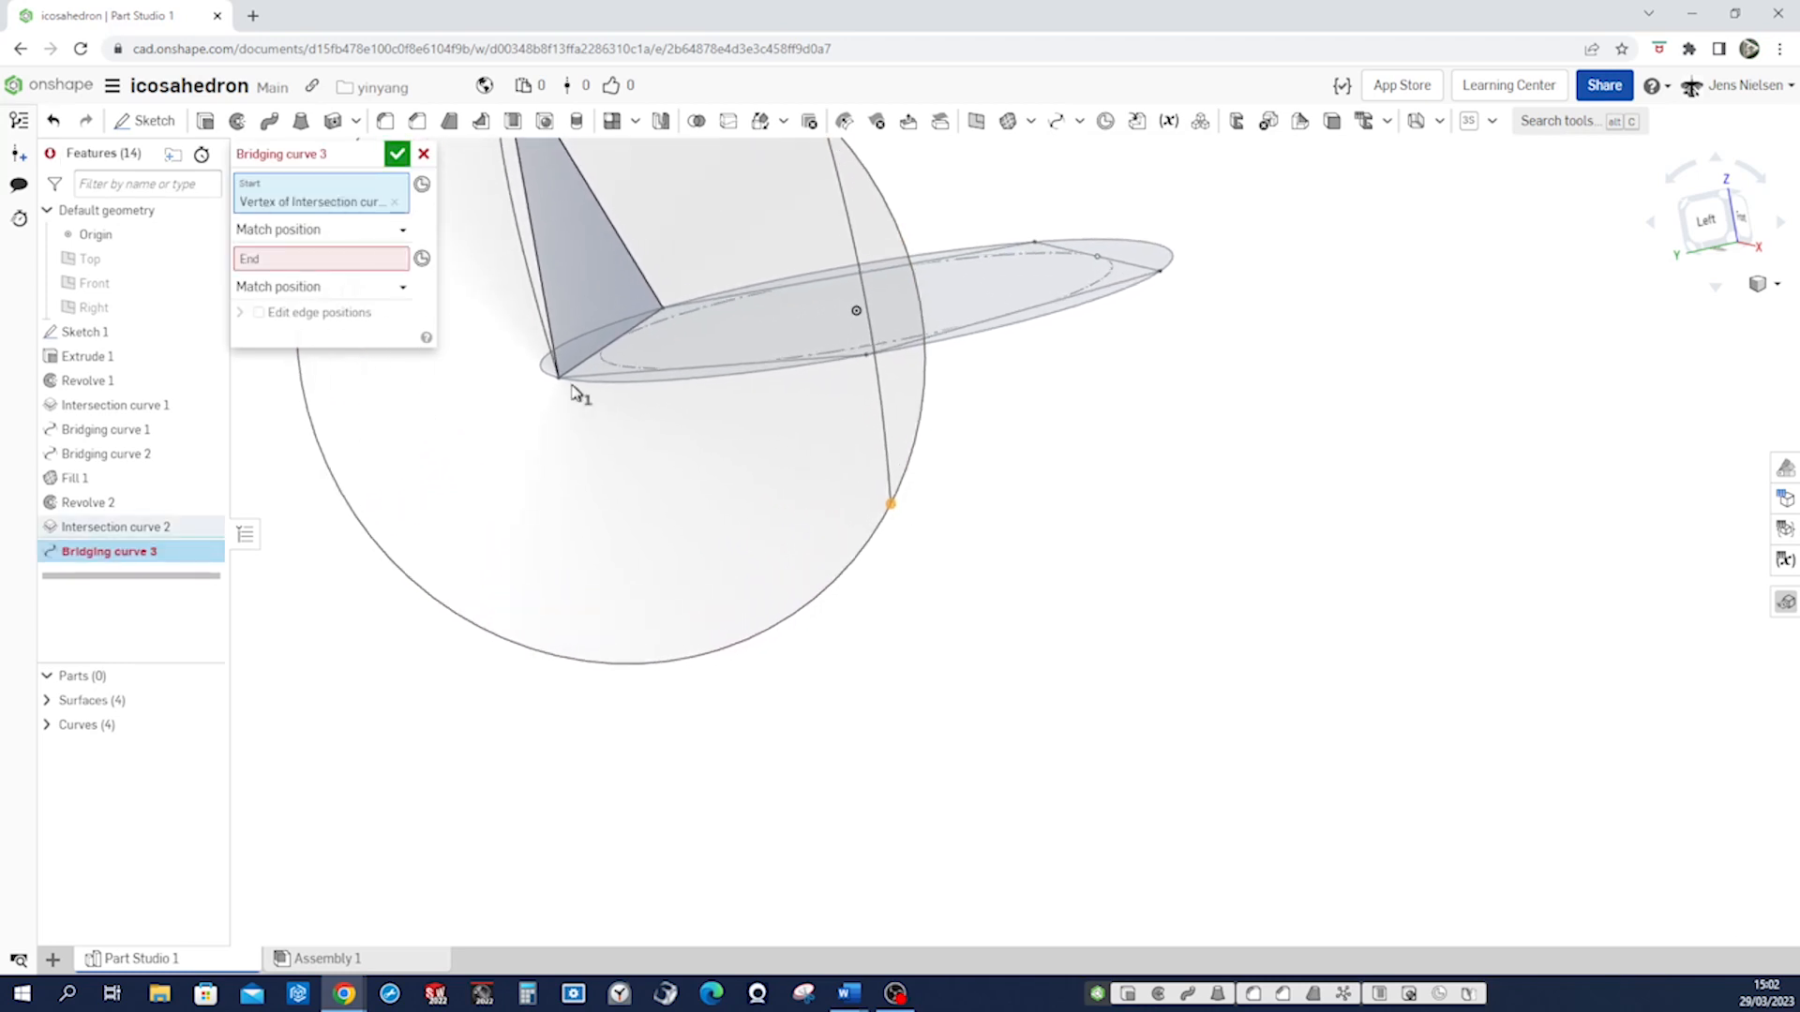
click(561, 384)
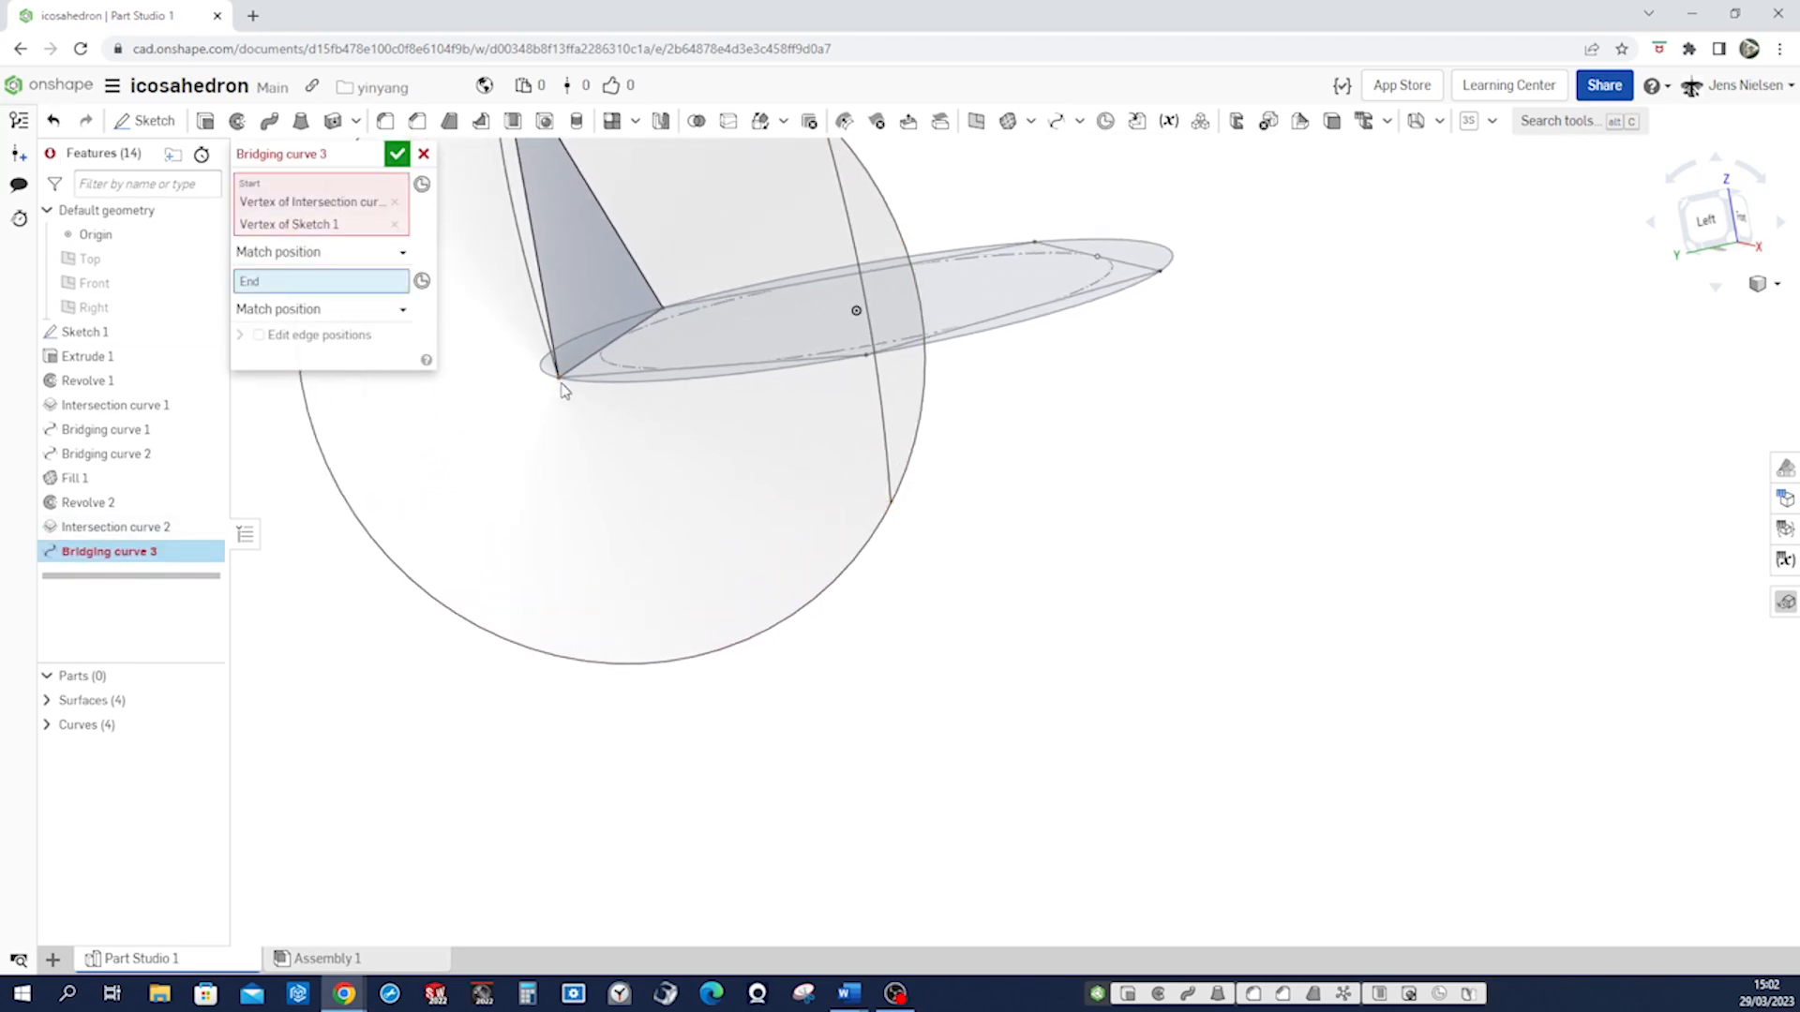
click(394, 225)
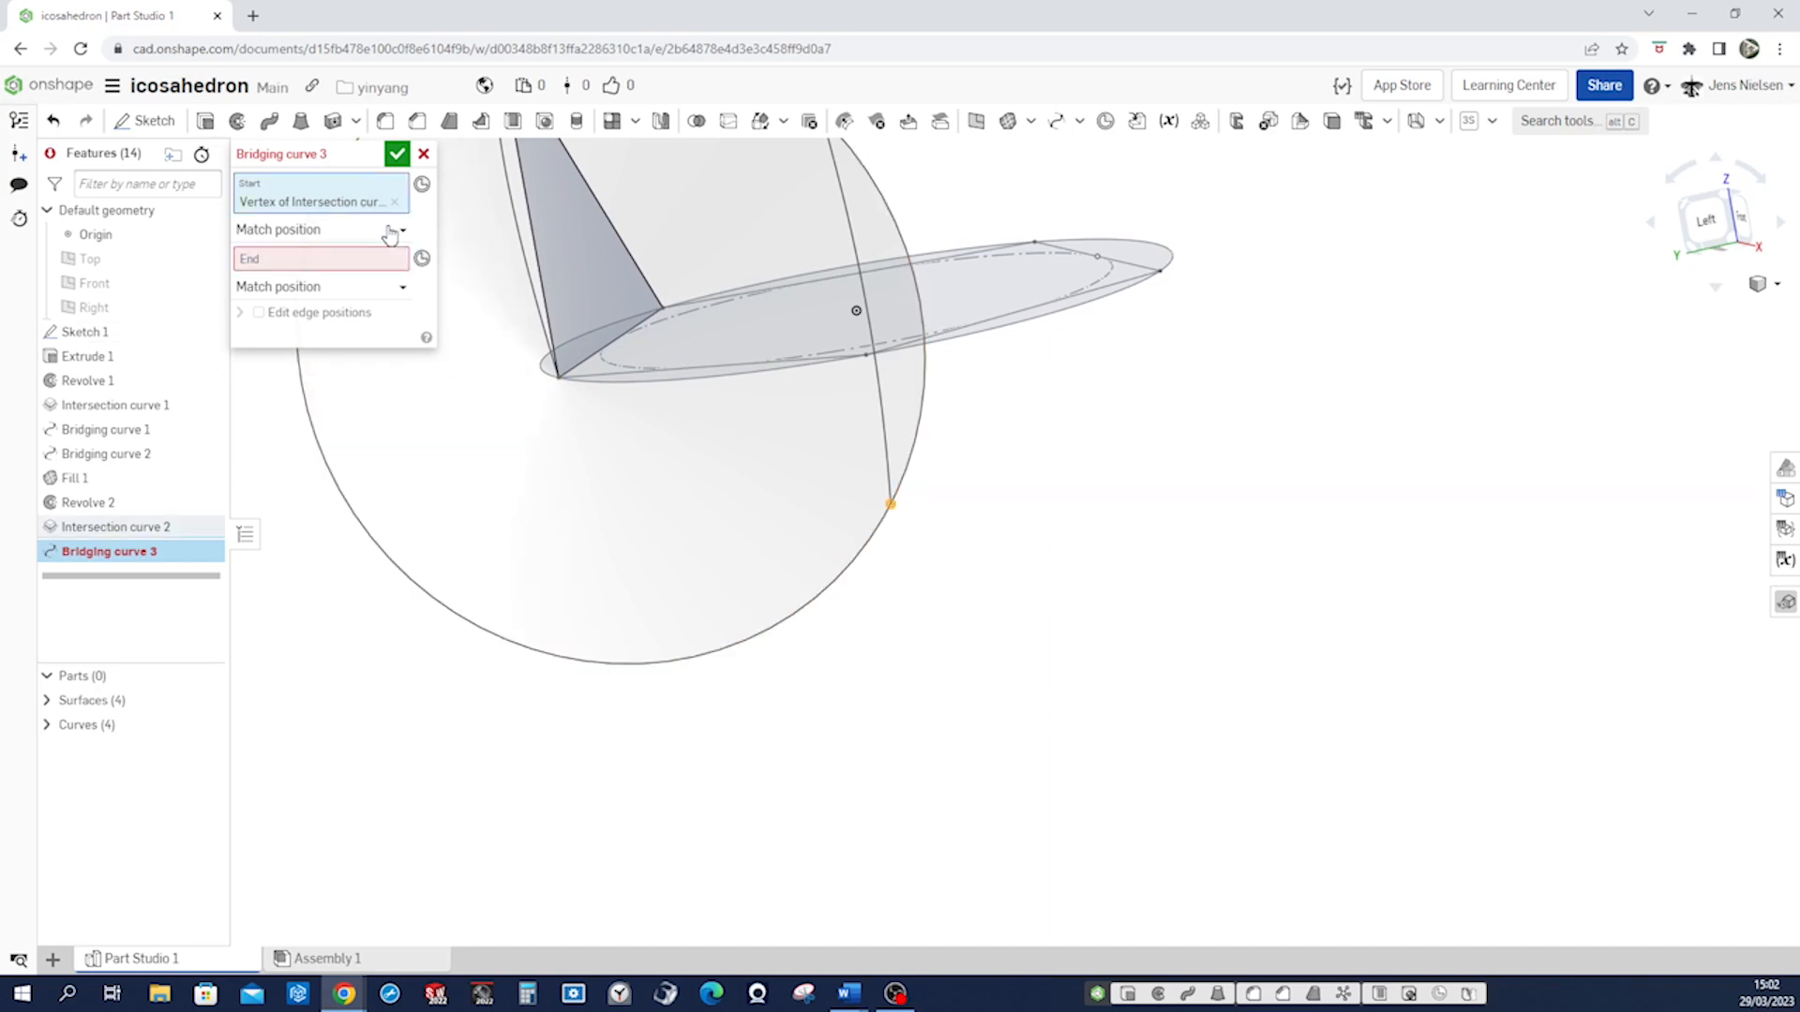
click(560, 383)
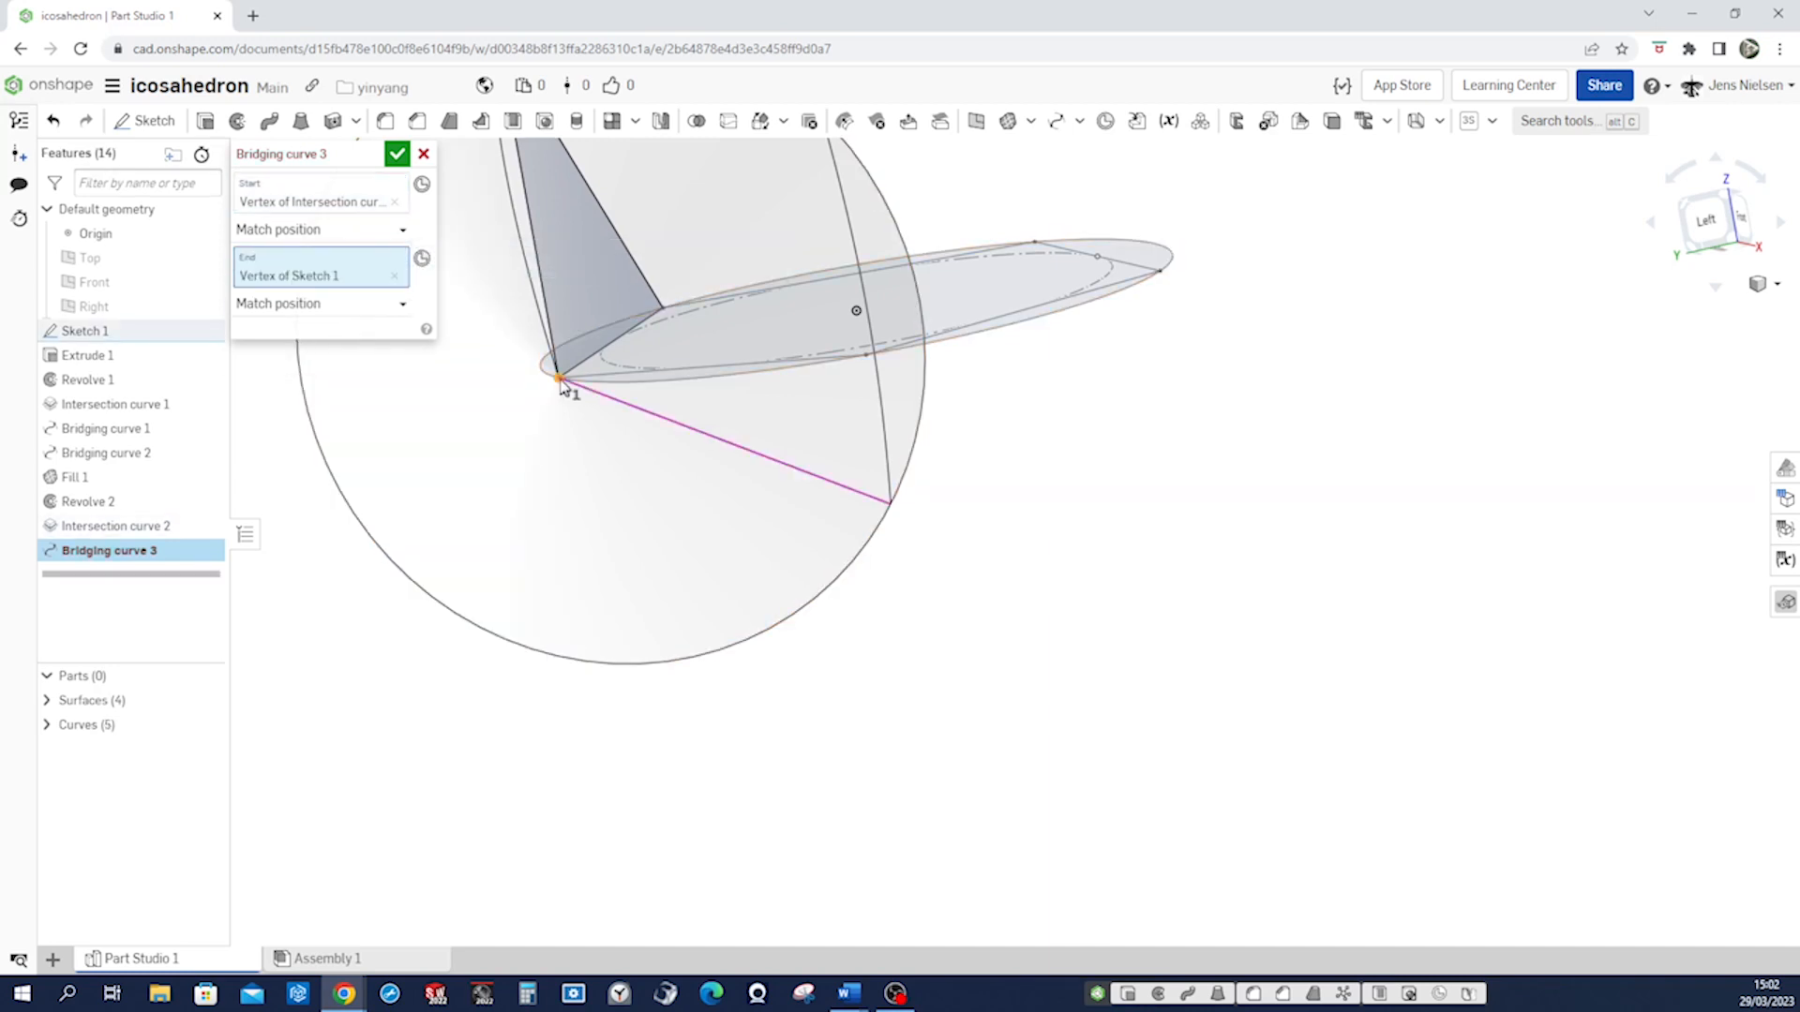
click(404, 159)
Create a bridging curve from the second intersection curve's lower end to the filled triangle's other base corner, matching position at both ends.
right_drag(1108, 555, 1114, 581)
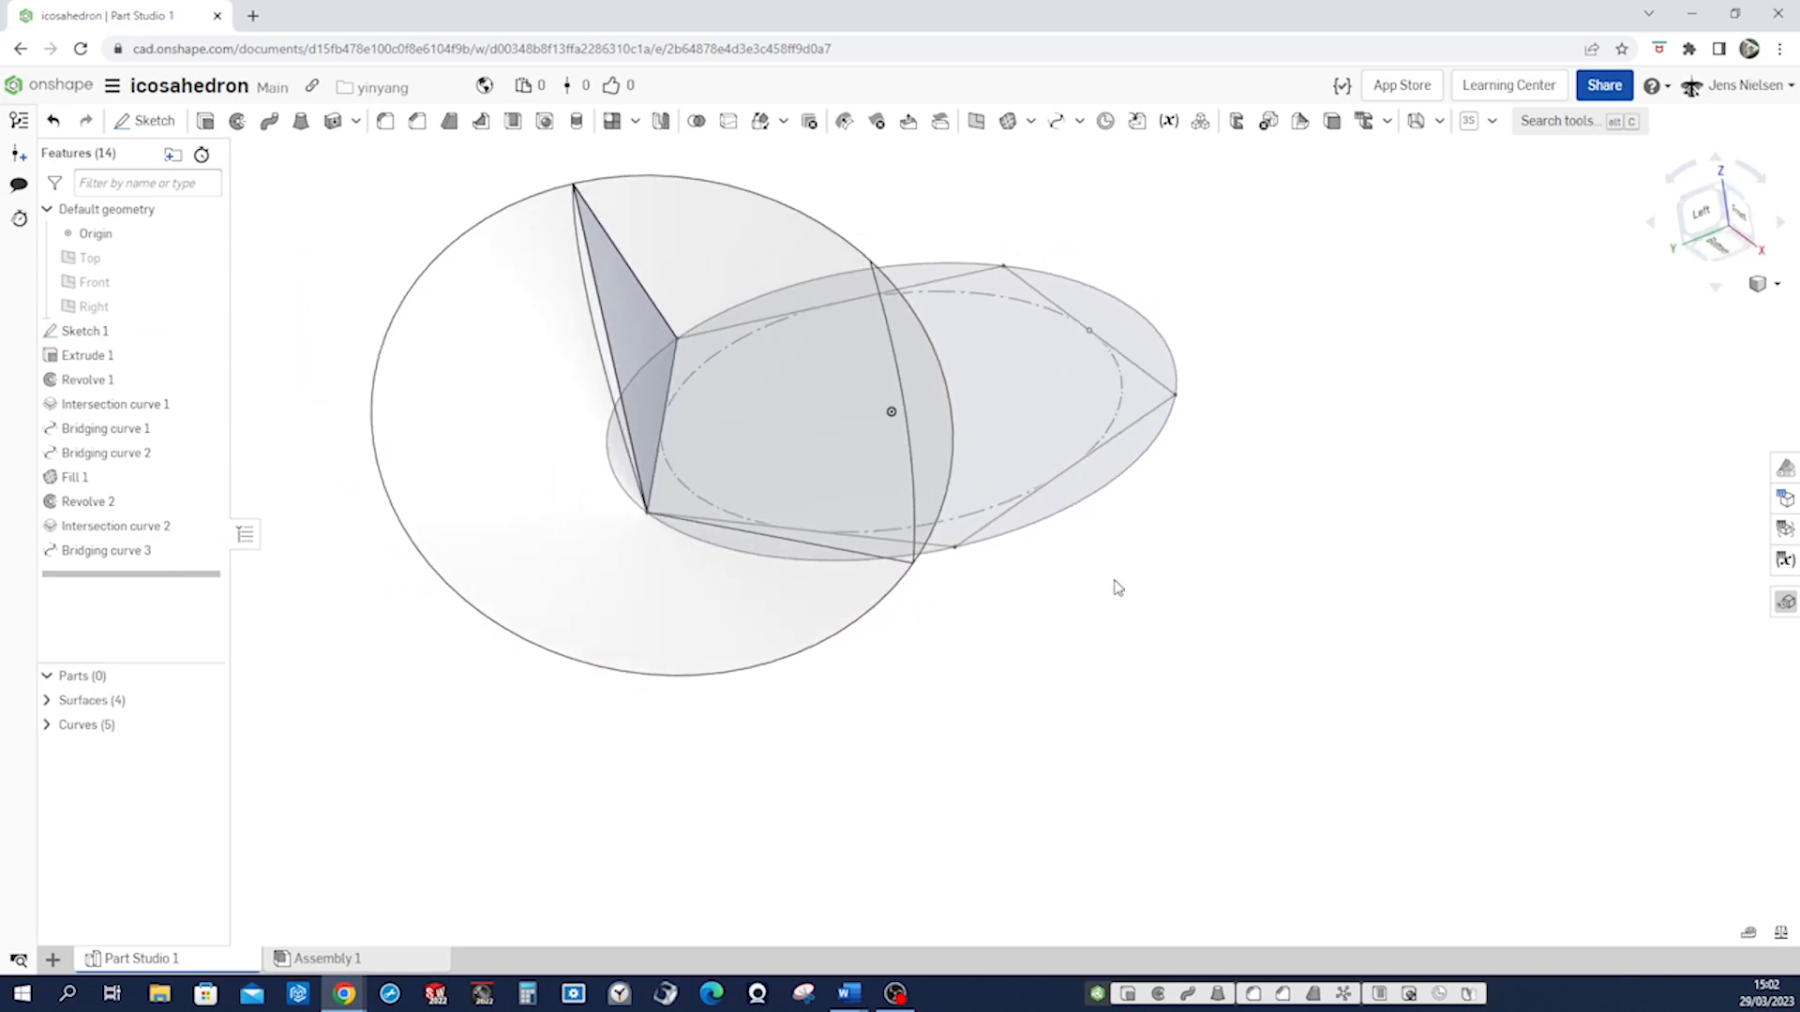
click(1057, 129)
right_drag(1065, 185, 941, 525)
scroll(921, 363, up, 2)
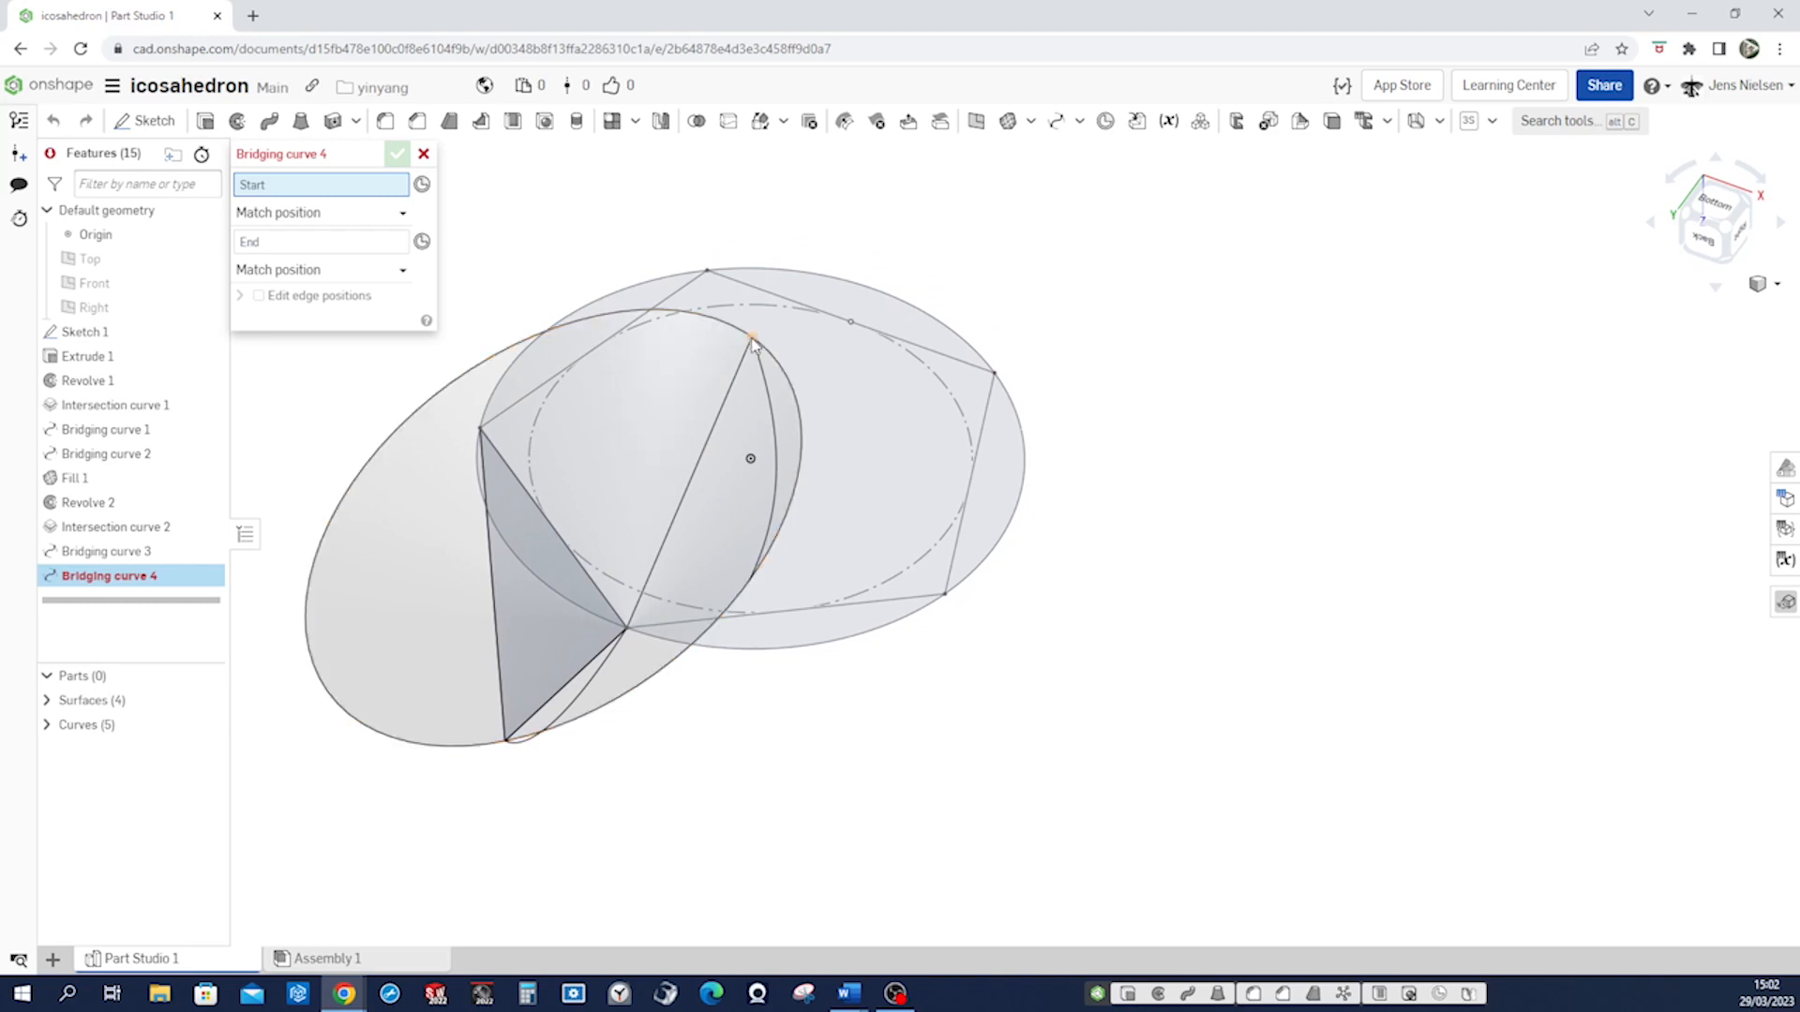
click(752, 338)
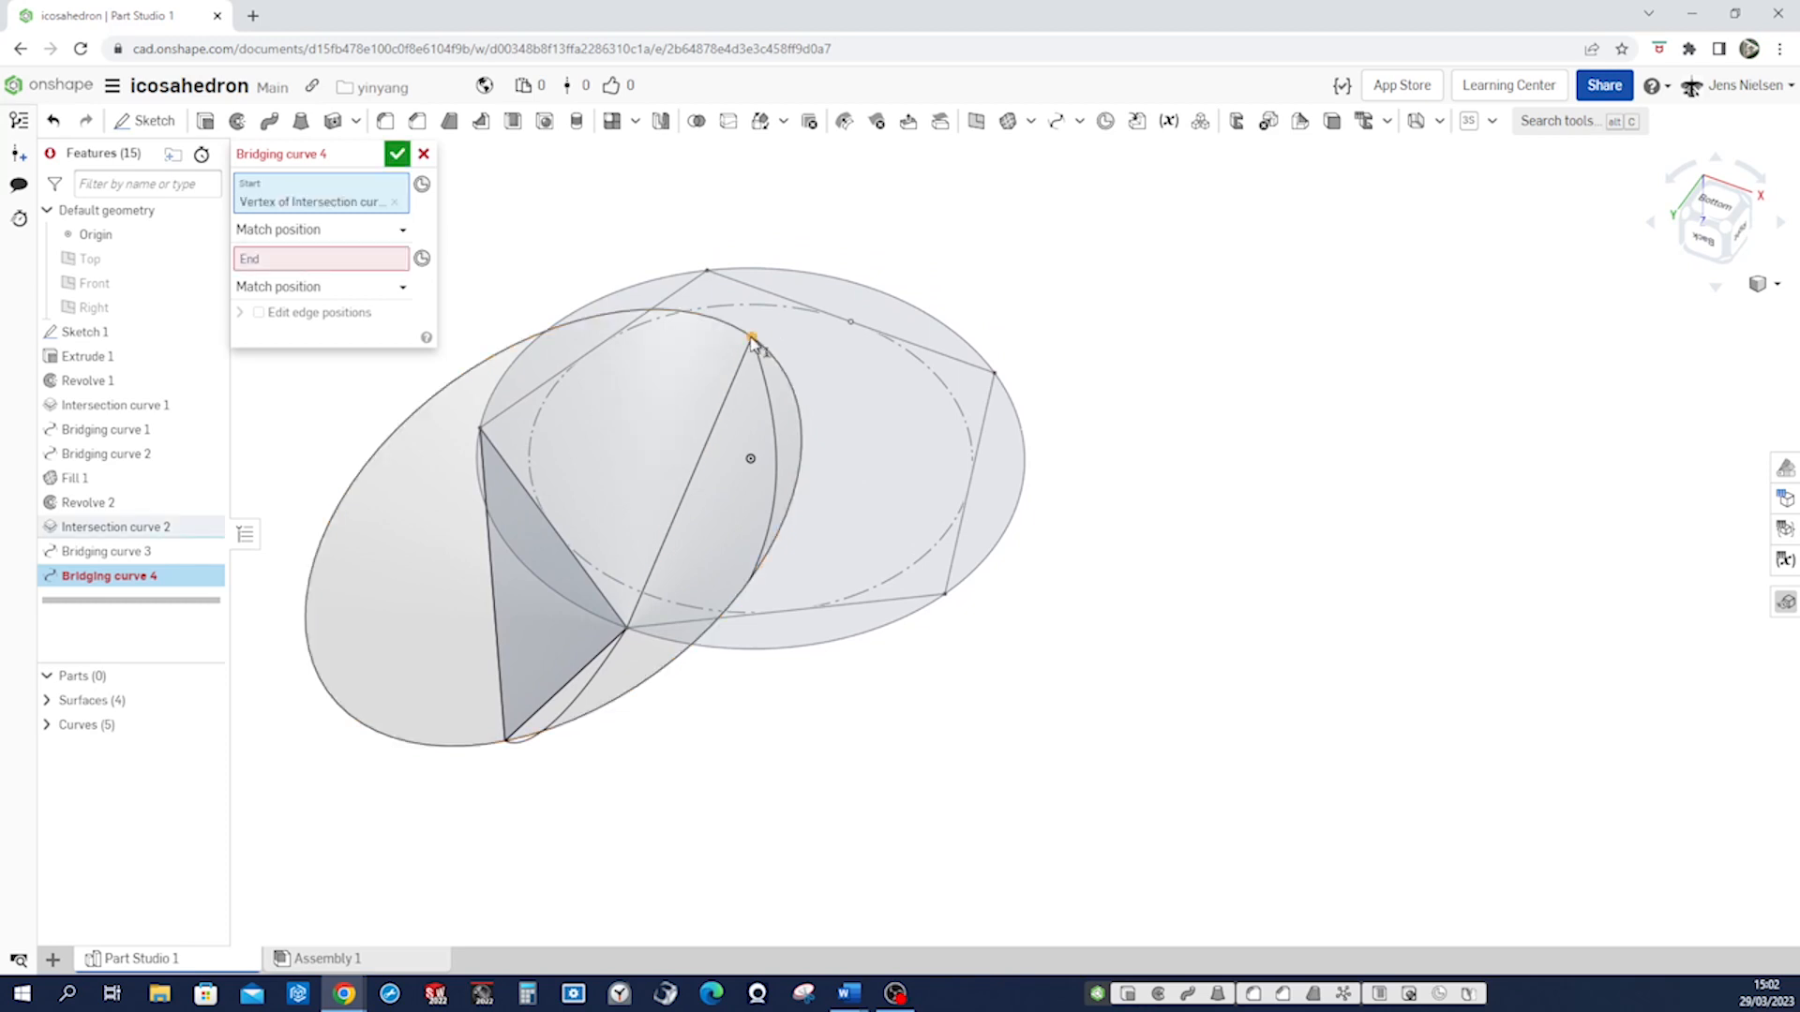
click(345, 263)
click(480, 429)
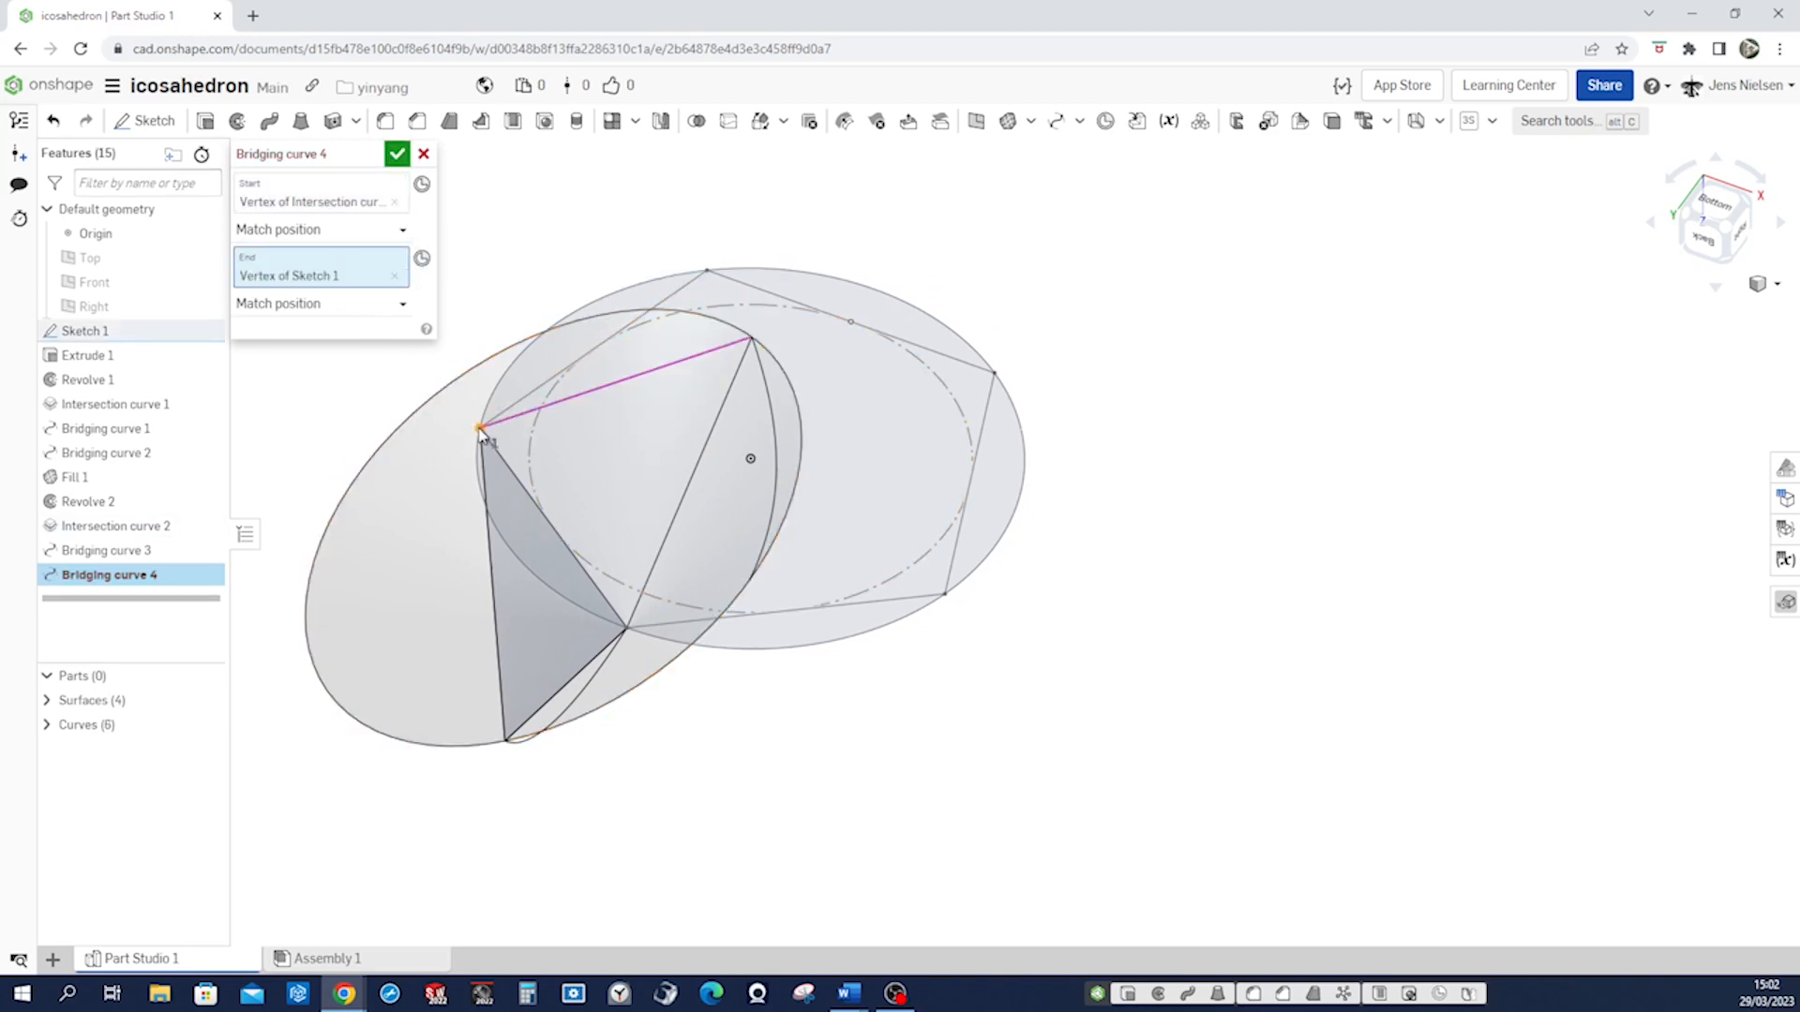
click(397, 158)
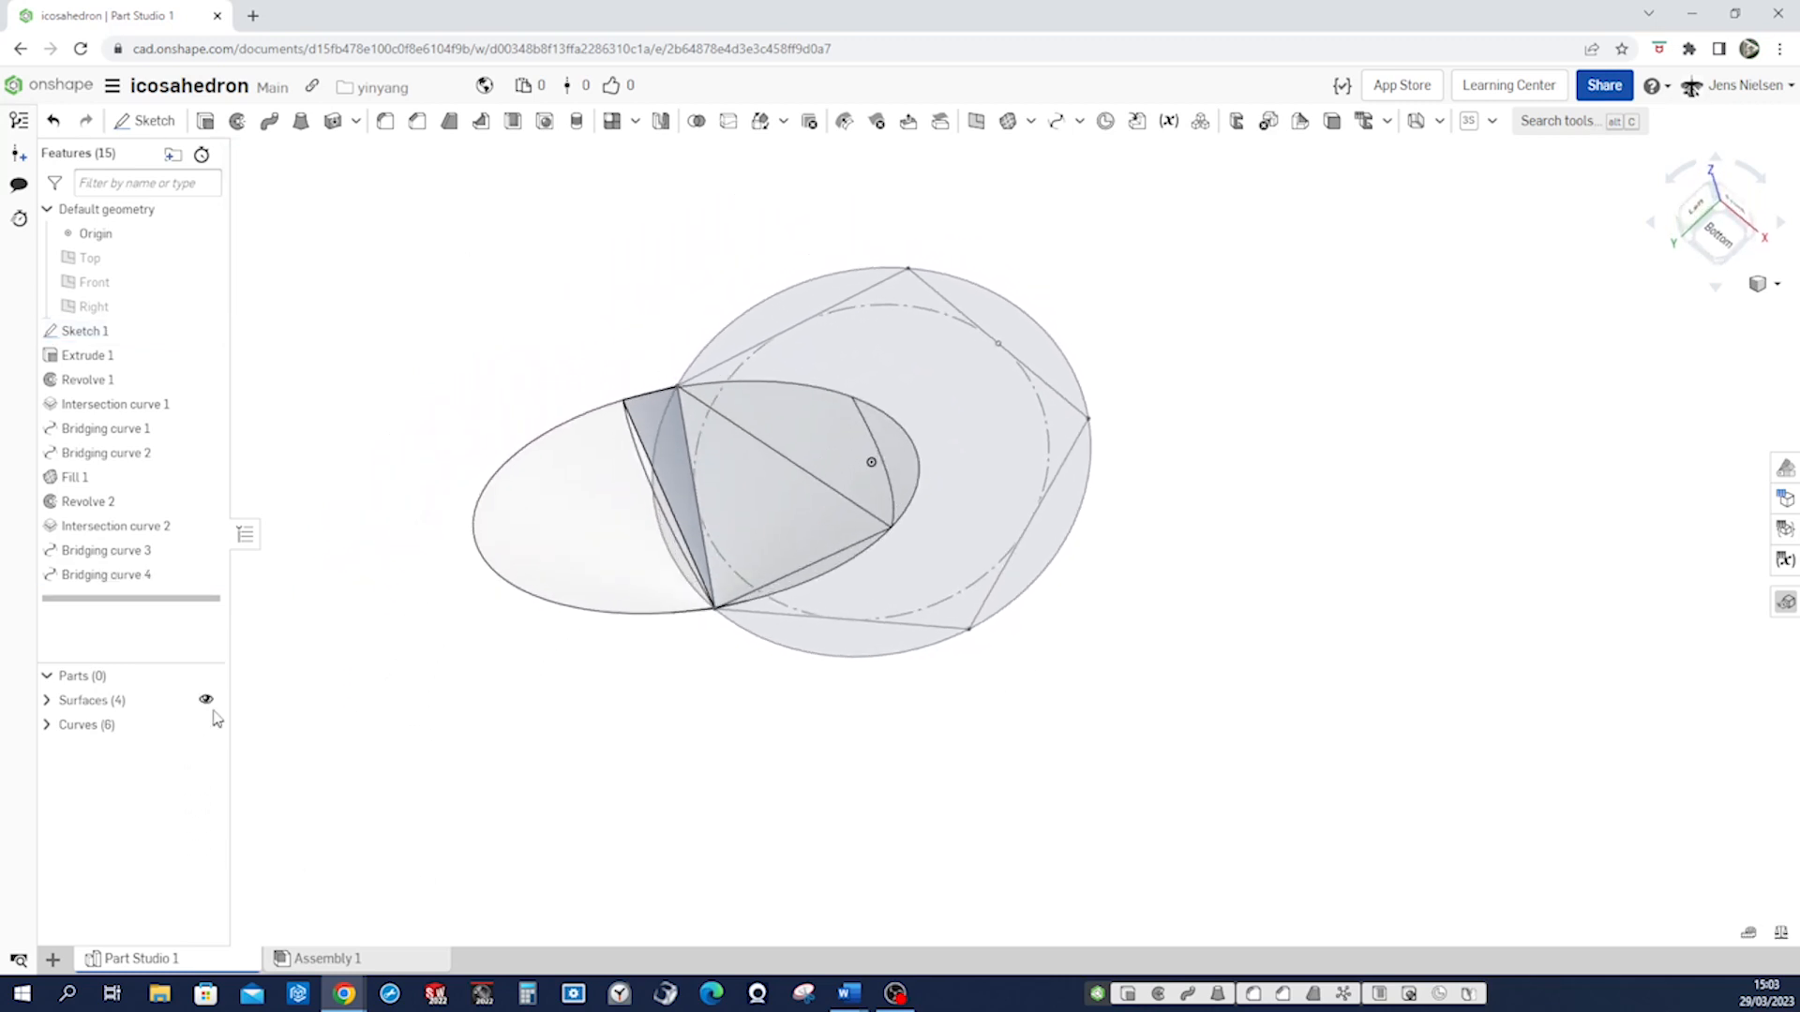
Expand the surfaces and curves lists and check which geometry Surface 4 refers to.
click(46, 701)
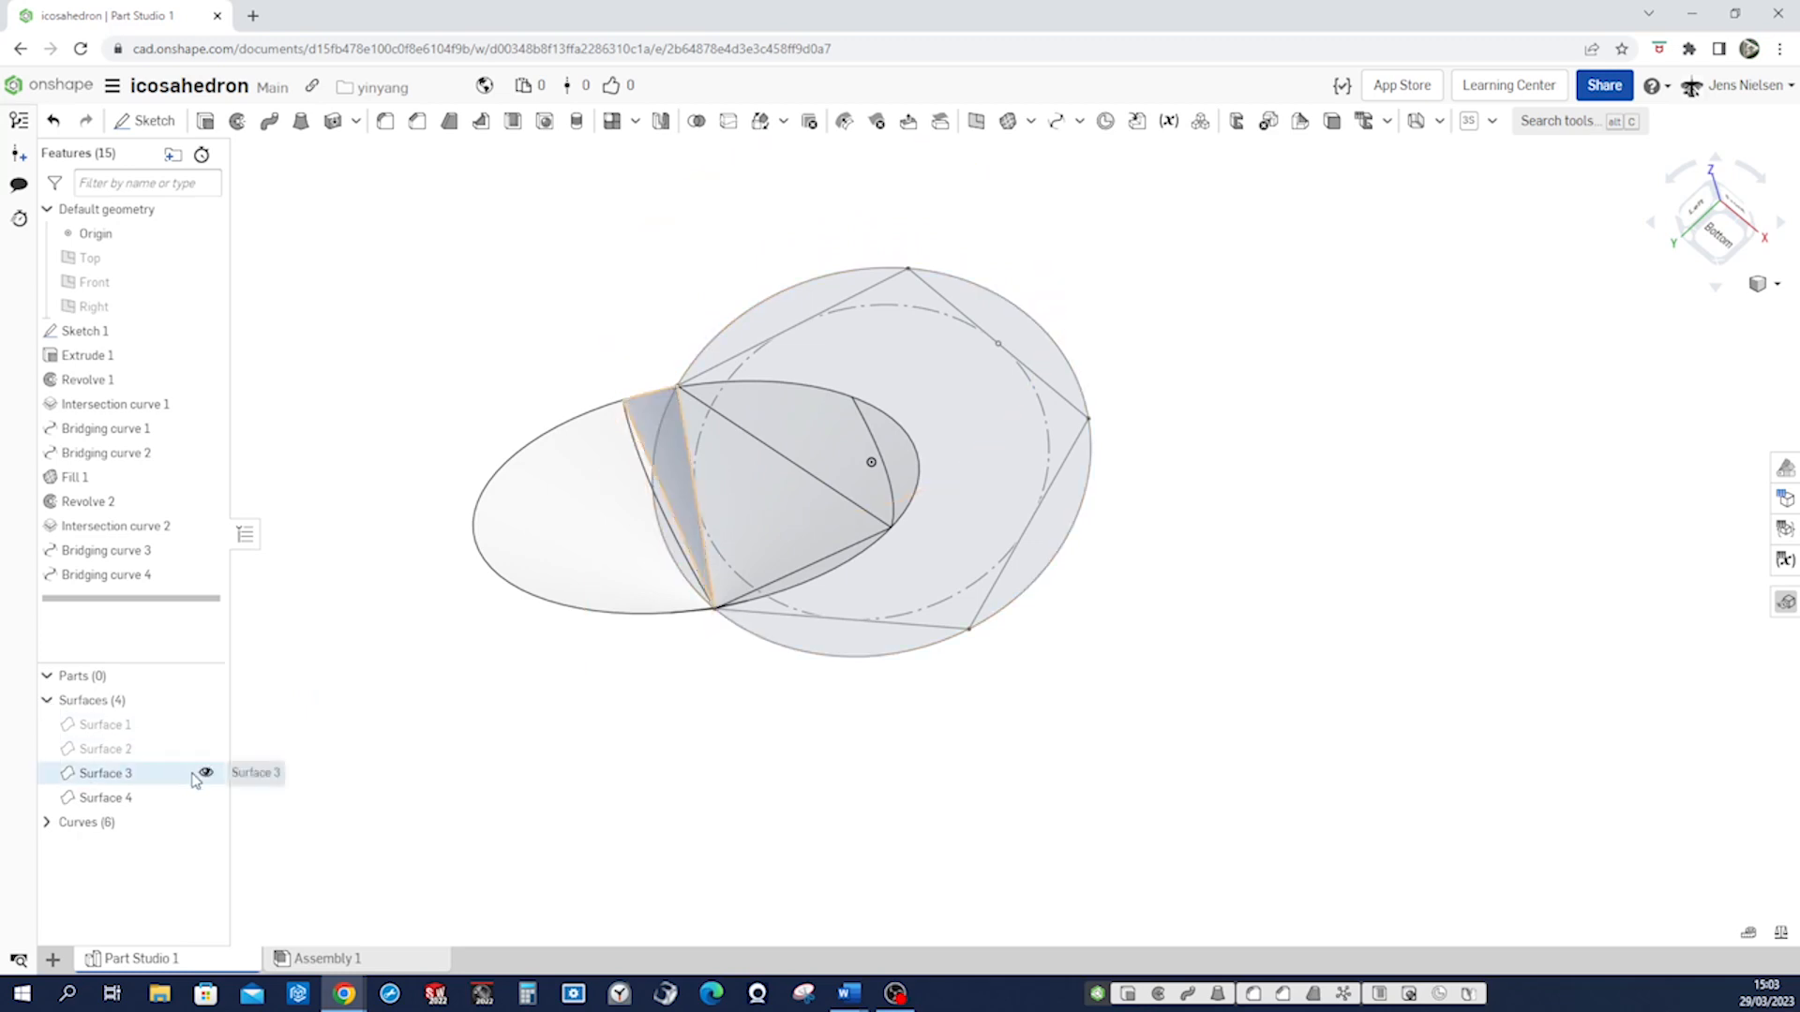
click(200, 802)
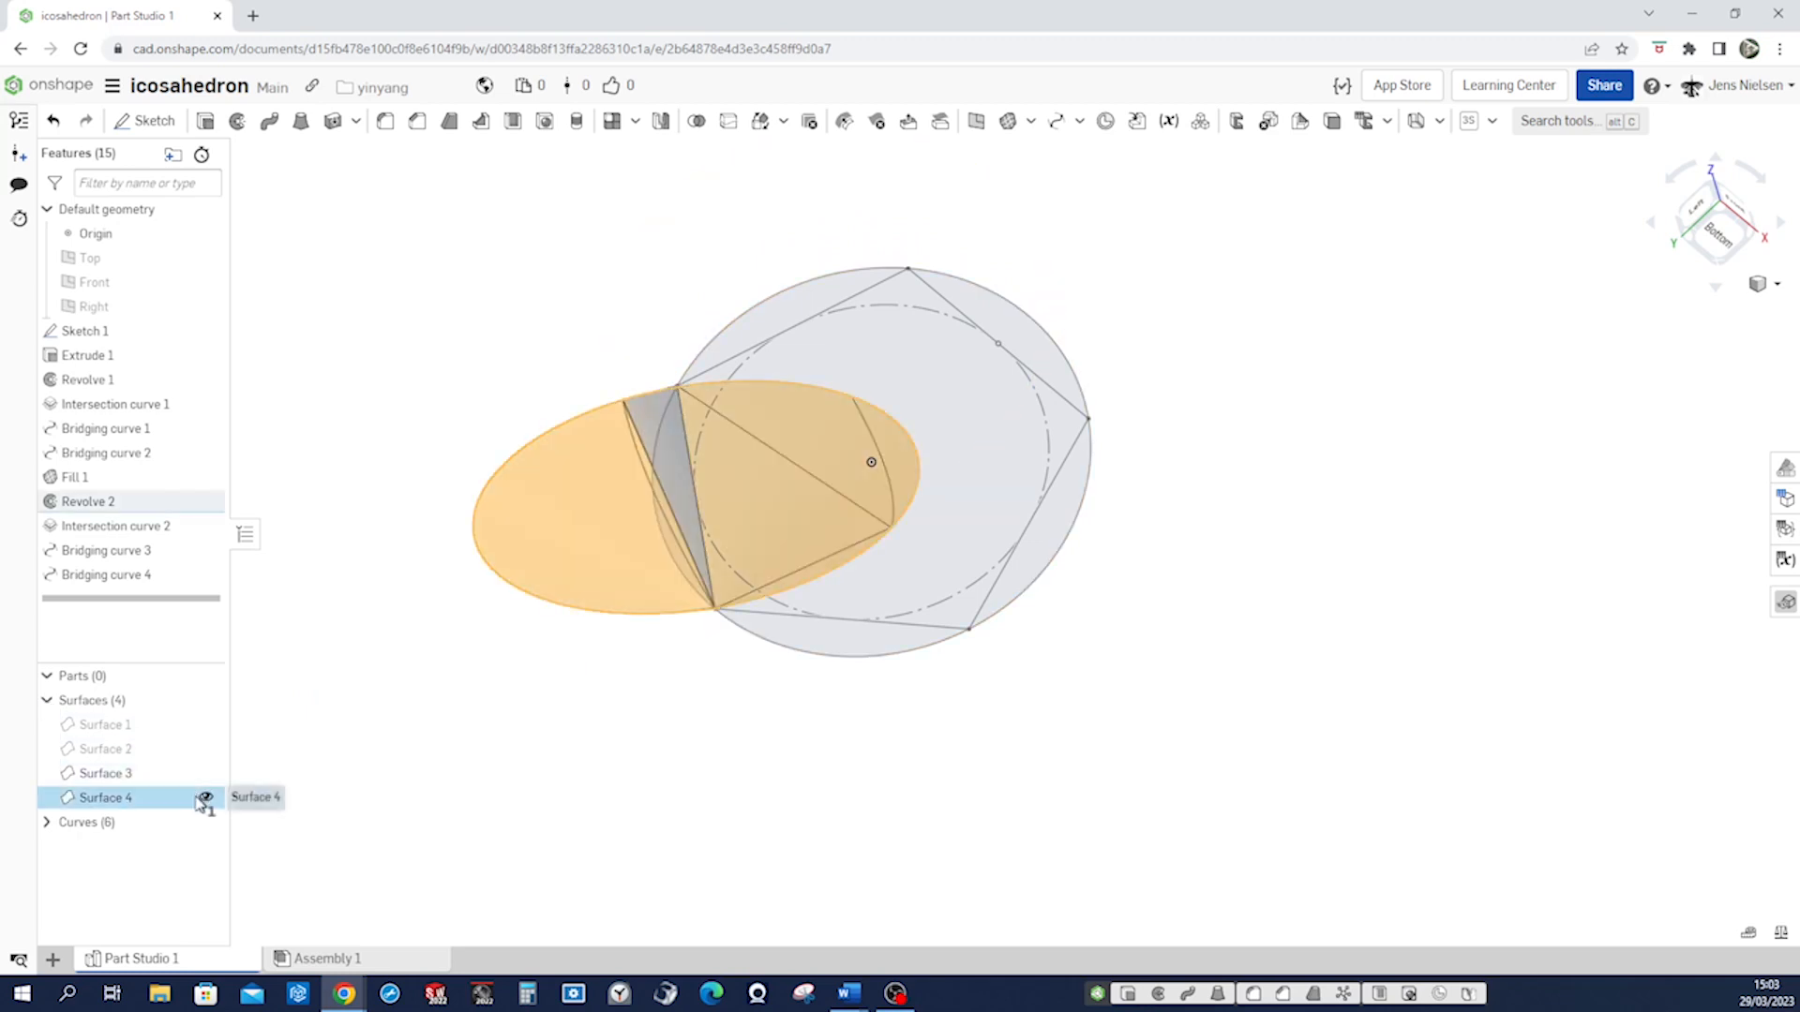
click(388, 819)
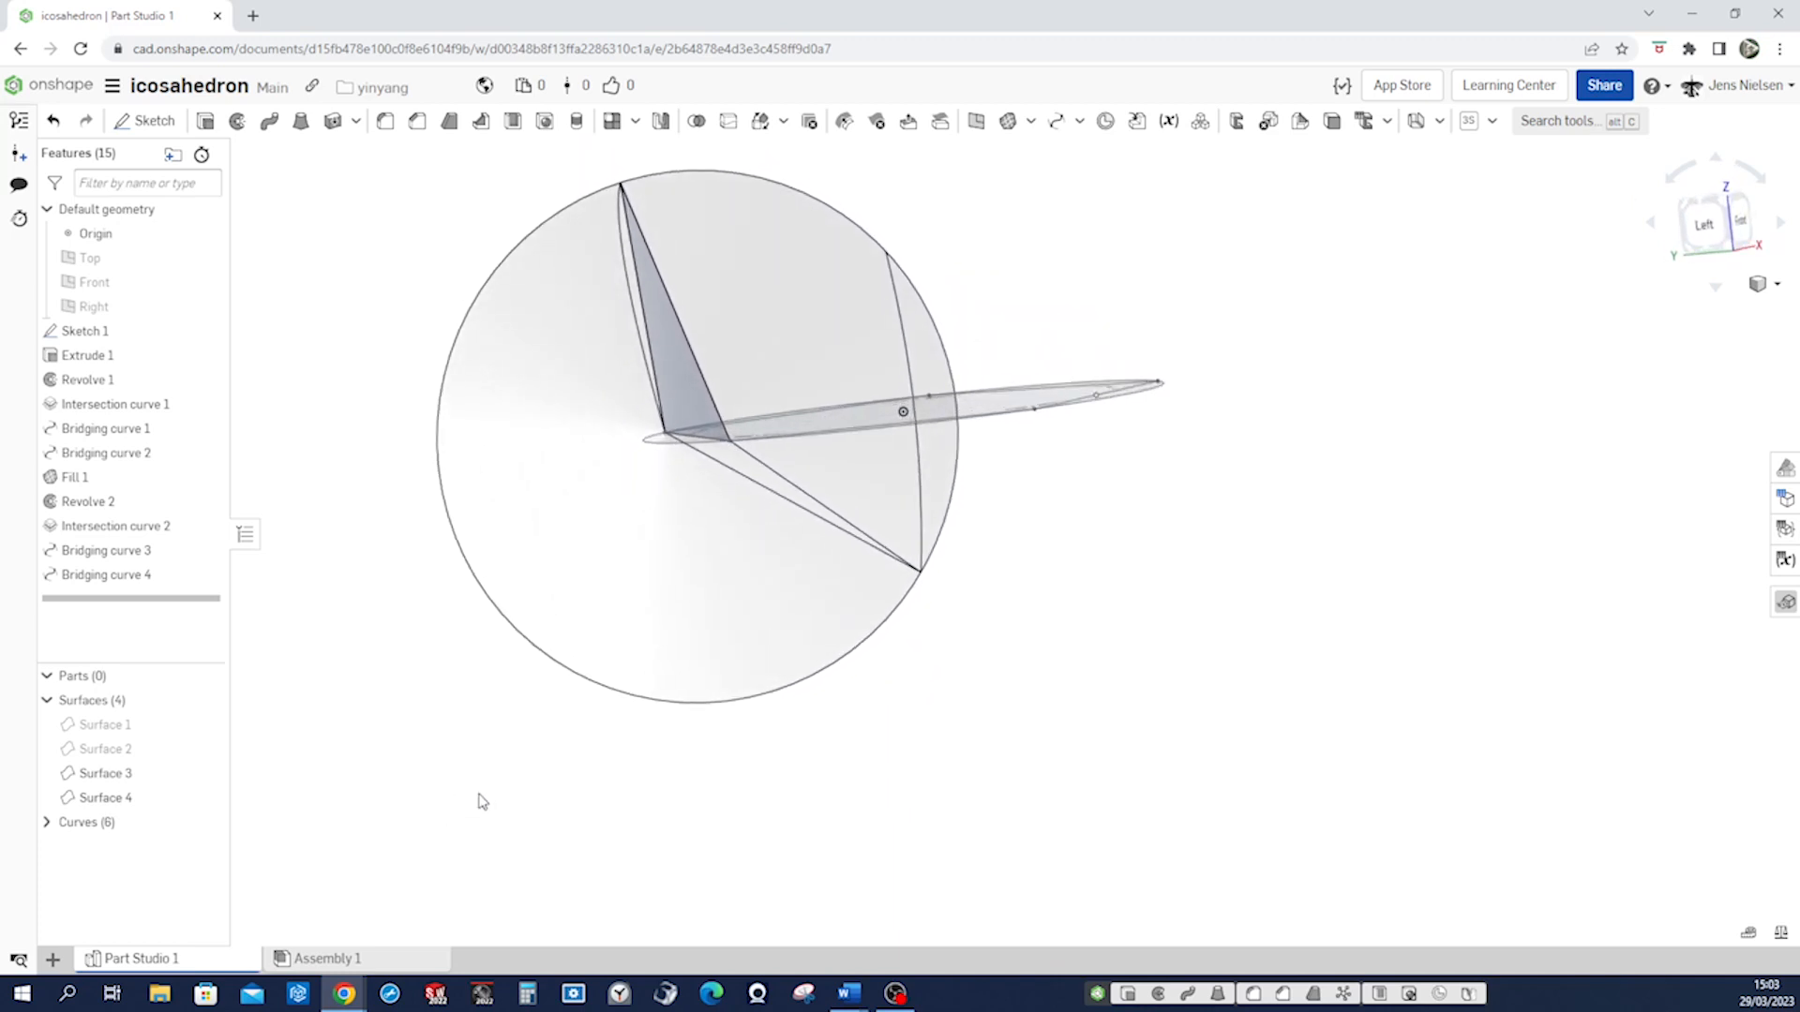
click(47, 822)
scroll(122, 843, down, 1)
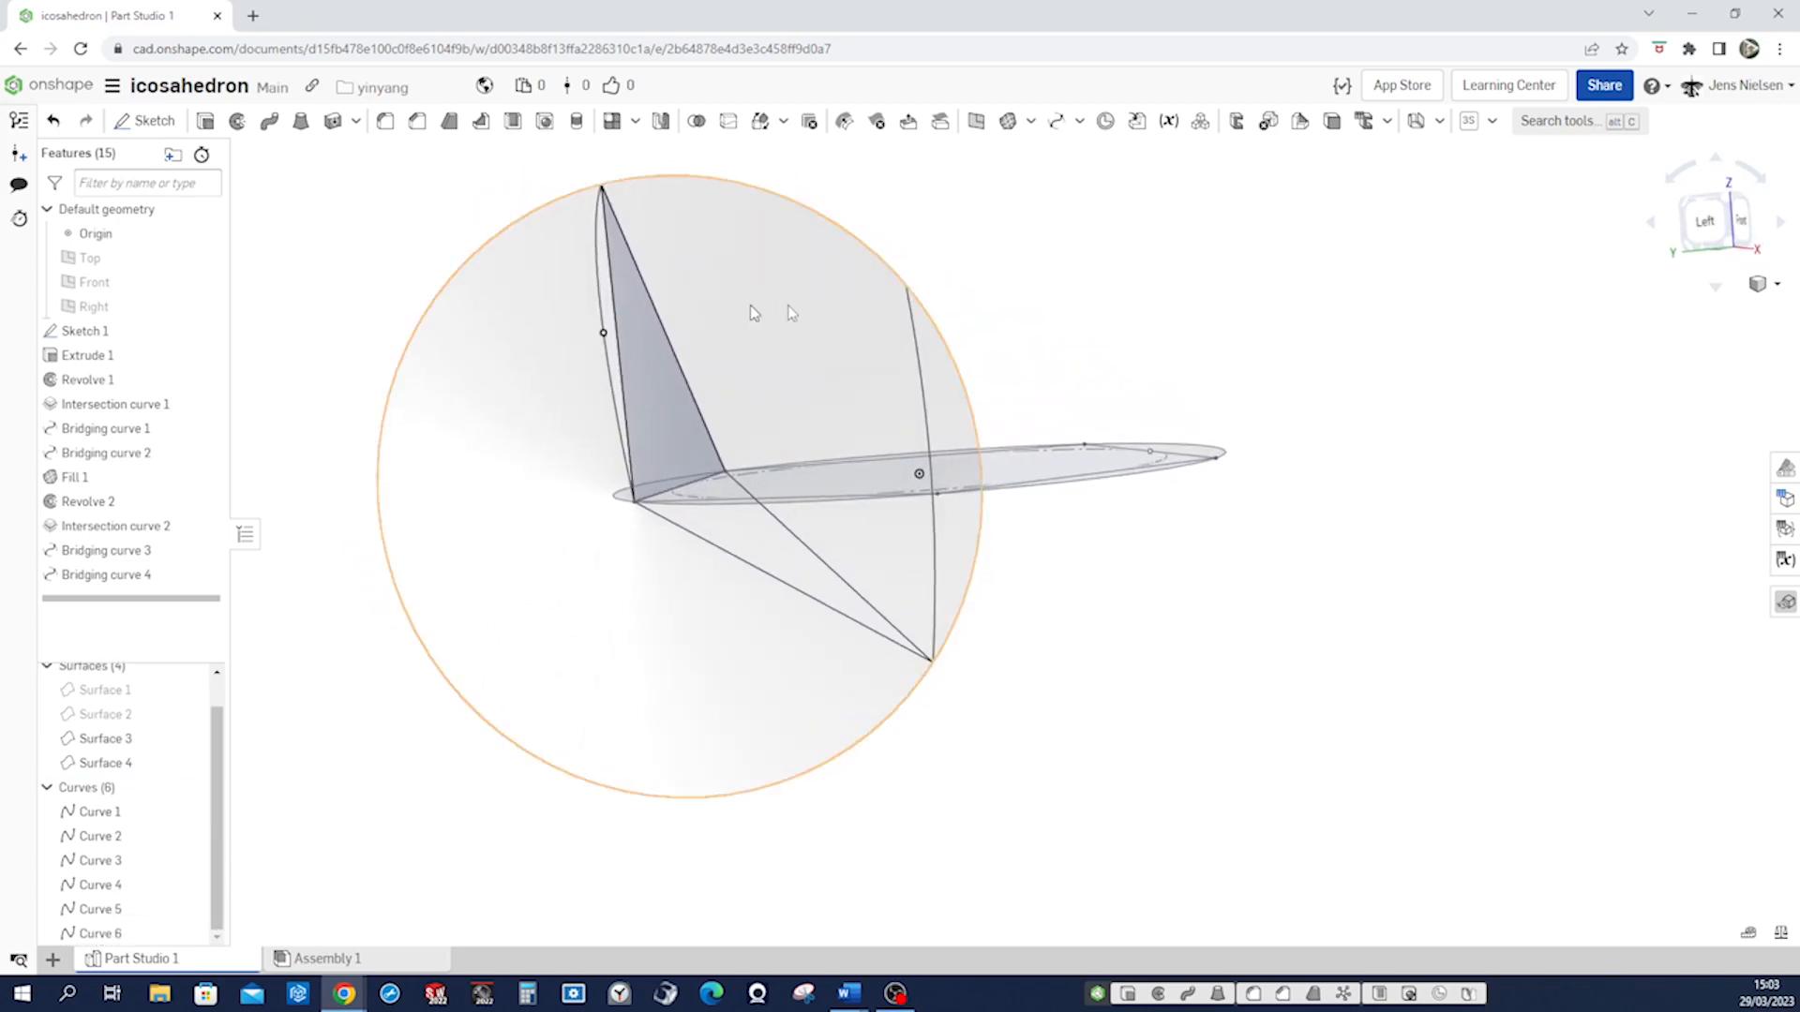
Fill the triangle between the two lower bridging curves and the shared pentagon edge, adding it to the existing surface with Merge with all.
click(1008, 129)
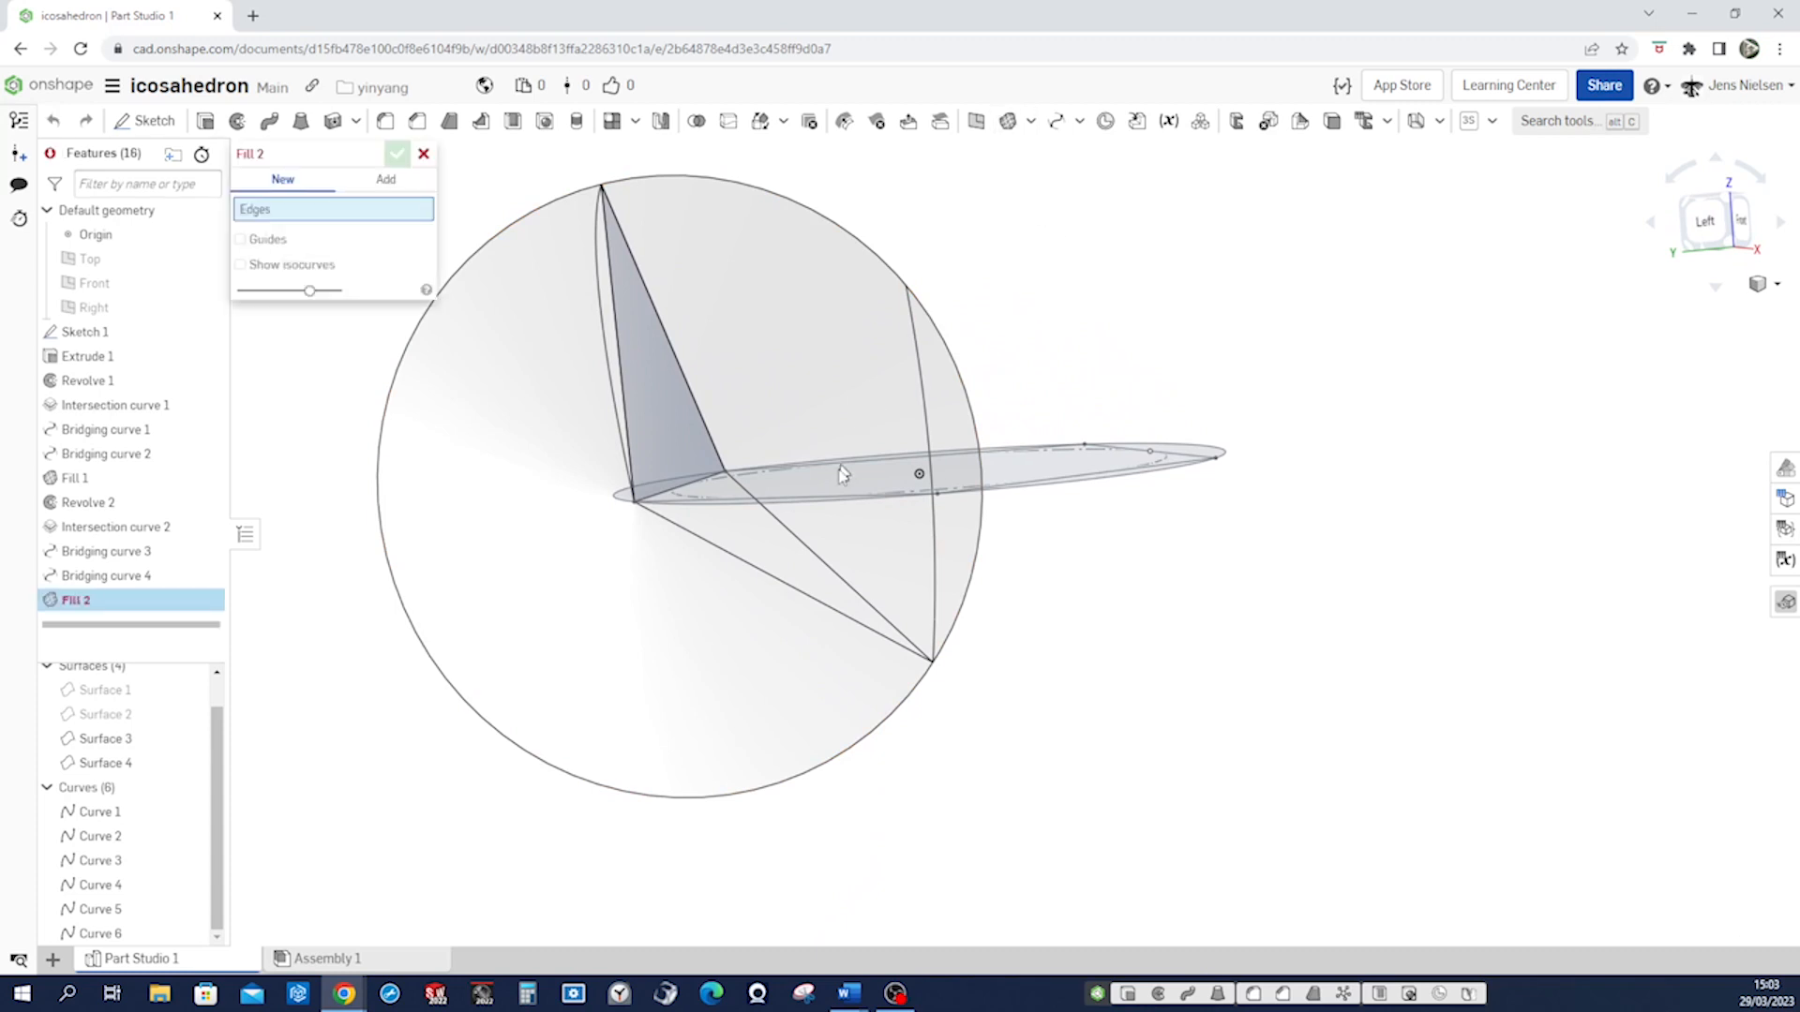
click(818, 559)
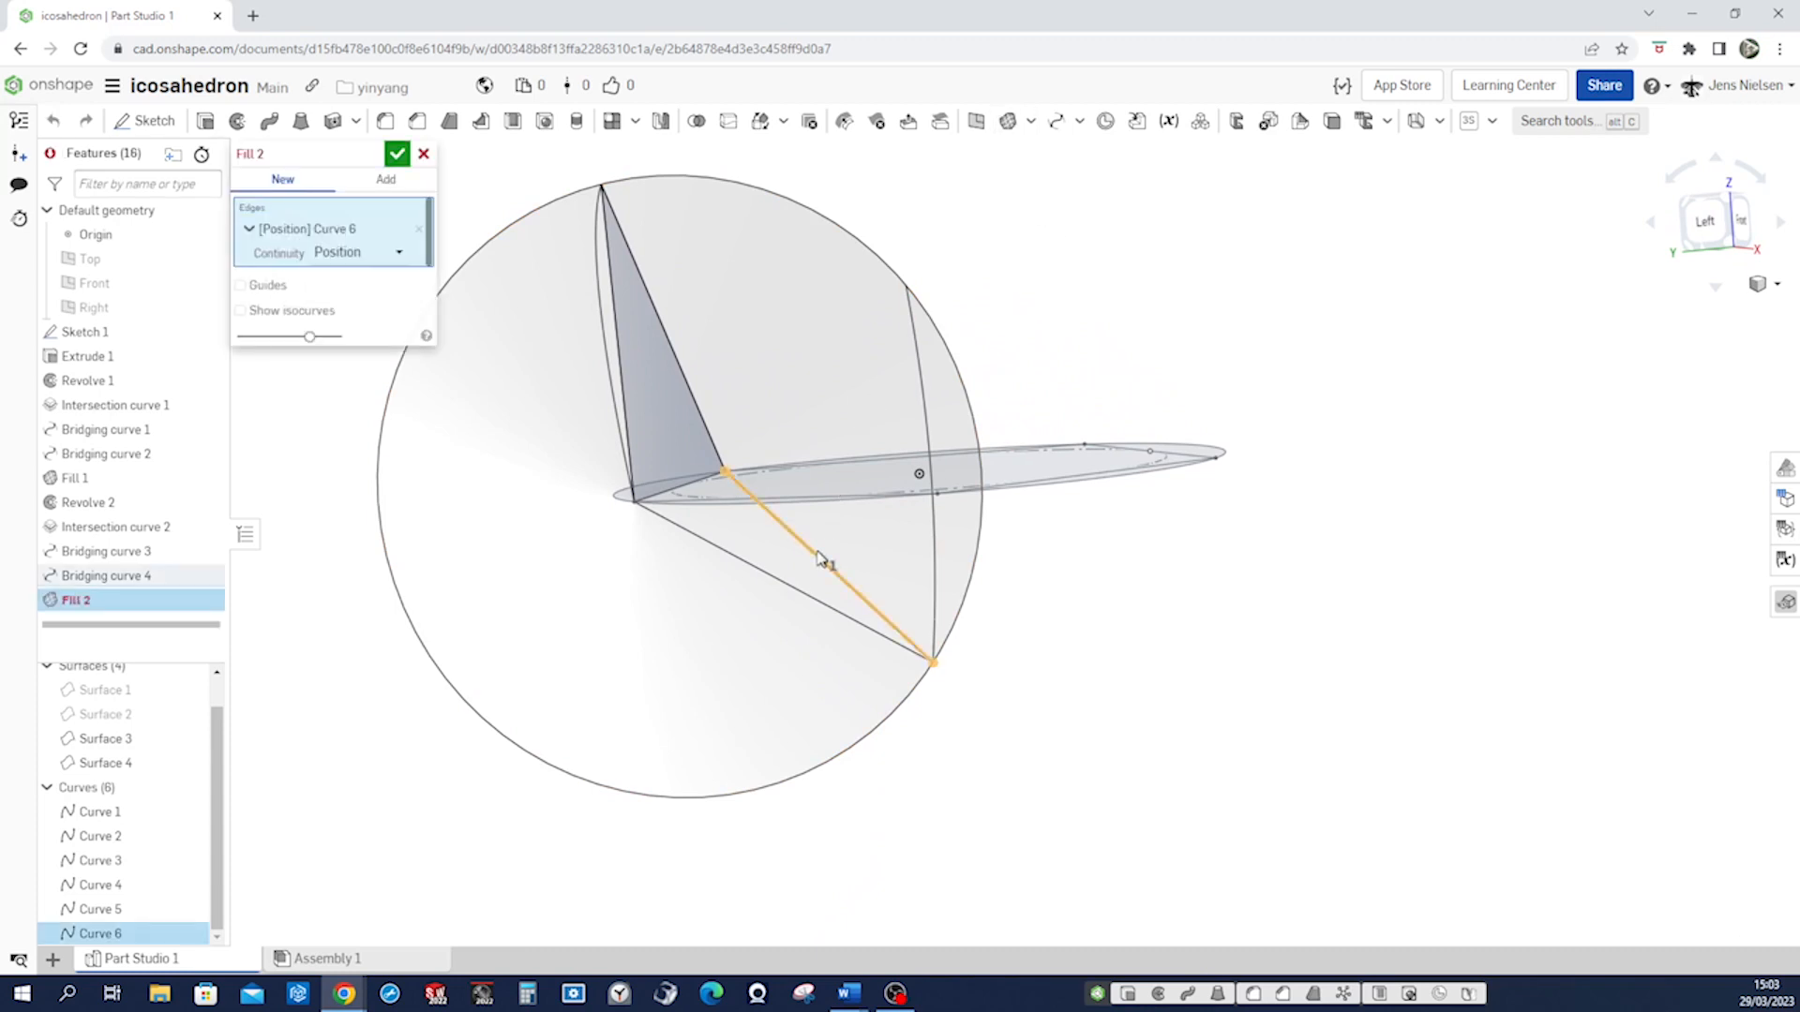
click(814, 601)
click(678, 489)
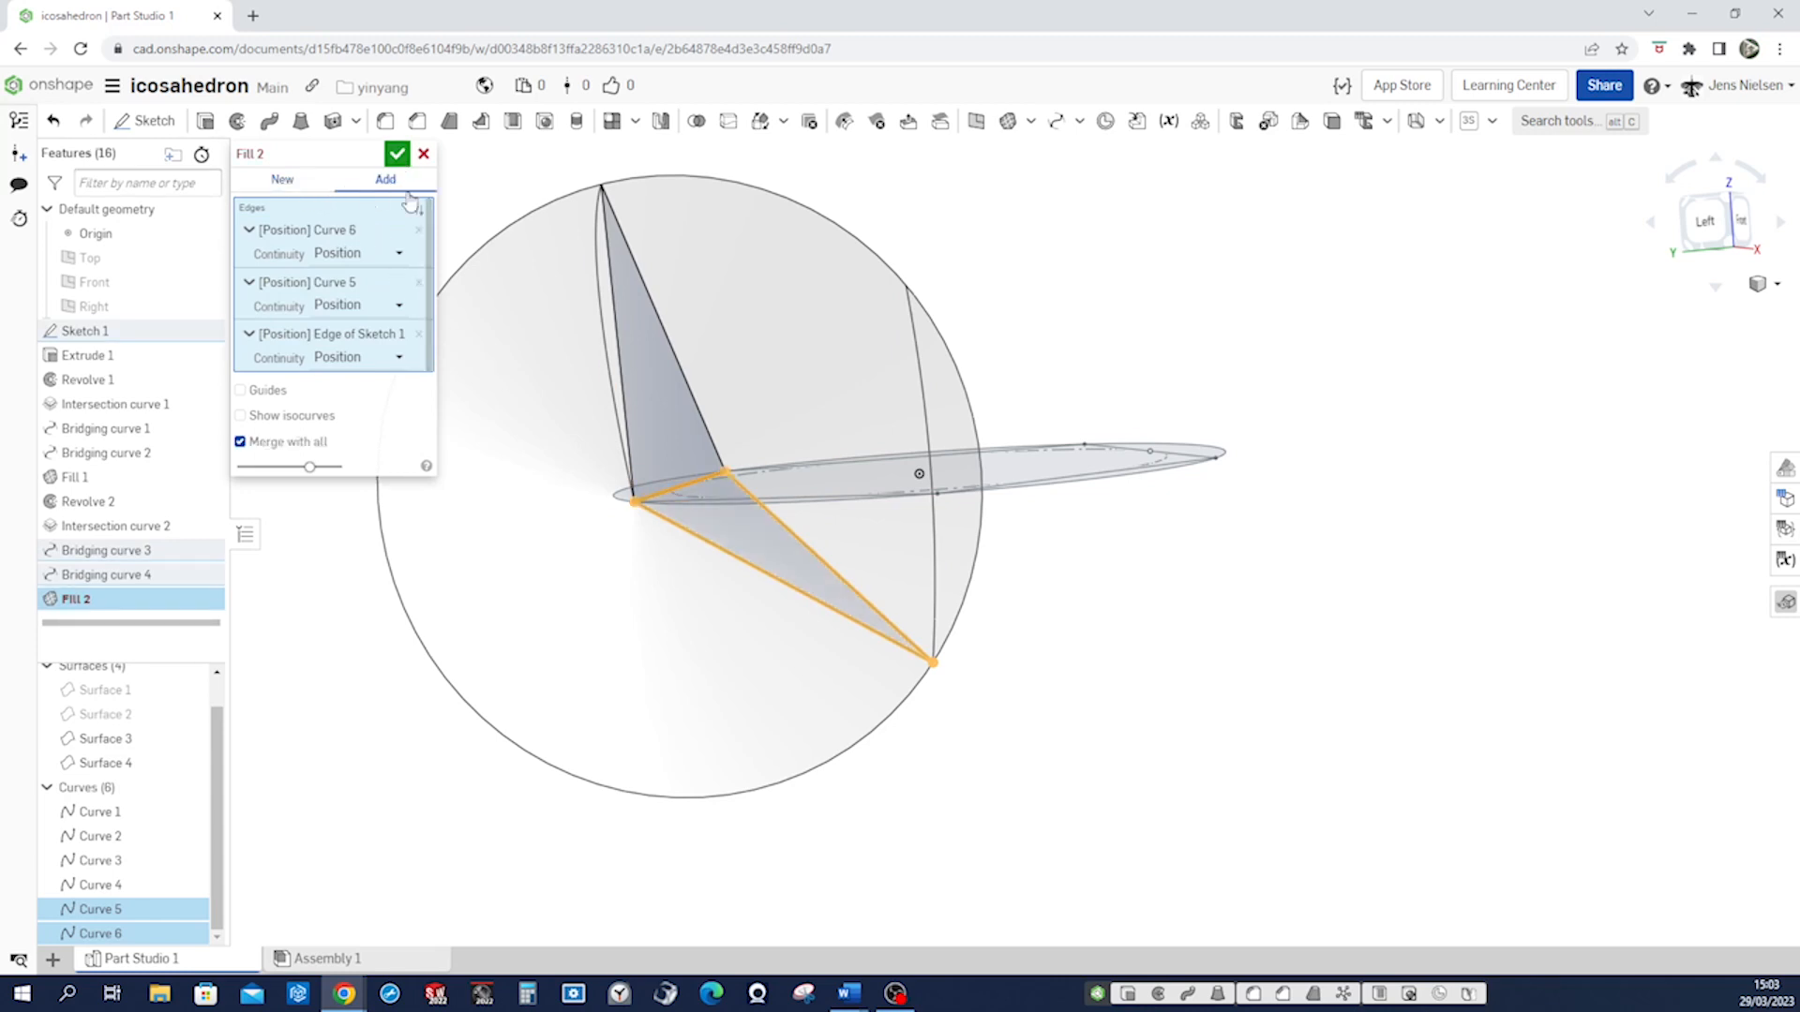
click(397, 154)
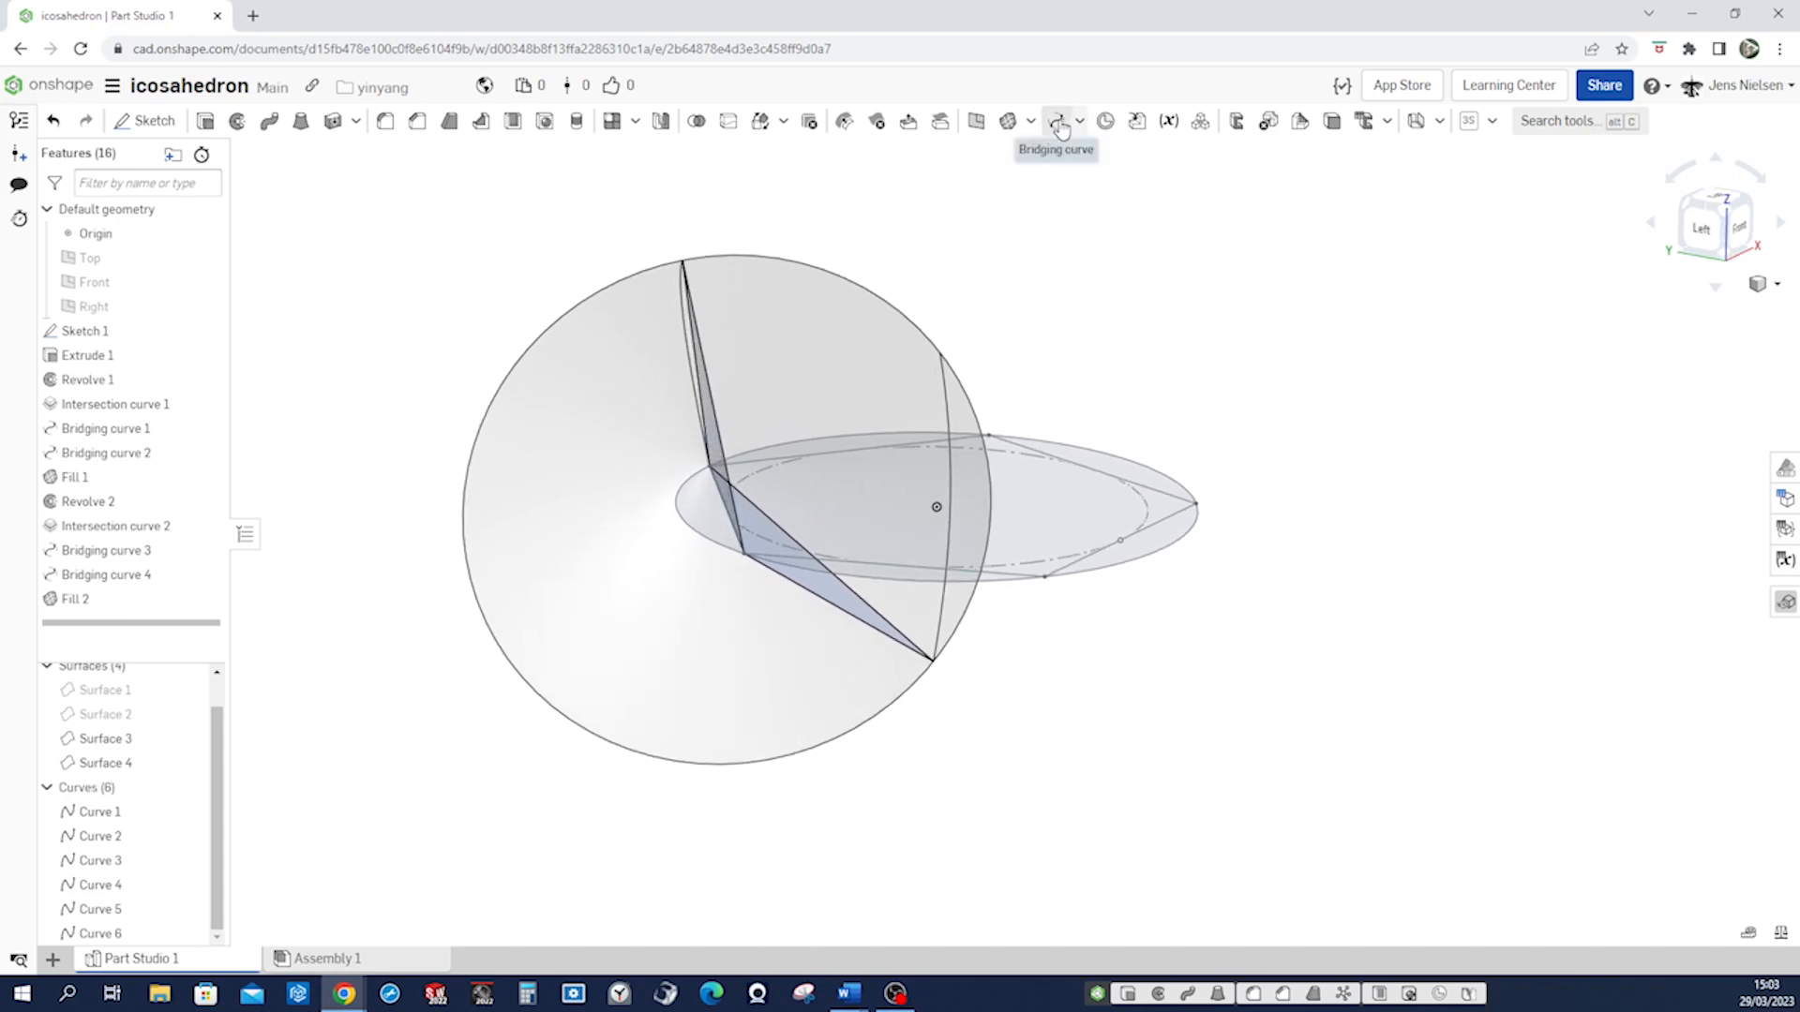
Create a bridging curve from the pentagon sketch's centre point to the lower tip of the second triangle, matching position at both ends.
click(1058, 121)
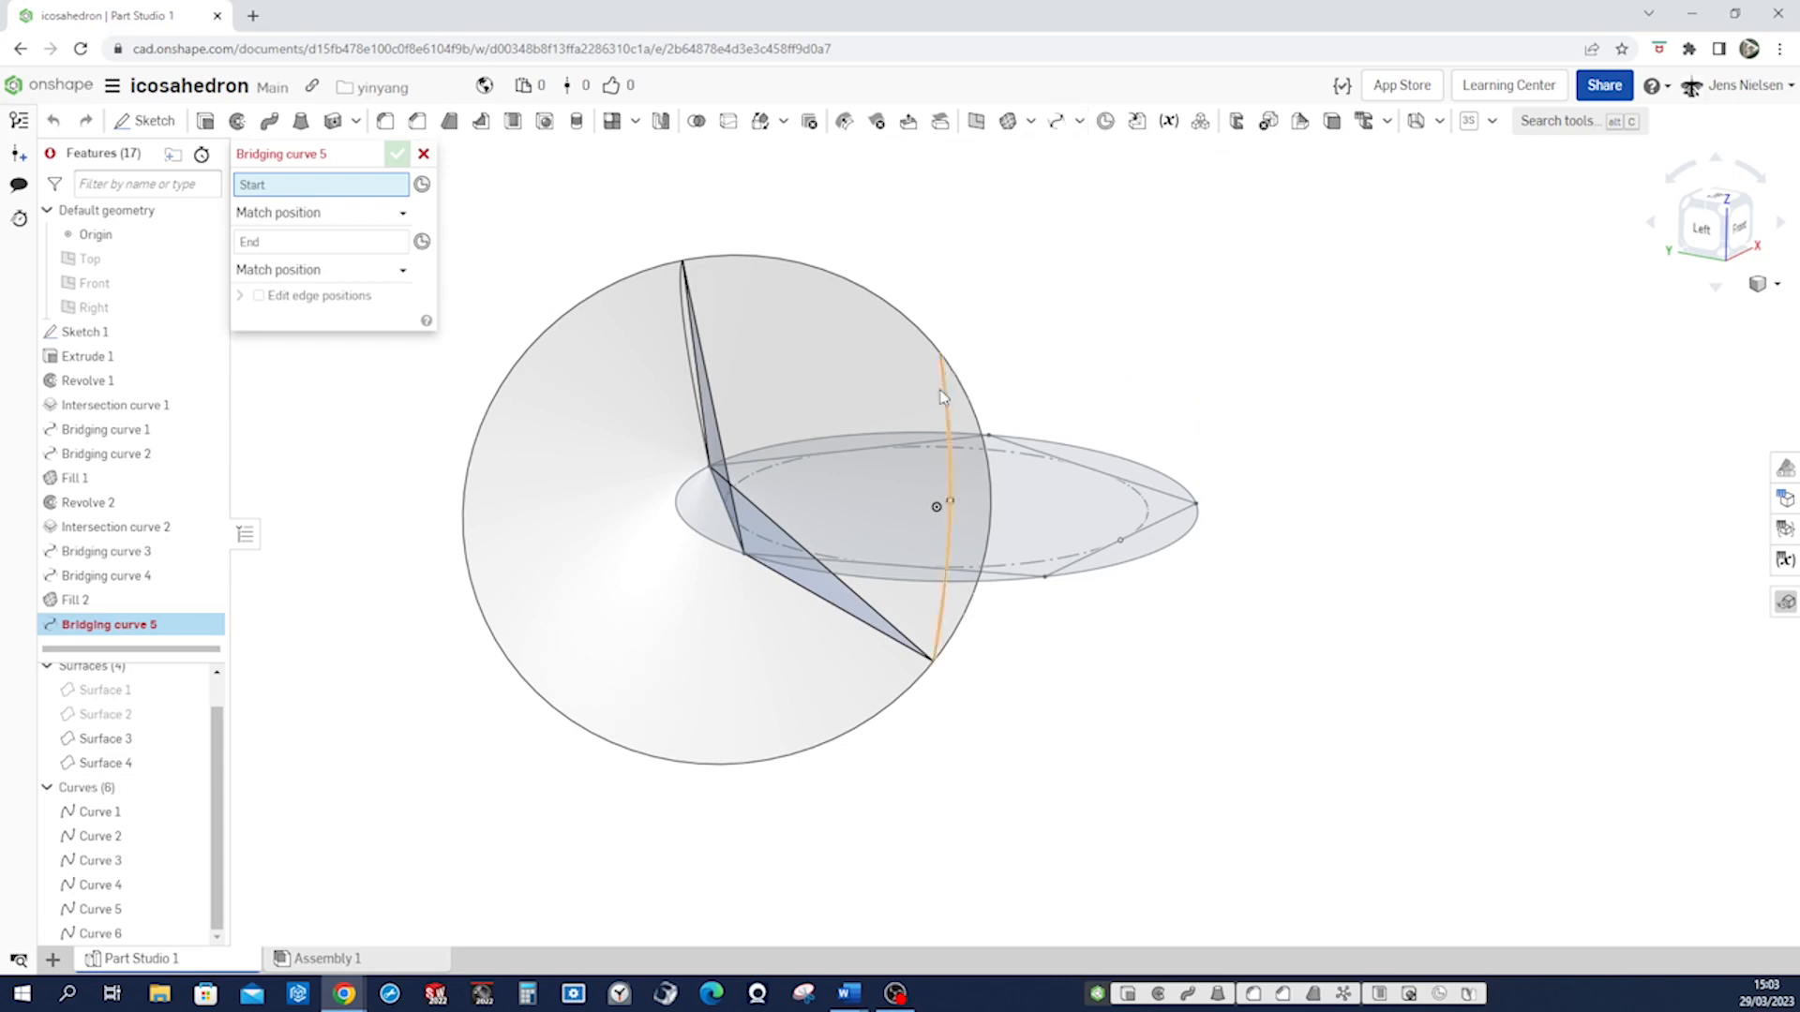
click(939, 511)
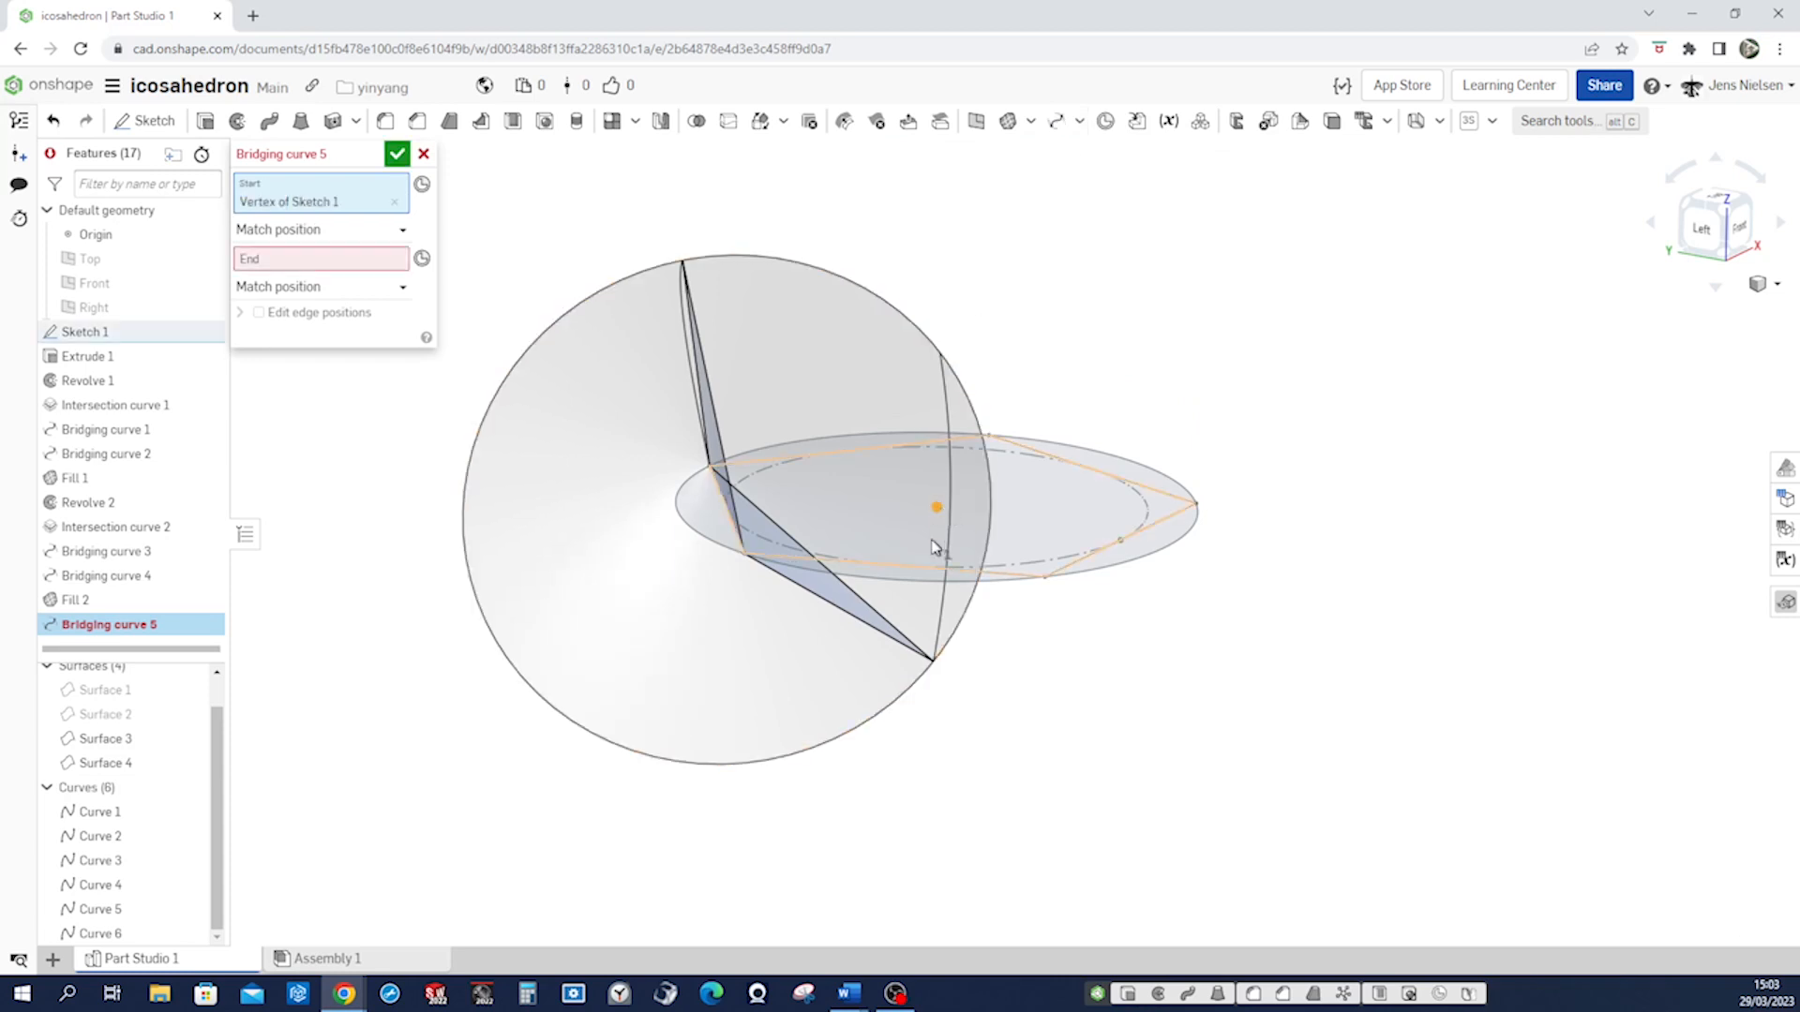
click(935, 664)
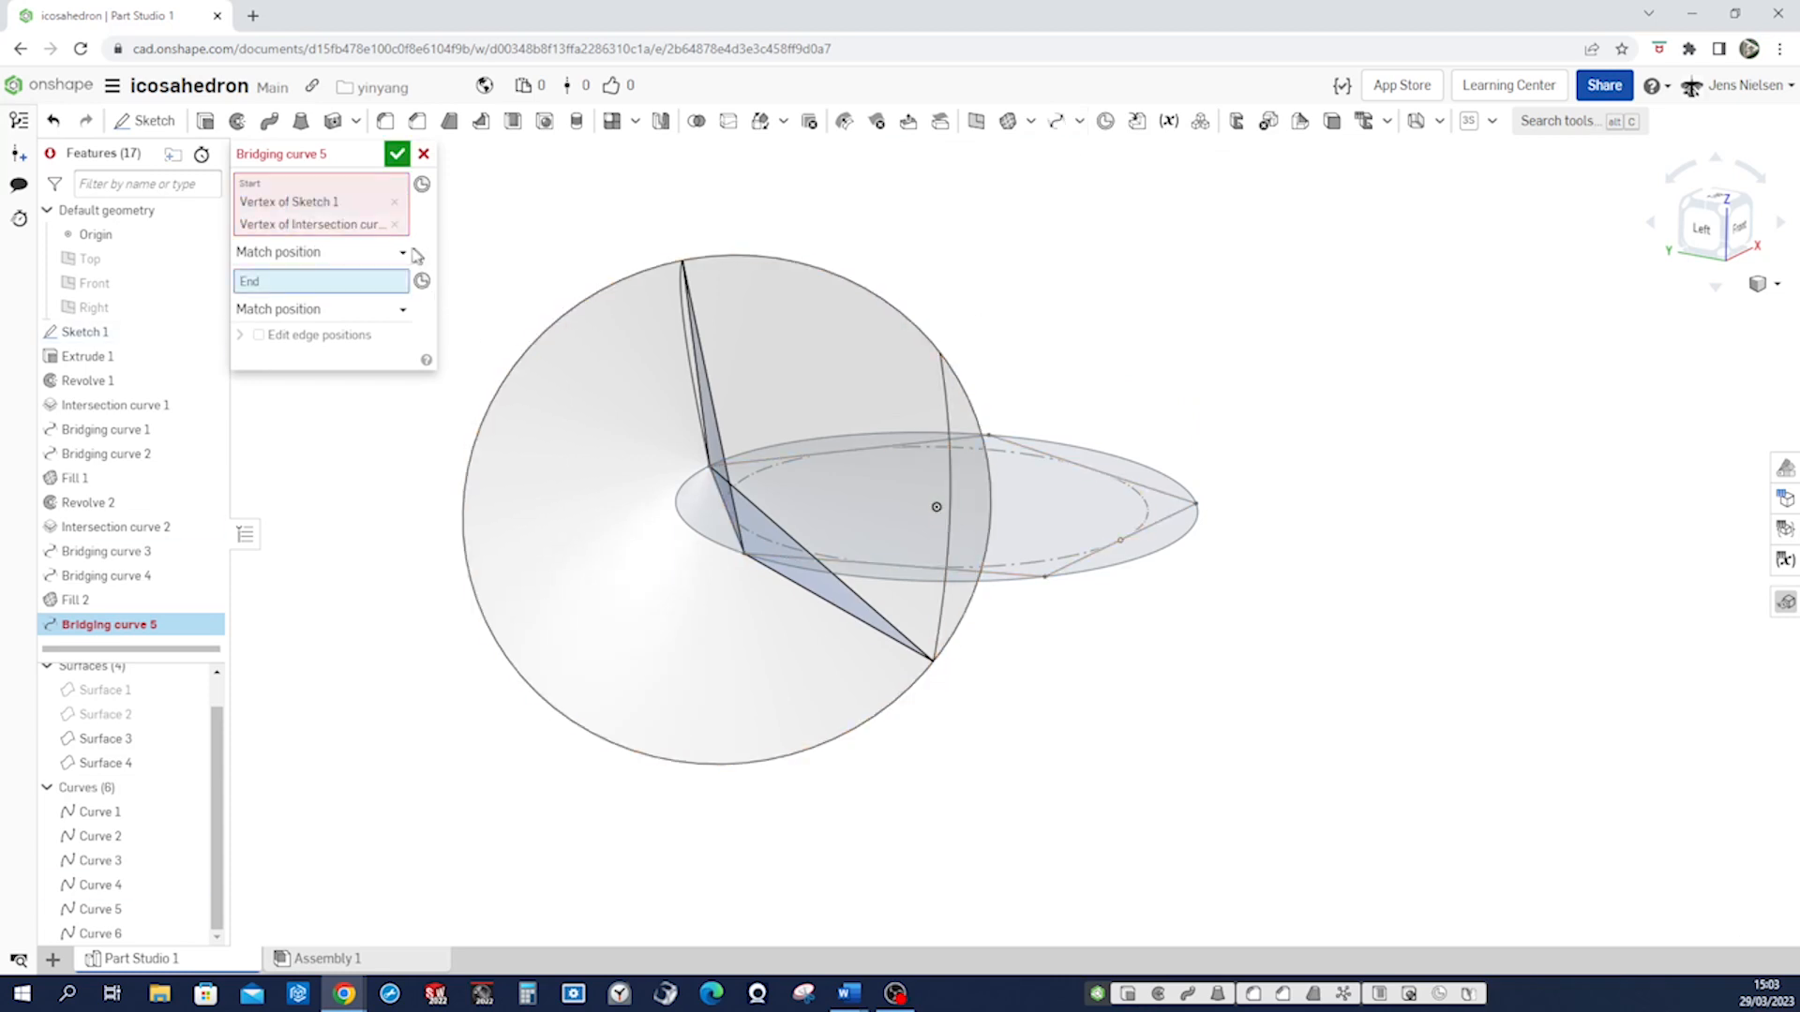
click(395, 224)
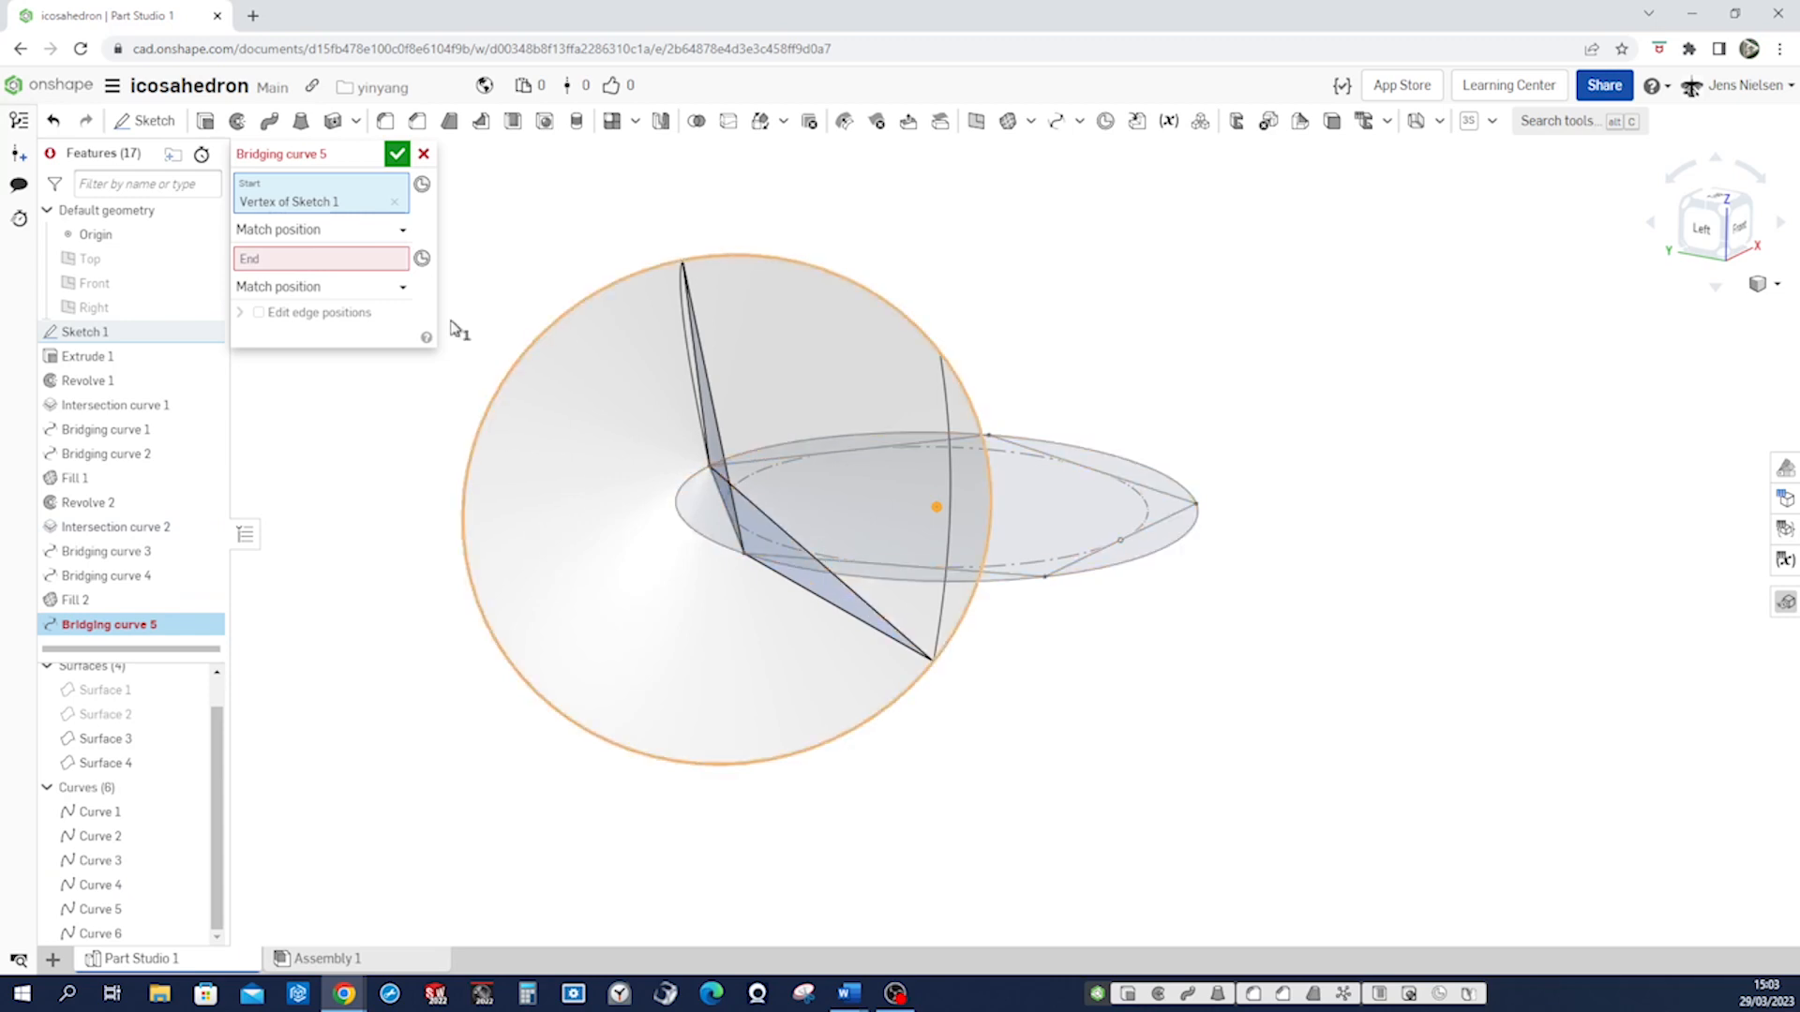
click(364, 253)
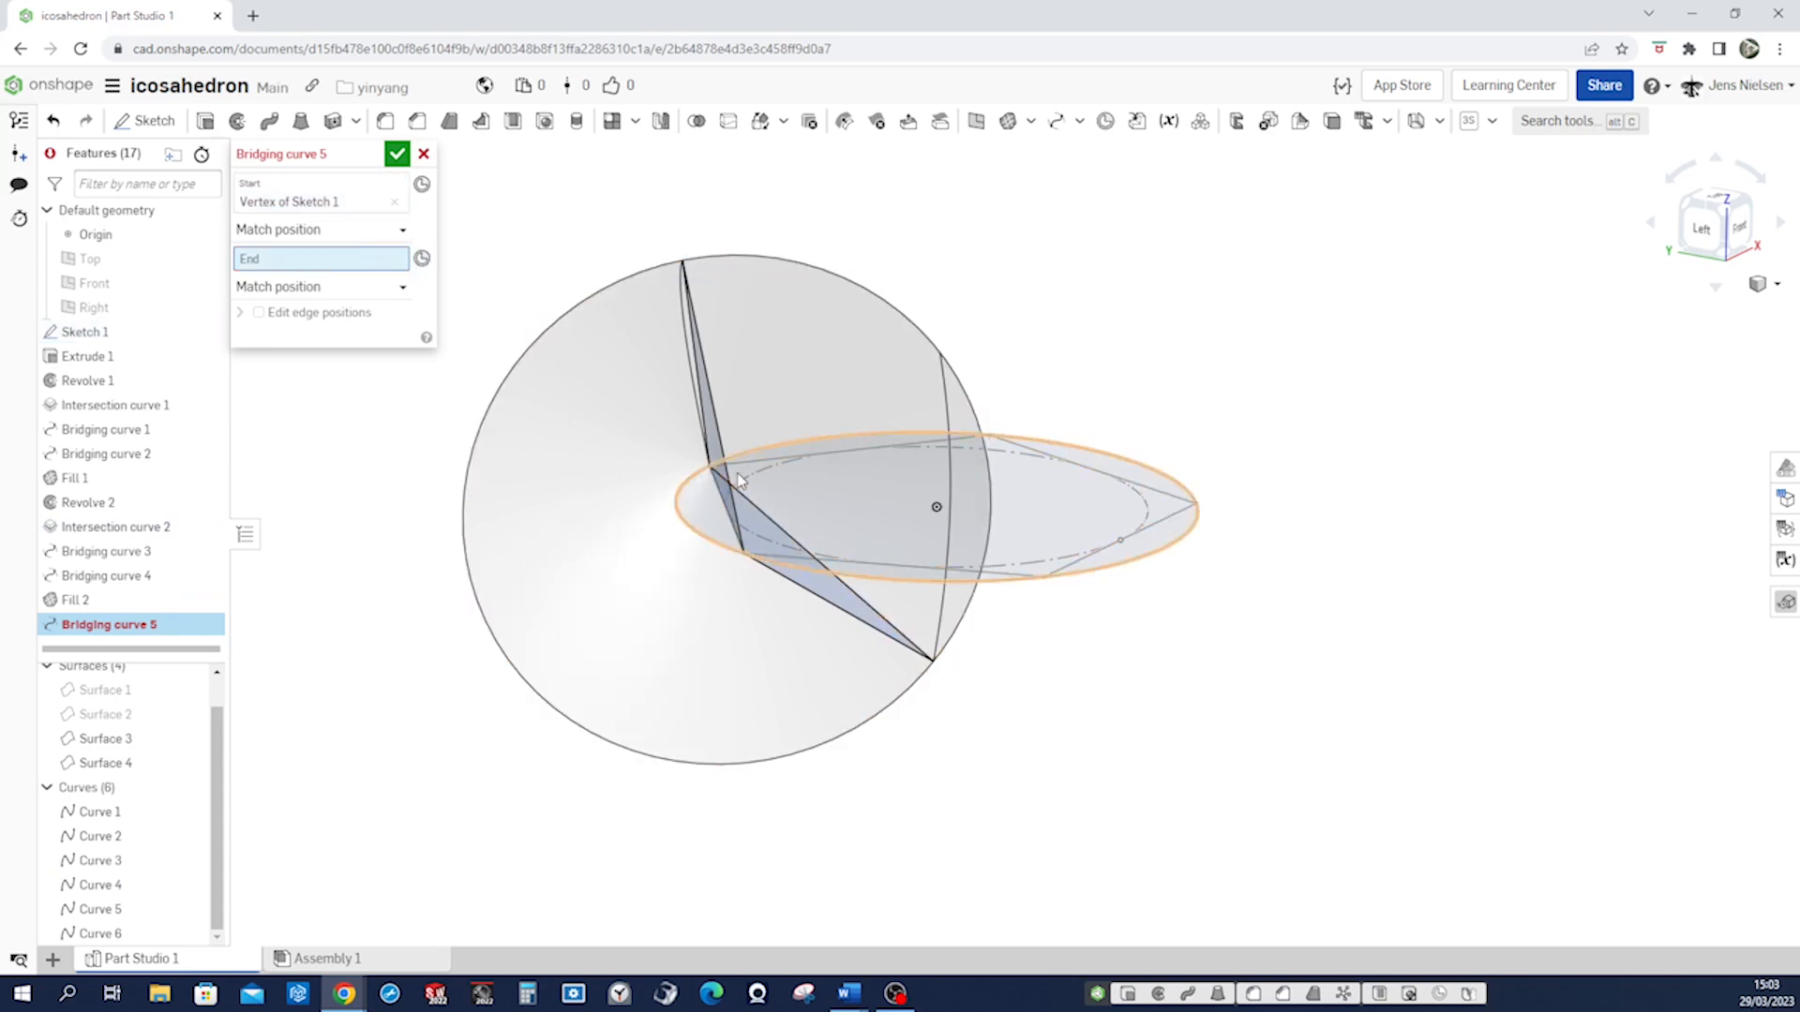
click(934, 662)
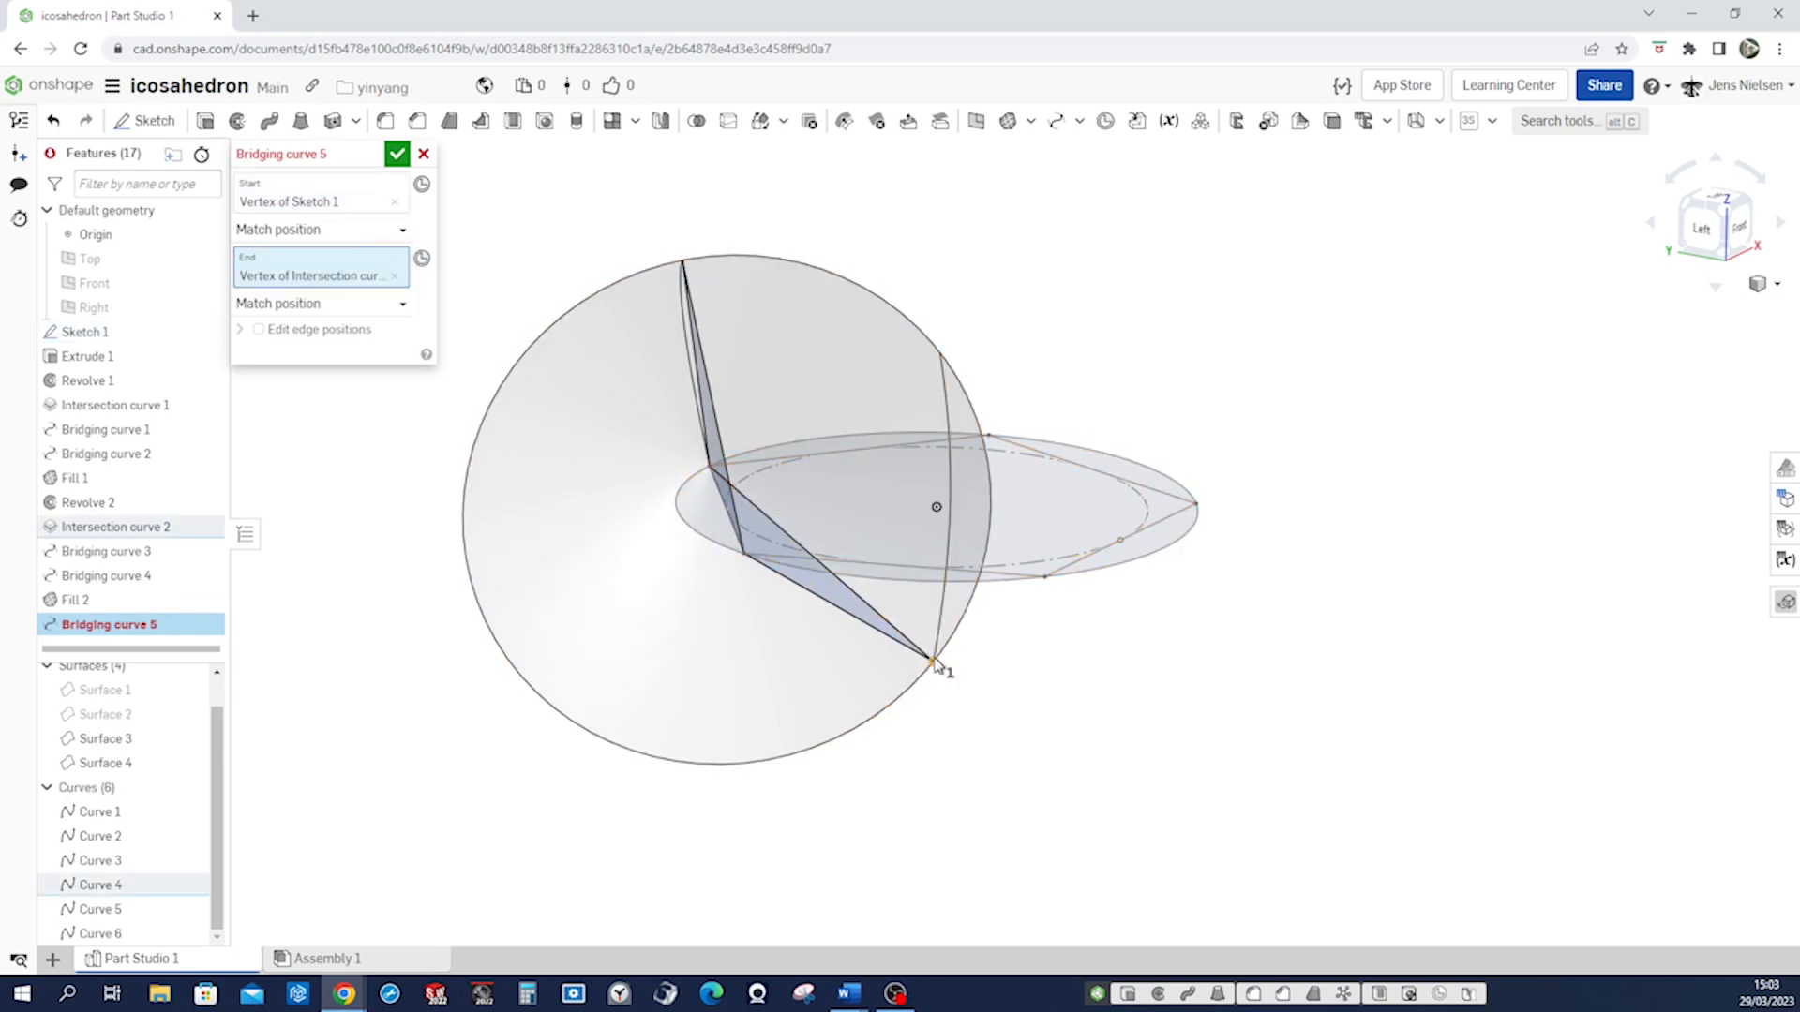
click(396, 156)
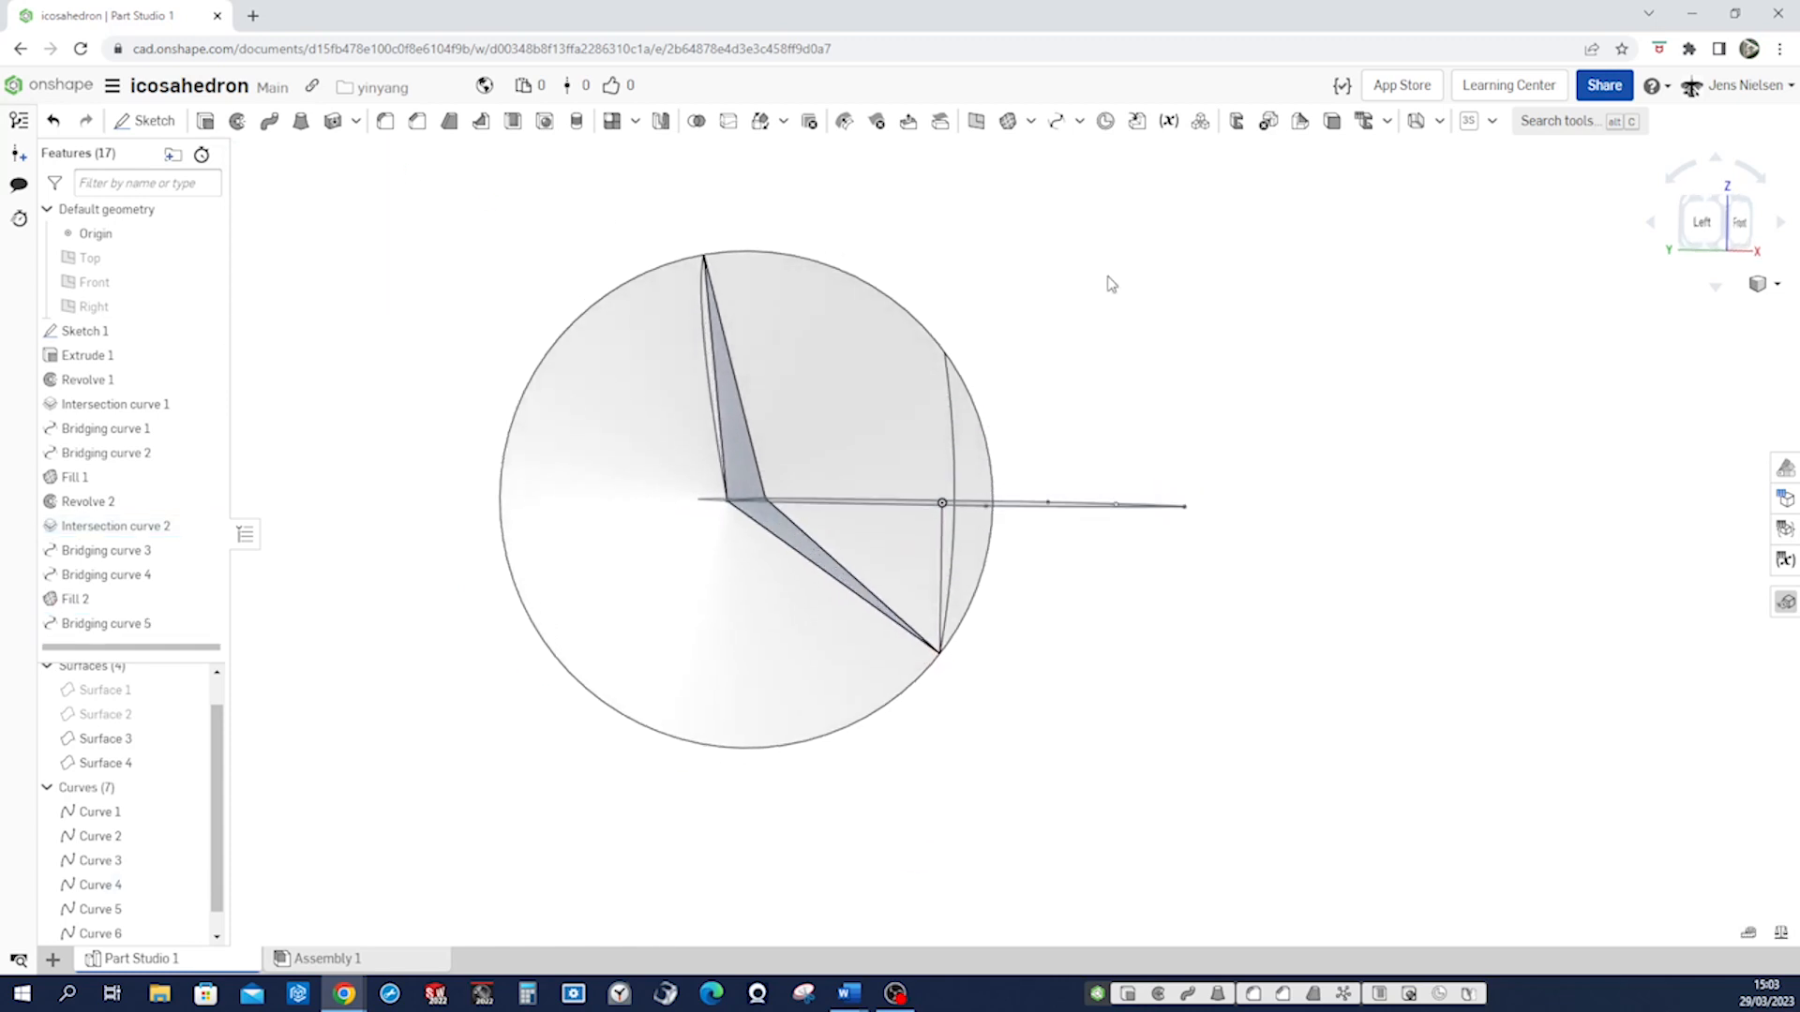
Hide Sketch 1 and the second revolved surface, Surface 4.
click(205, 331)
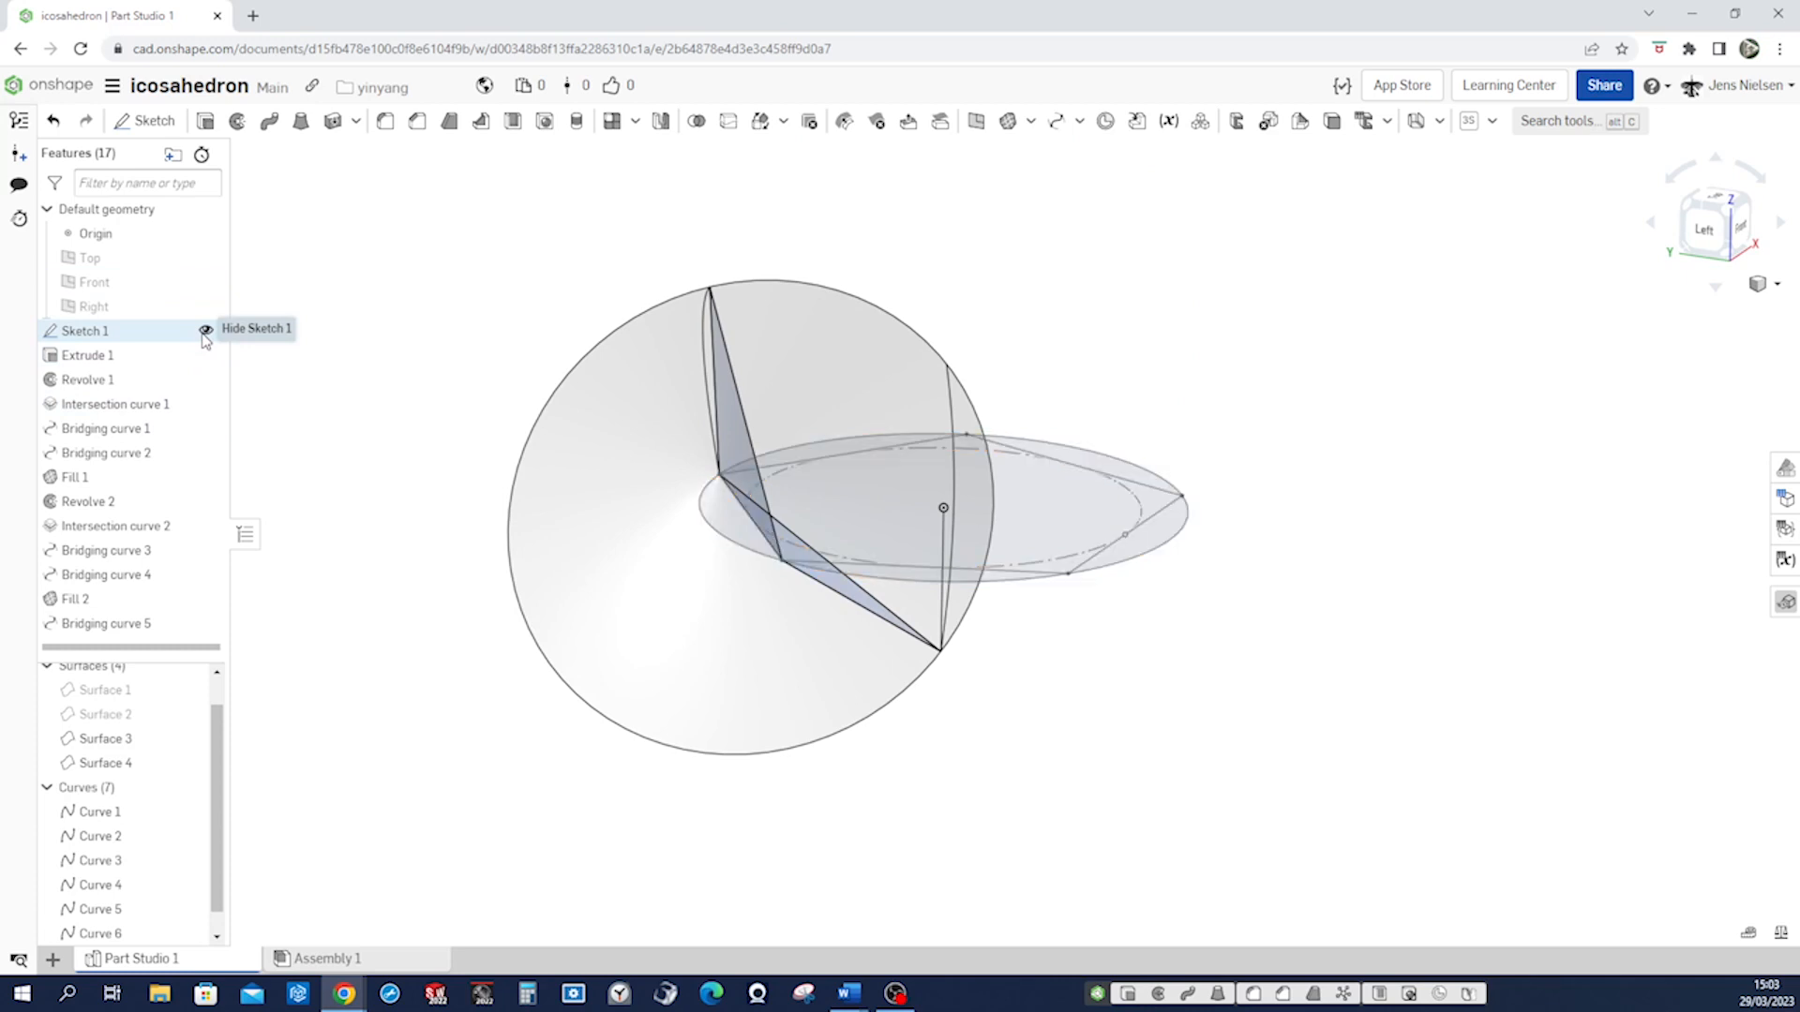
mouse_move(198, 750)
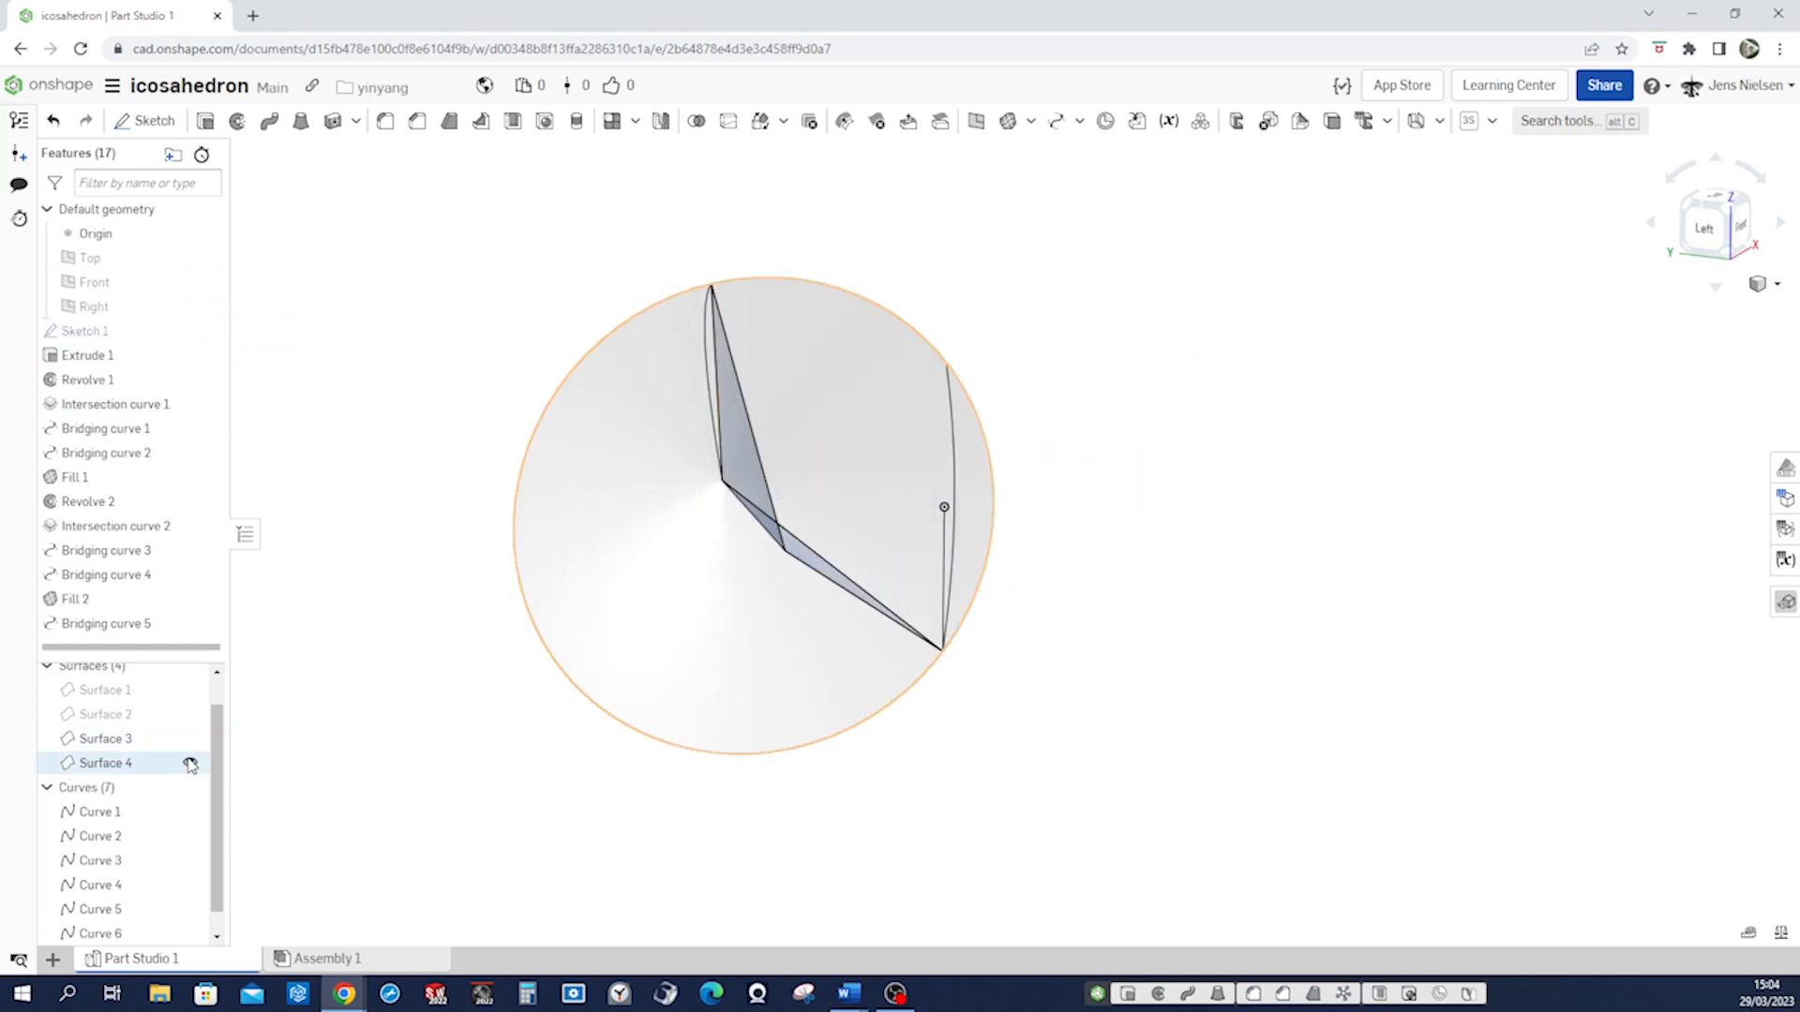
click(190, 762)
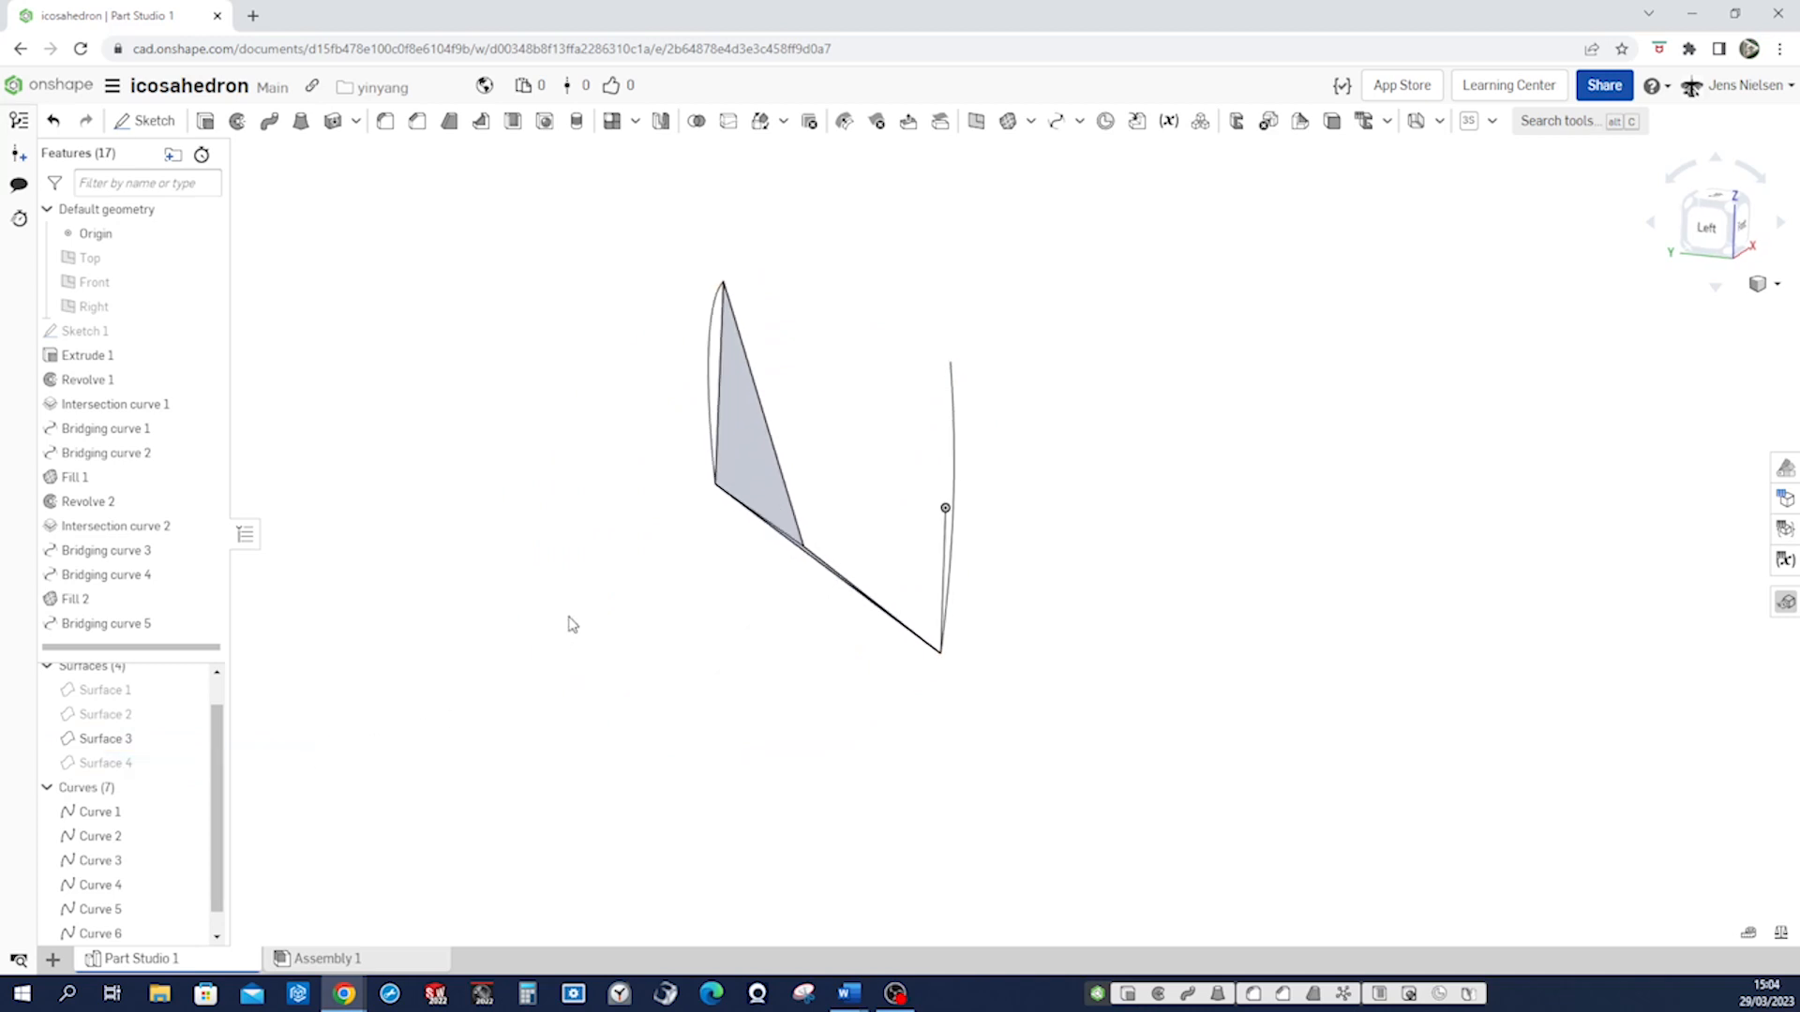
Hide both curved intersection curves, Curve 1 and Curve 4, leaving the filled triangles and the central axis curve shown.
key(Left)
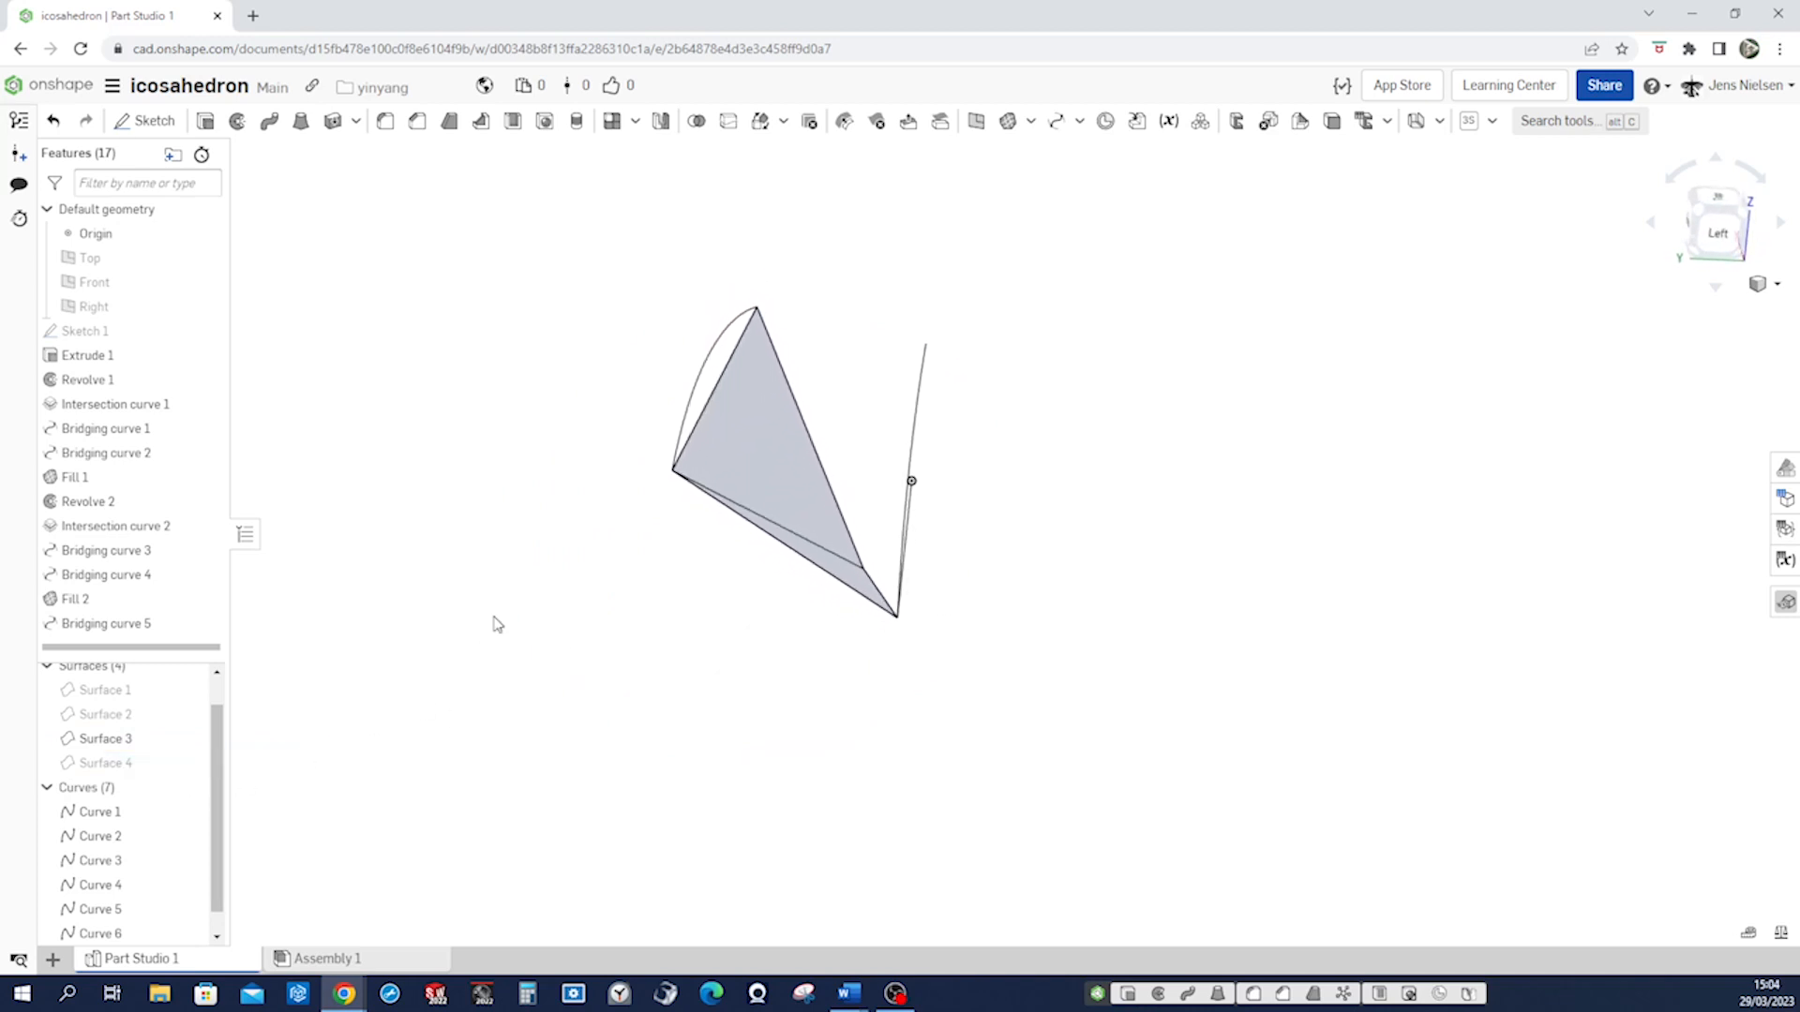
right_click(684, 422)
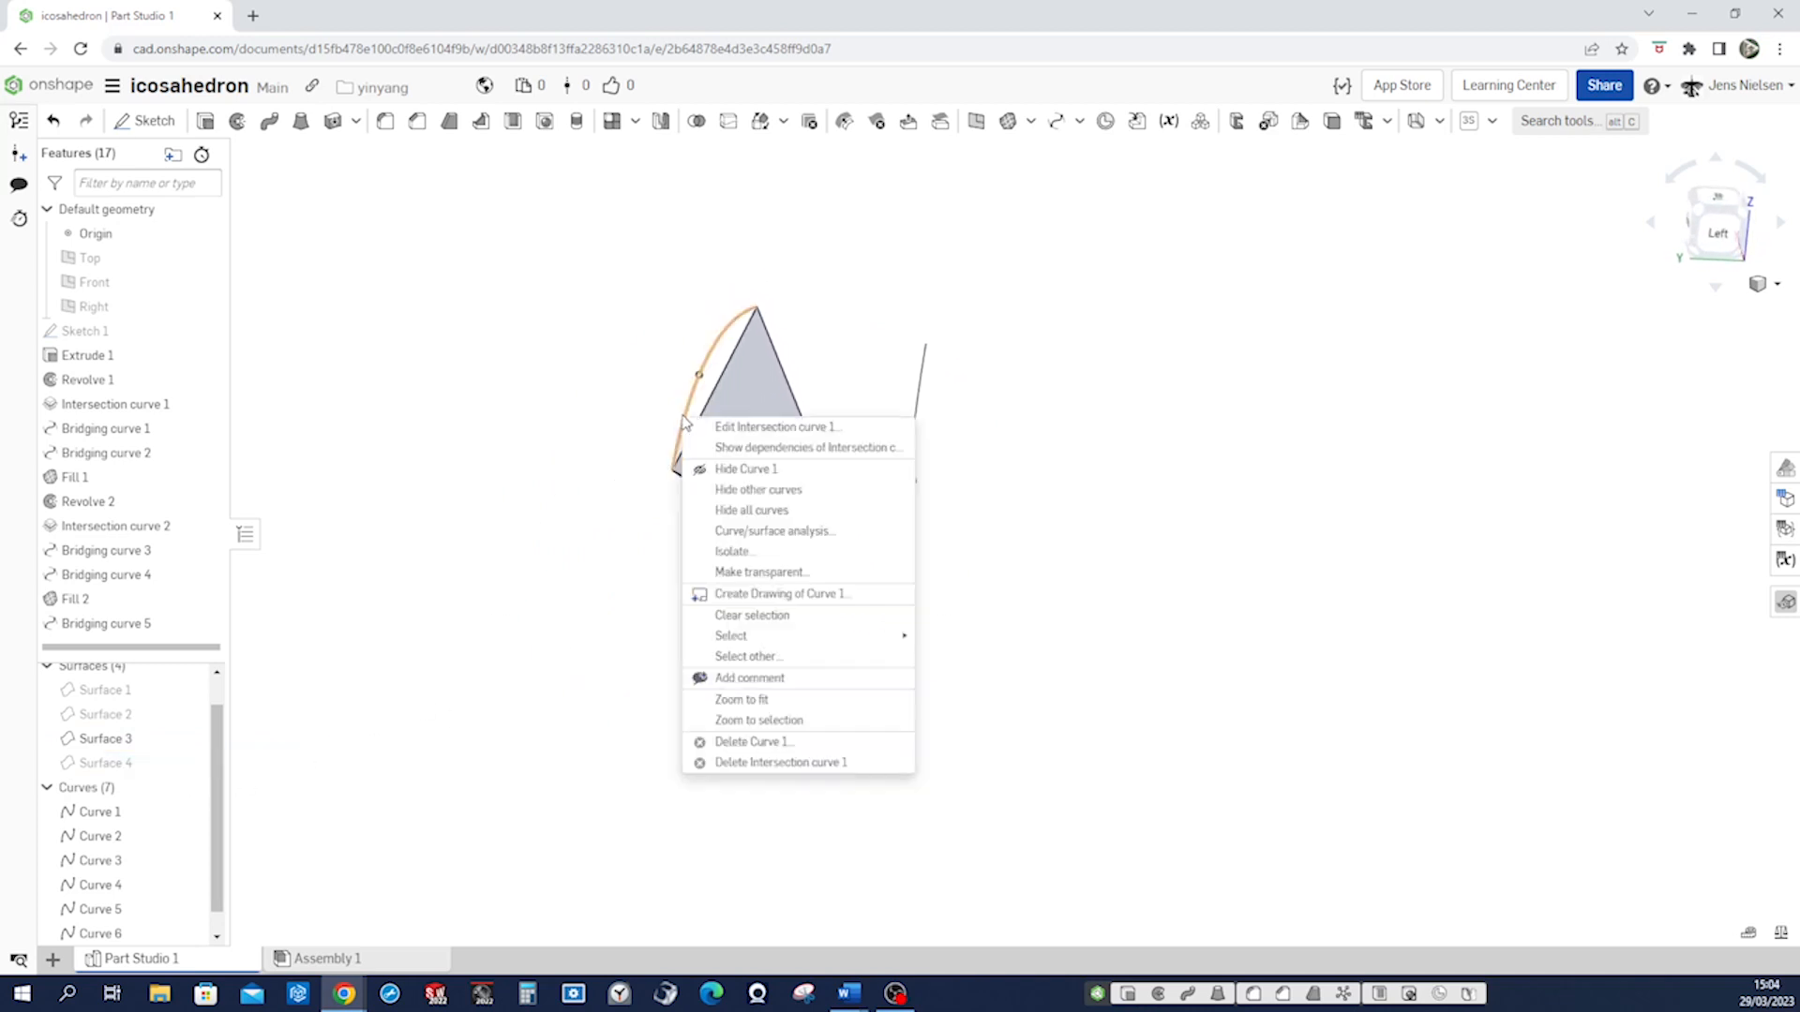
click(727, 469)
key(Left)
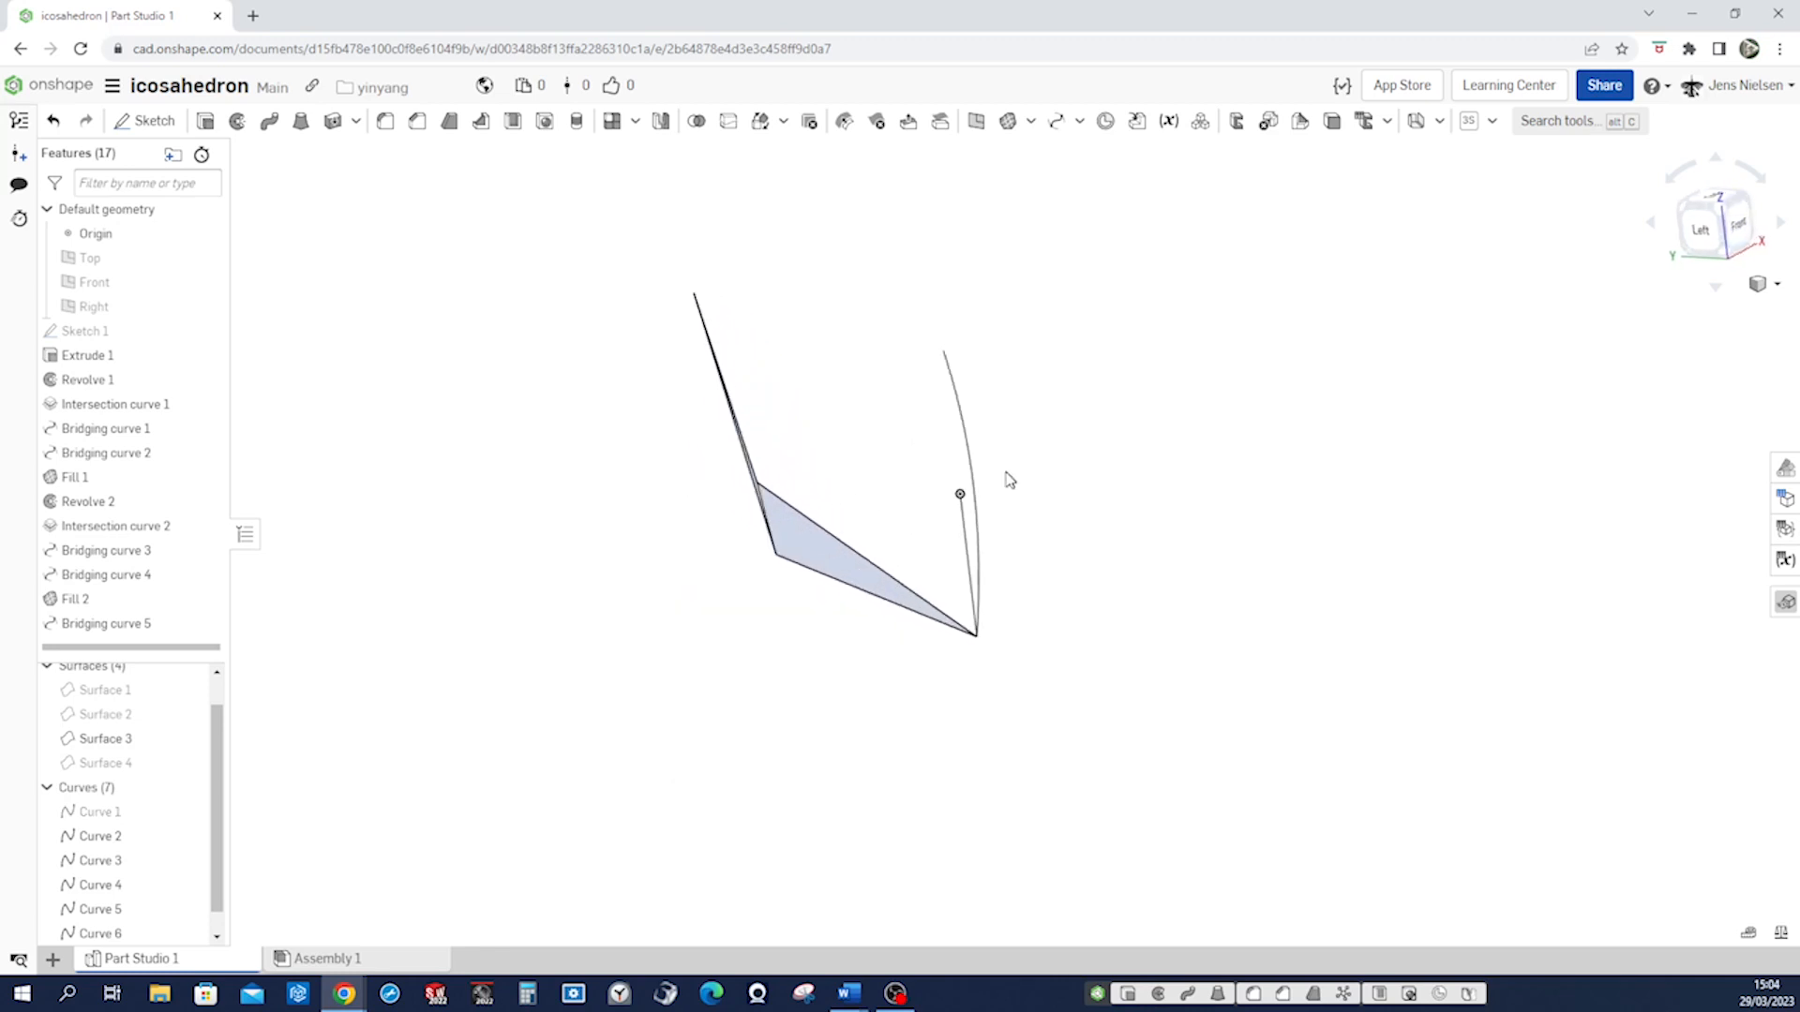
right_click(975, 475)
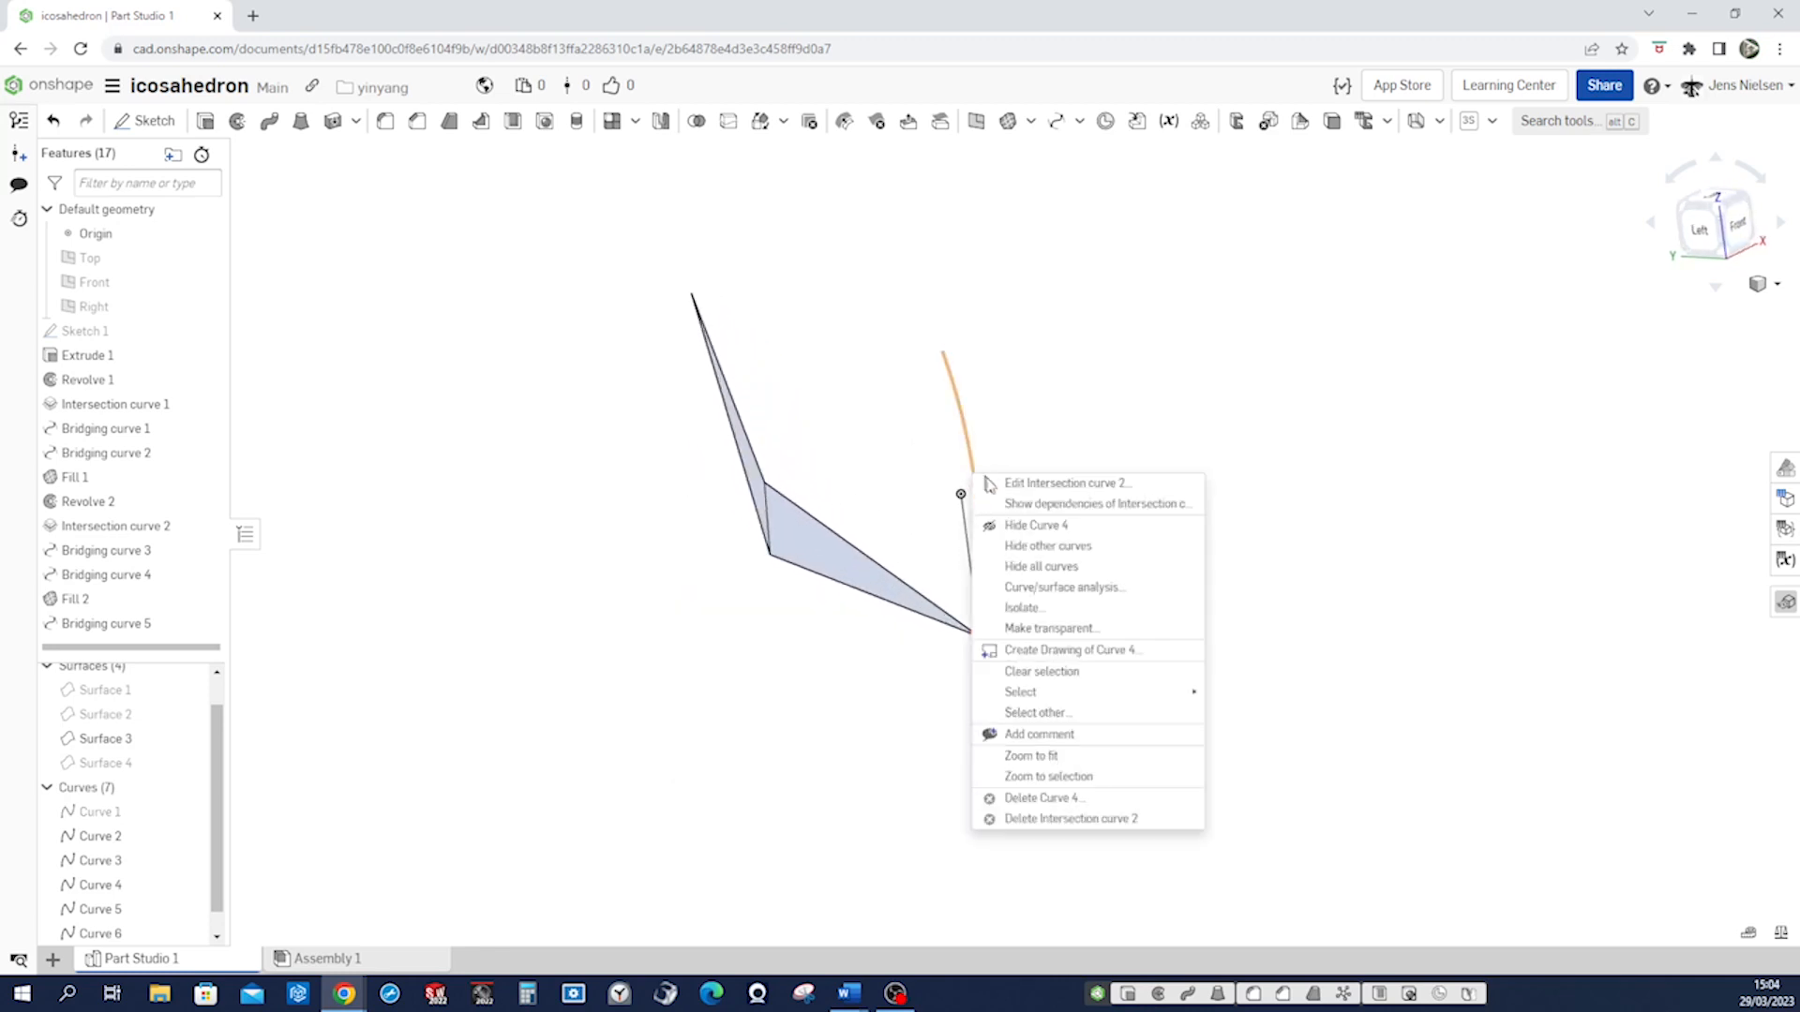
click(1027, 525)
key(Left)
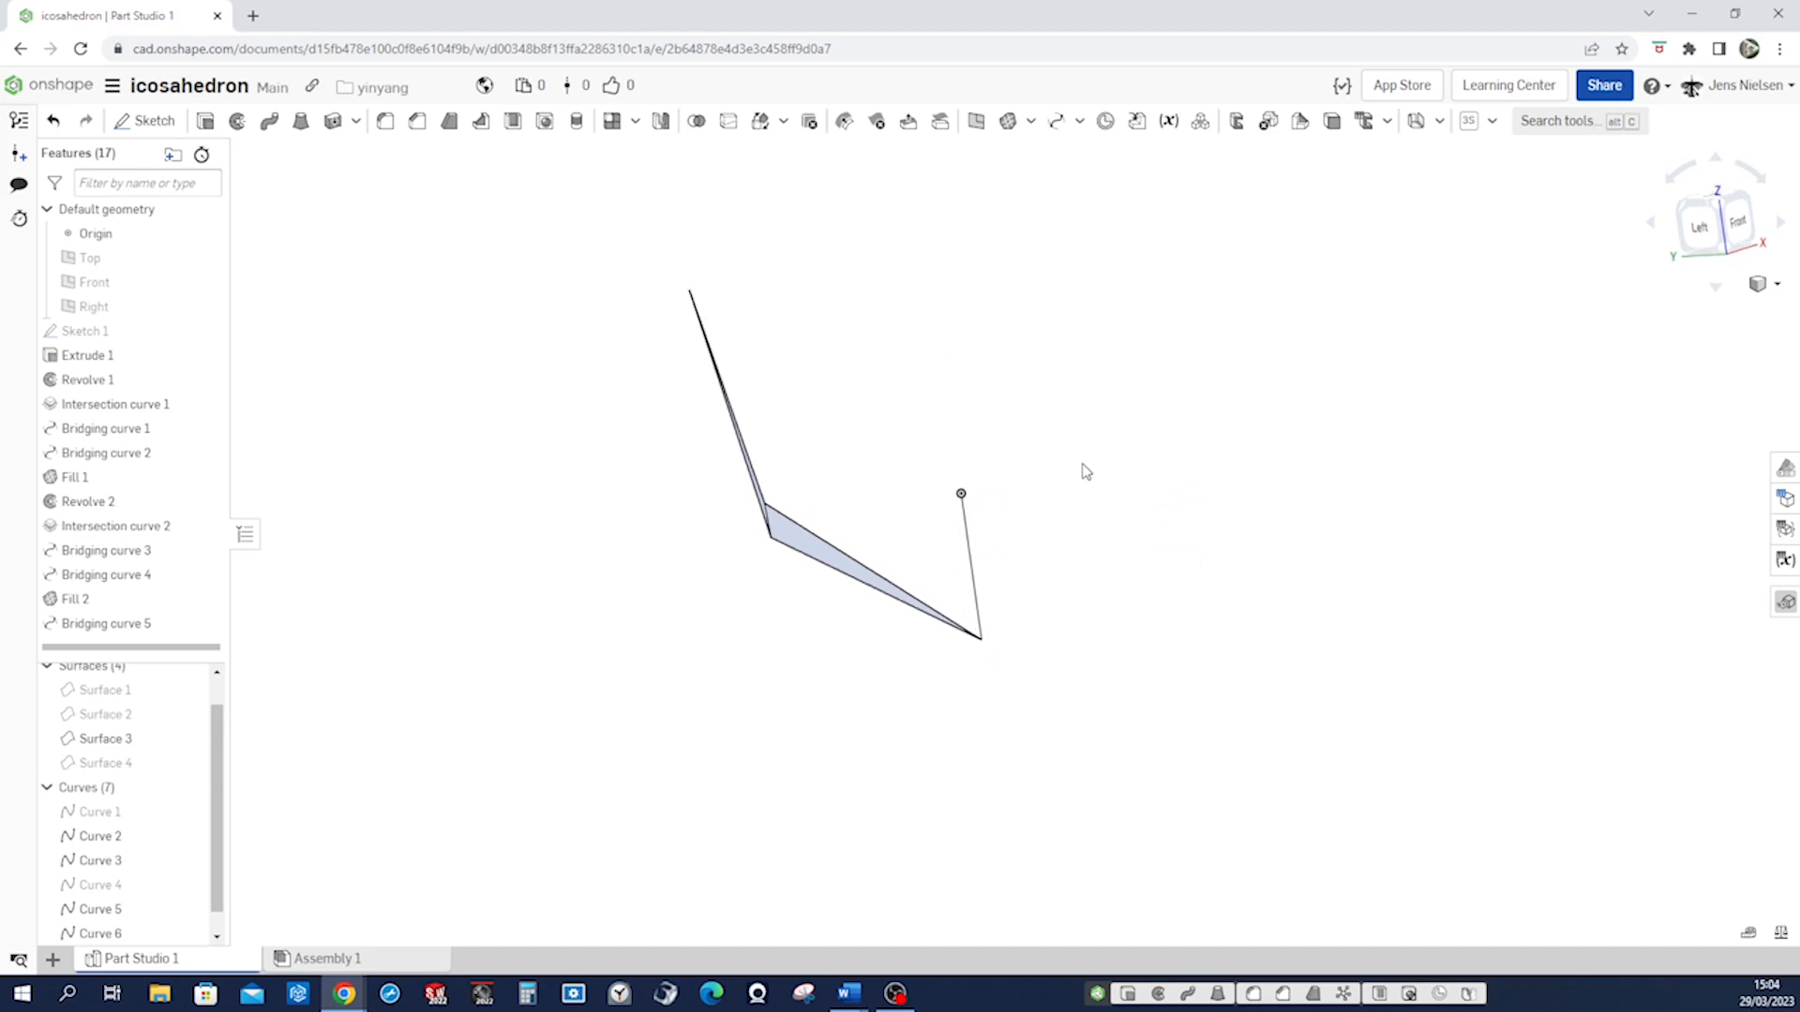
Circular-pattern the two-triangle surface around the central bridging curve with 5 equally spaced instances over 360 degrees, adding them to the existing surface.
click(635, 122)
click(647, 181)
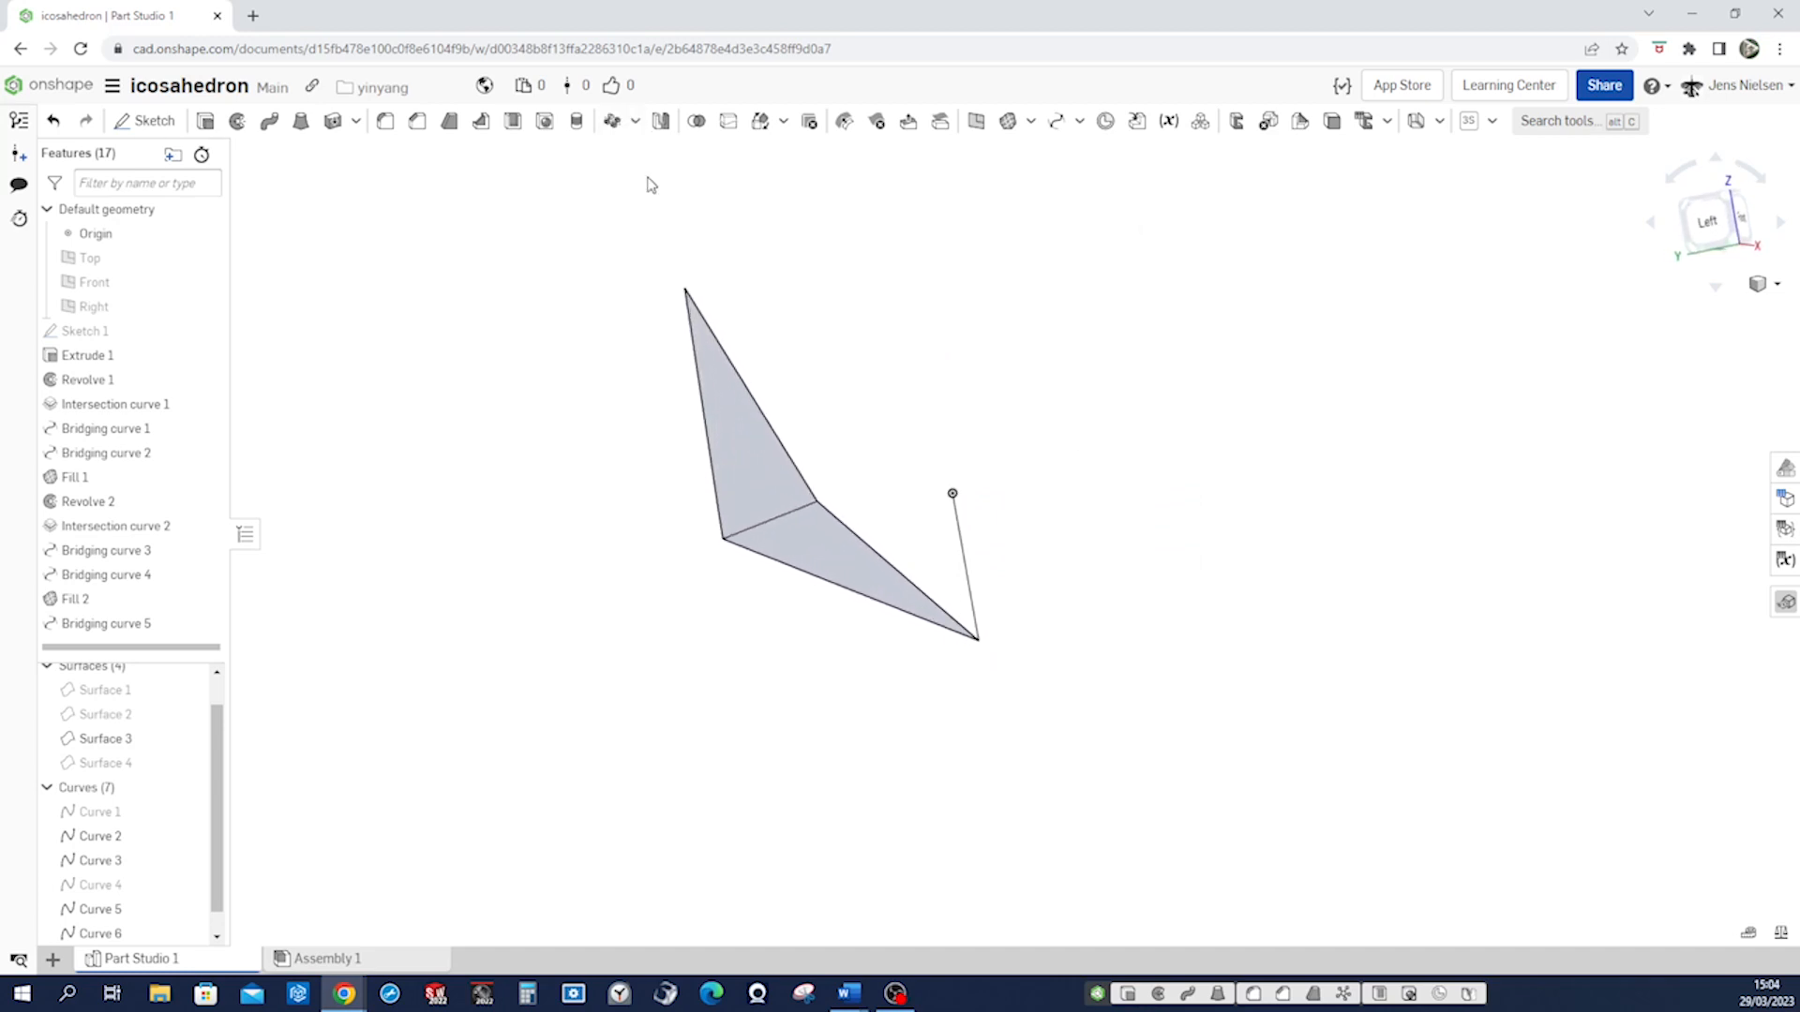
click(735, 430)
click(360, 278)
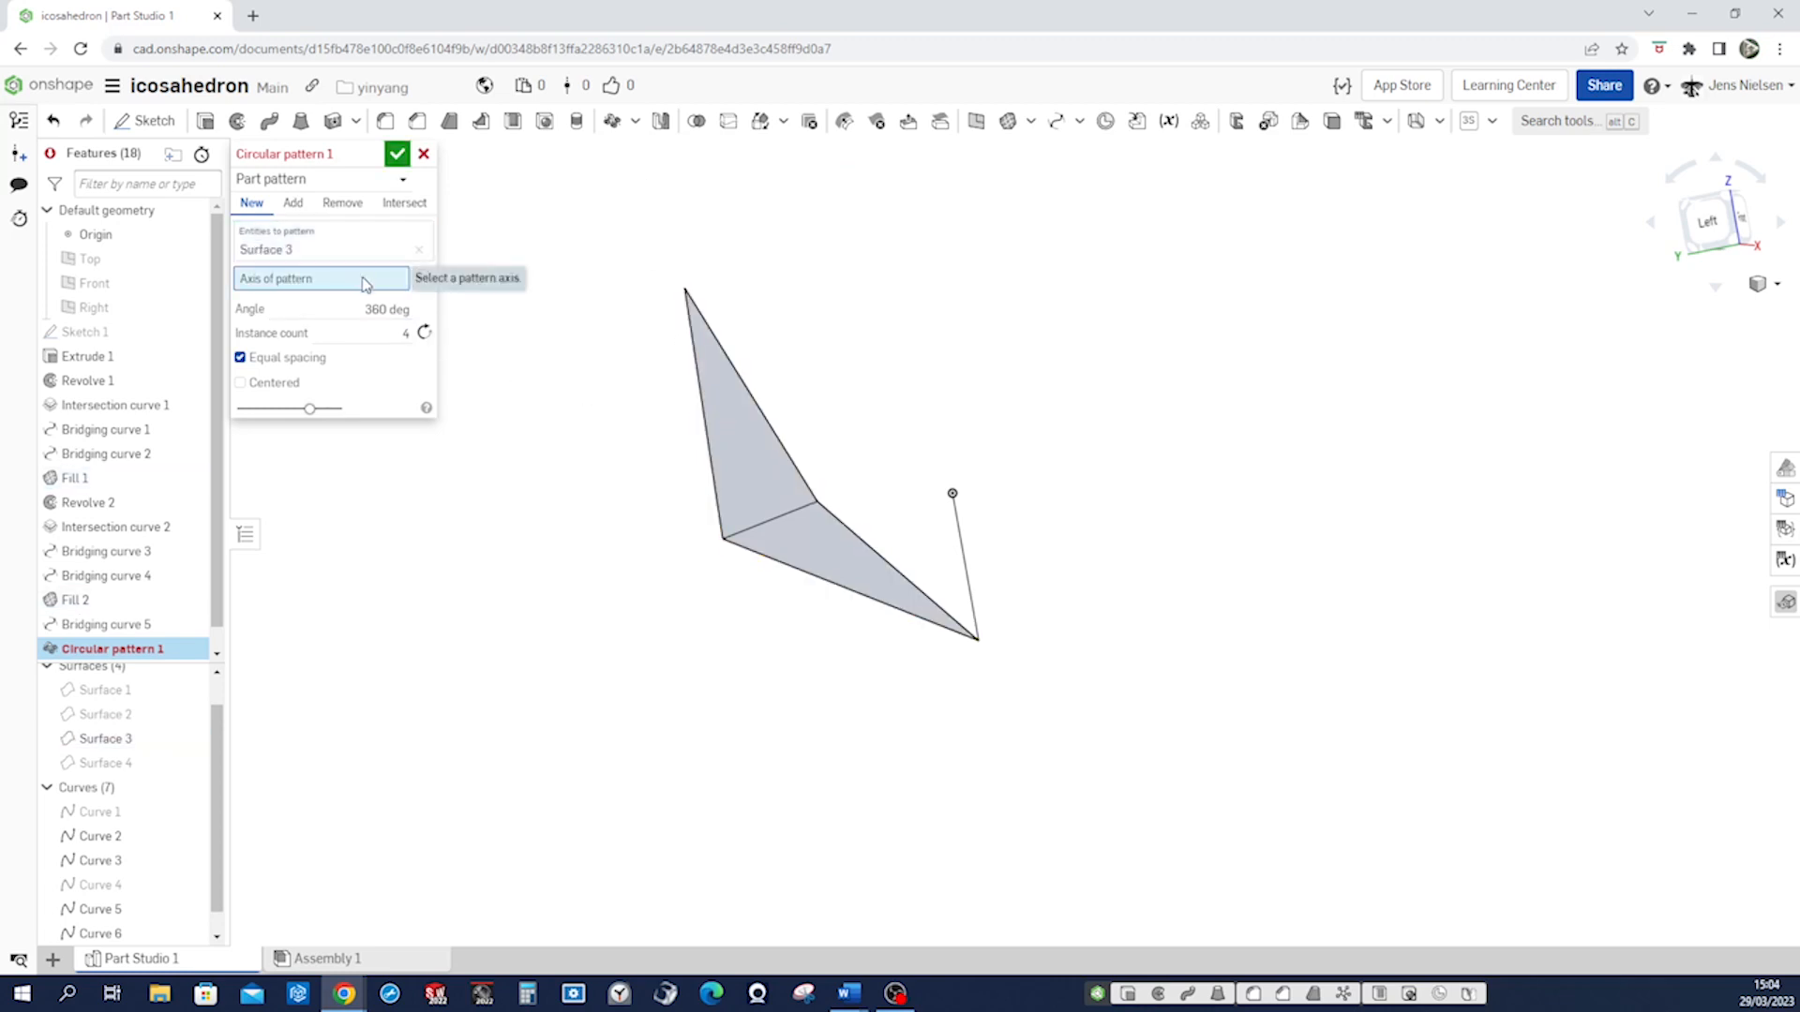
click(972, 579)
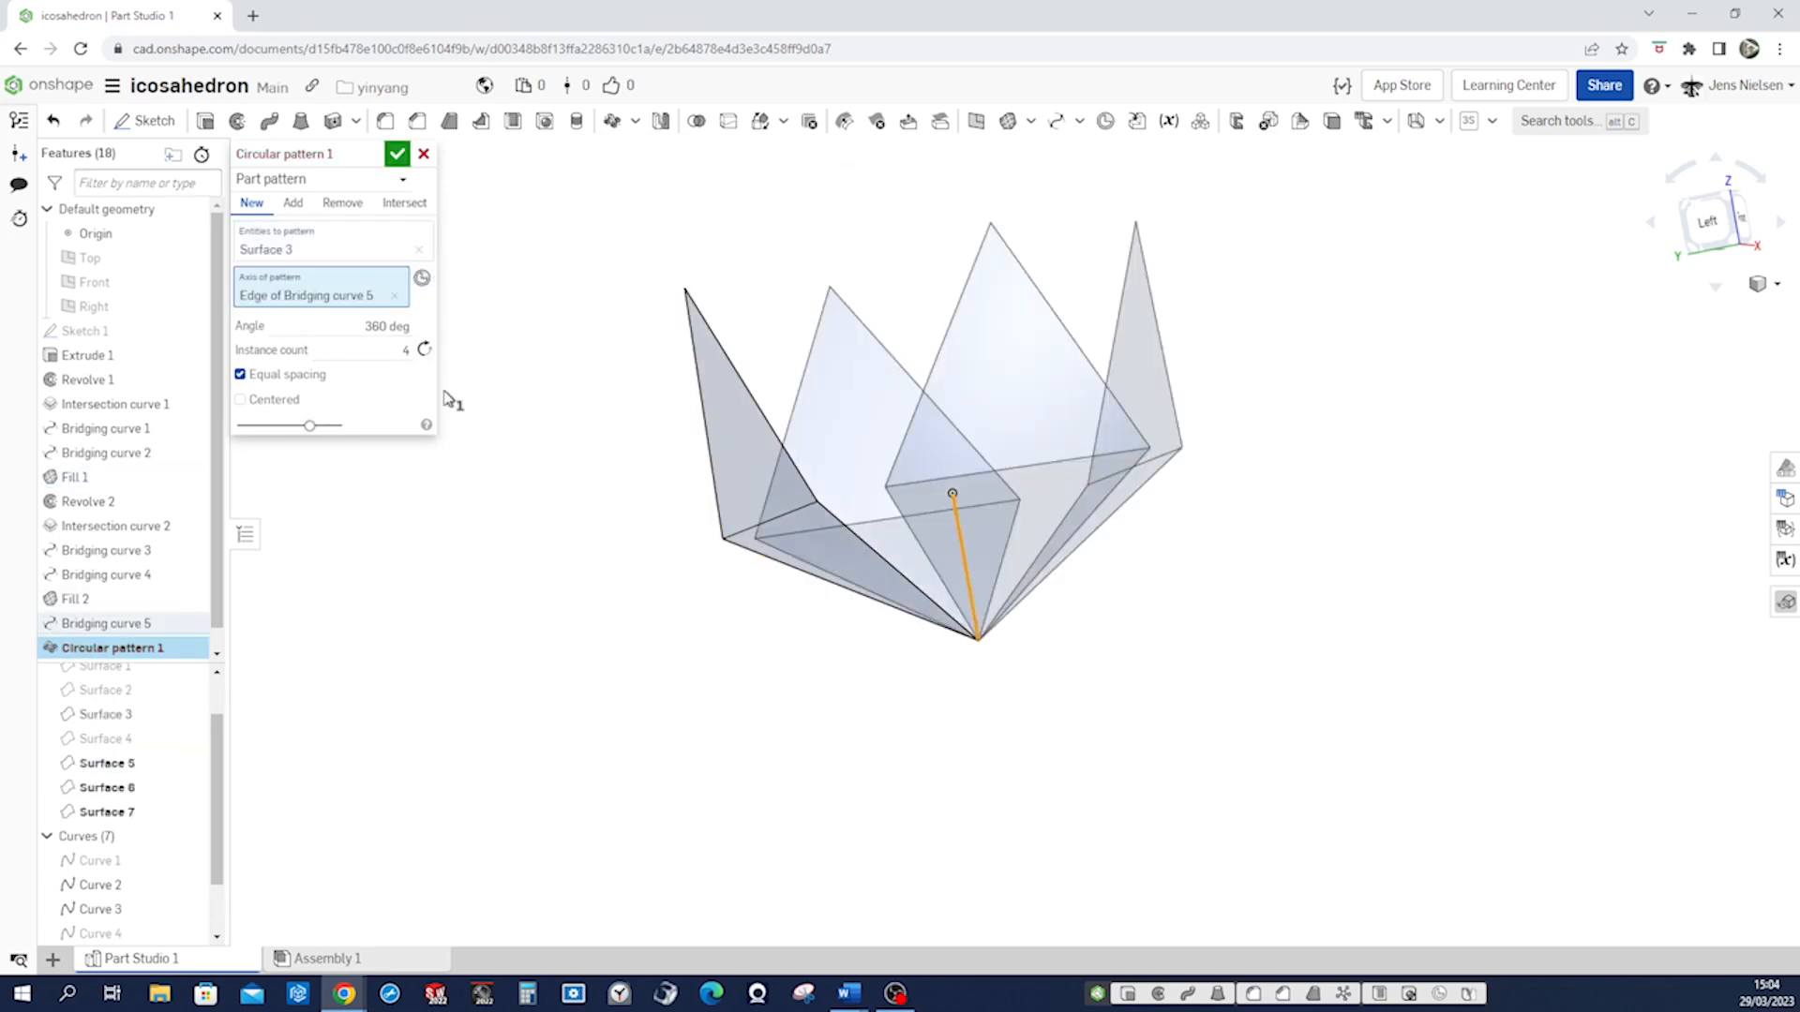
click(406, 351)
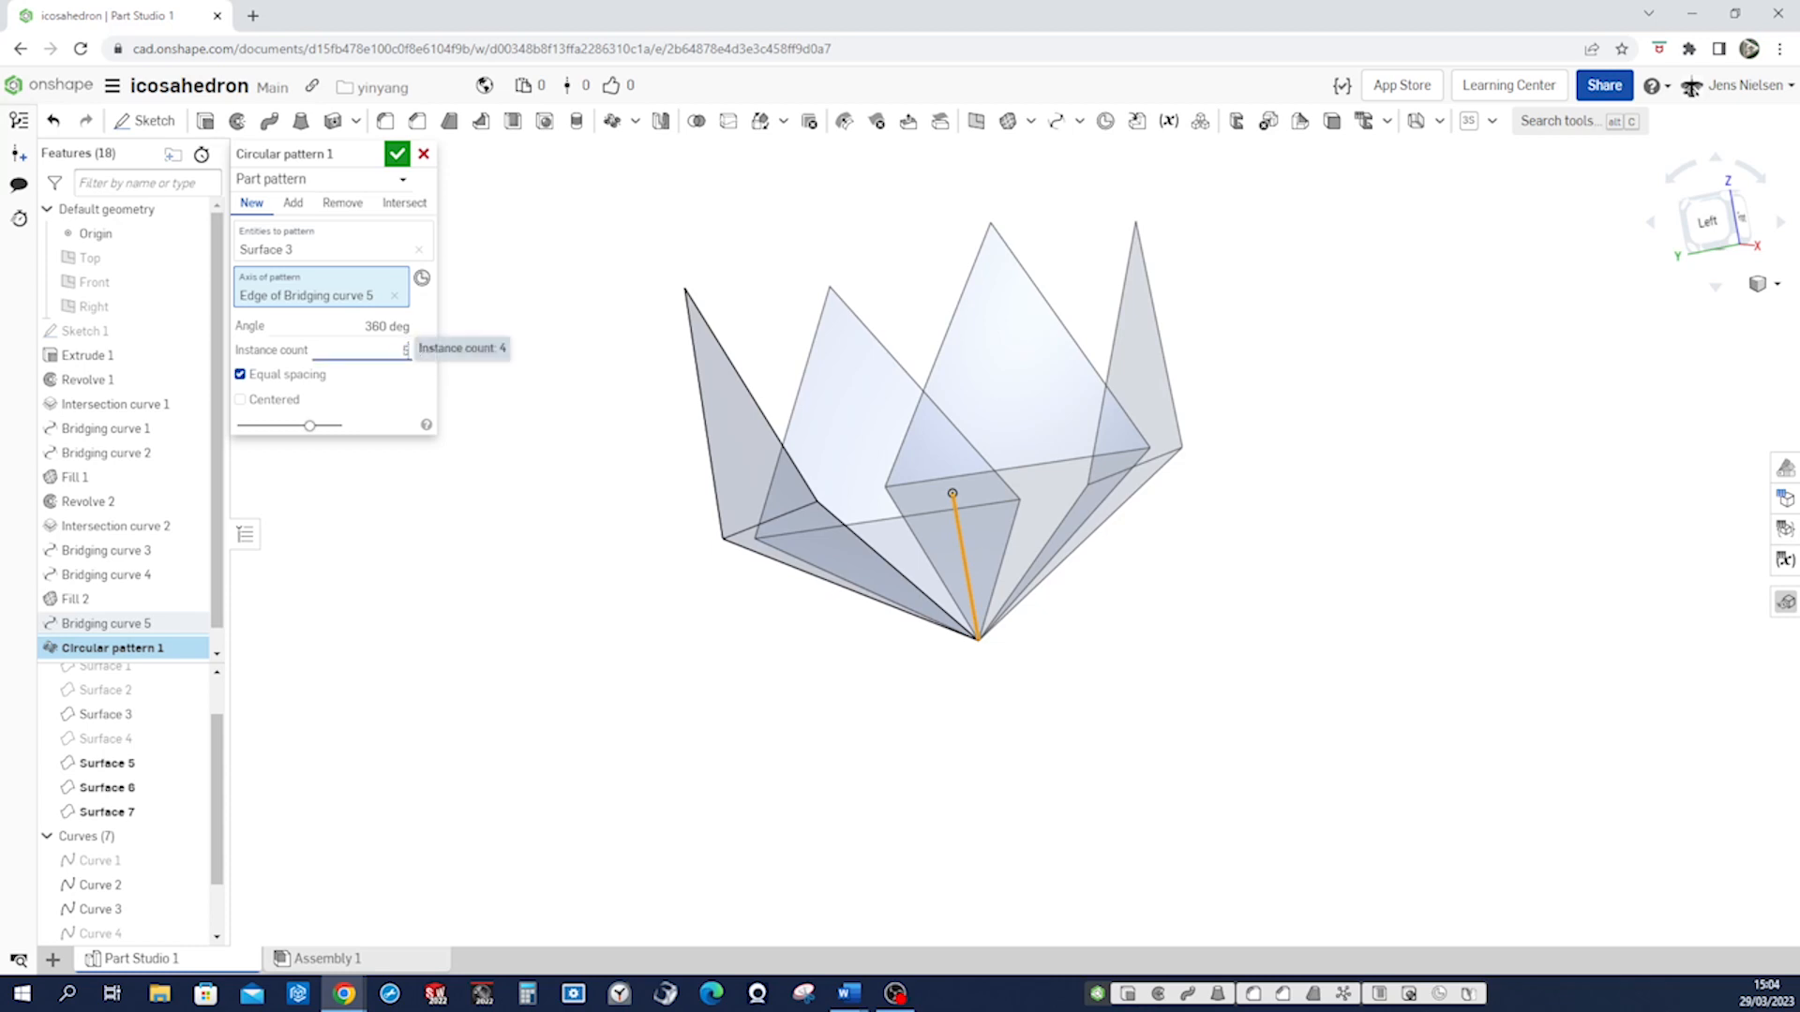
key(Return)
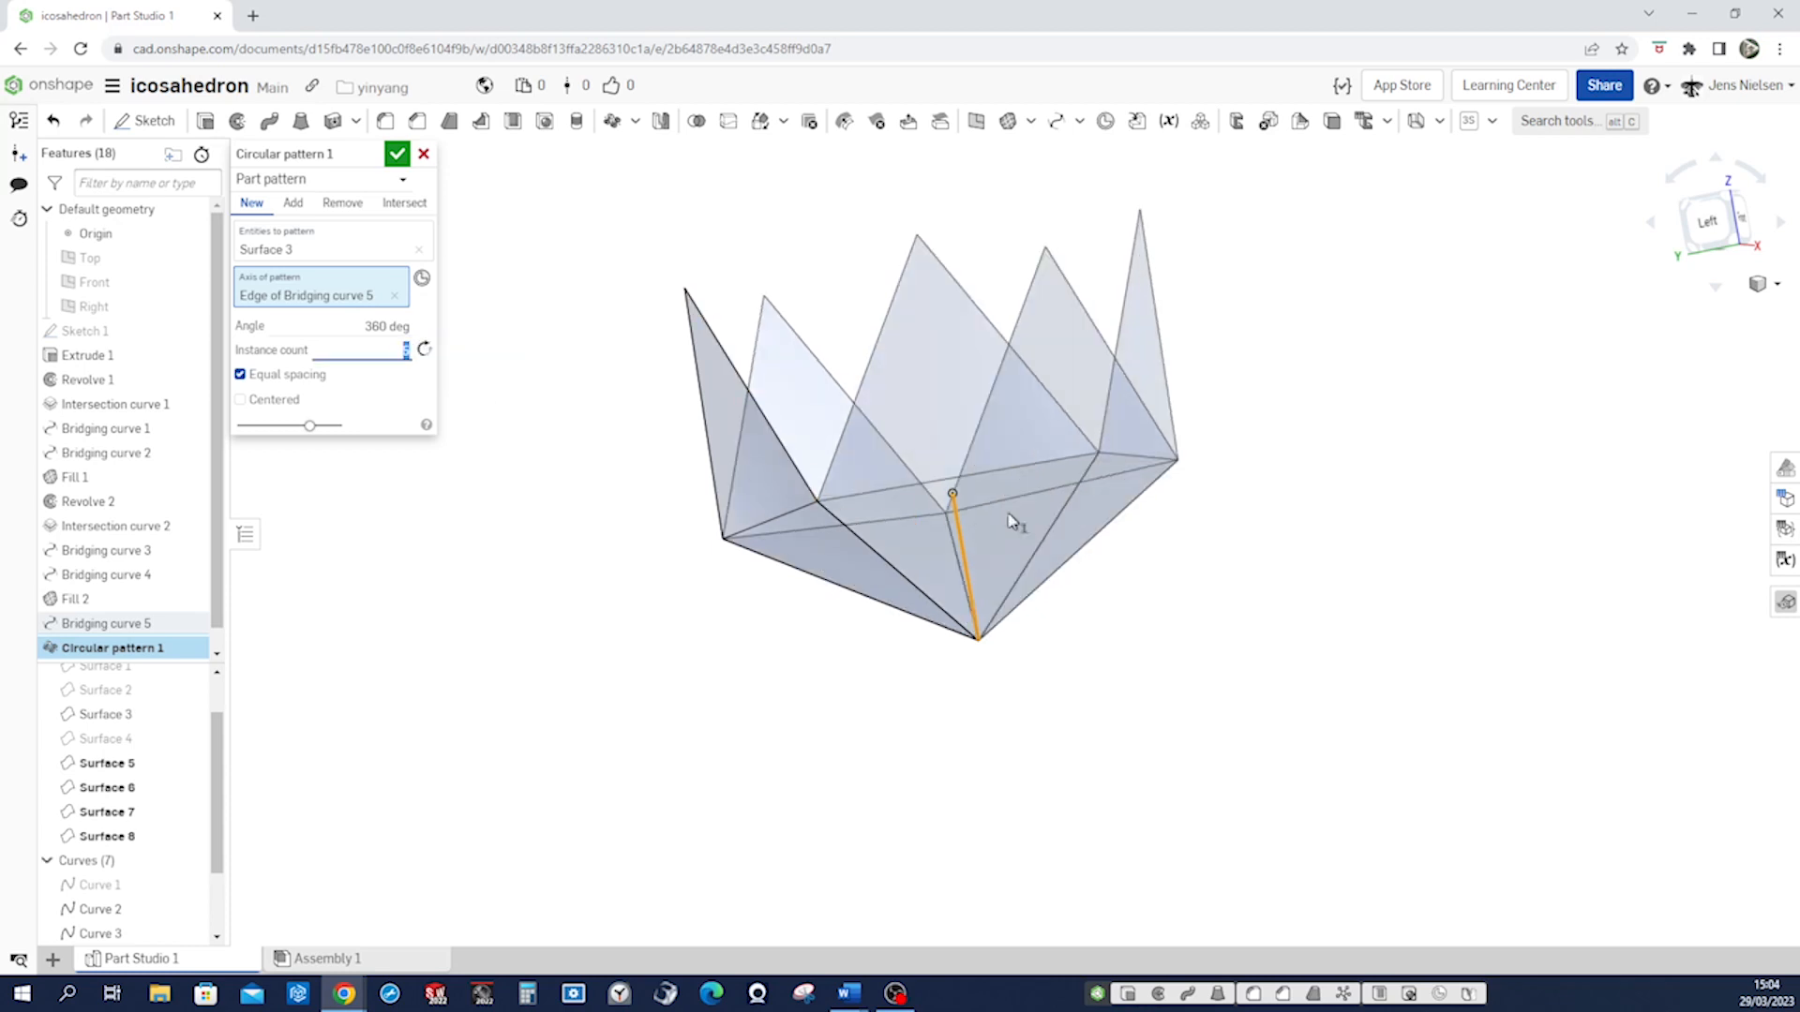
right_drag(1272, 603, 1256, 562)
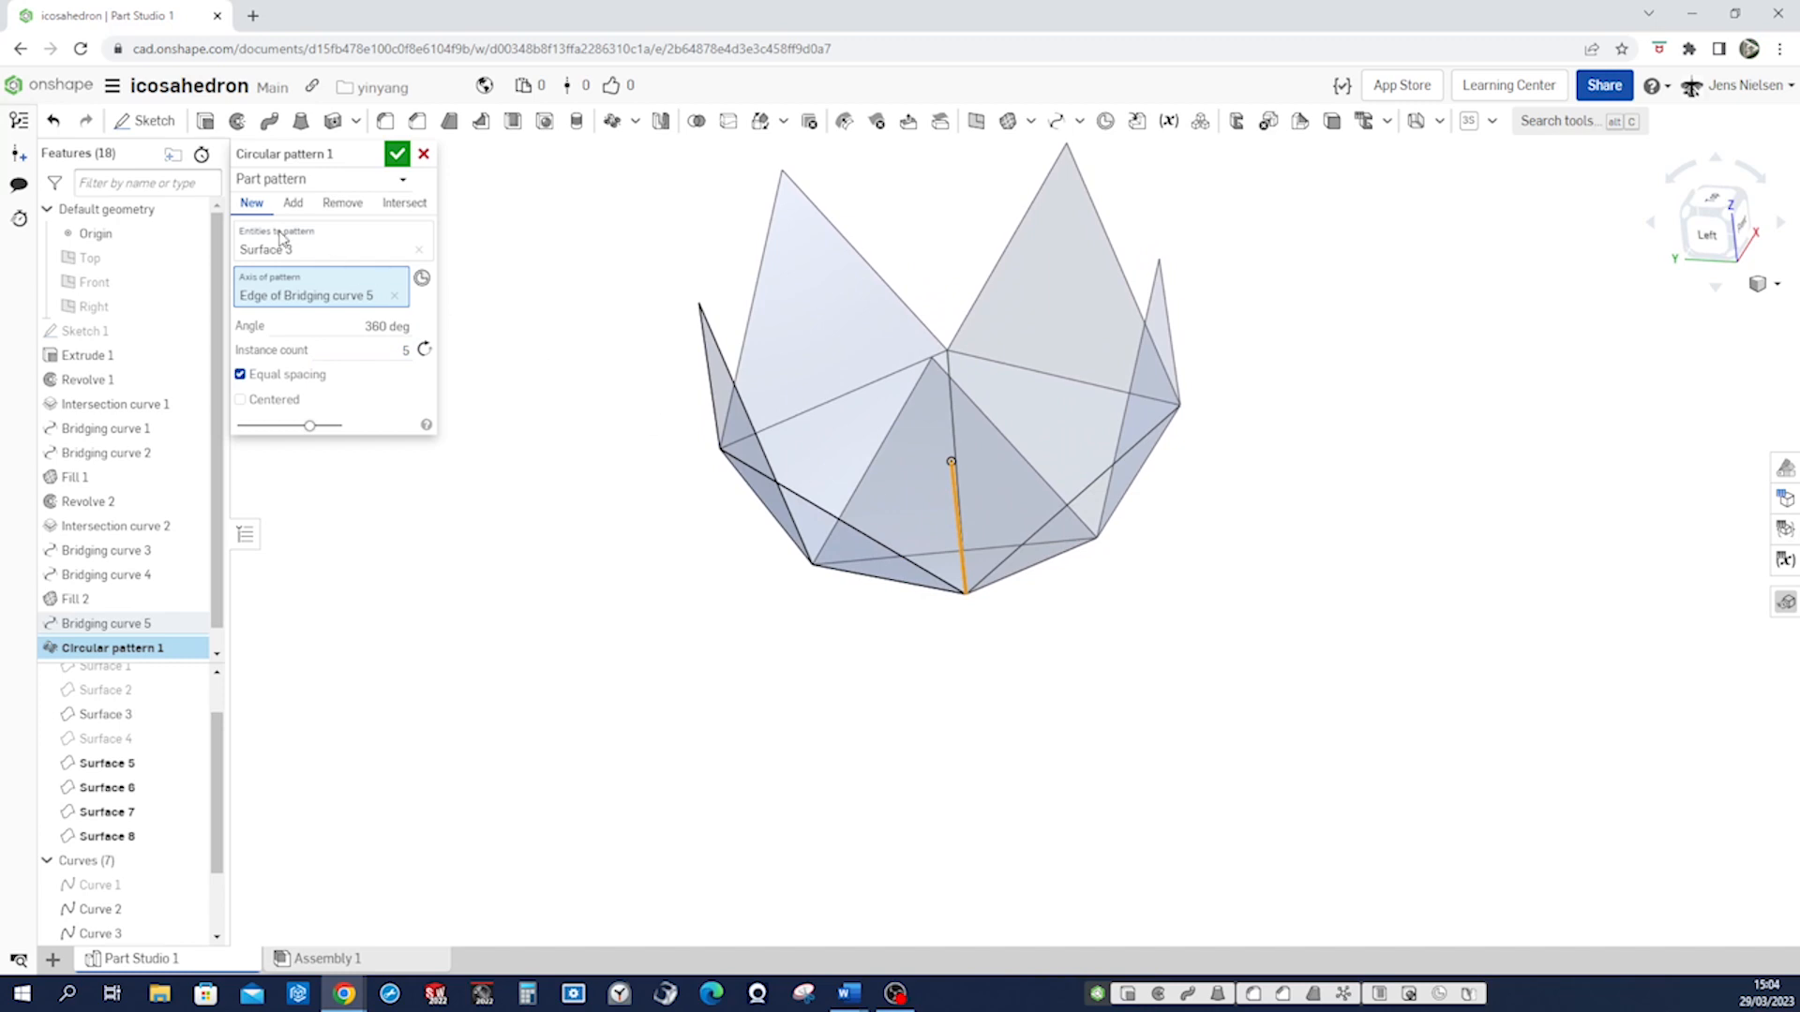
click(292, 204)
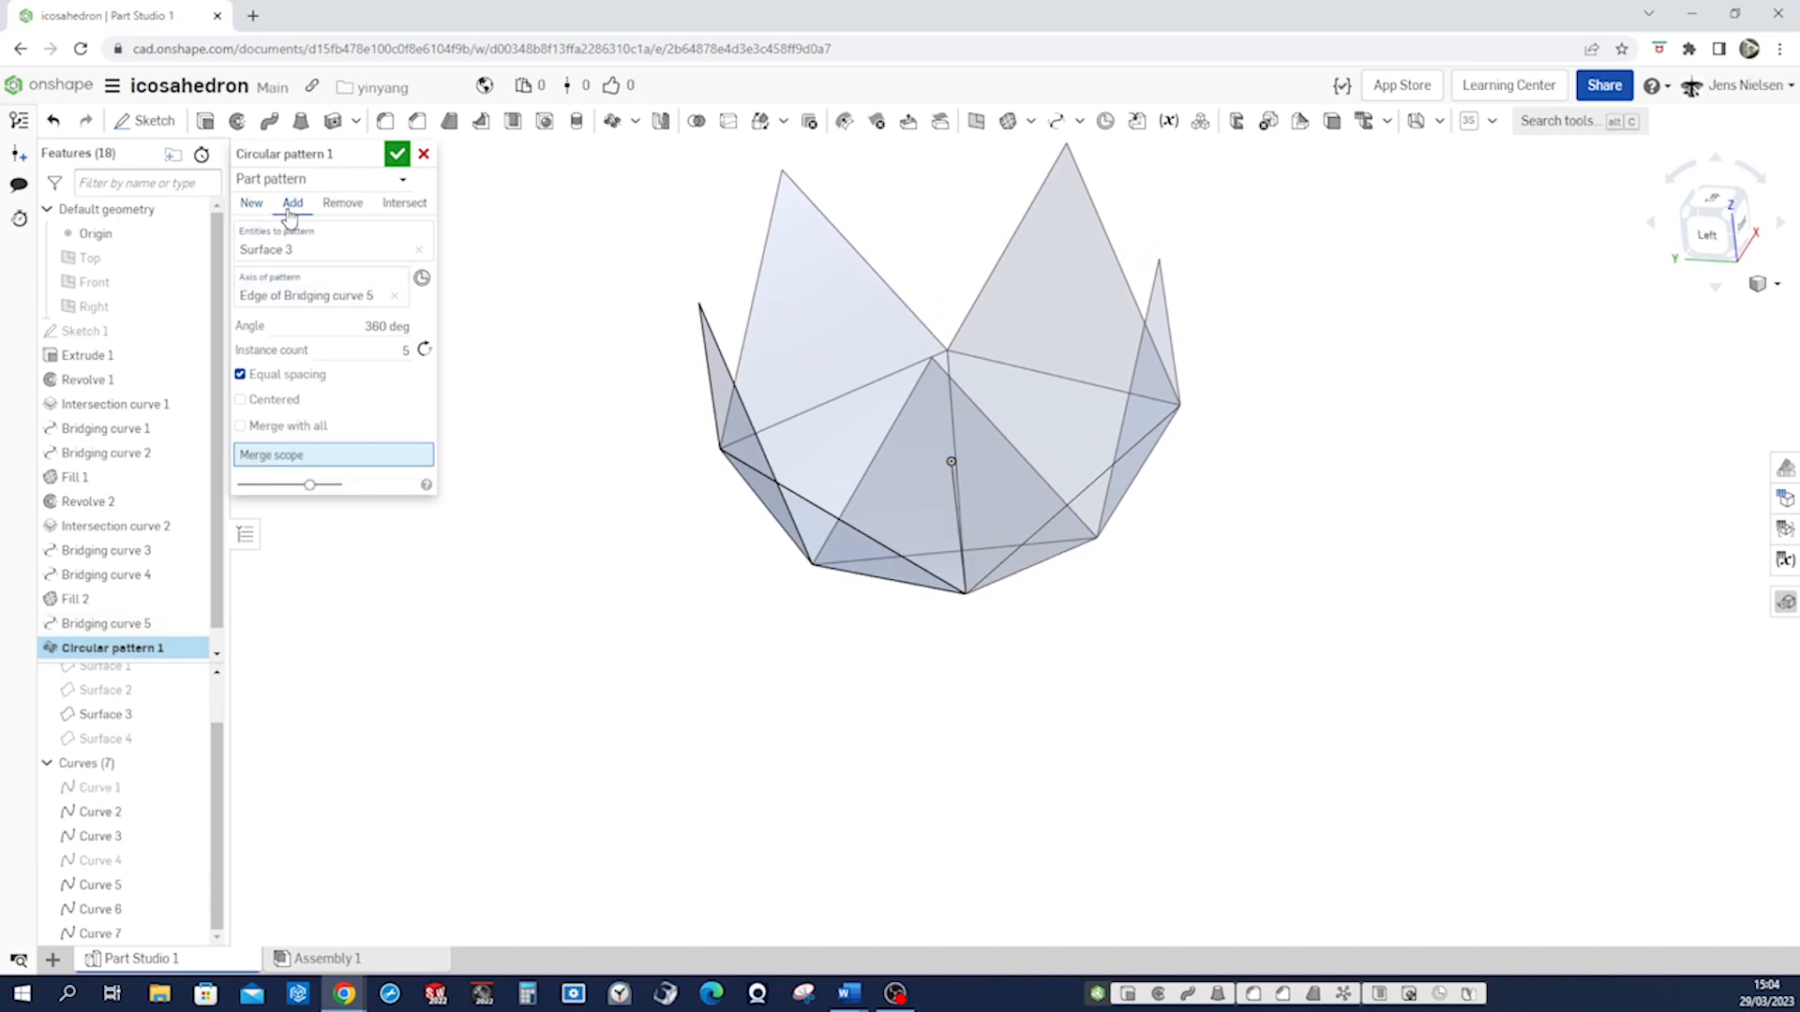
click(396, 153)
Create a Plane point plane parallel to the Top plane through the upper tip of one patterned triangle.
right_drag(479, 278, 969, 691)
right_drag(981, 330, 812, 278)
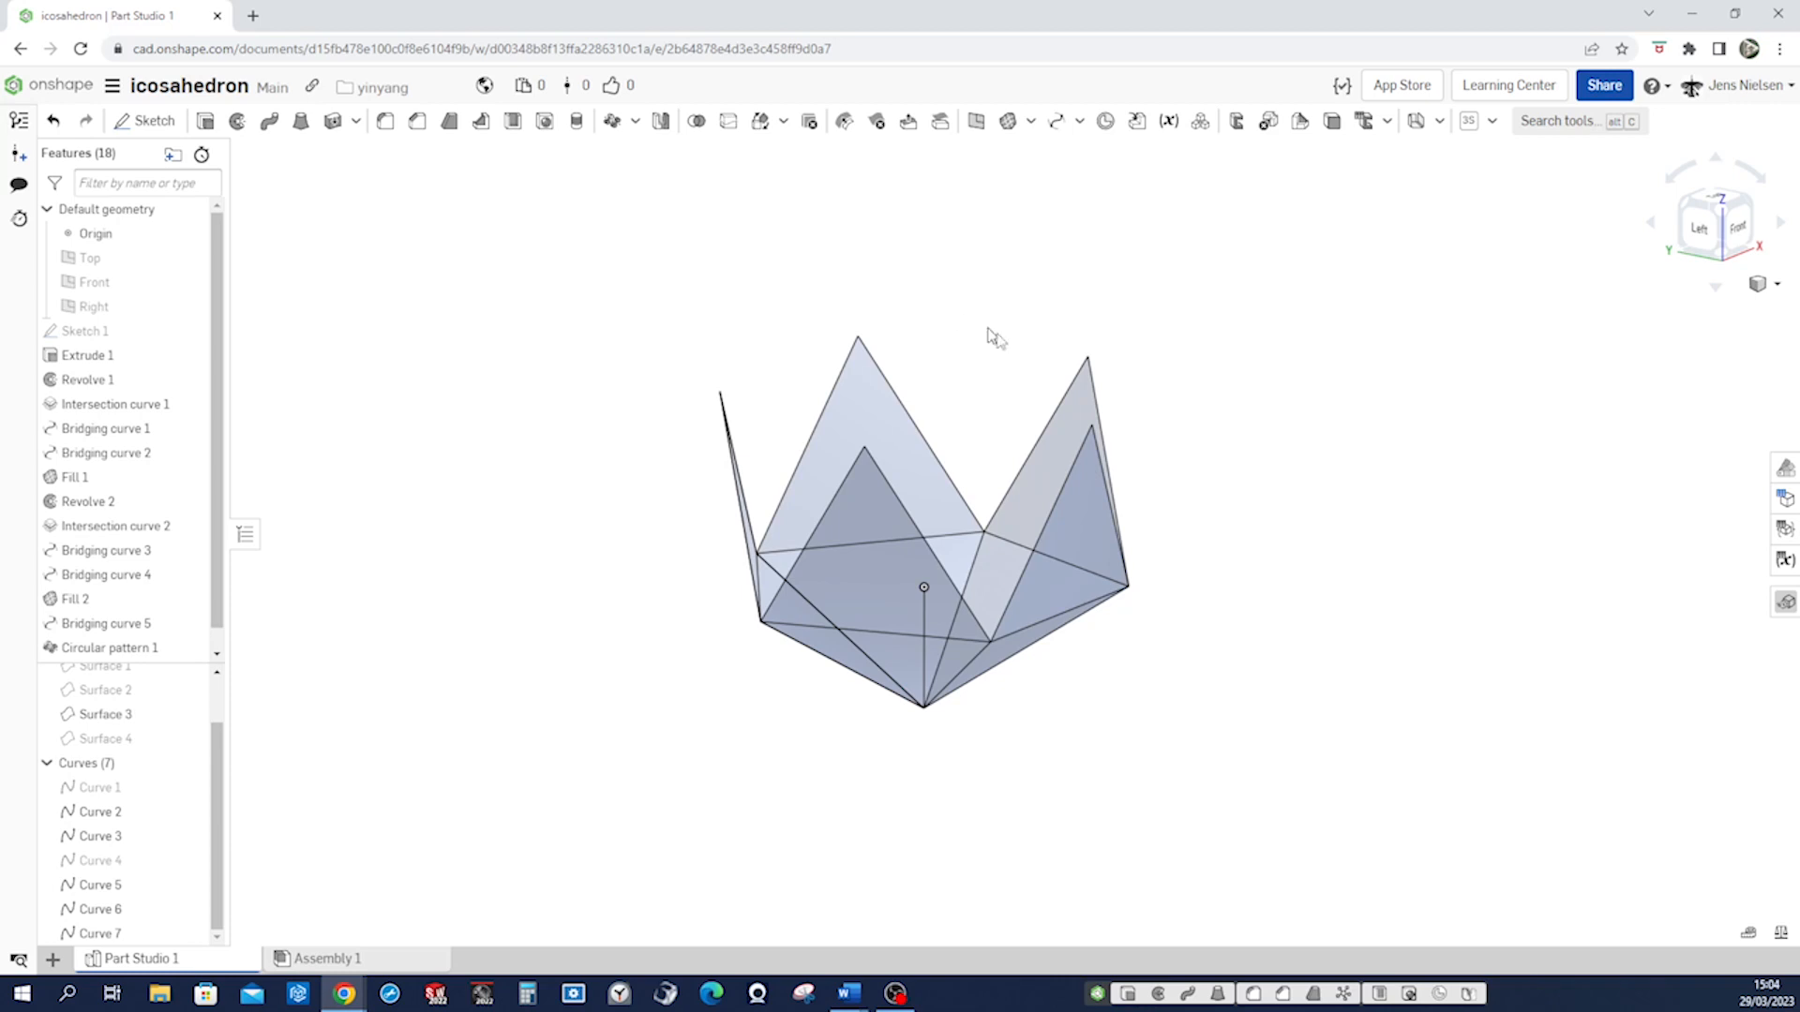
right_drag(1165, 374, 980, 544)
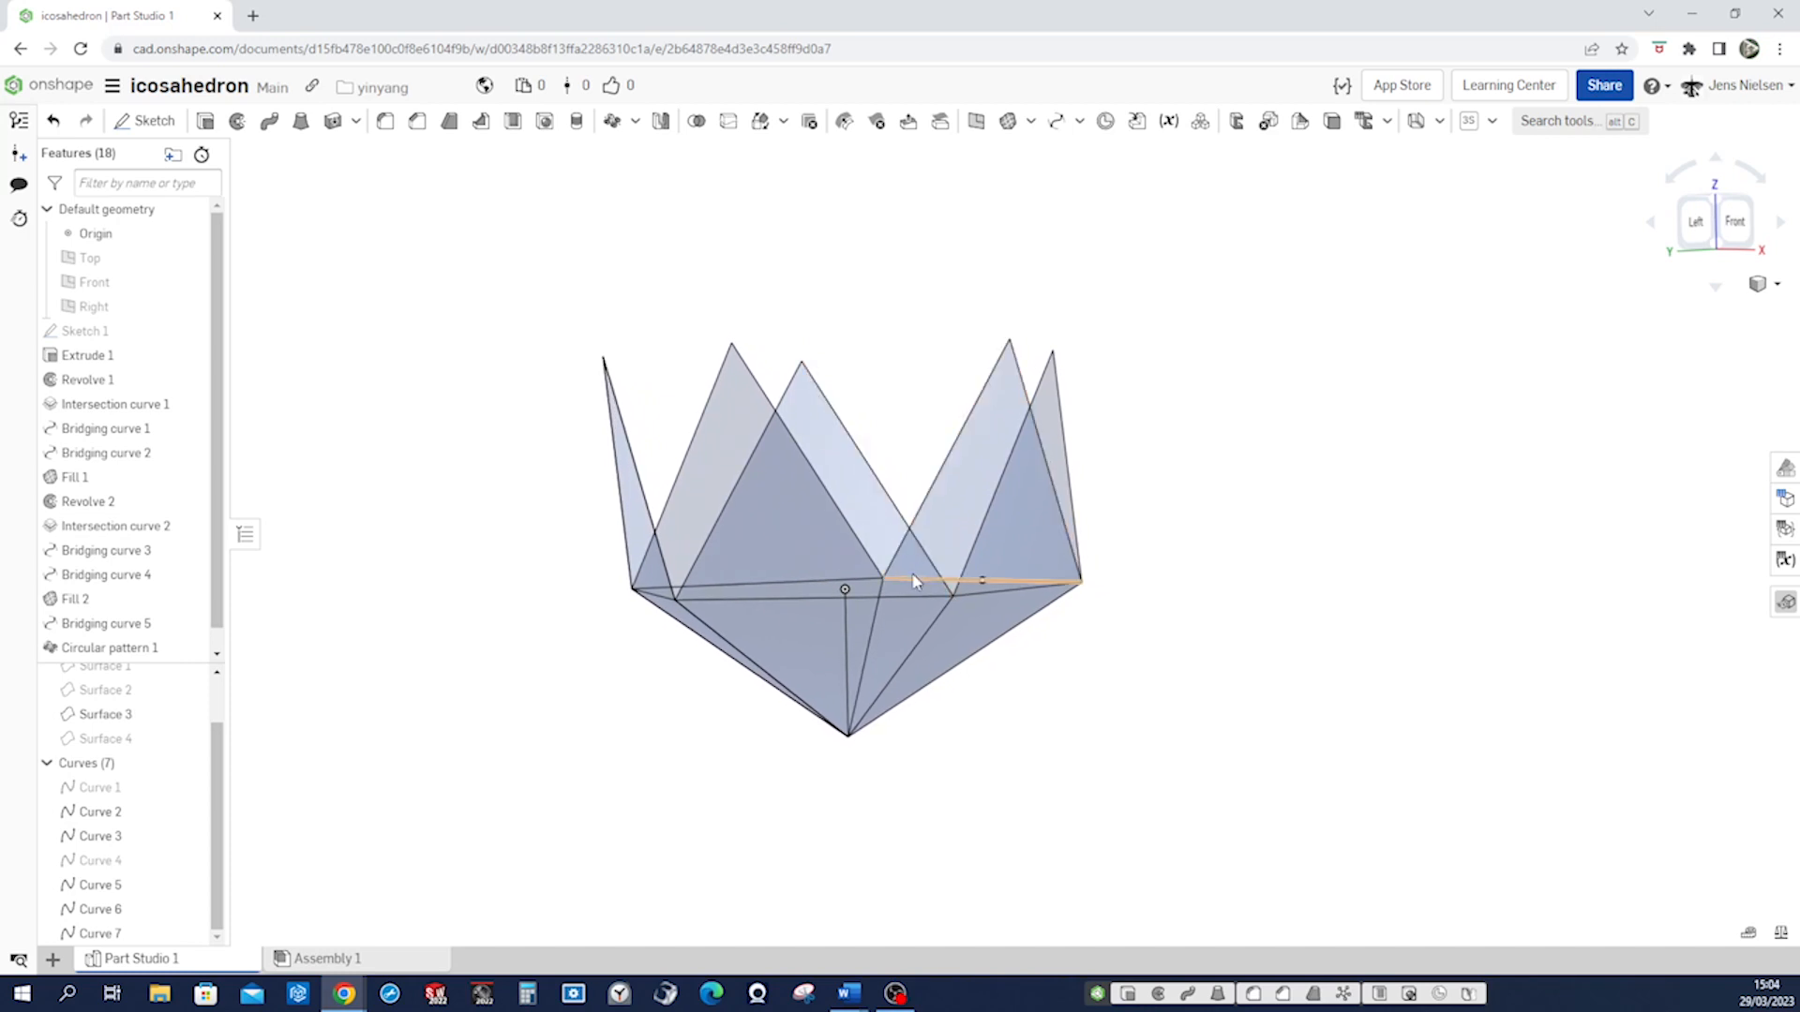
right_drag(947, 548, 946, 604)
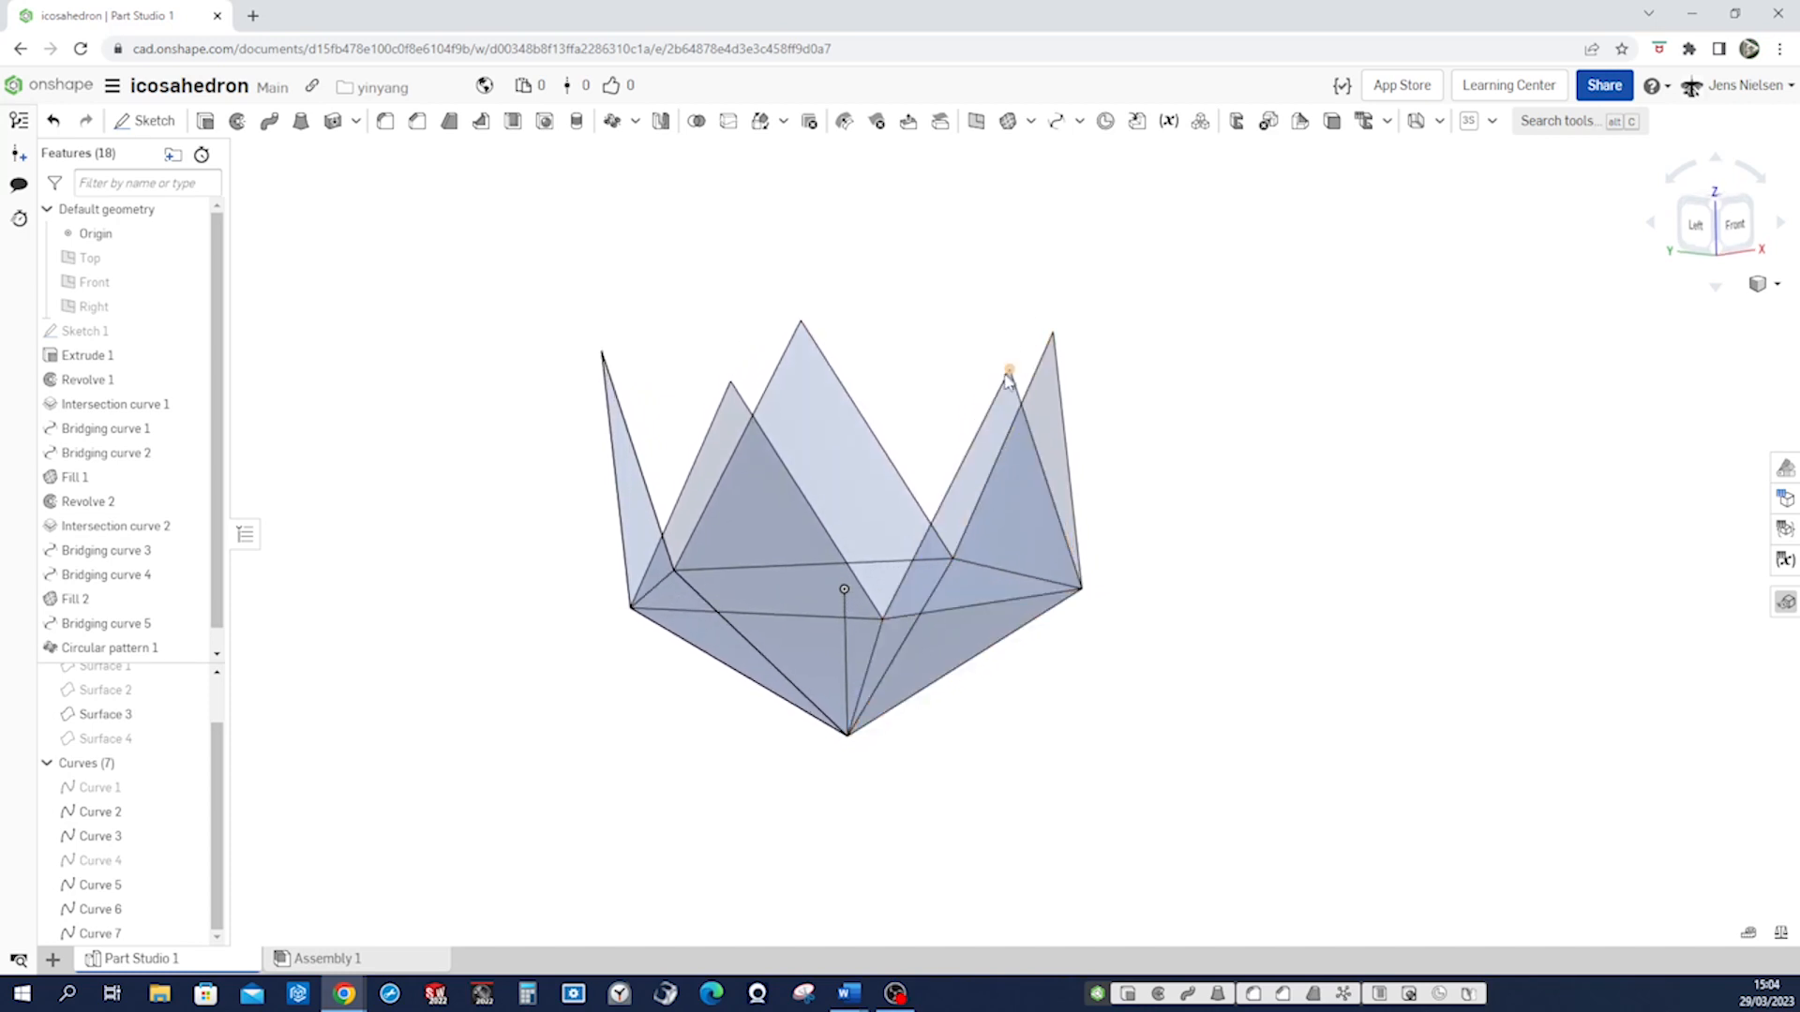
click(977, 122)
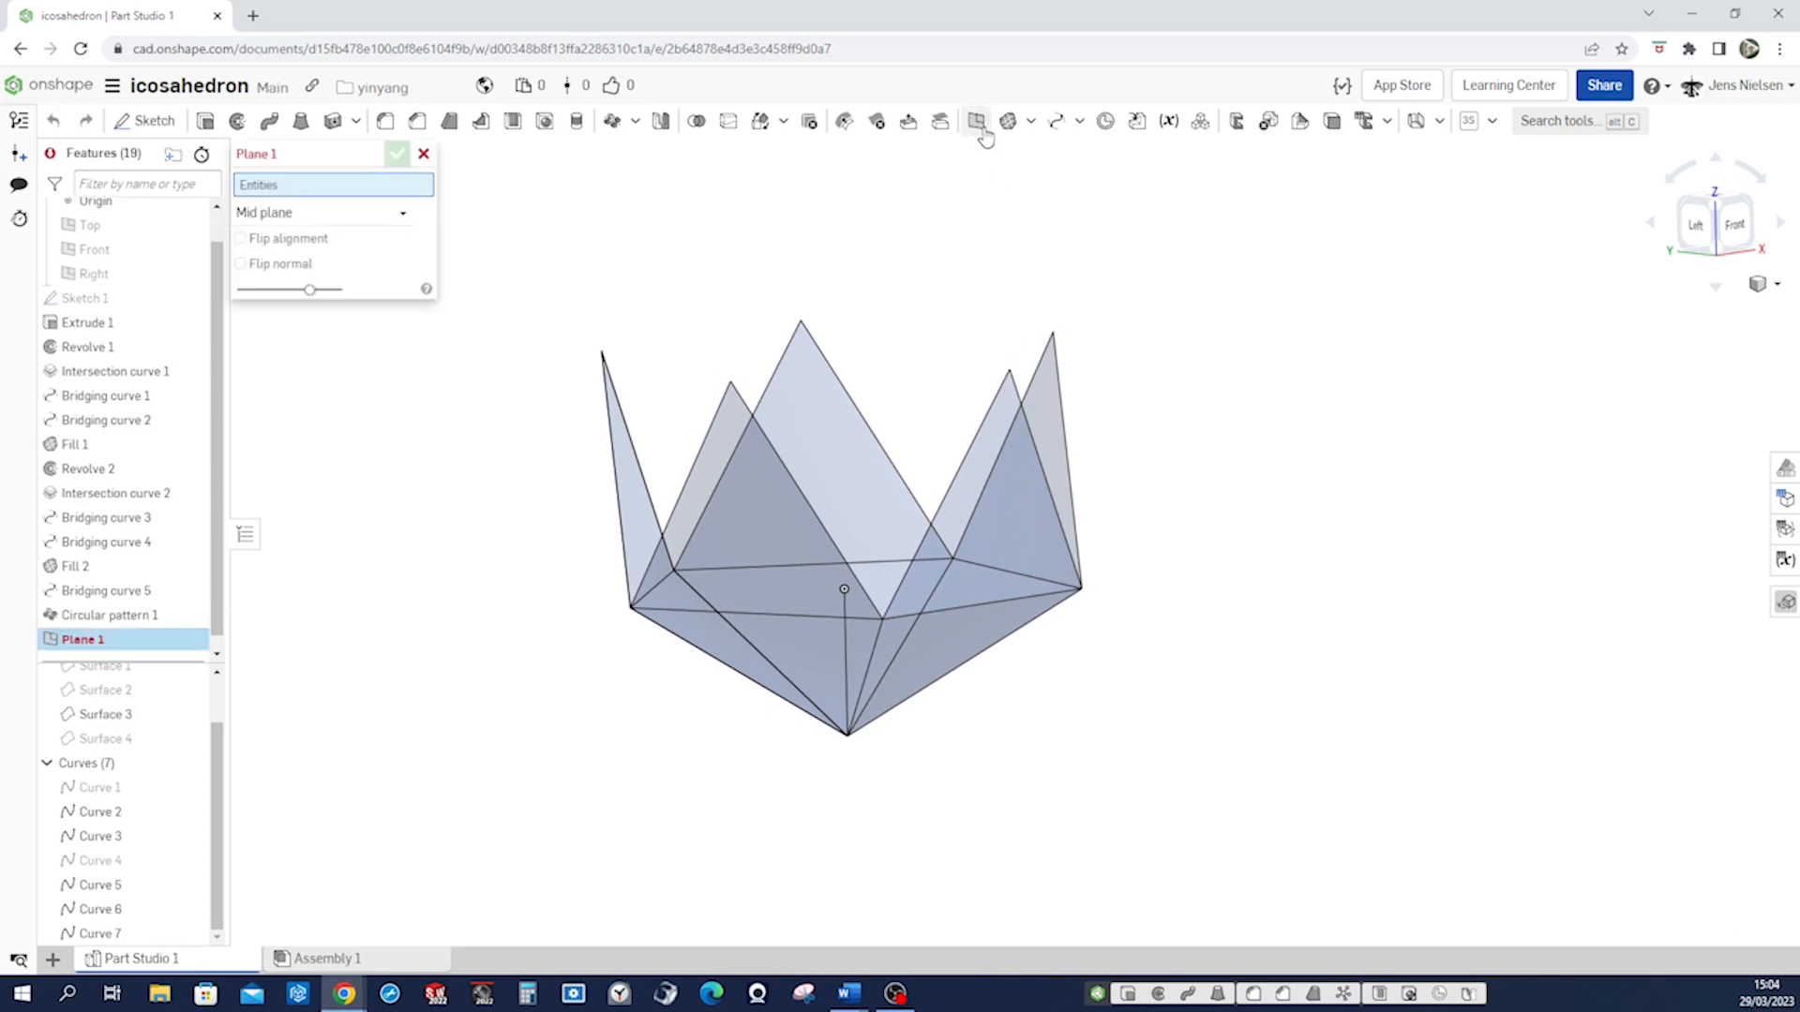
click(404, 217)
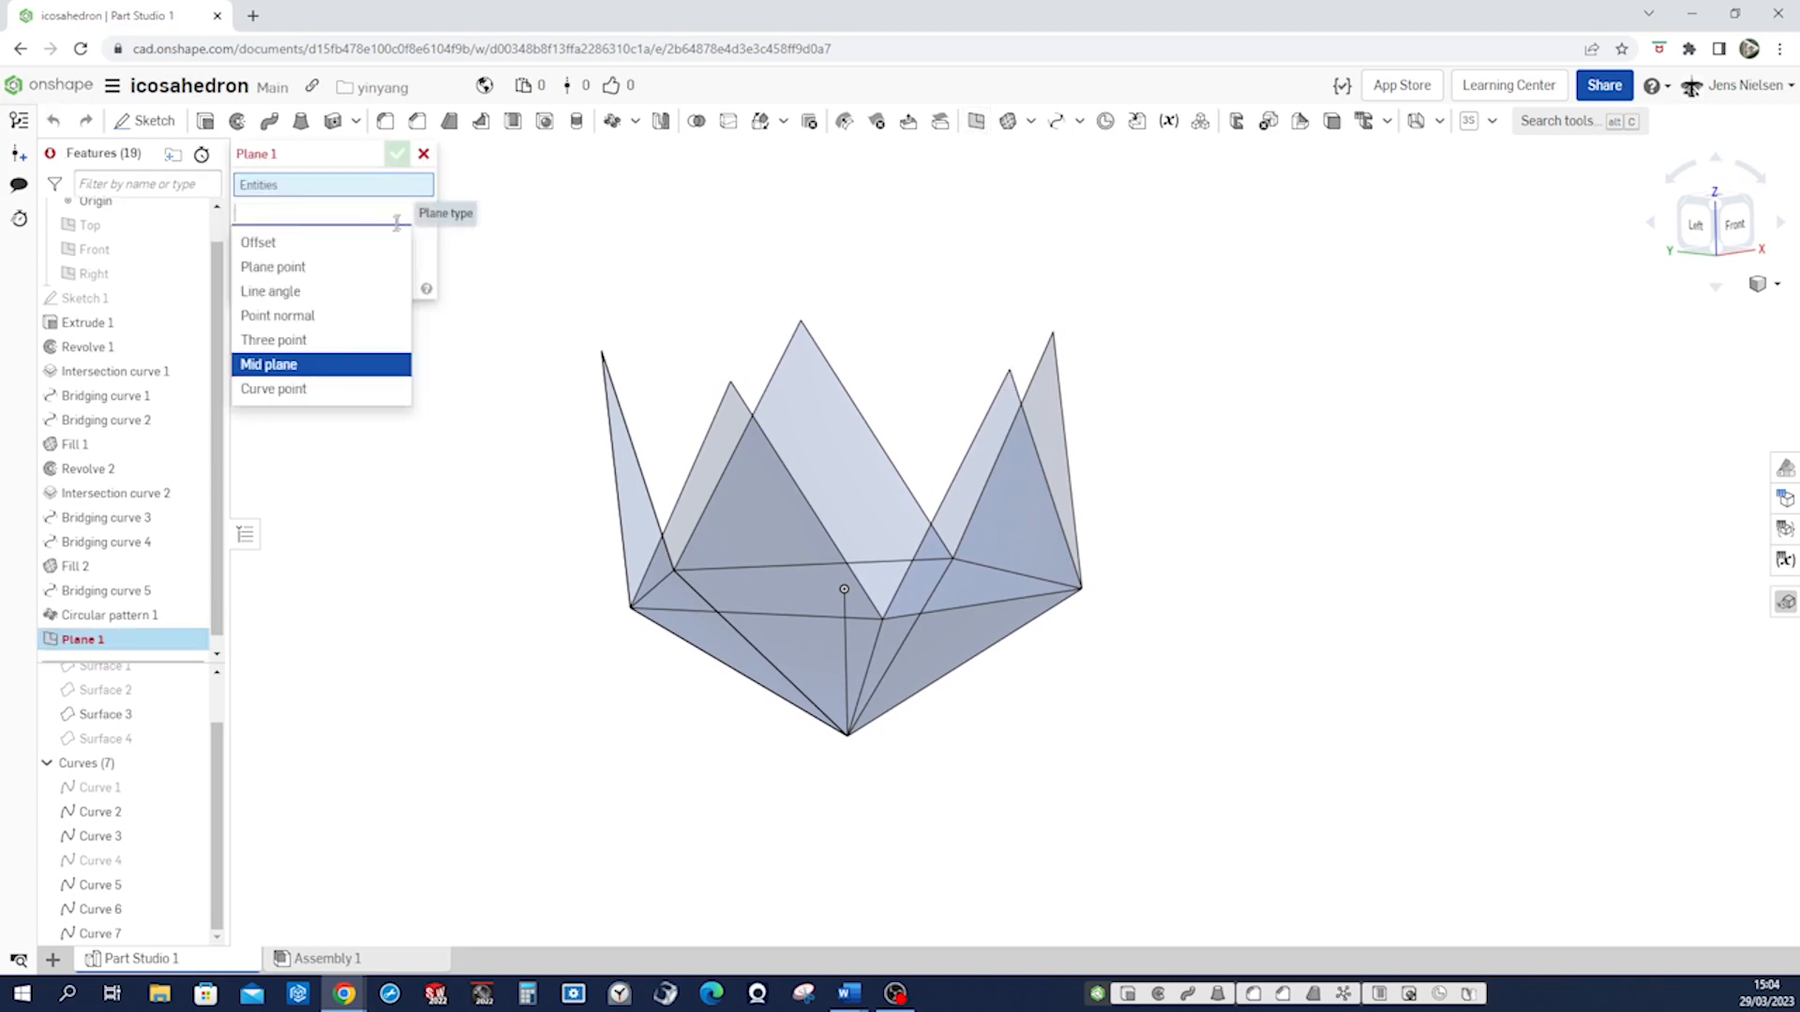
click(323, 270)
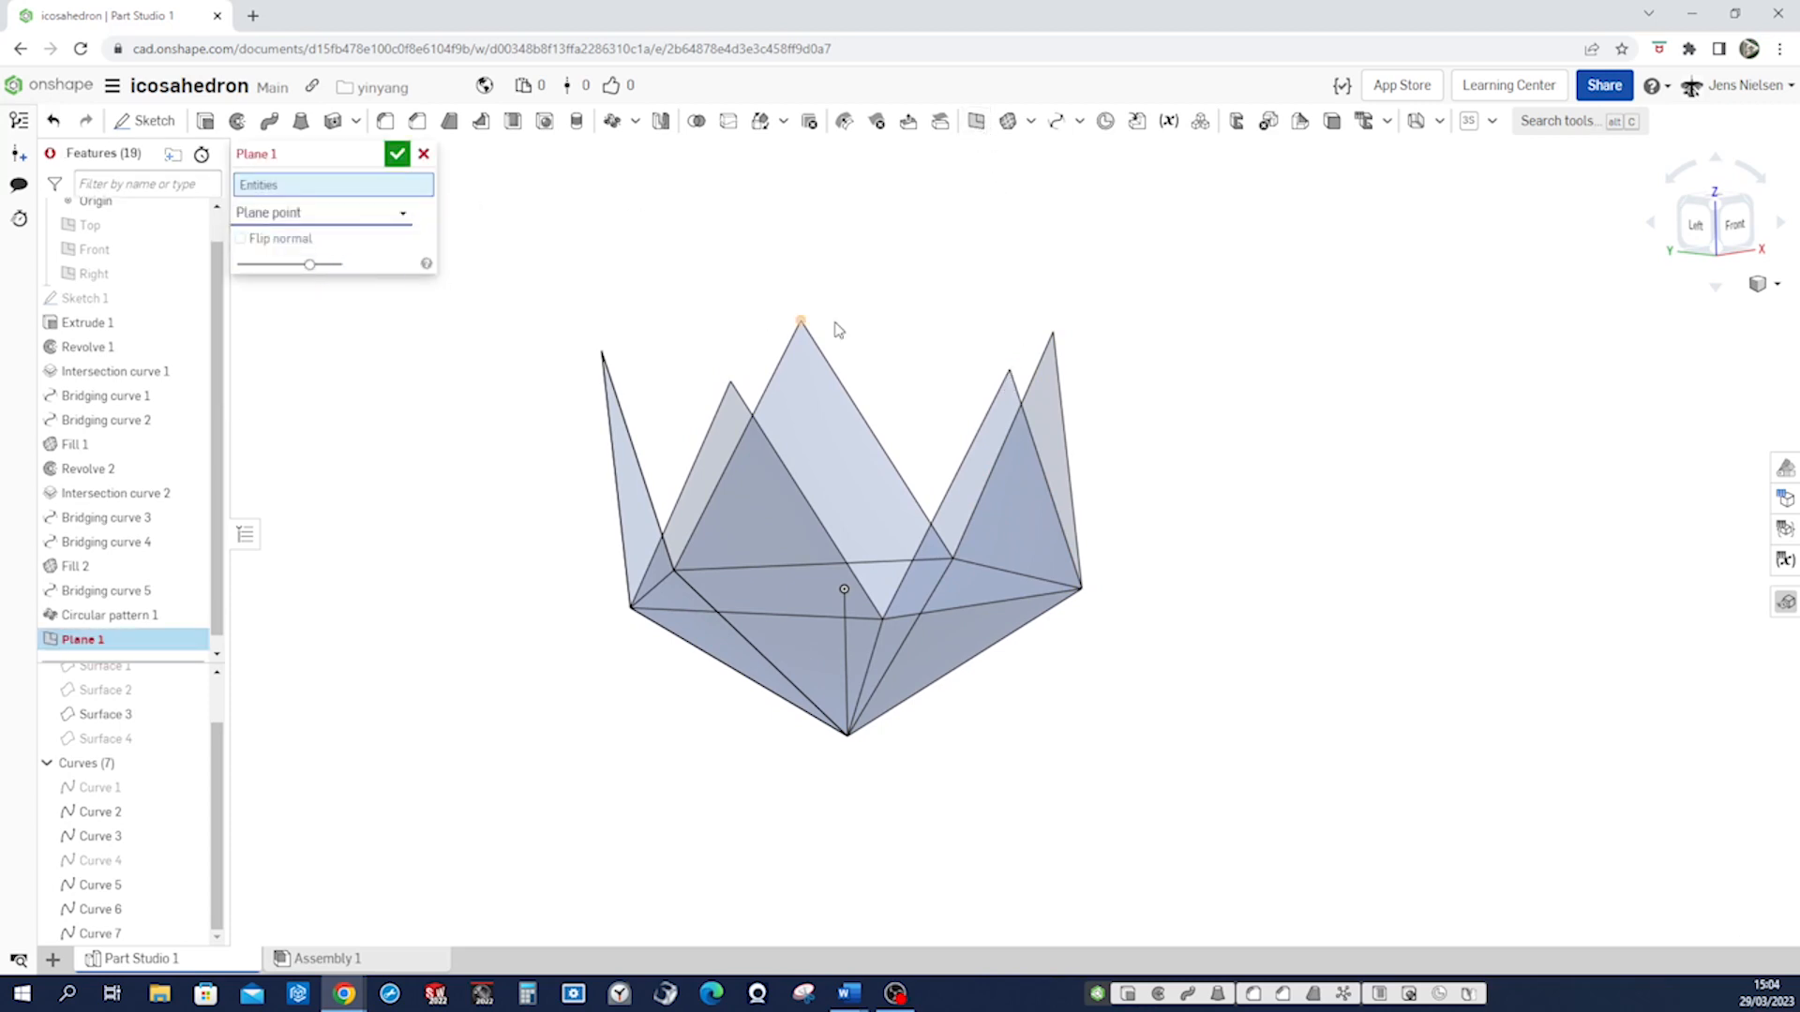
click(1009, 371)
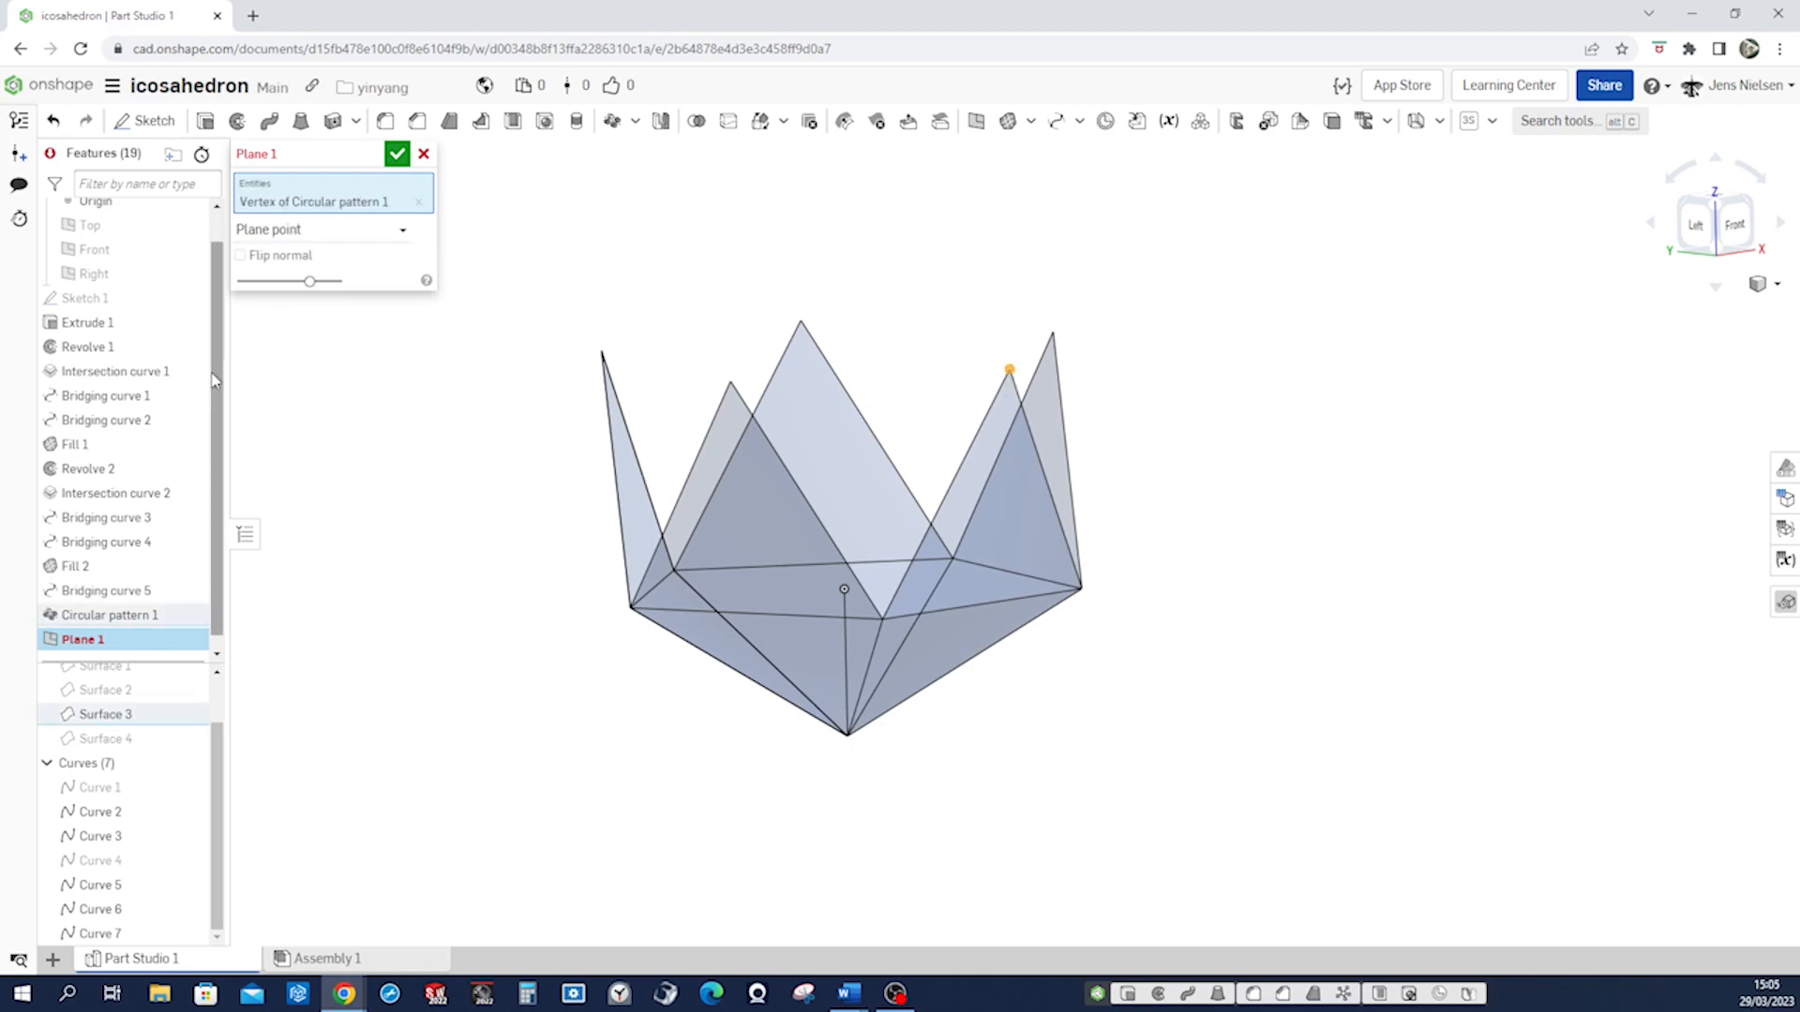
scroll(213, 379, up, 1)
click(105, 266)
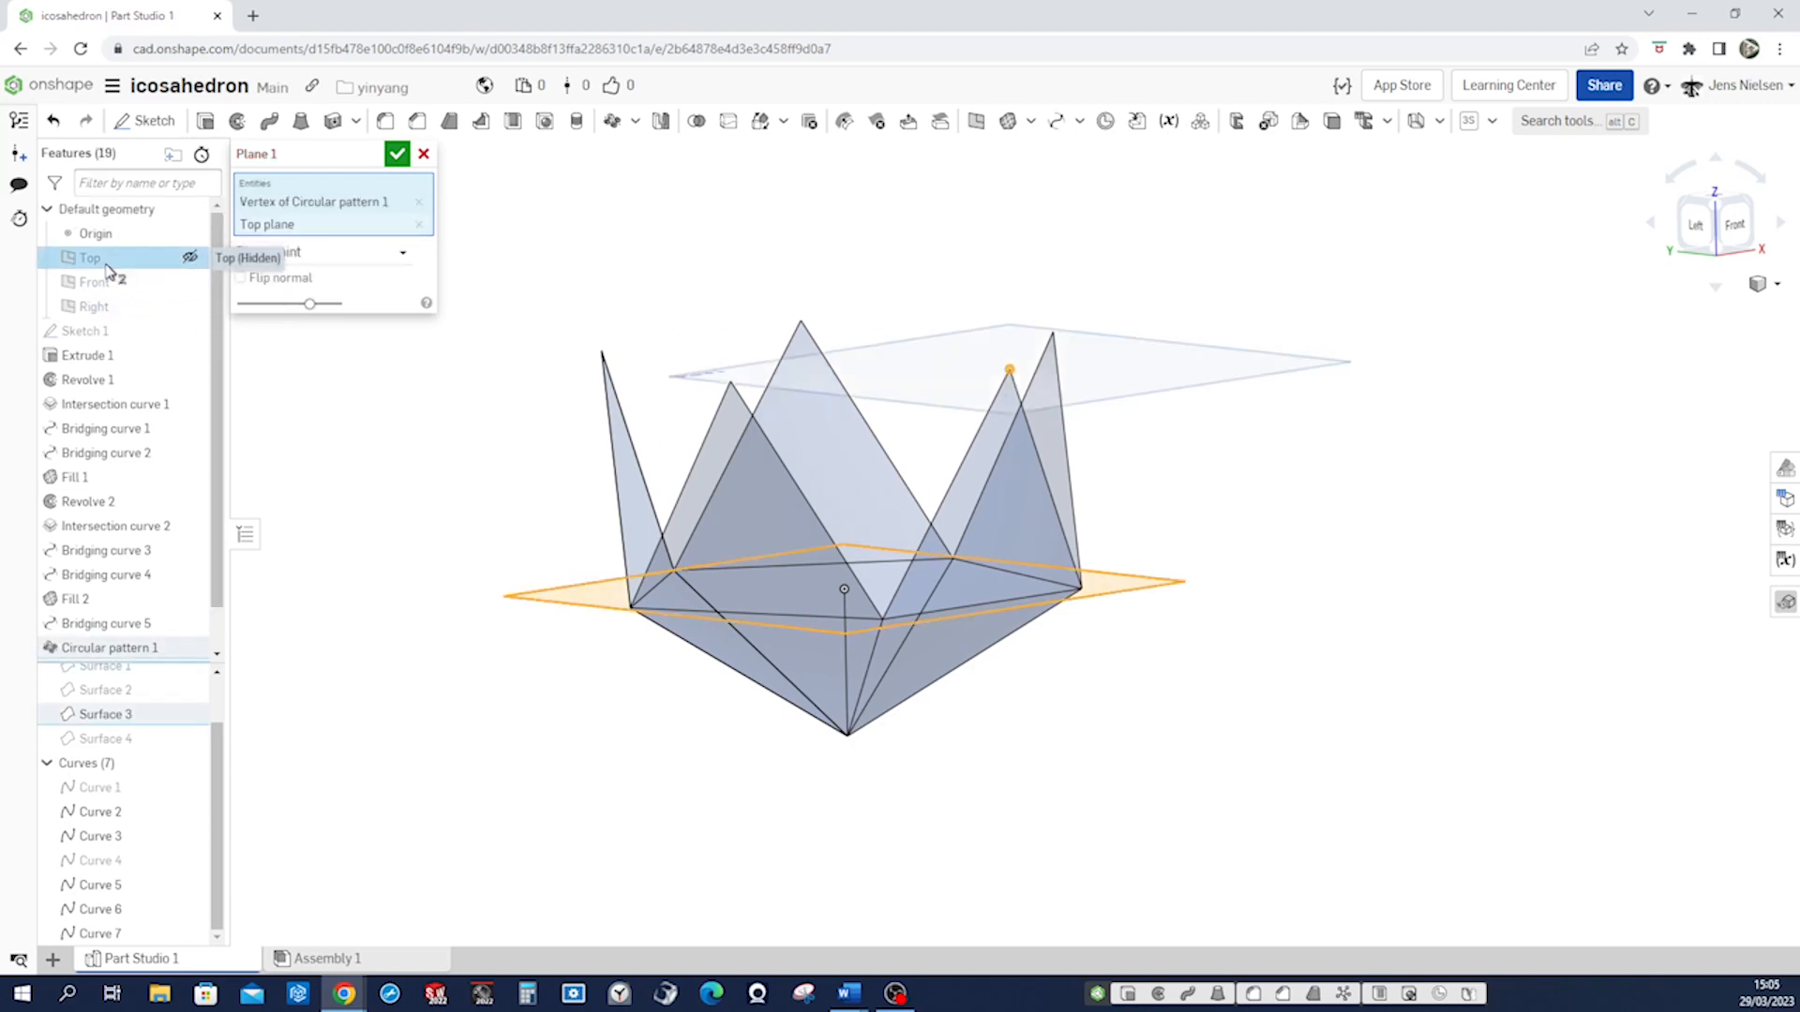
click(396, 154)
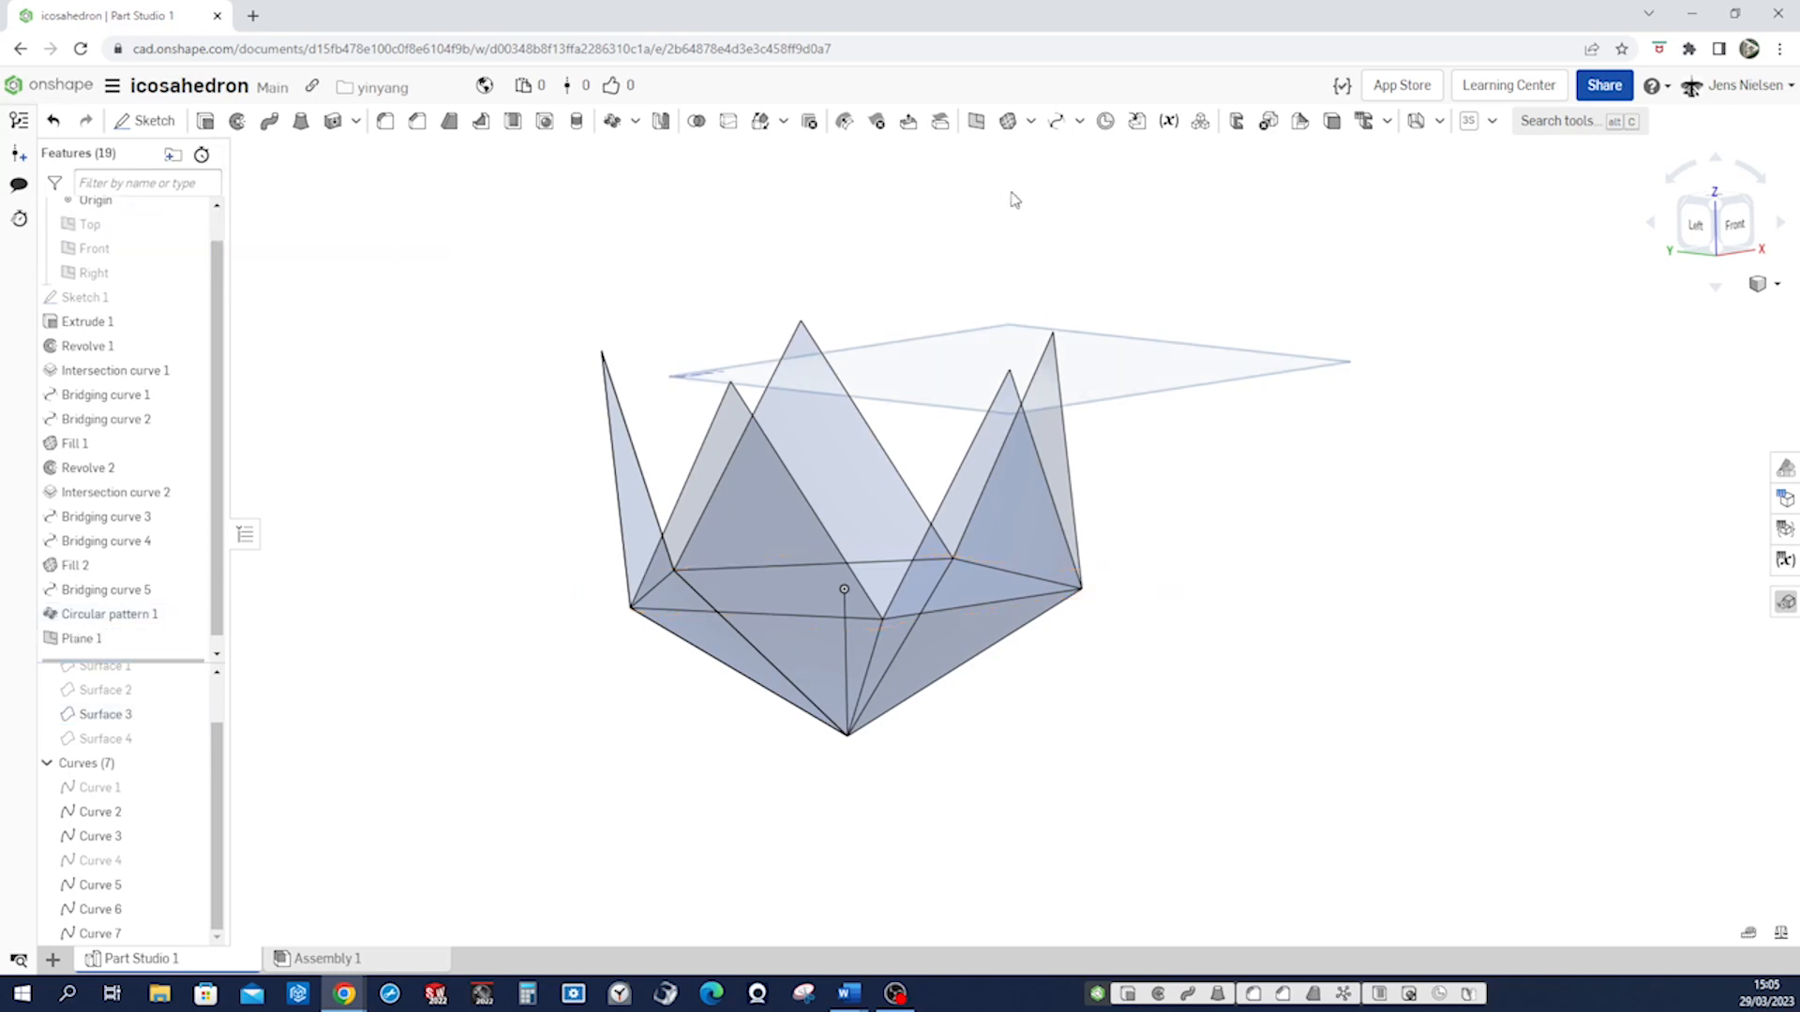
Create a Mid plane between the plane at the triangle tips and the Top plane.
click(976, 120)
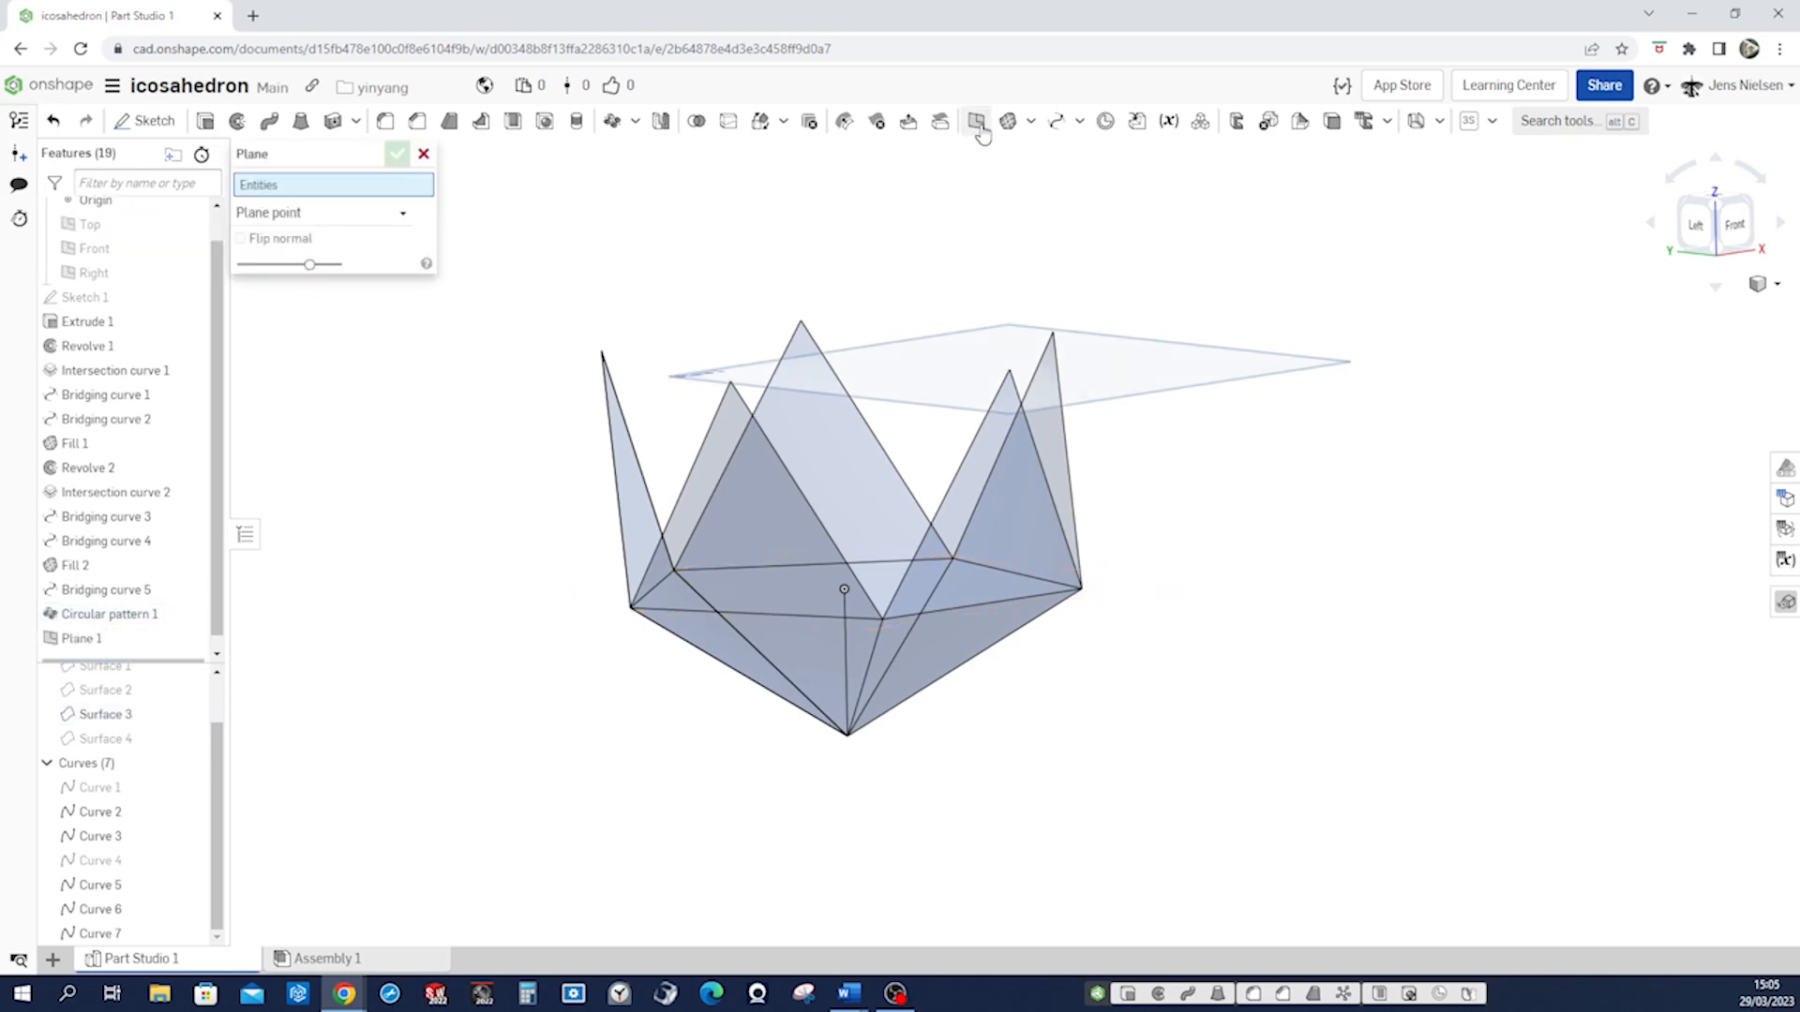
click(401, 222)
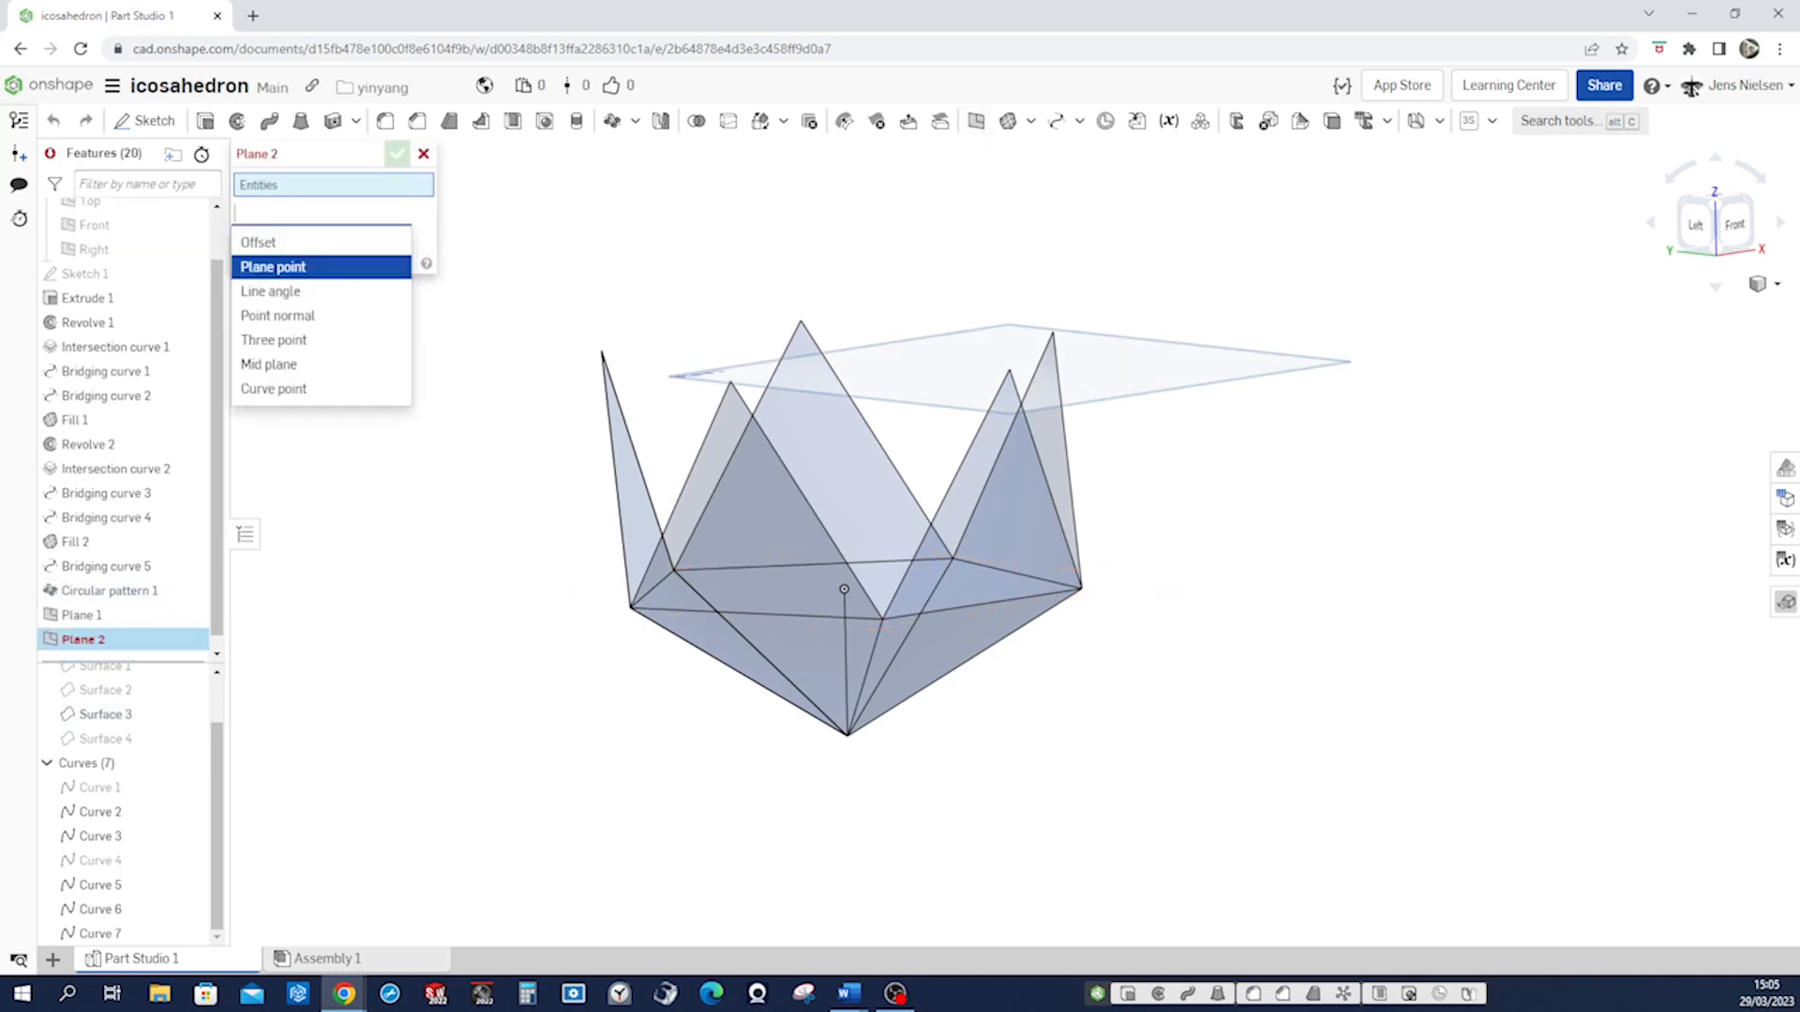
click(305, 361)
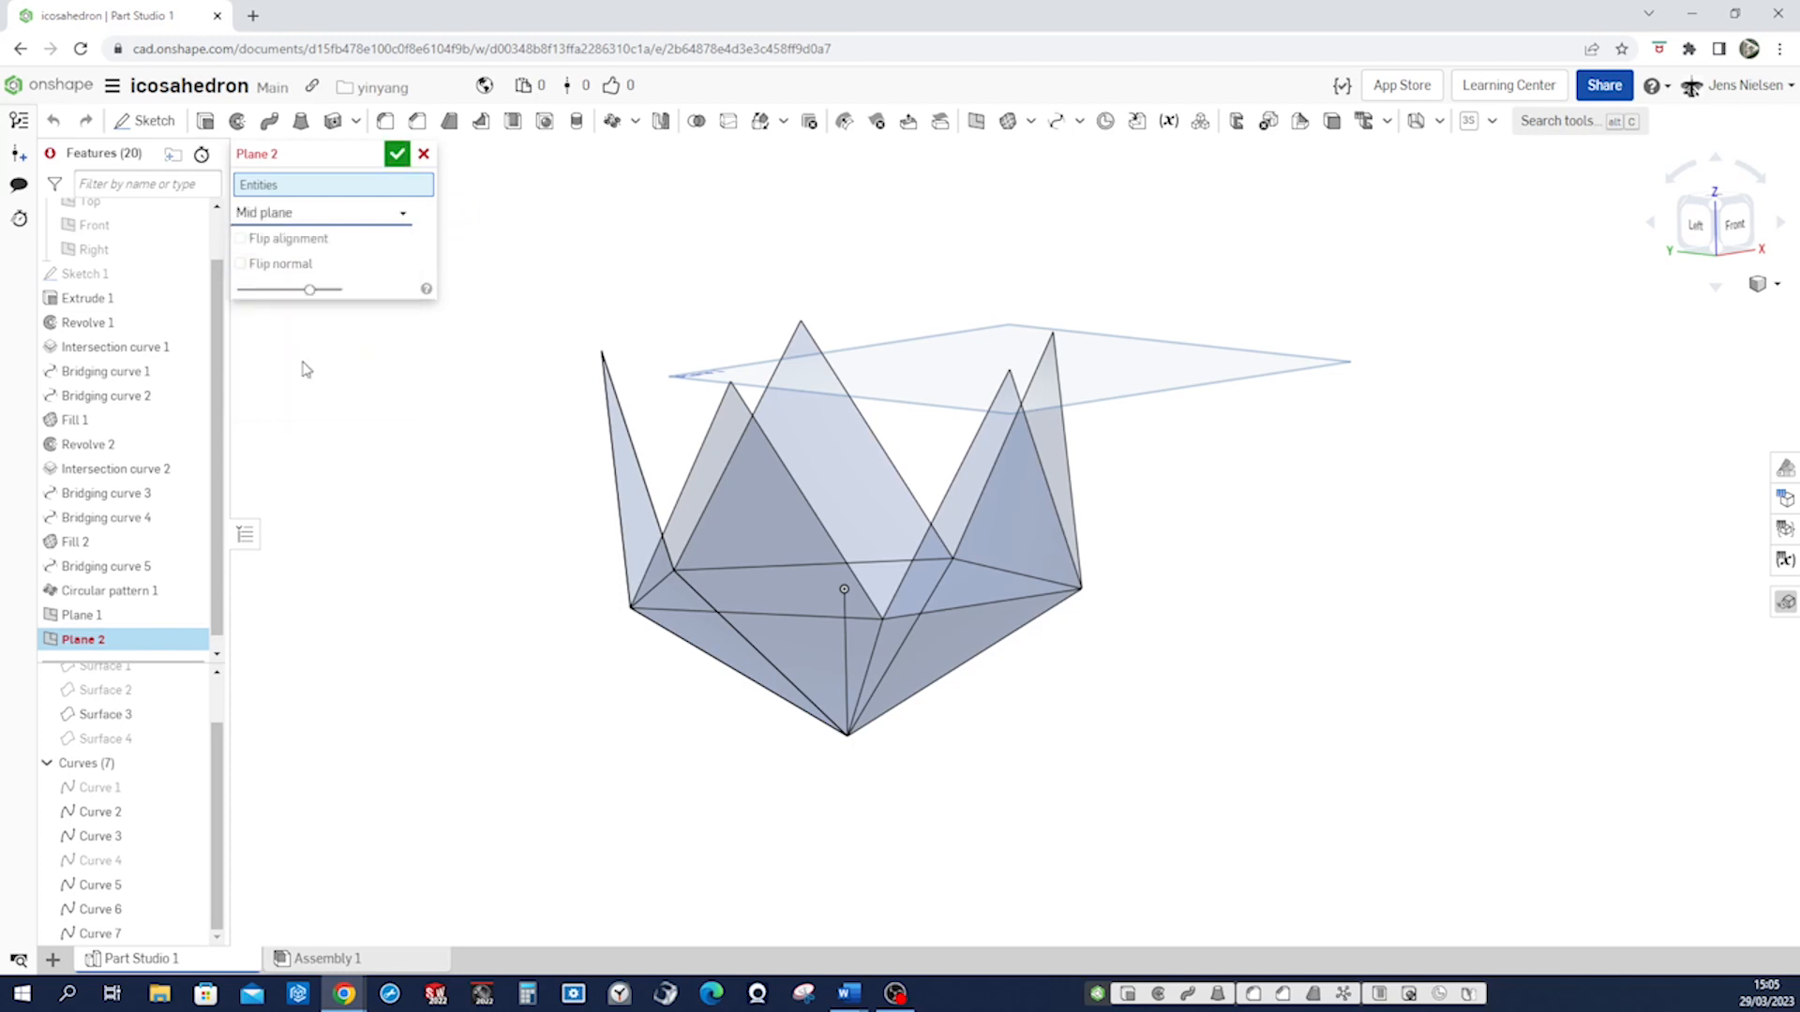
click(881, 373)
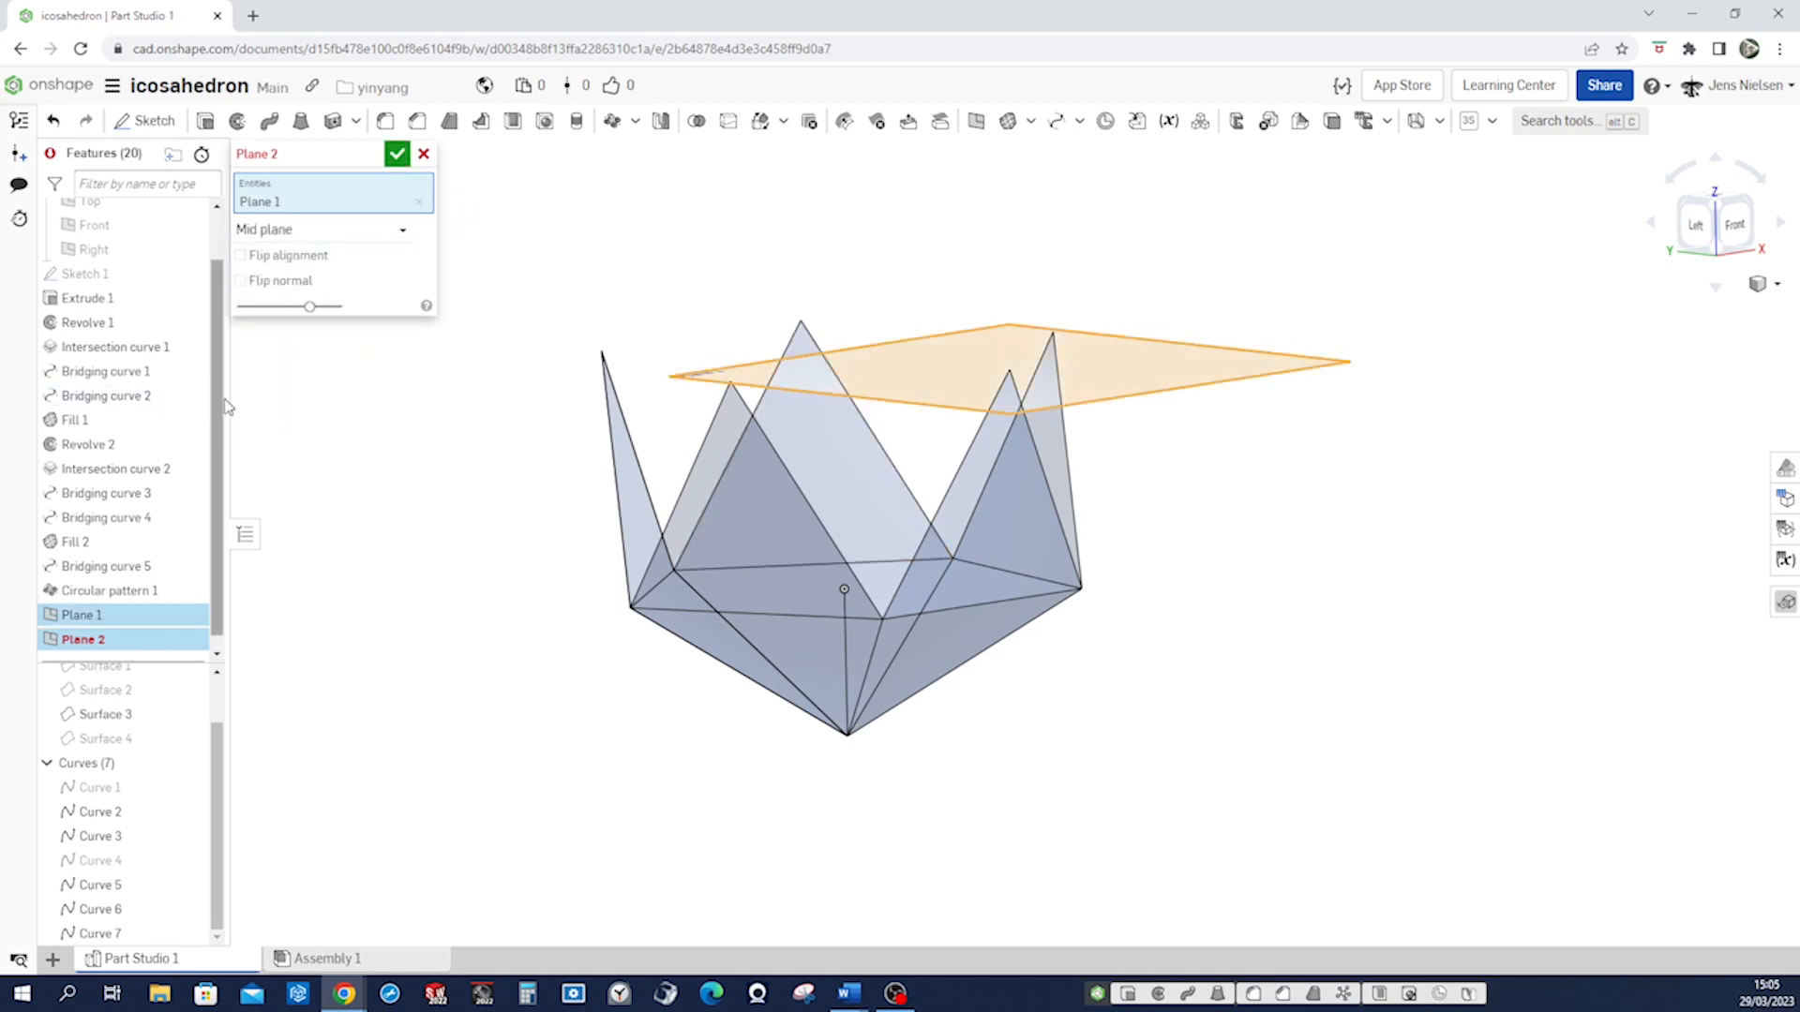
scroll(225, 405, up, 2)
click(91, 262)
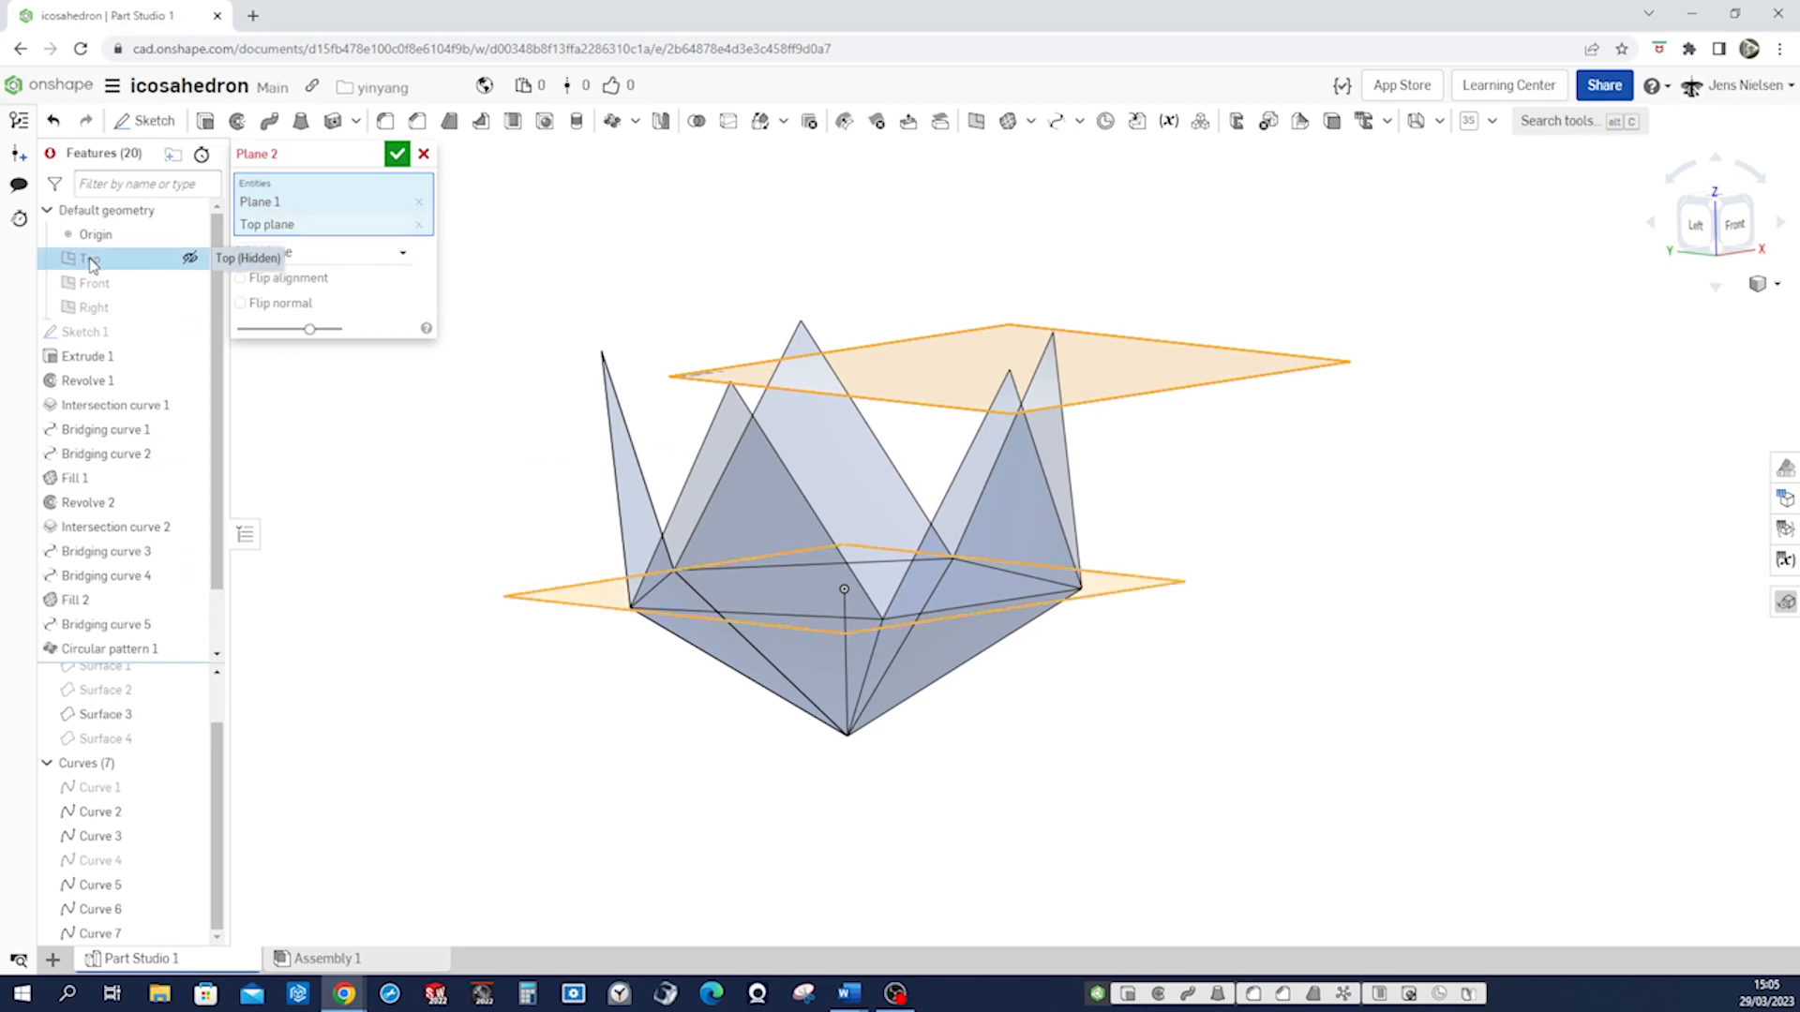
click(397, 154)
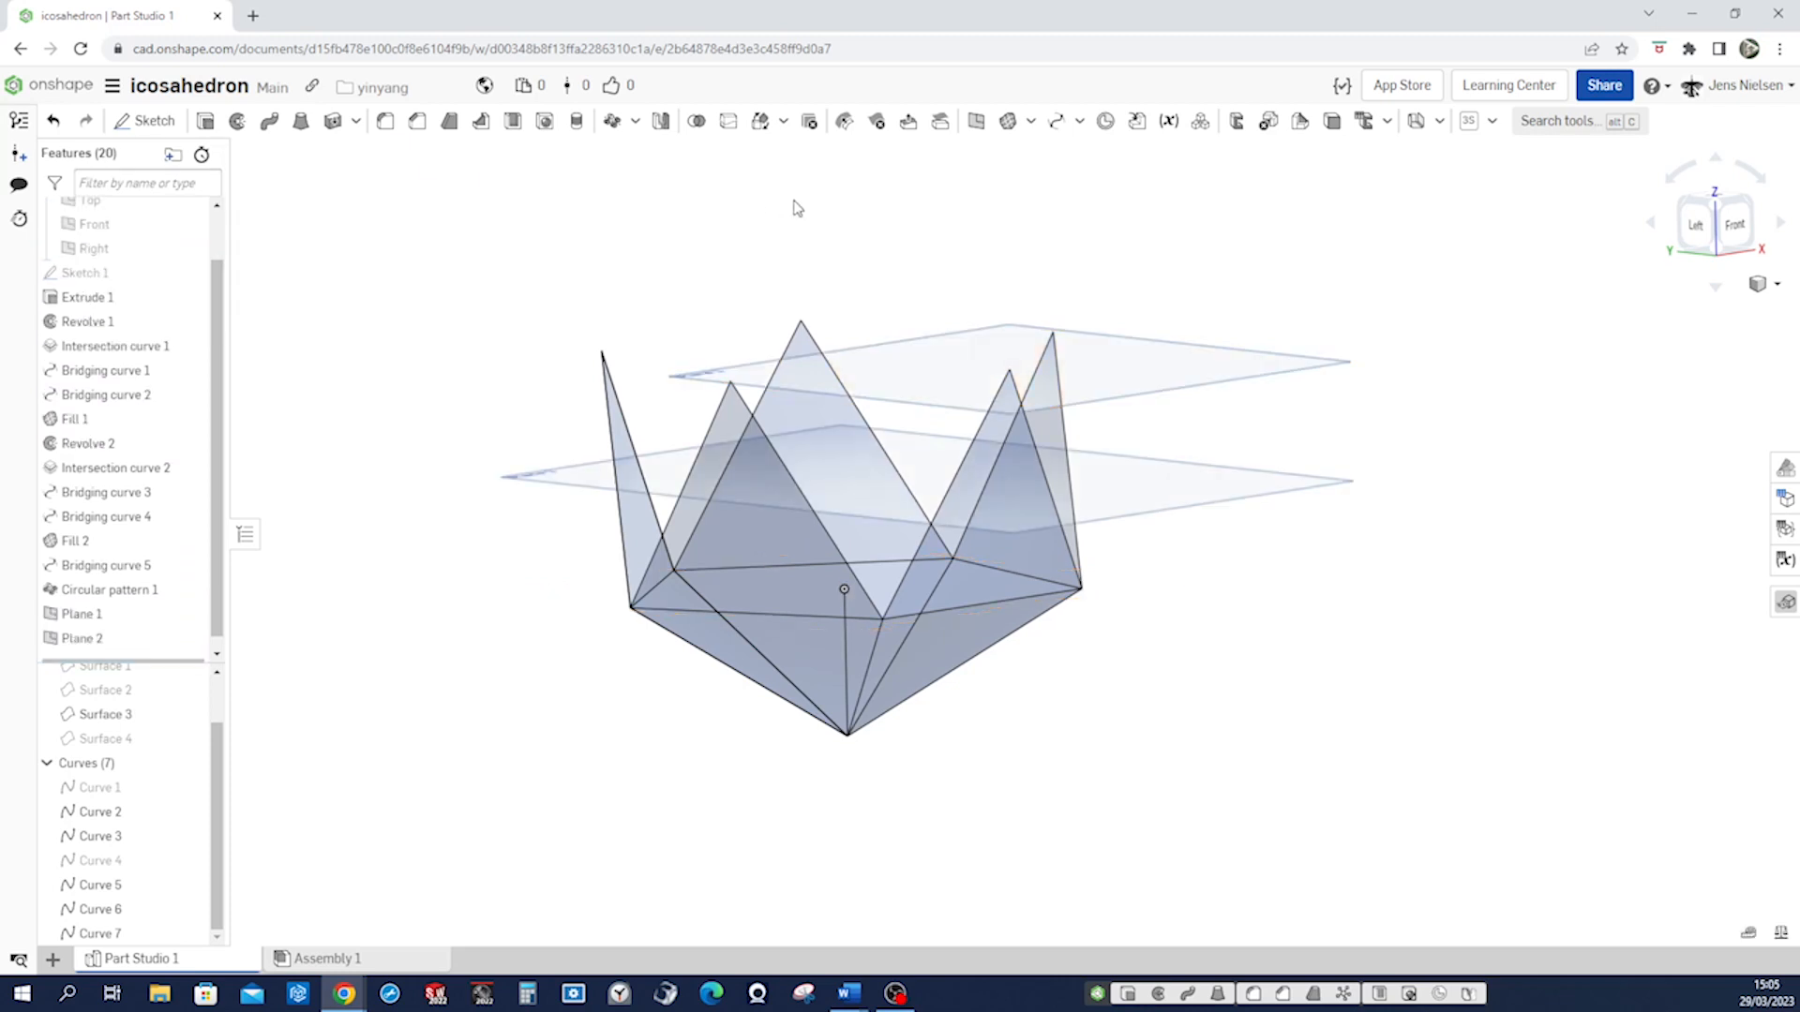
Mirror the patterned surface across the mid plane as a new surface.
click(661, 120)
click(776, 580)
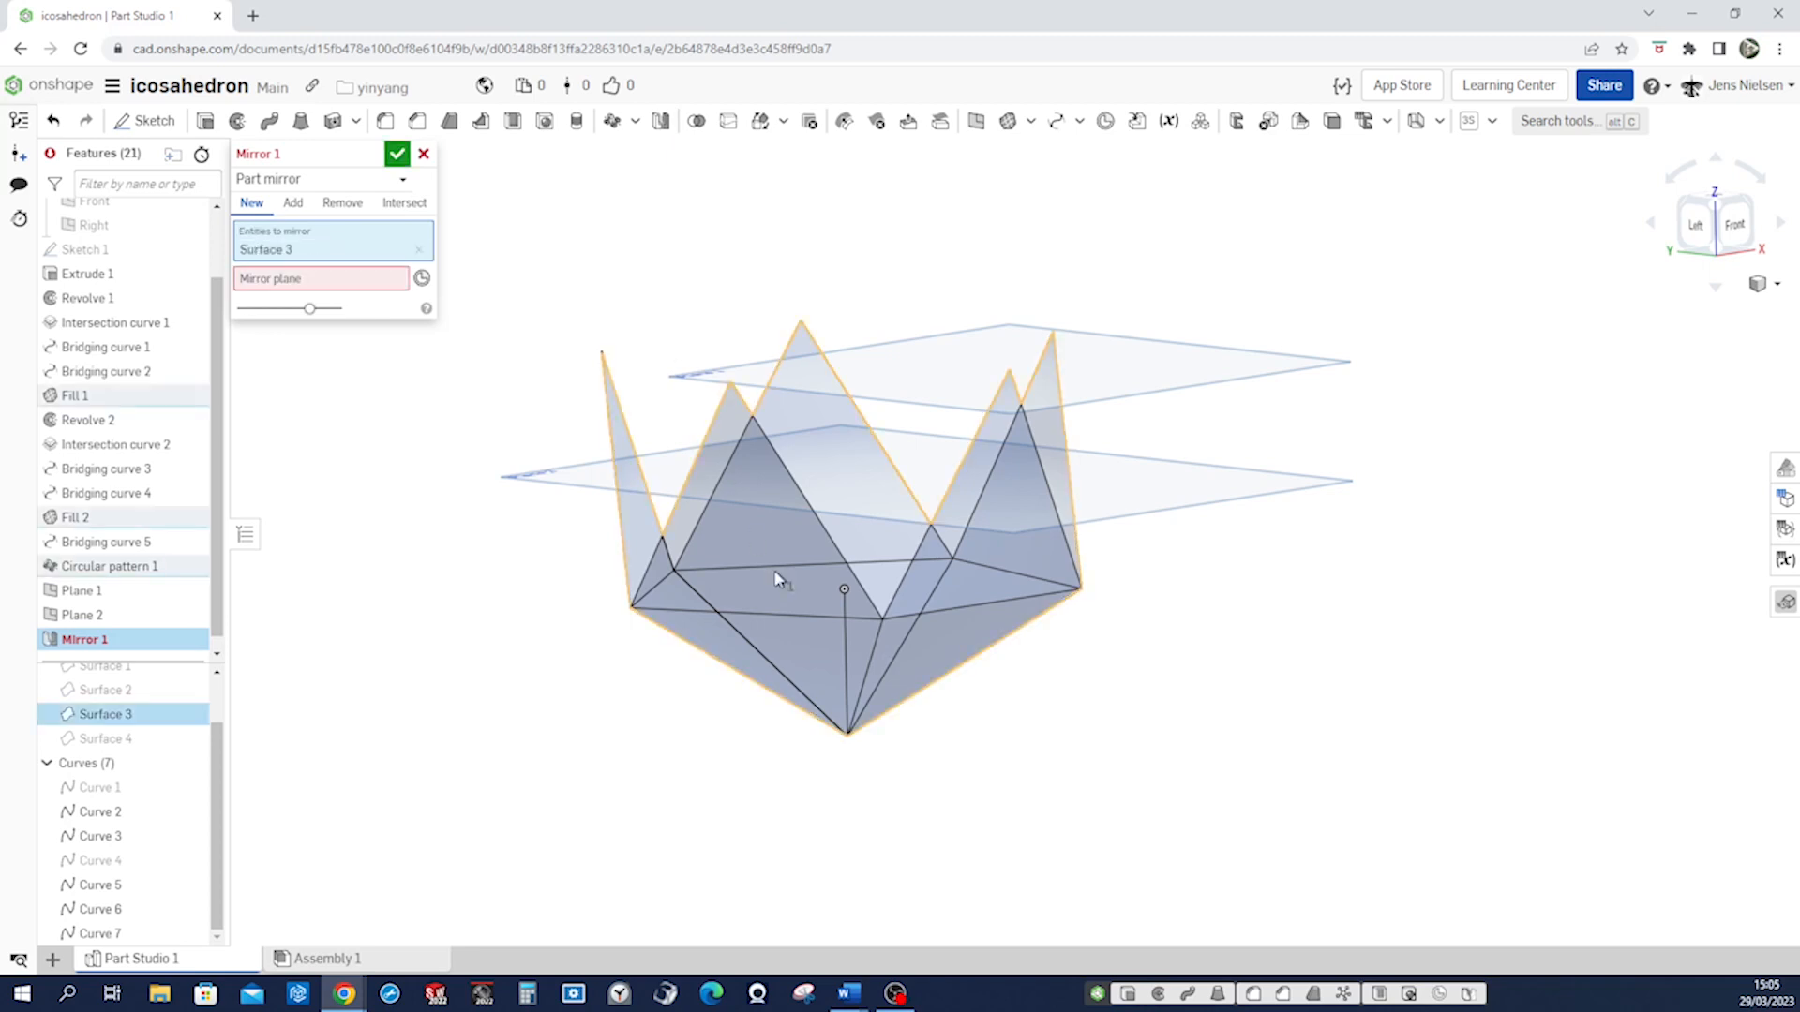
click(353, 282)
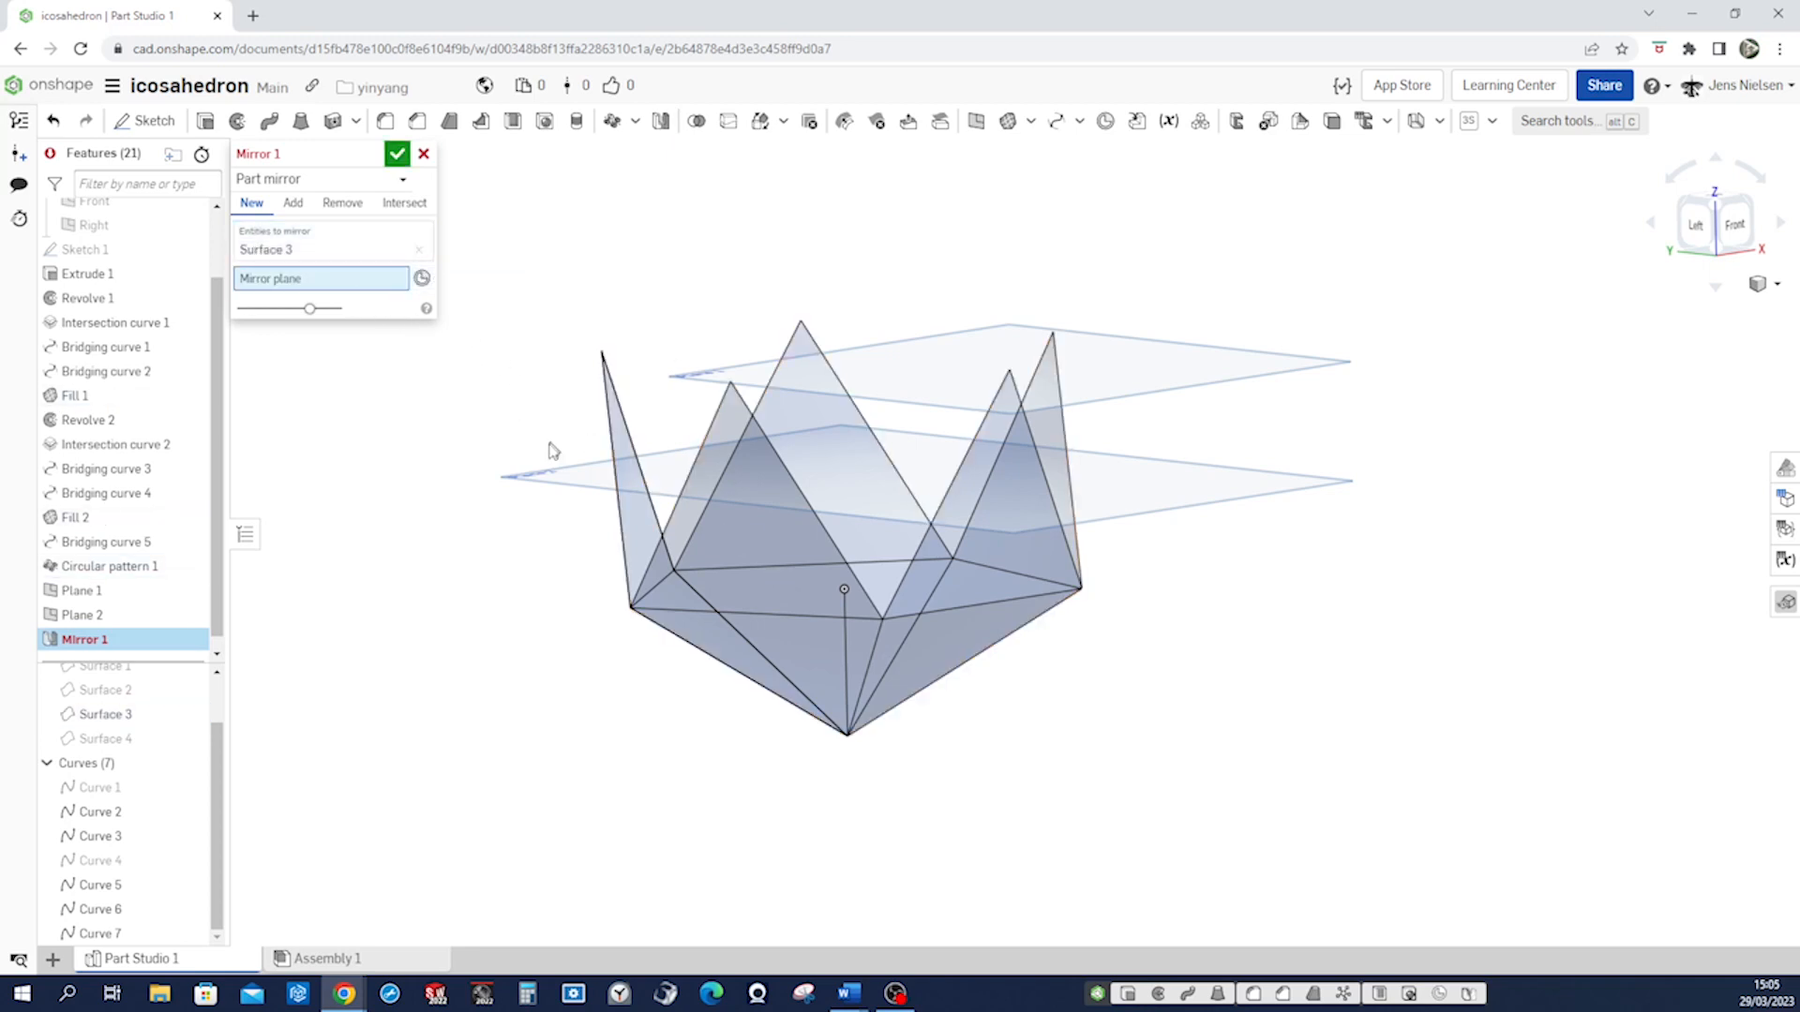
click(552, 476)
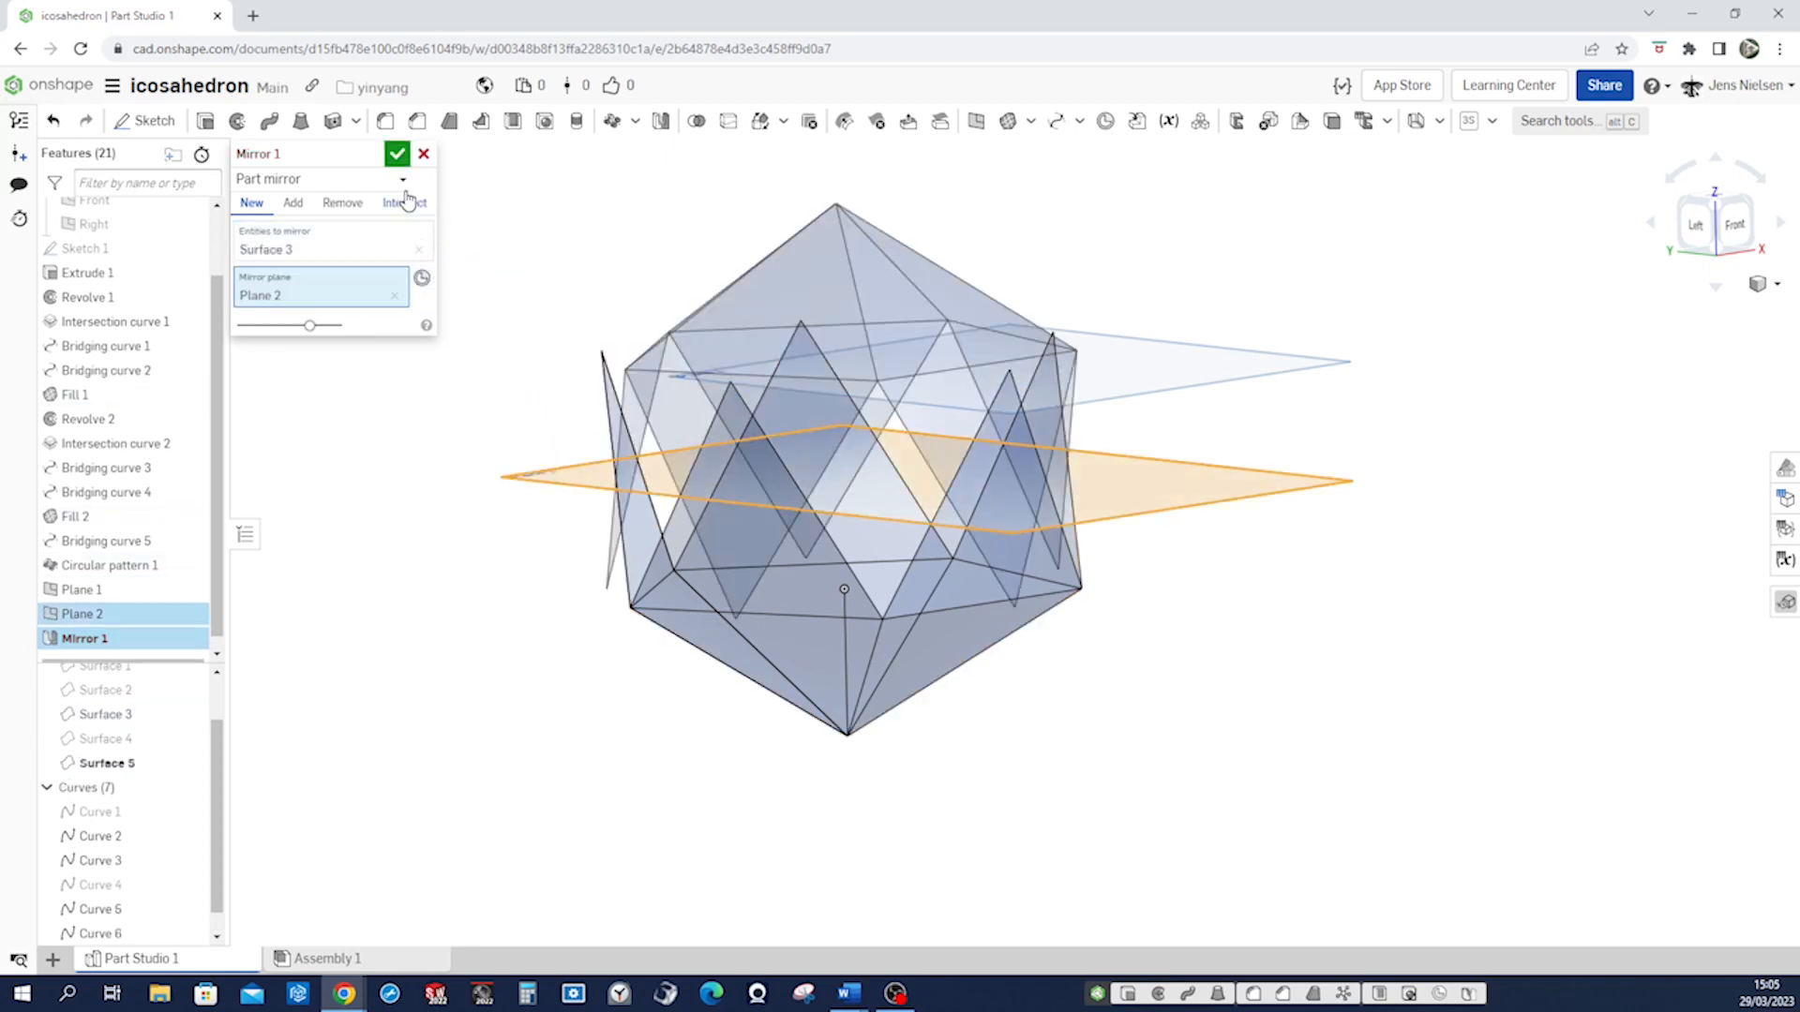
click(398, 153)
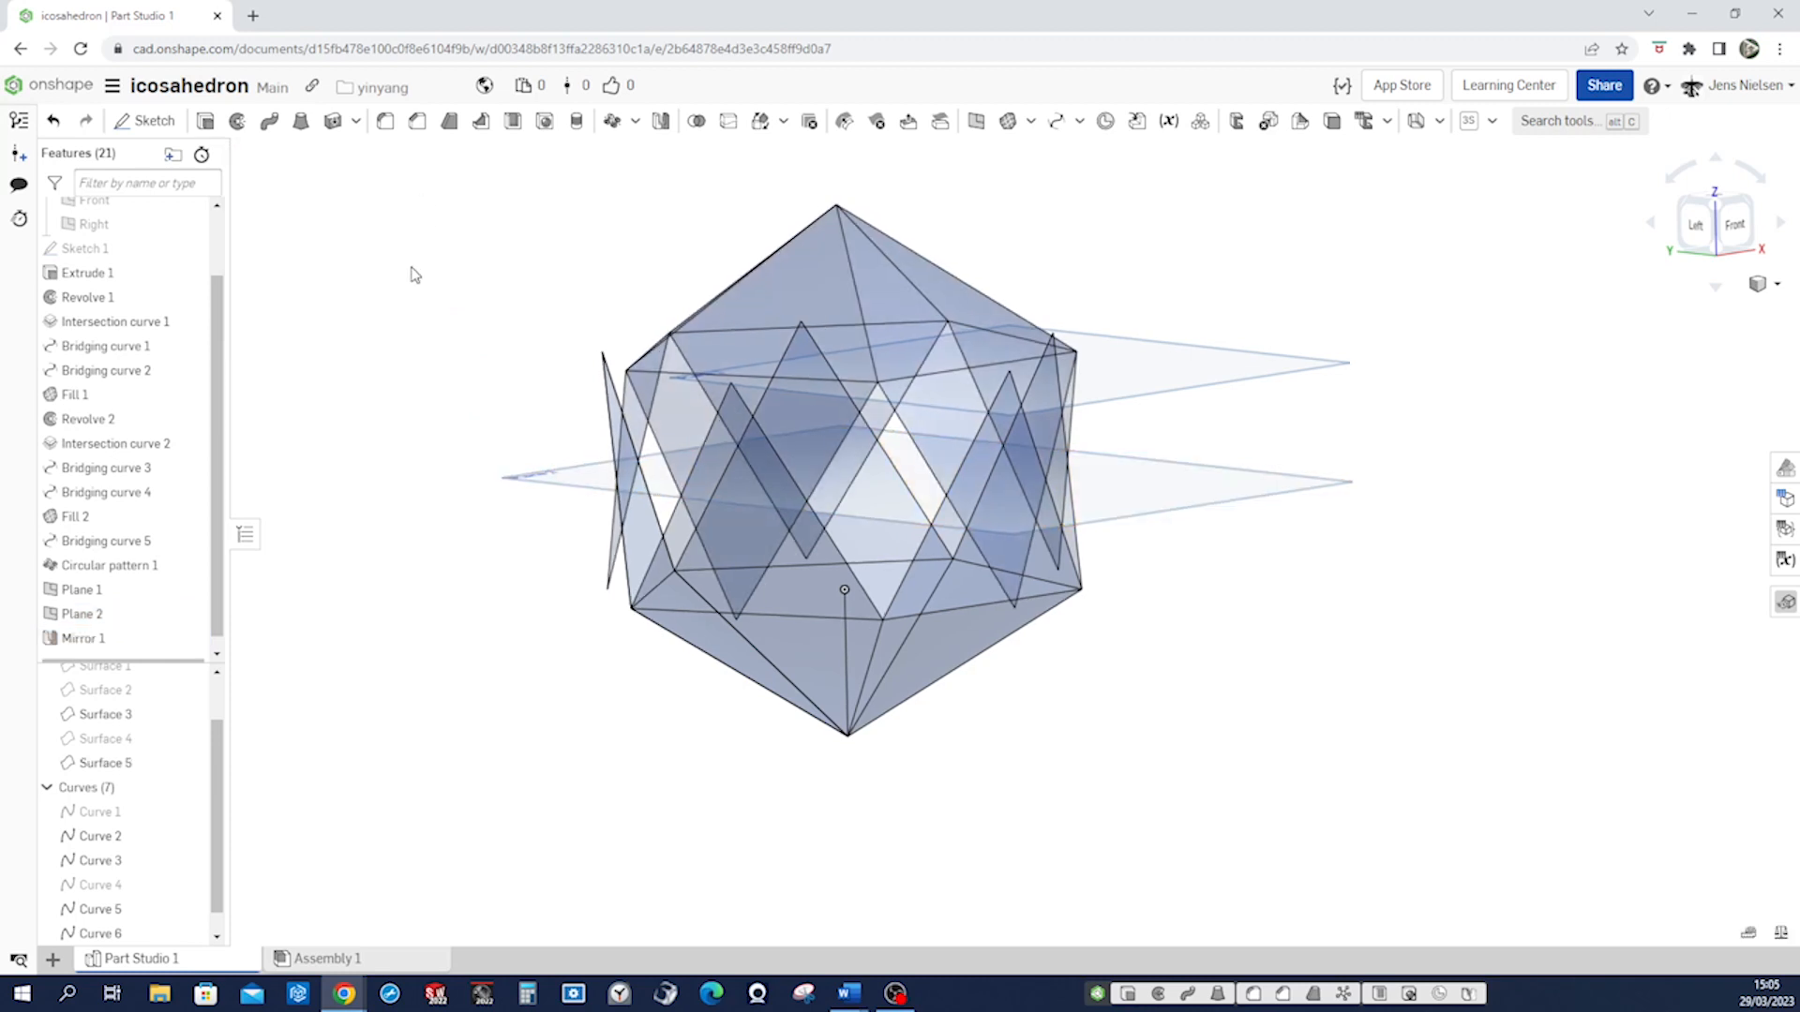
Rotate the mirrored surface 36 degrees about the central bridging curve with a Transform, without copying it.
scroll(531, 357, up, 1)
right_drag(573, 318, 676, 207)
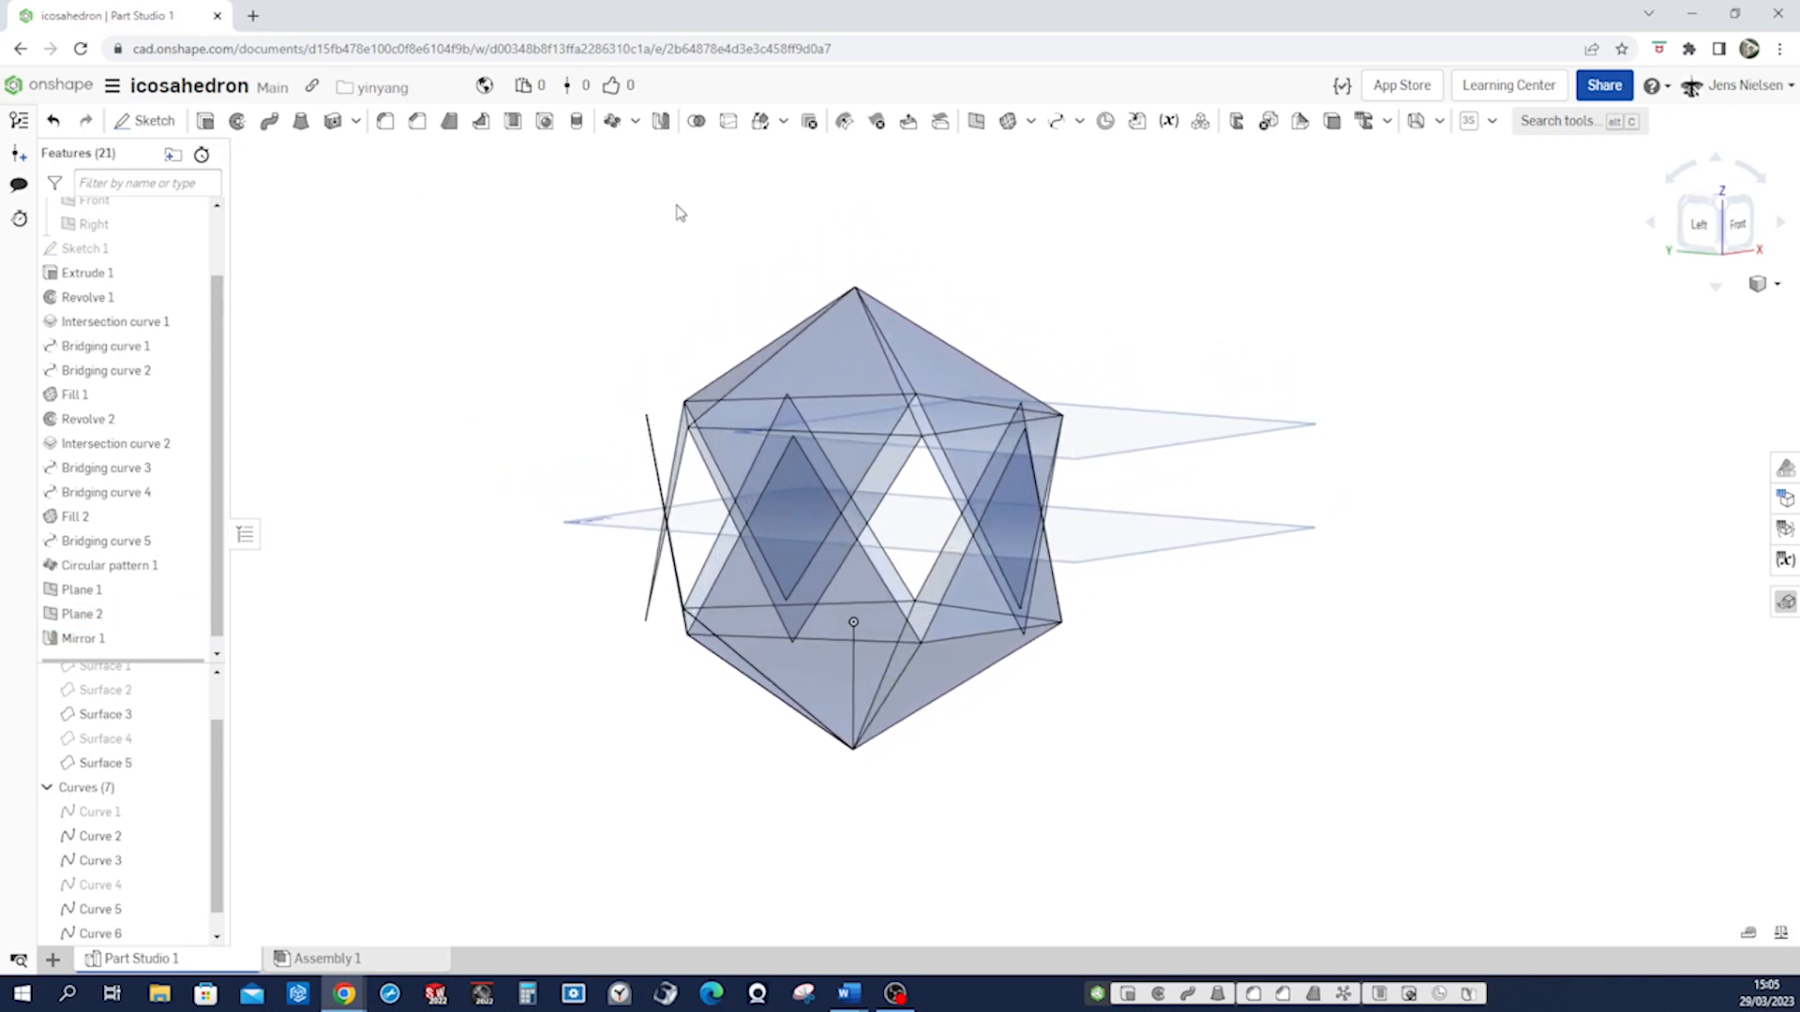
click(636, 130)
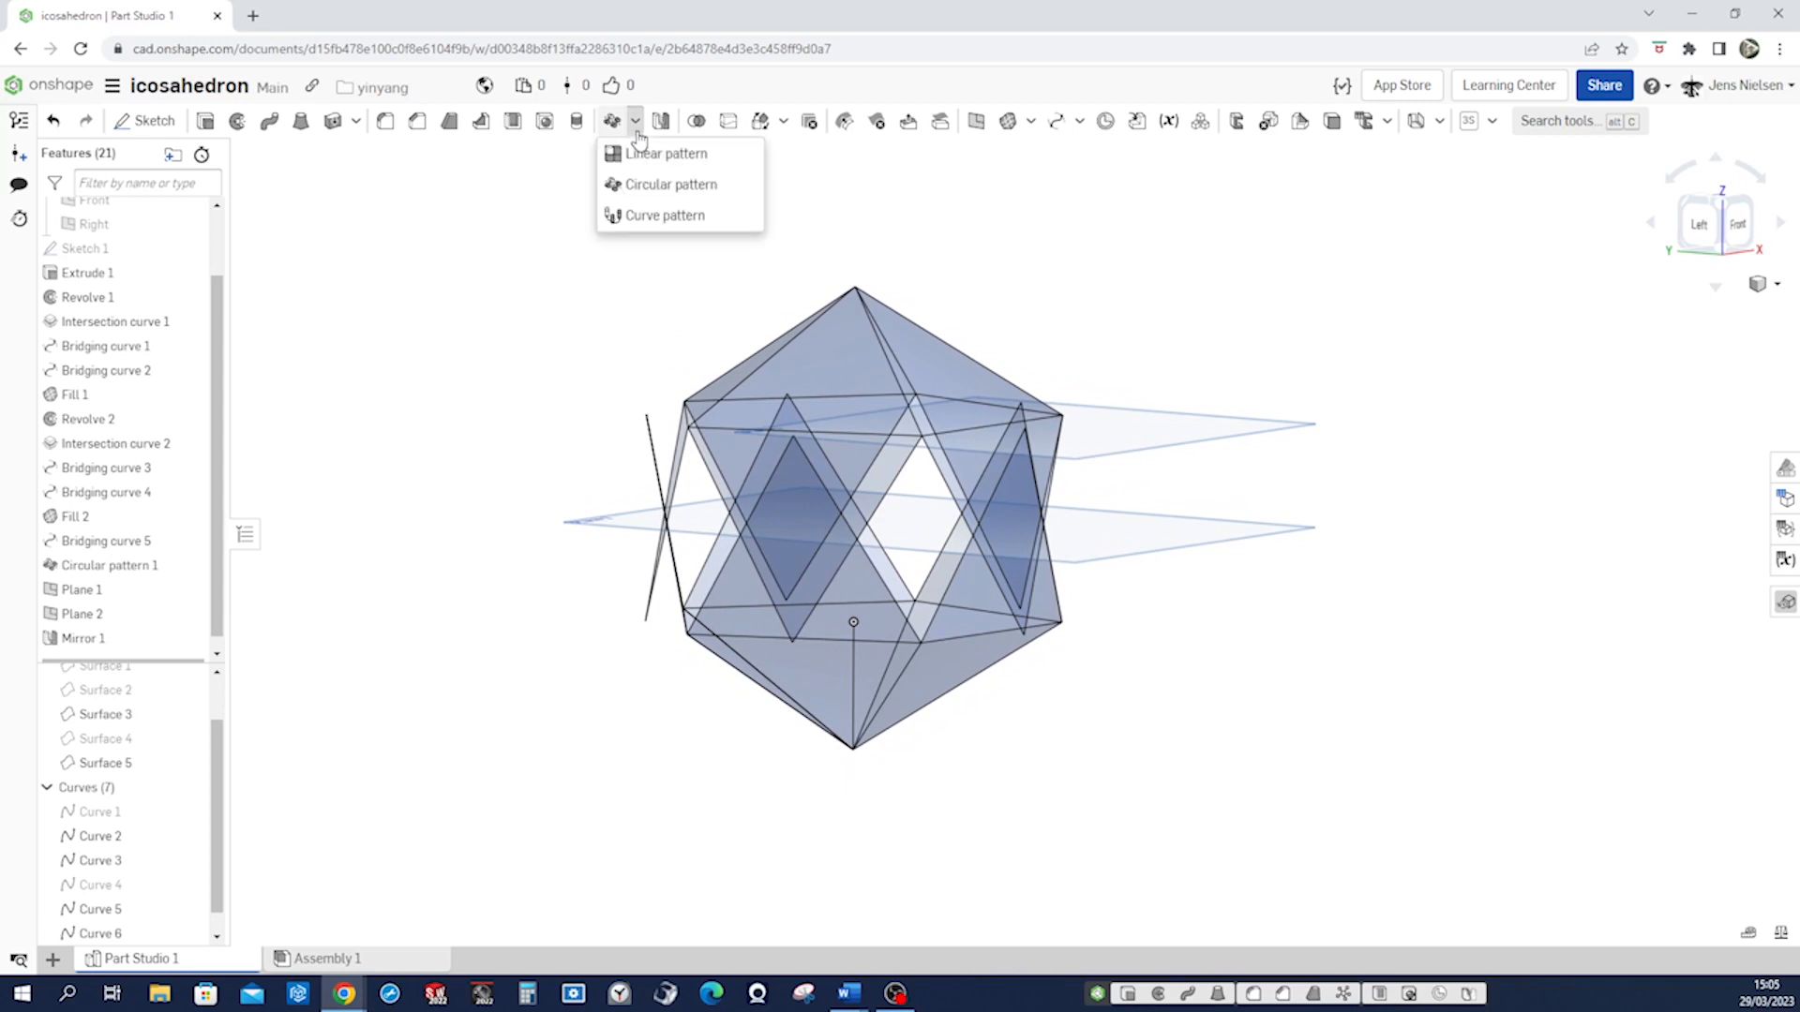
click(783, 122)
click(793, 156)
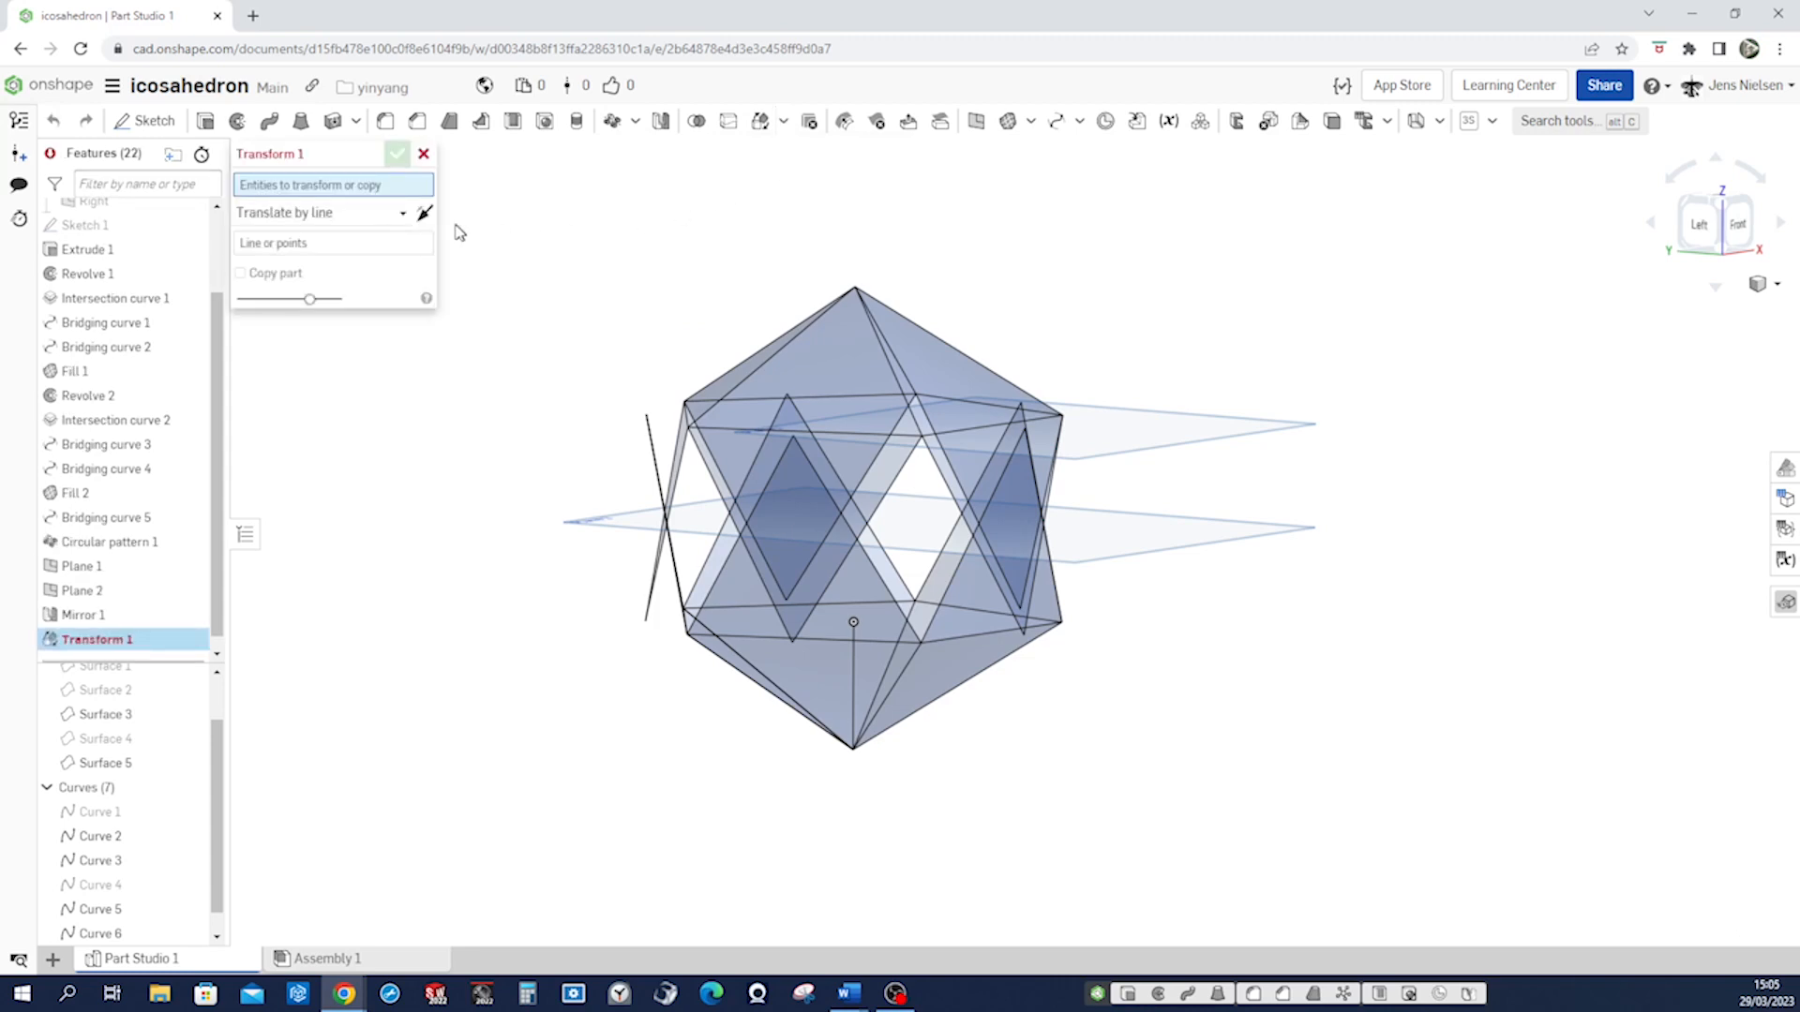
click(856, 389)
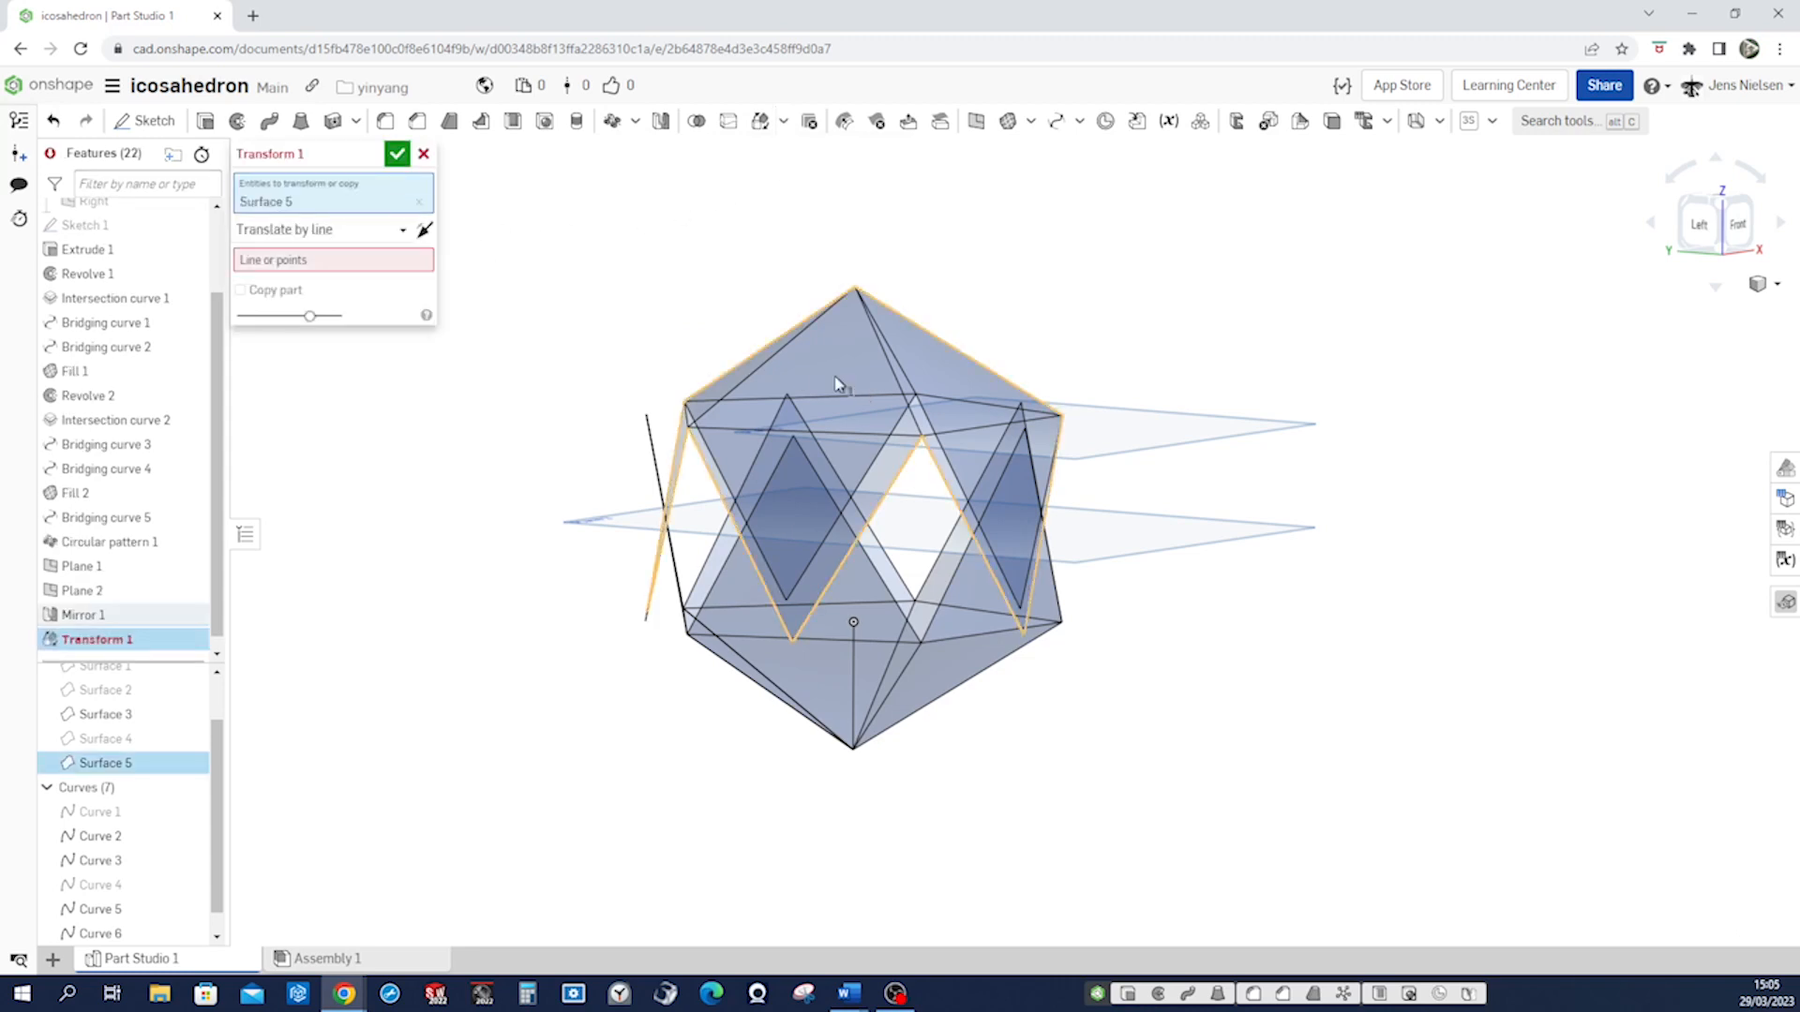
click(398, 242)
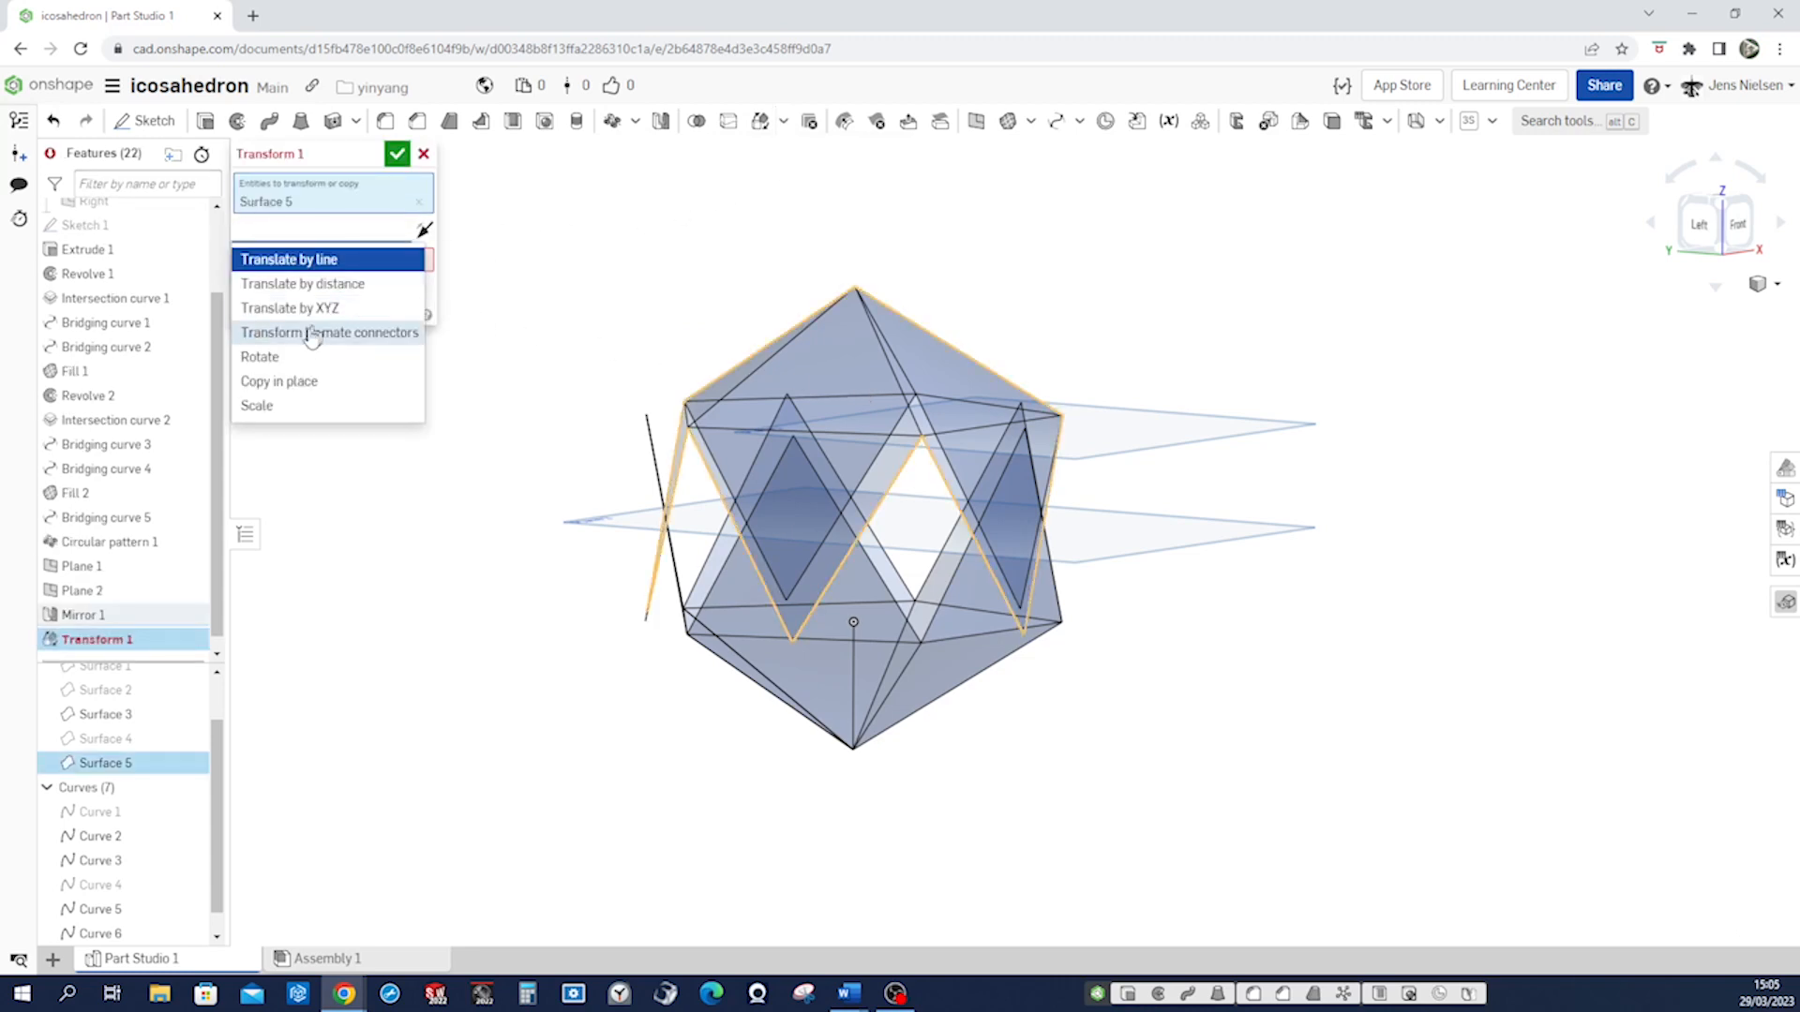
click(295, 358)
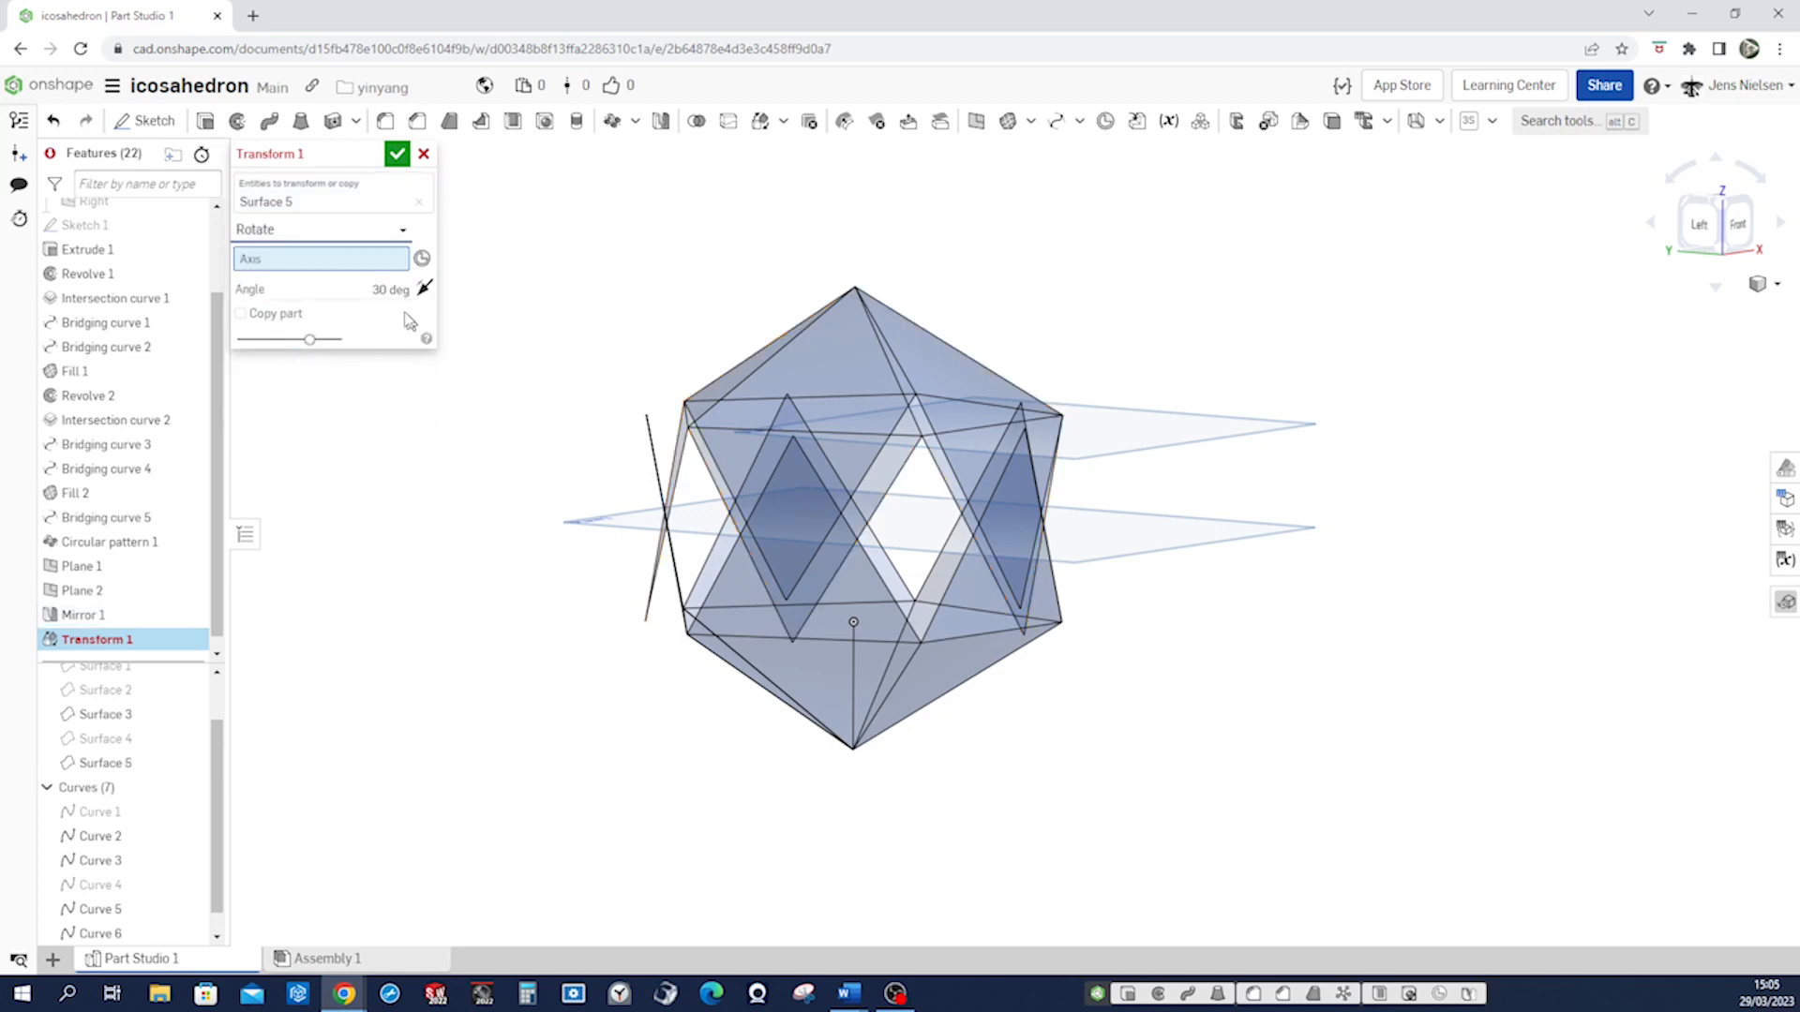
click(854, 691)
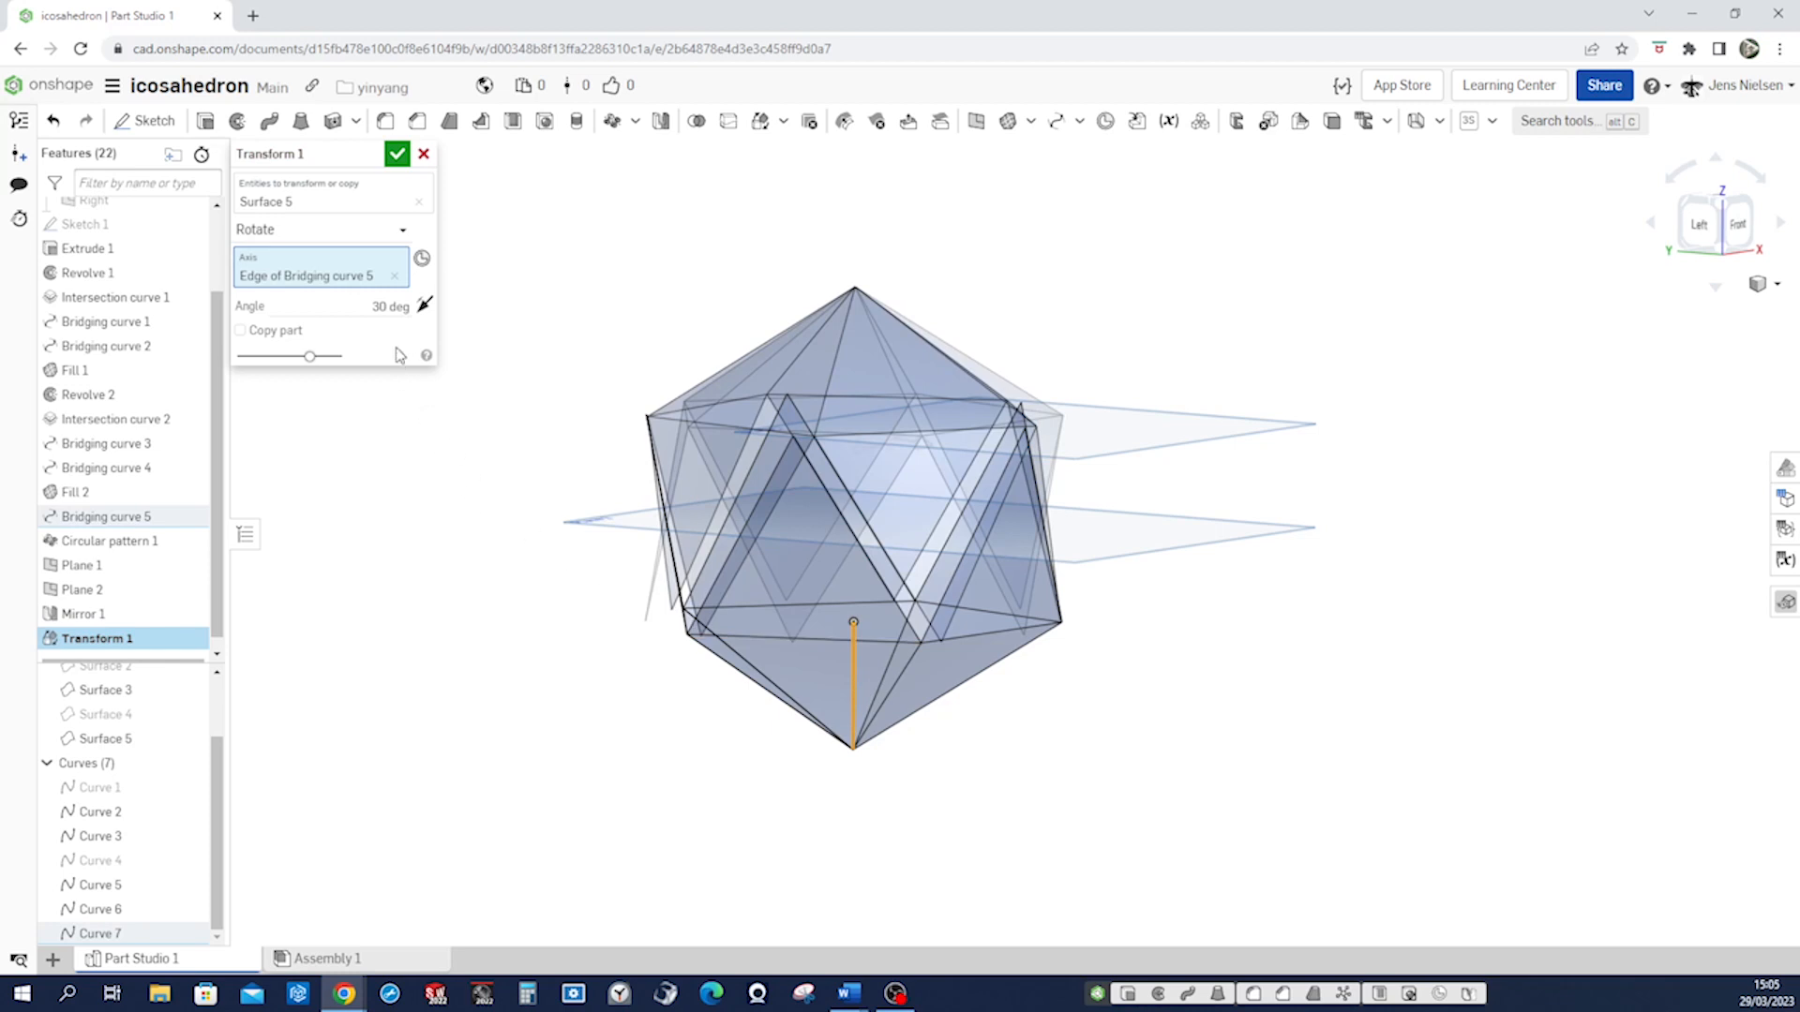
click(389, 310)
text(36)
key(Return)
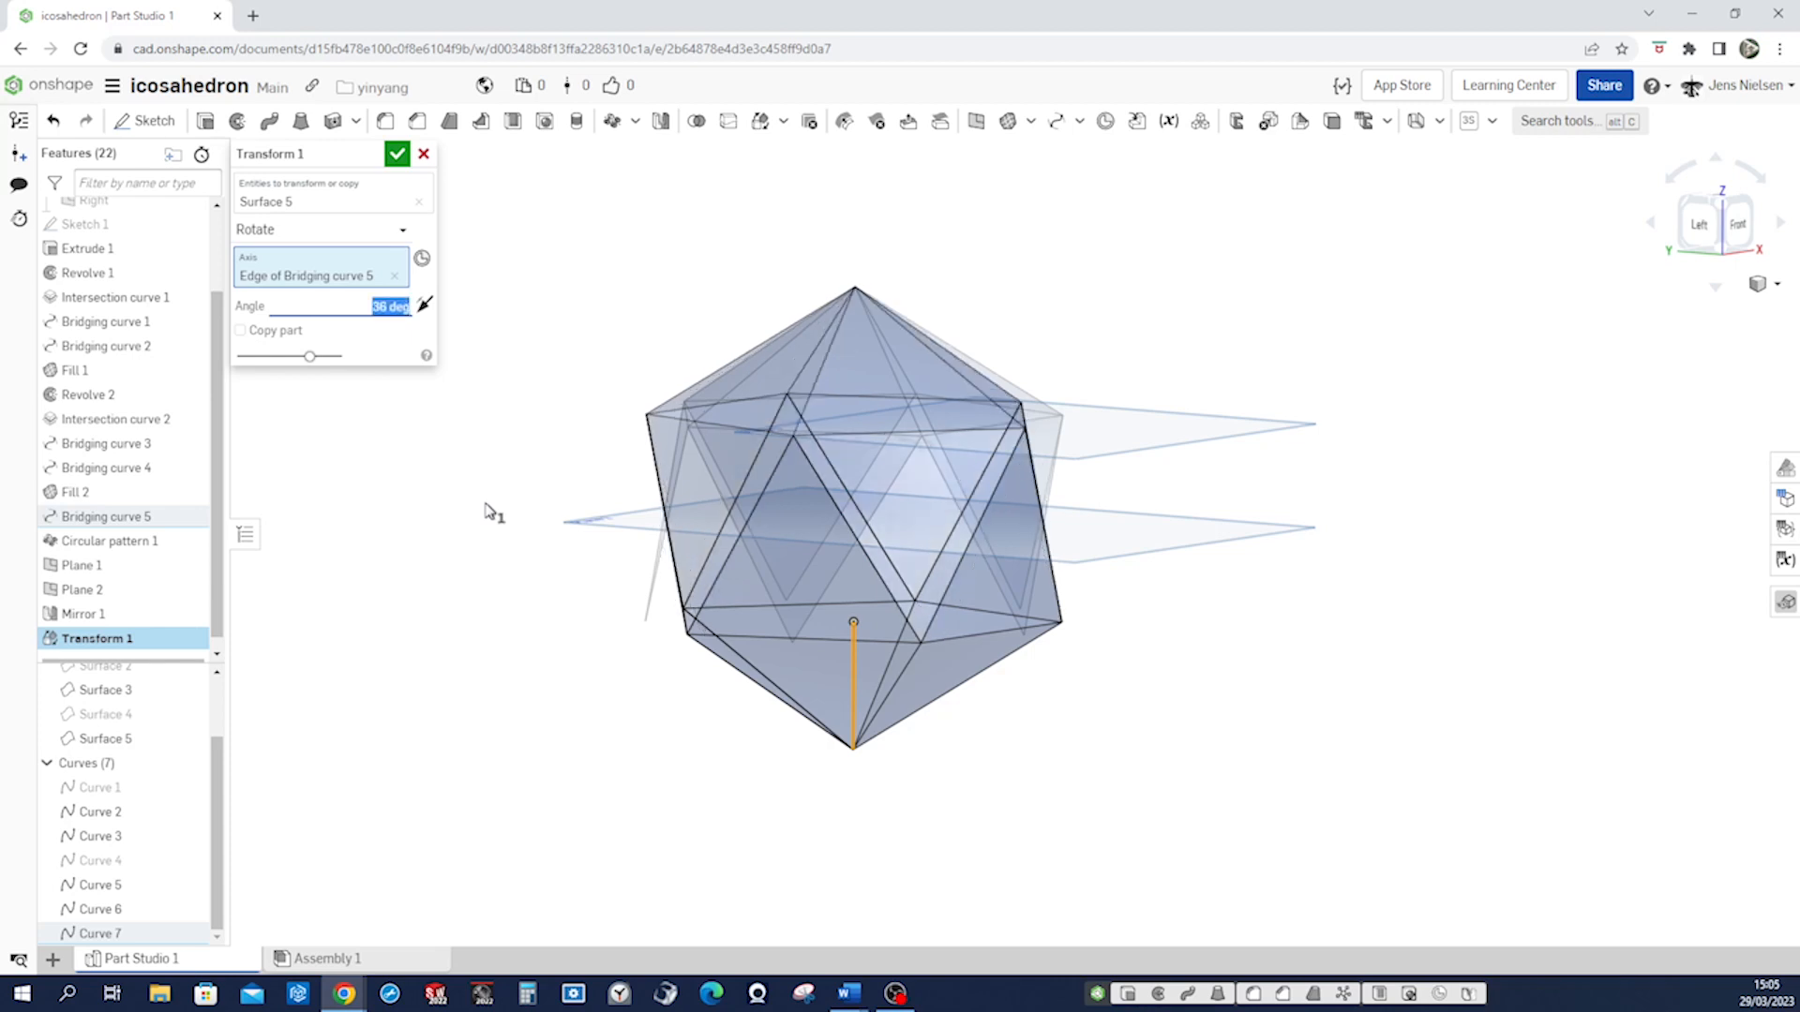
right_drag(497, 510, 562, 281)
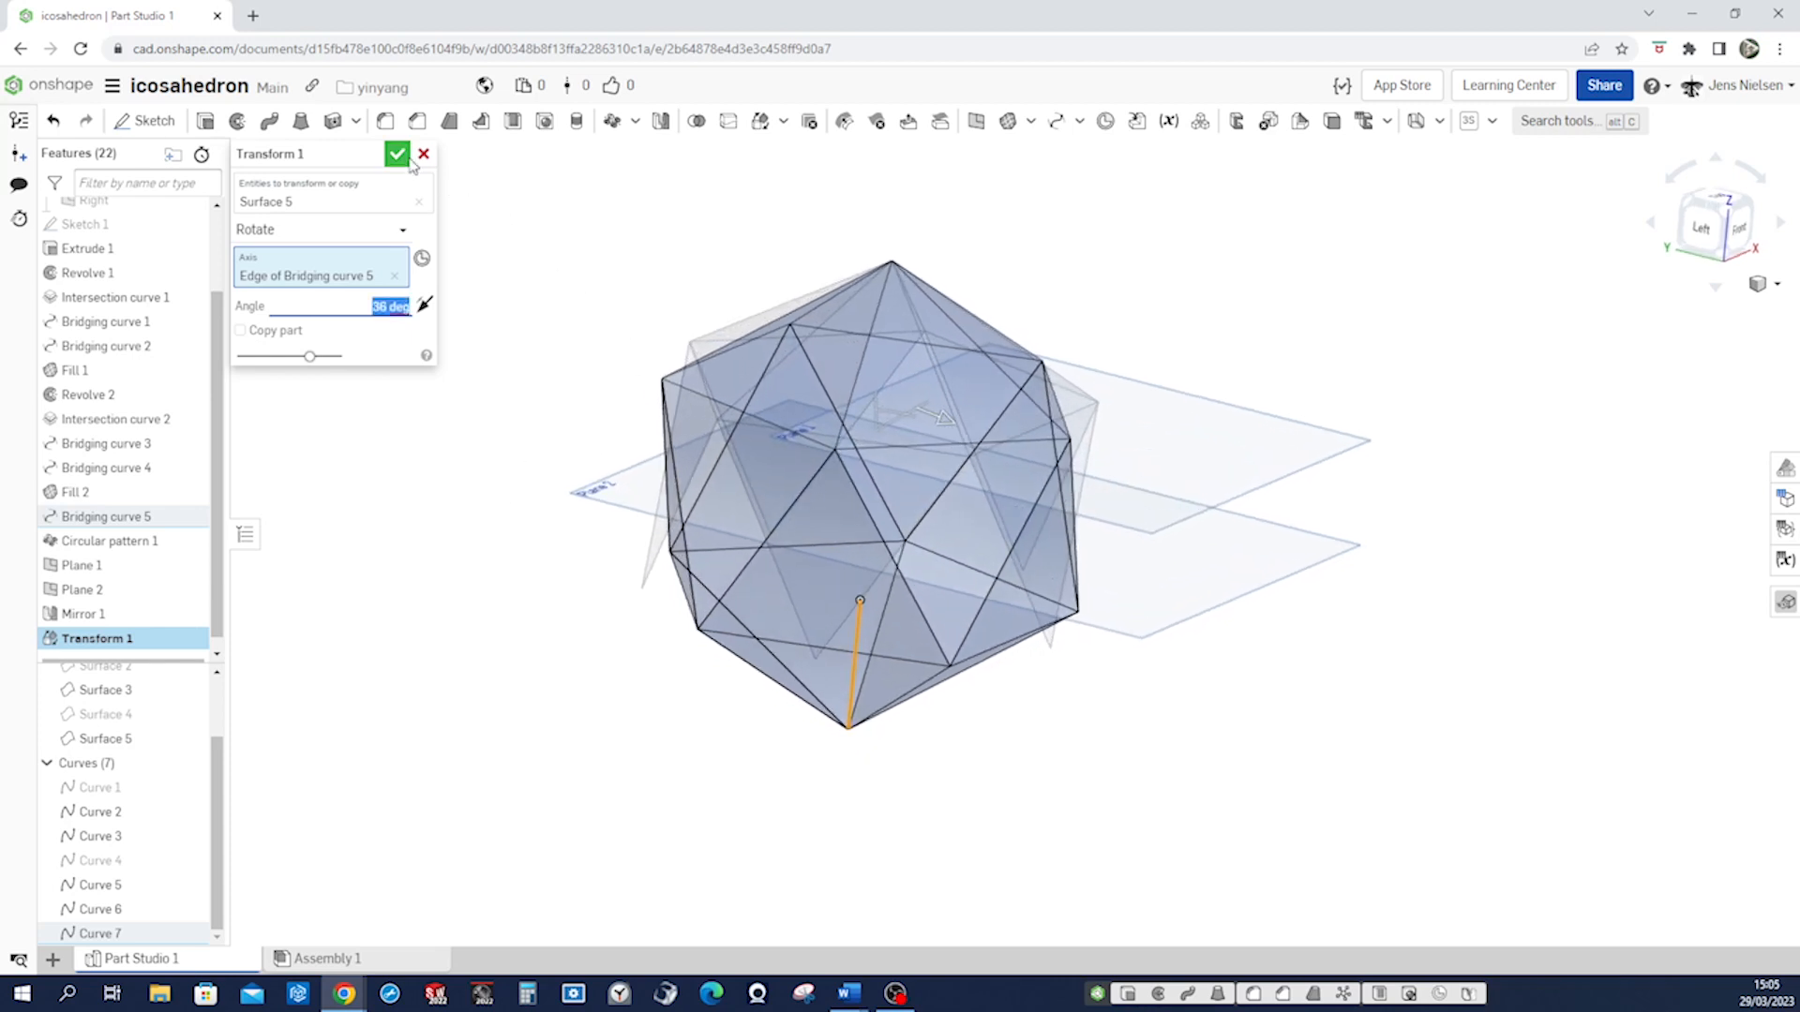
click(397, 155)
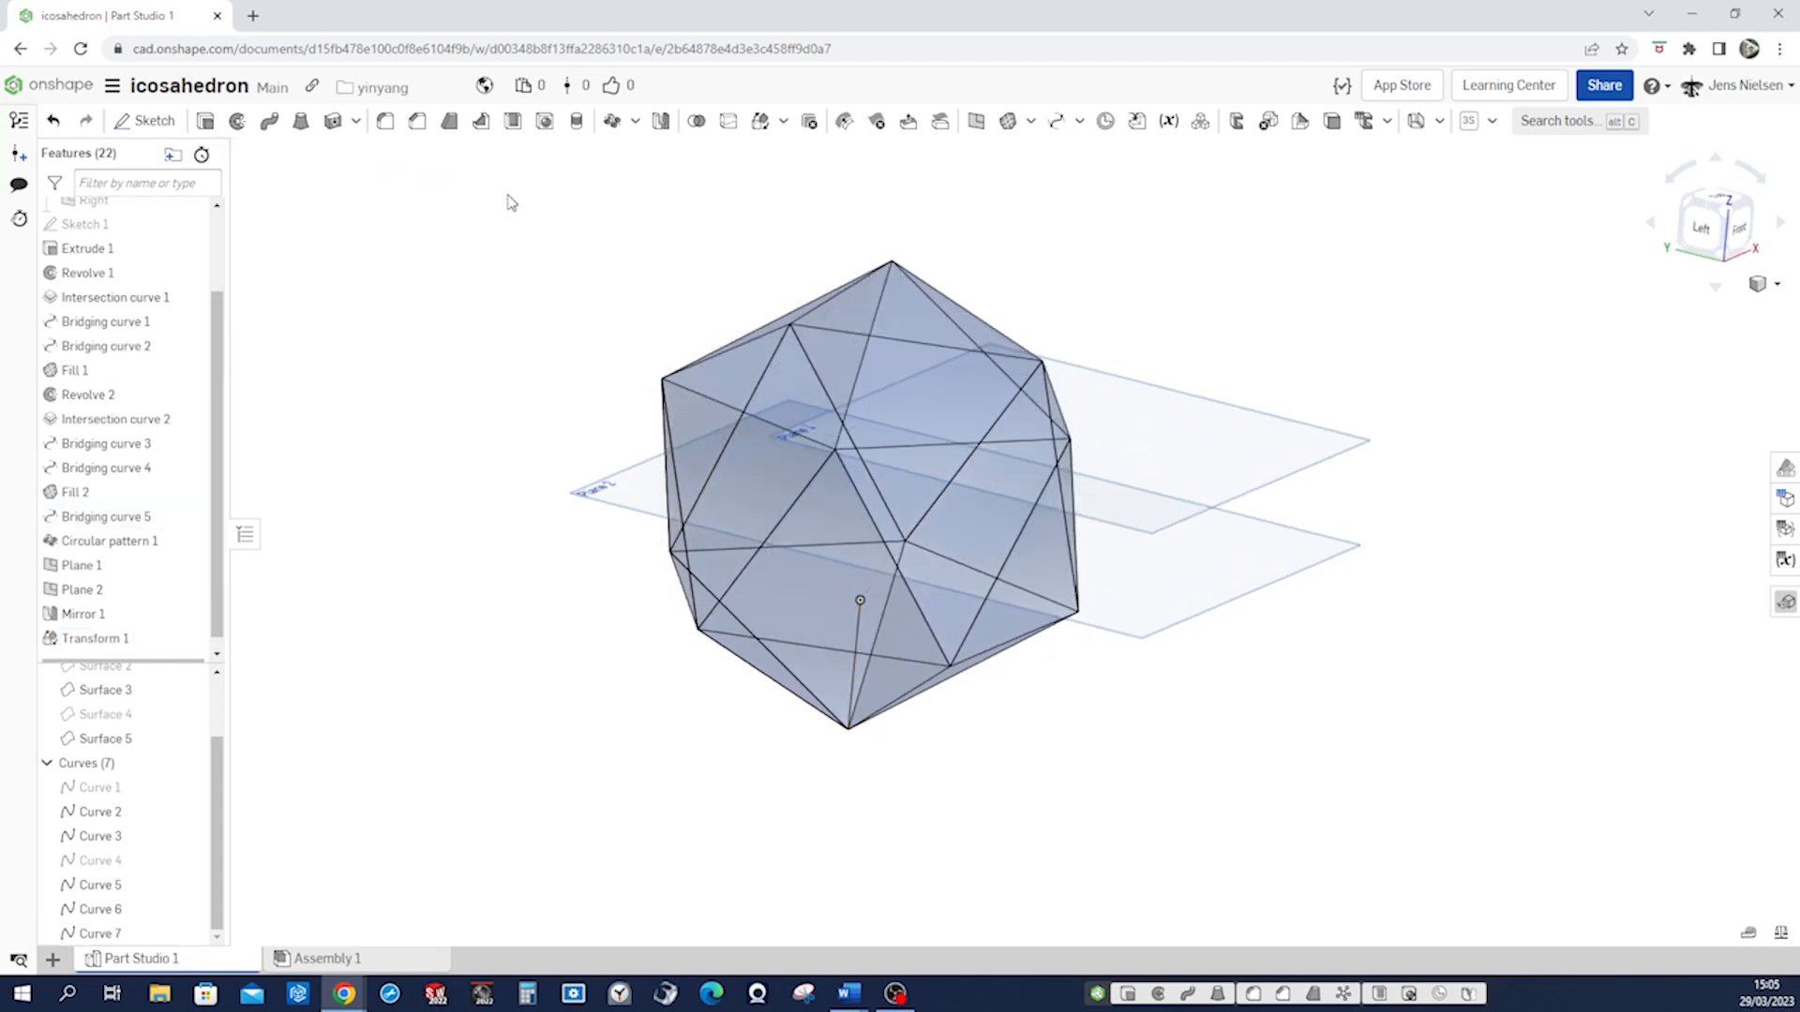
Hide the planes and Boolean-union the rotated mirrored surface with the original half shell, keeping the tools.
key(p)
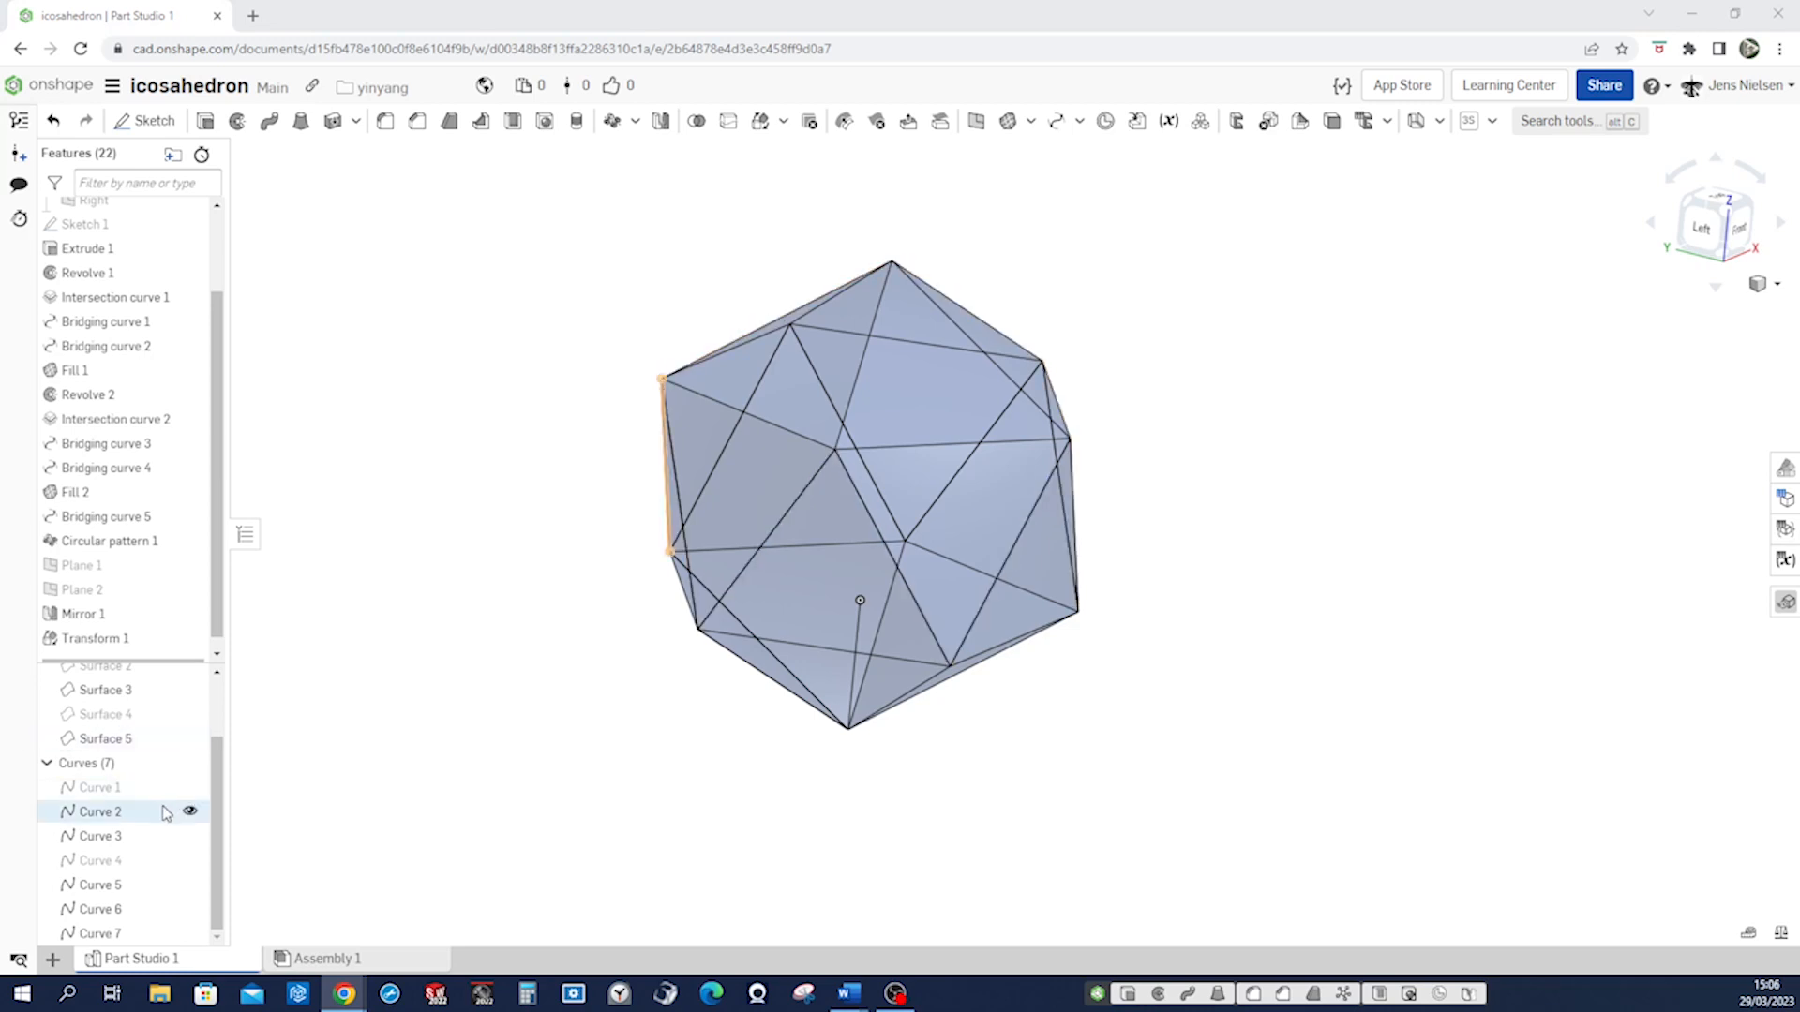
scroll(210, 805, up, 2)
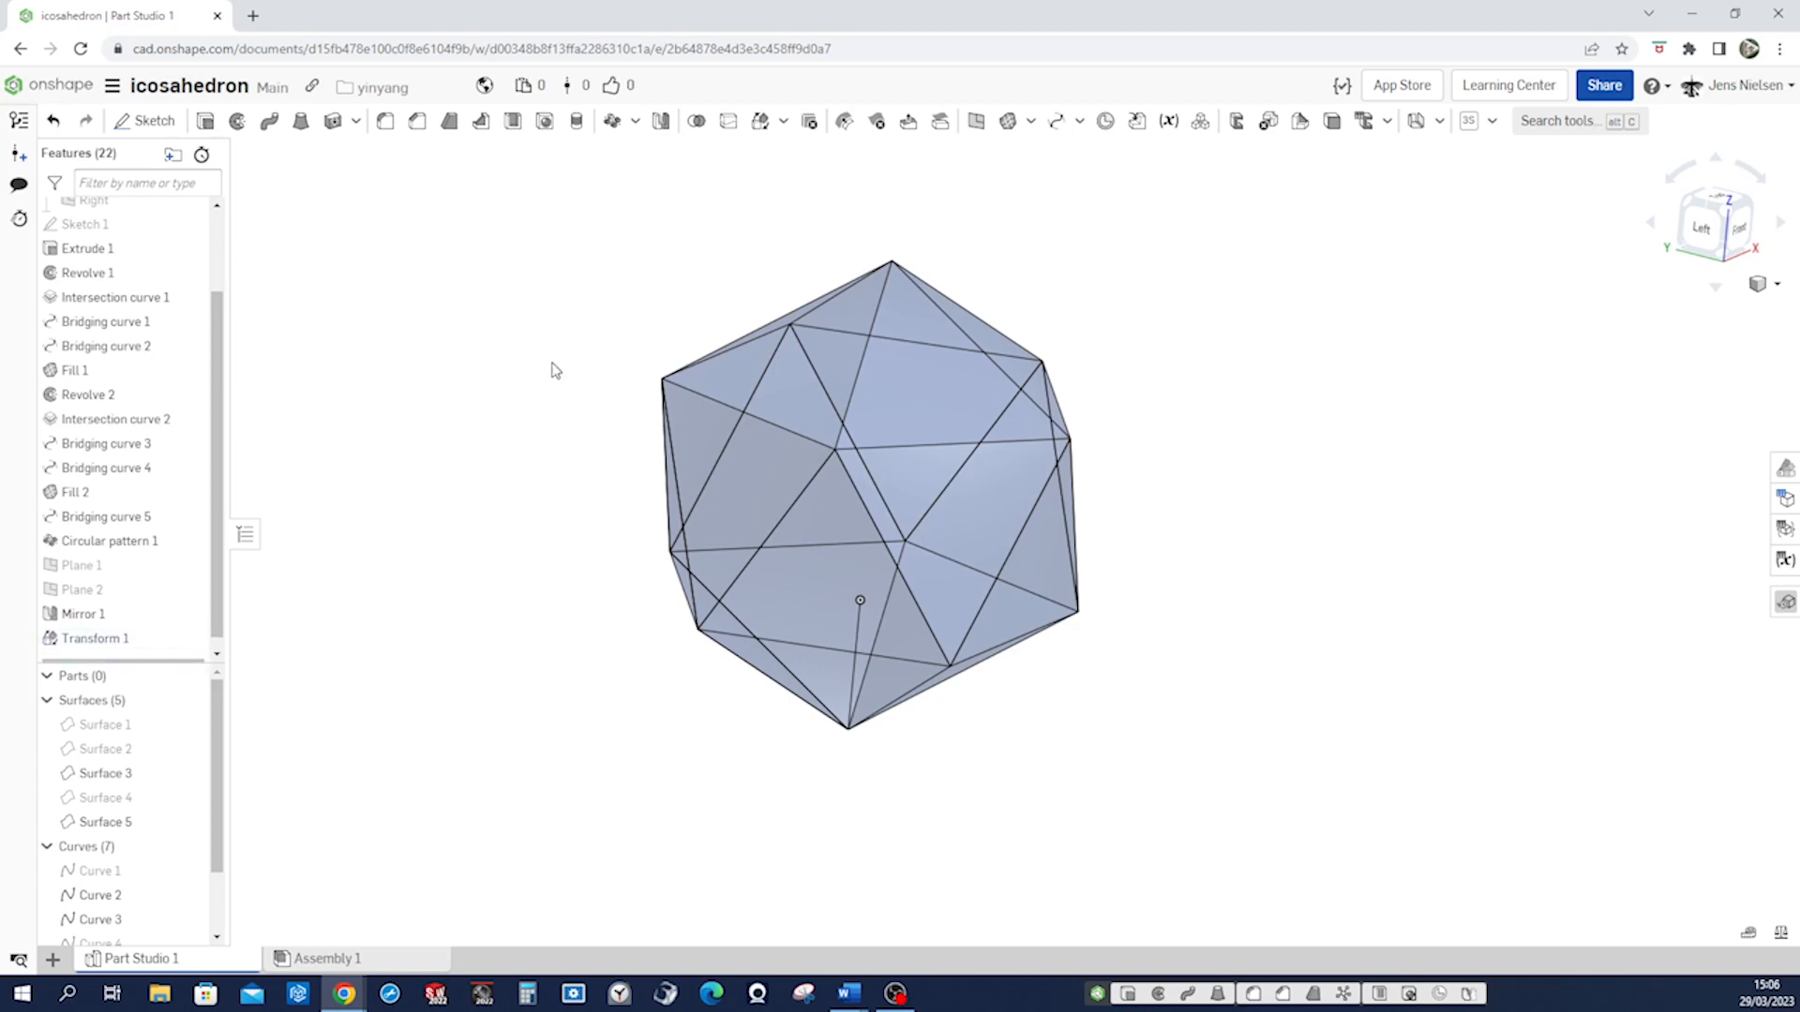
click(697, 120)
click(834, 563)
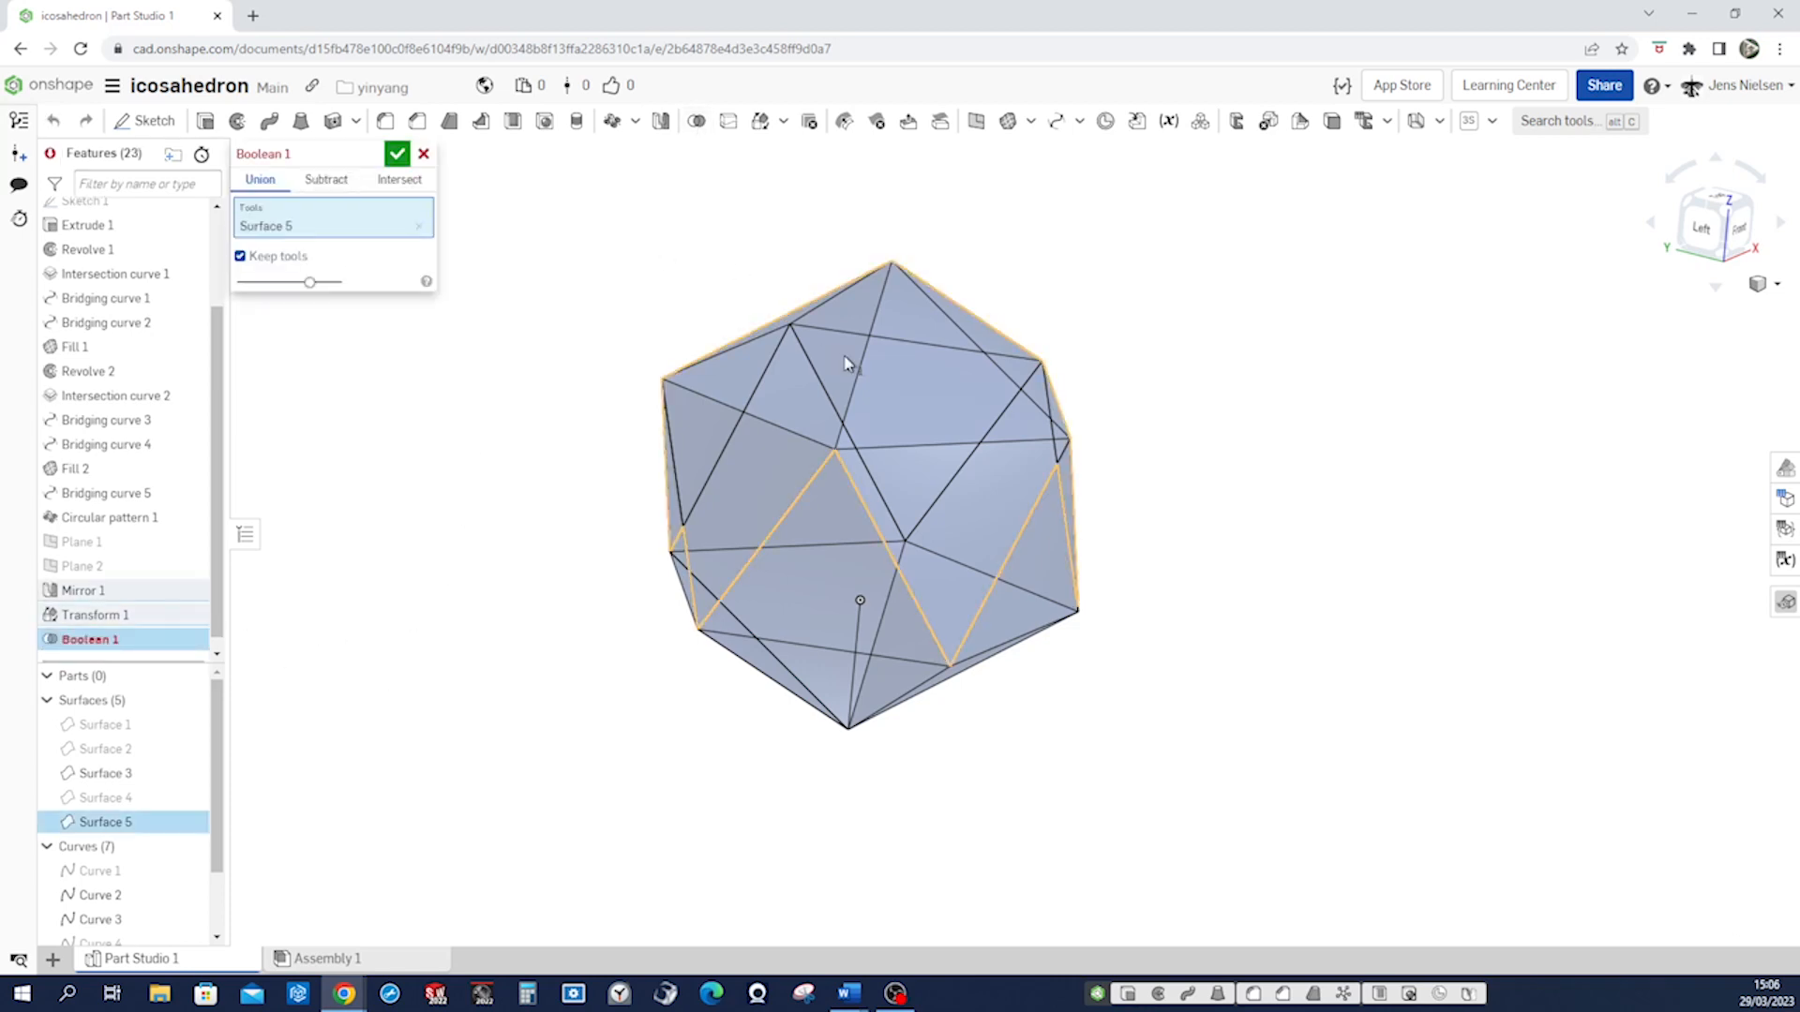
click(835, 570)
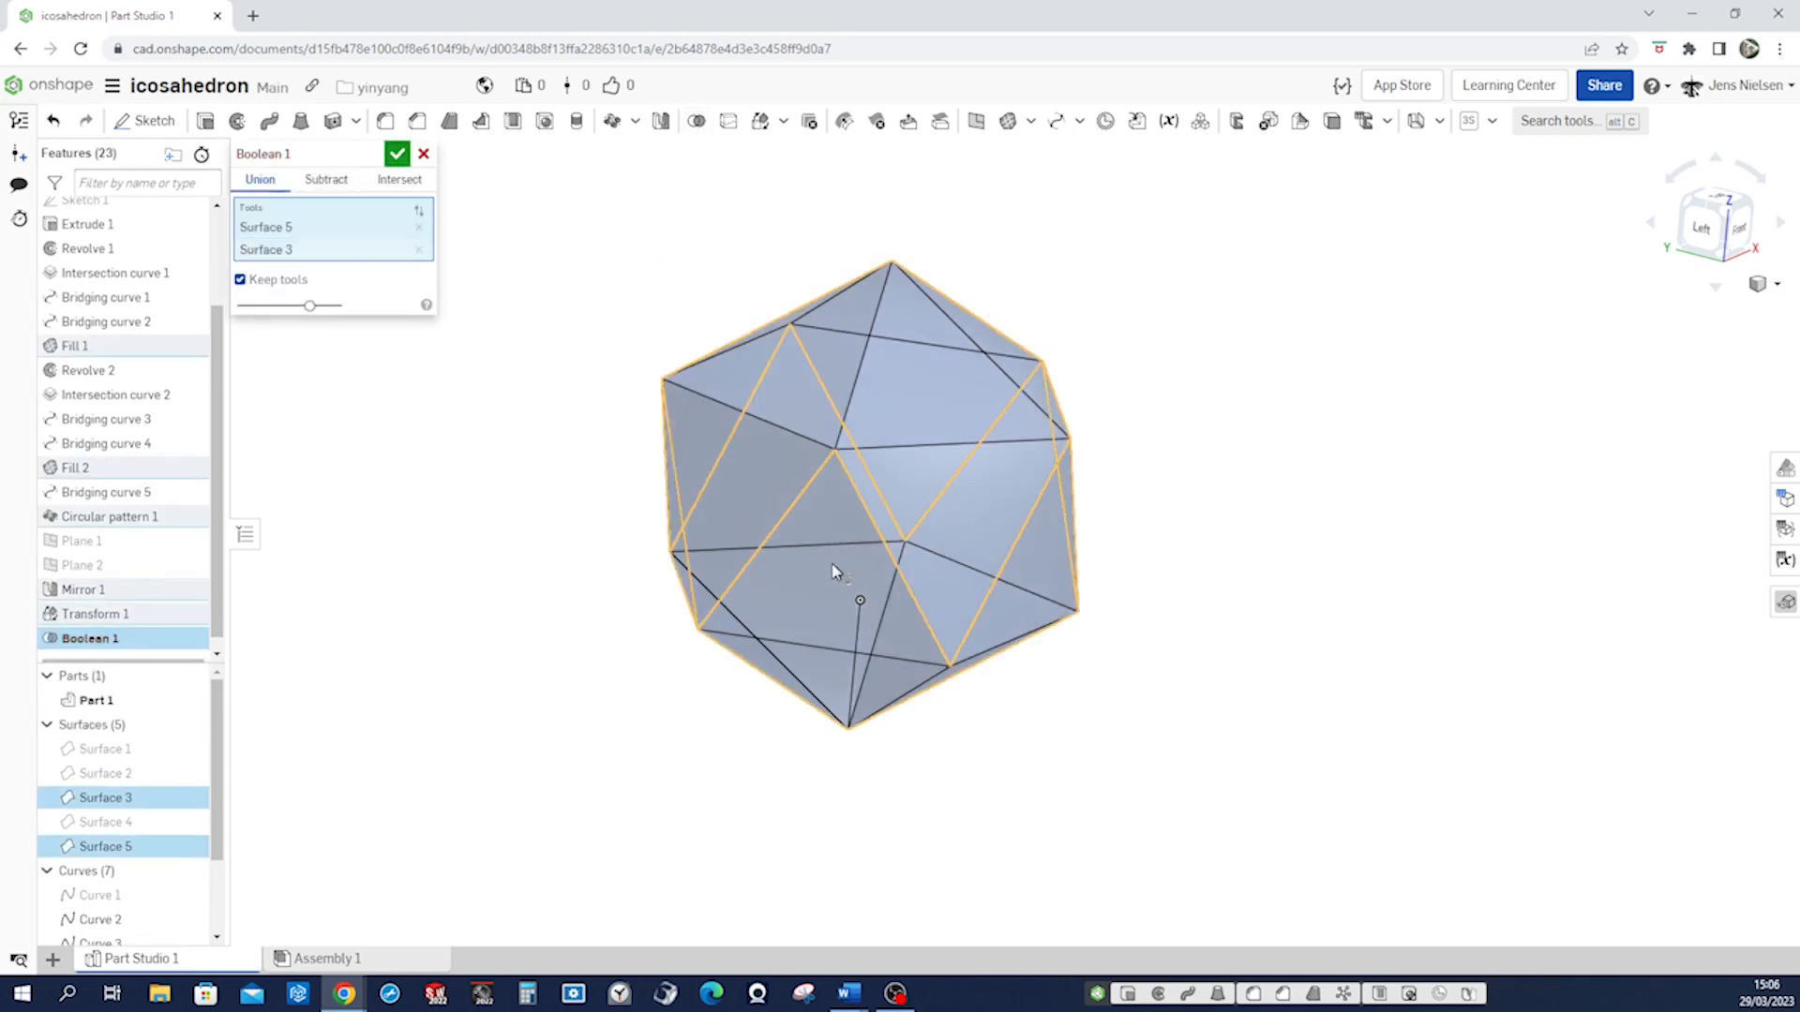
click(398, 153)
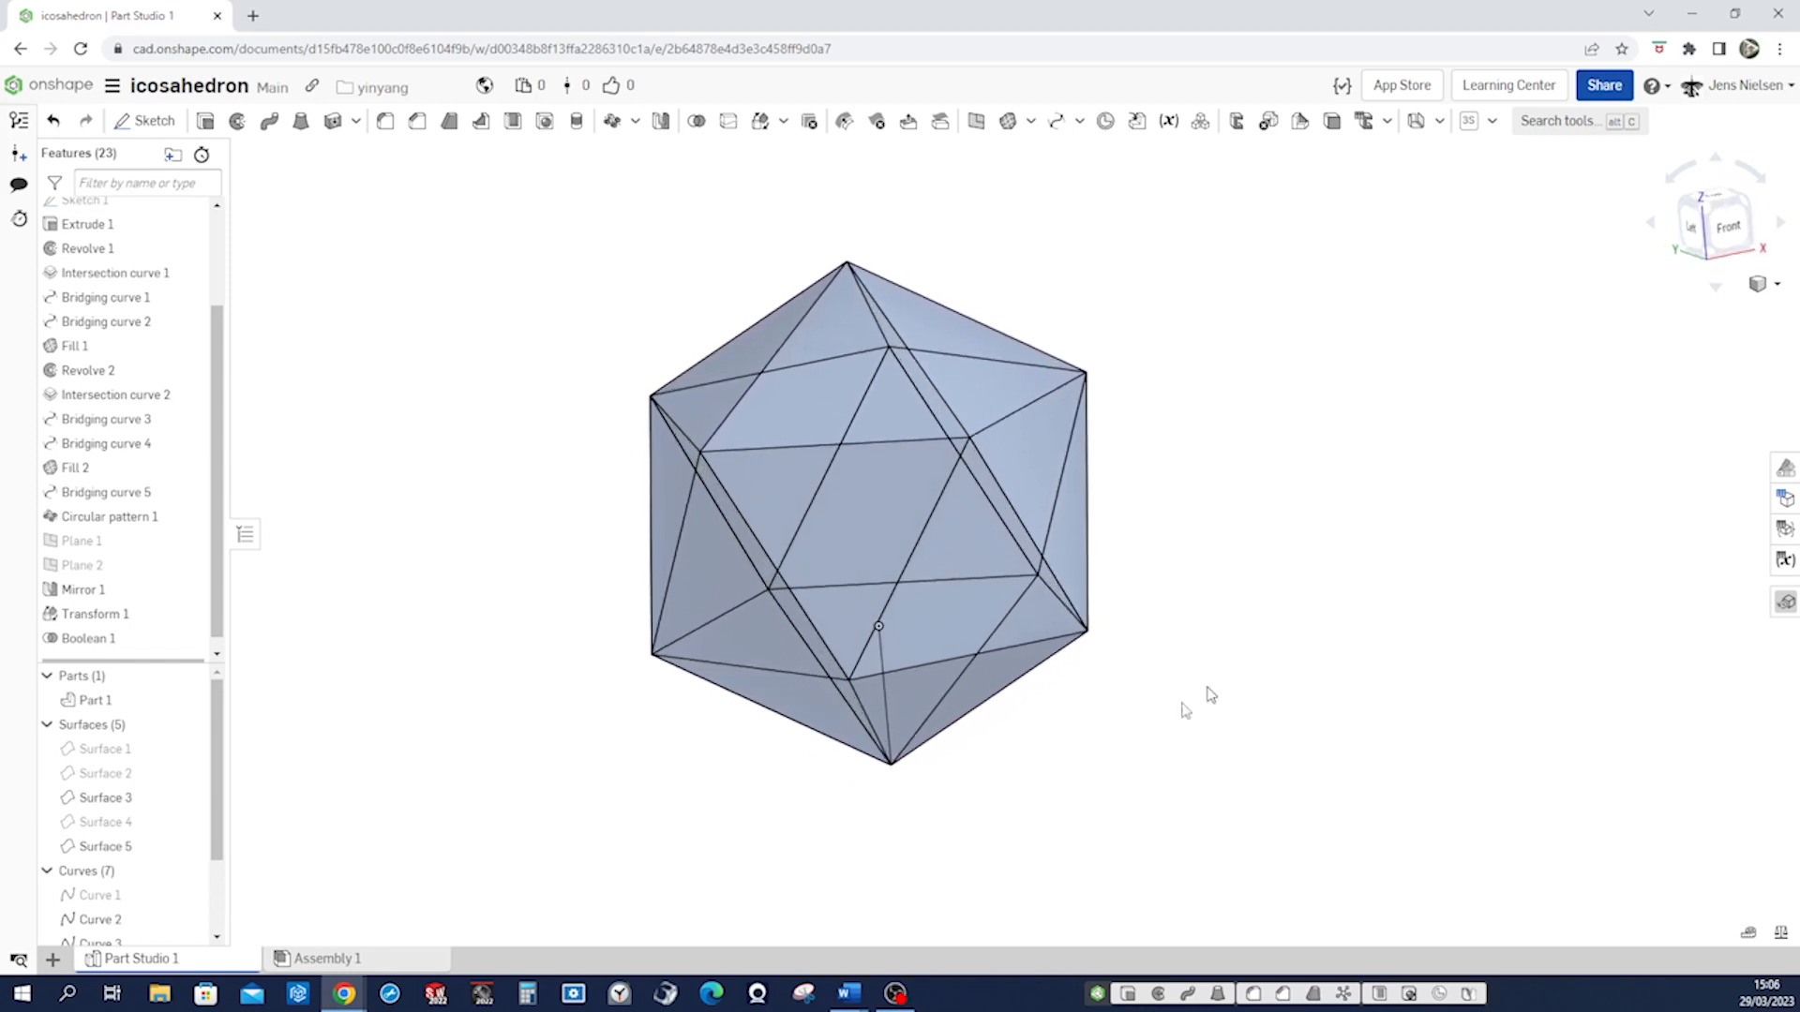
Hide the central bridging curve inside the icosahedron.
right_click(891, 729)
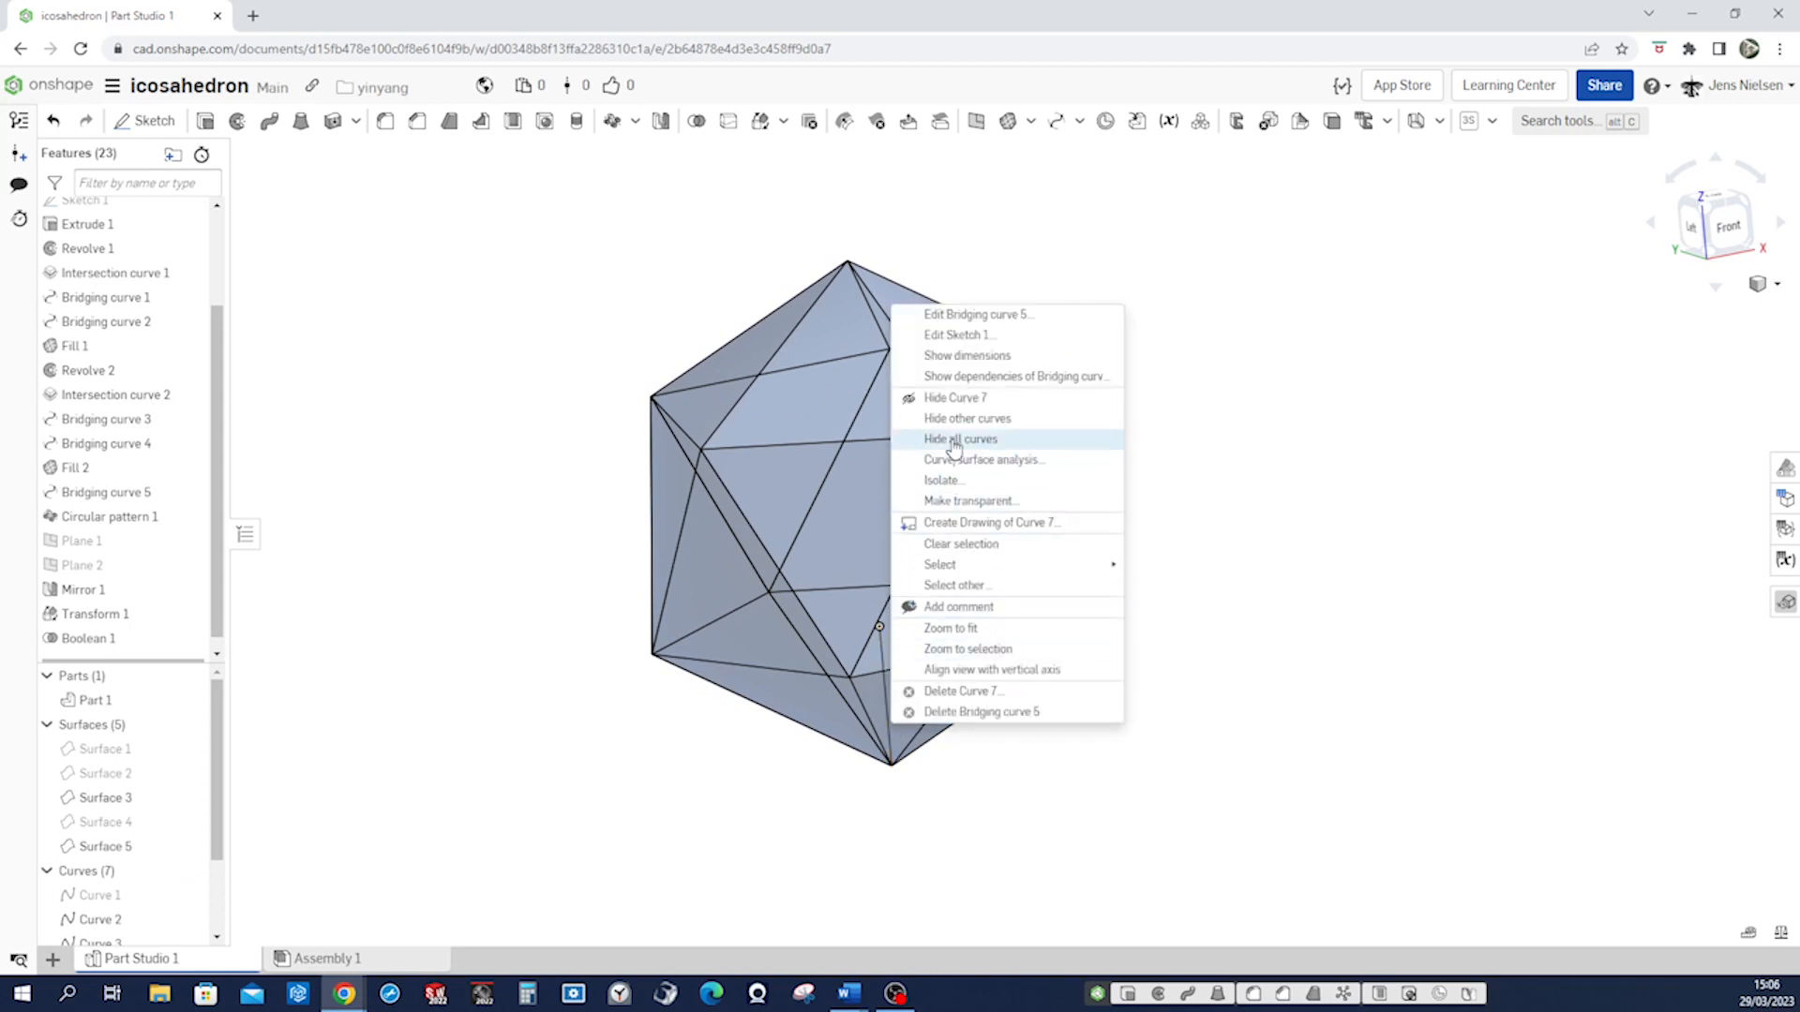
click(965, 409)
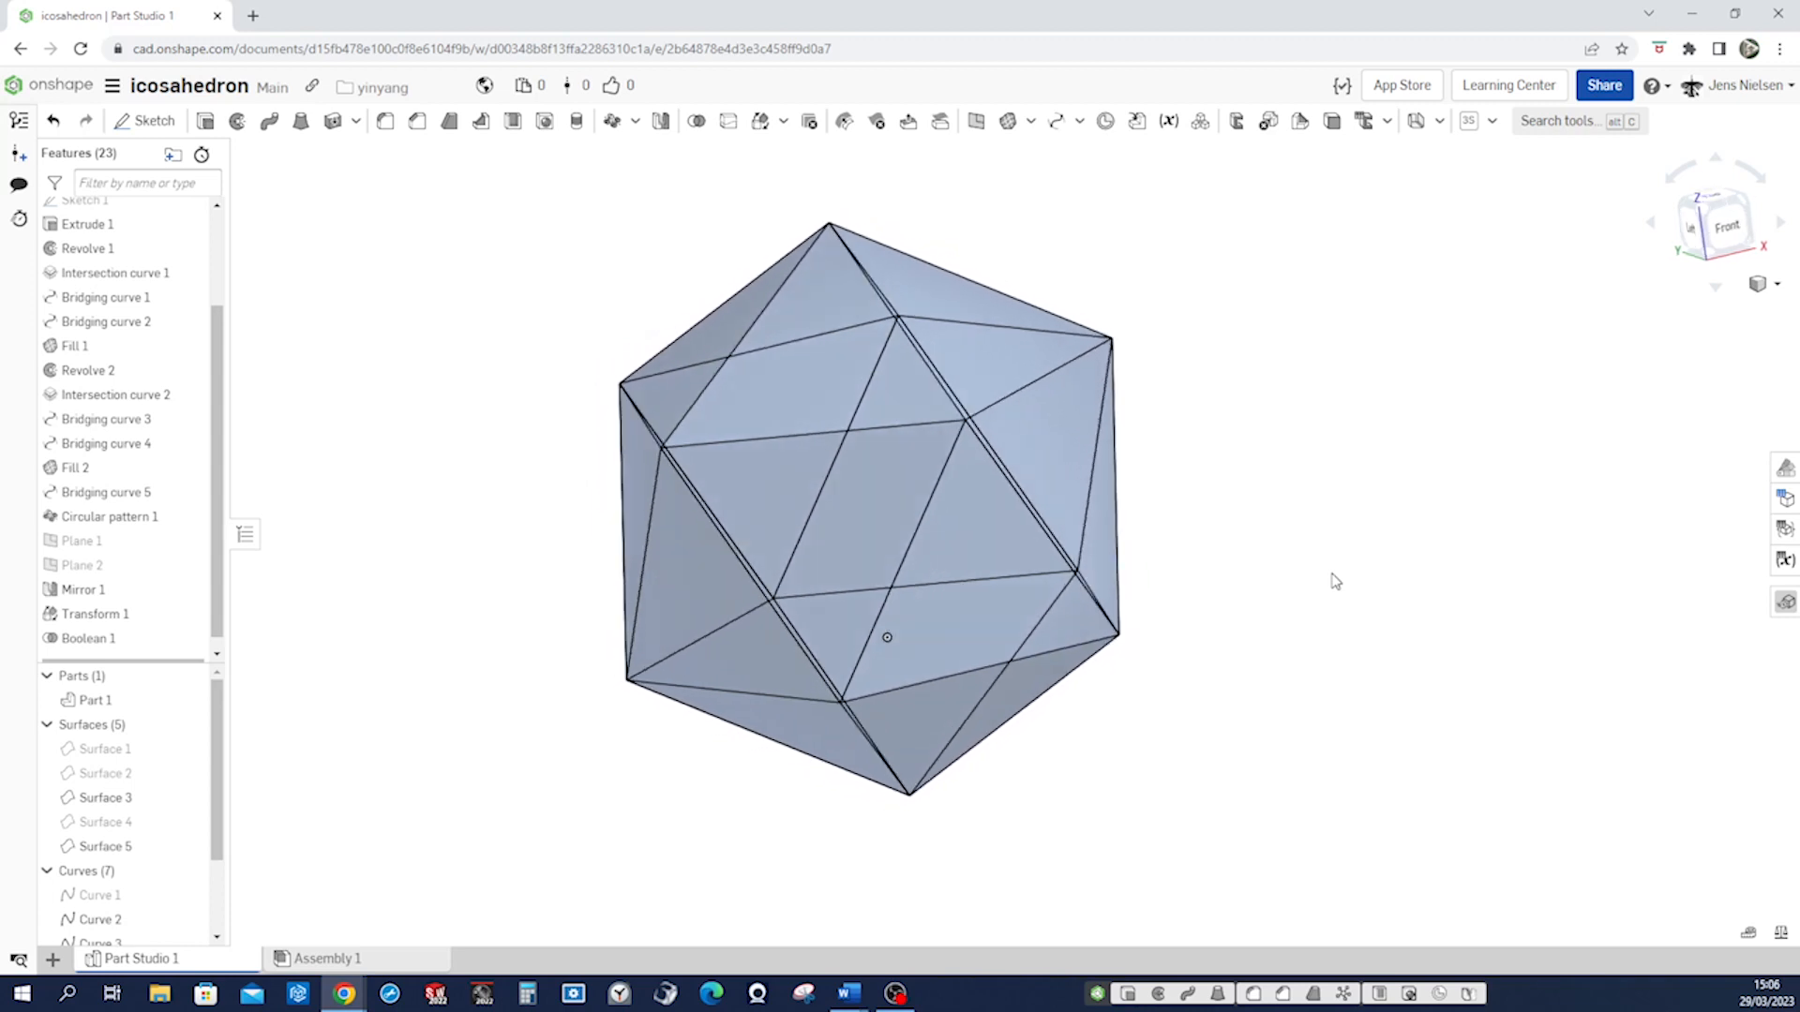
Inspect the icosahedron in Shaded display and return the view to Translucent.
click(1768, 284)
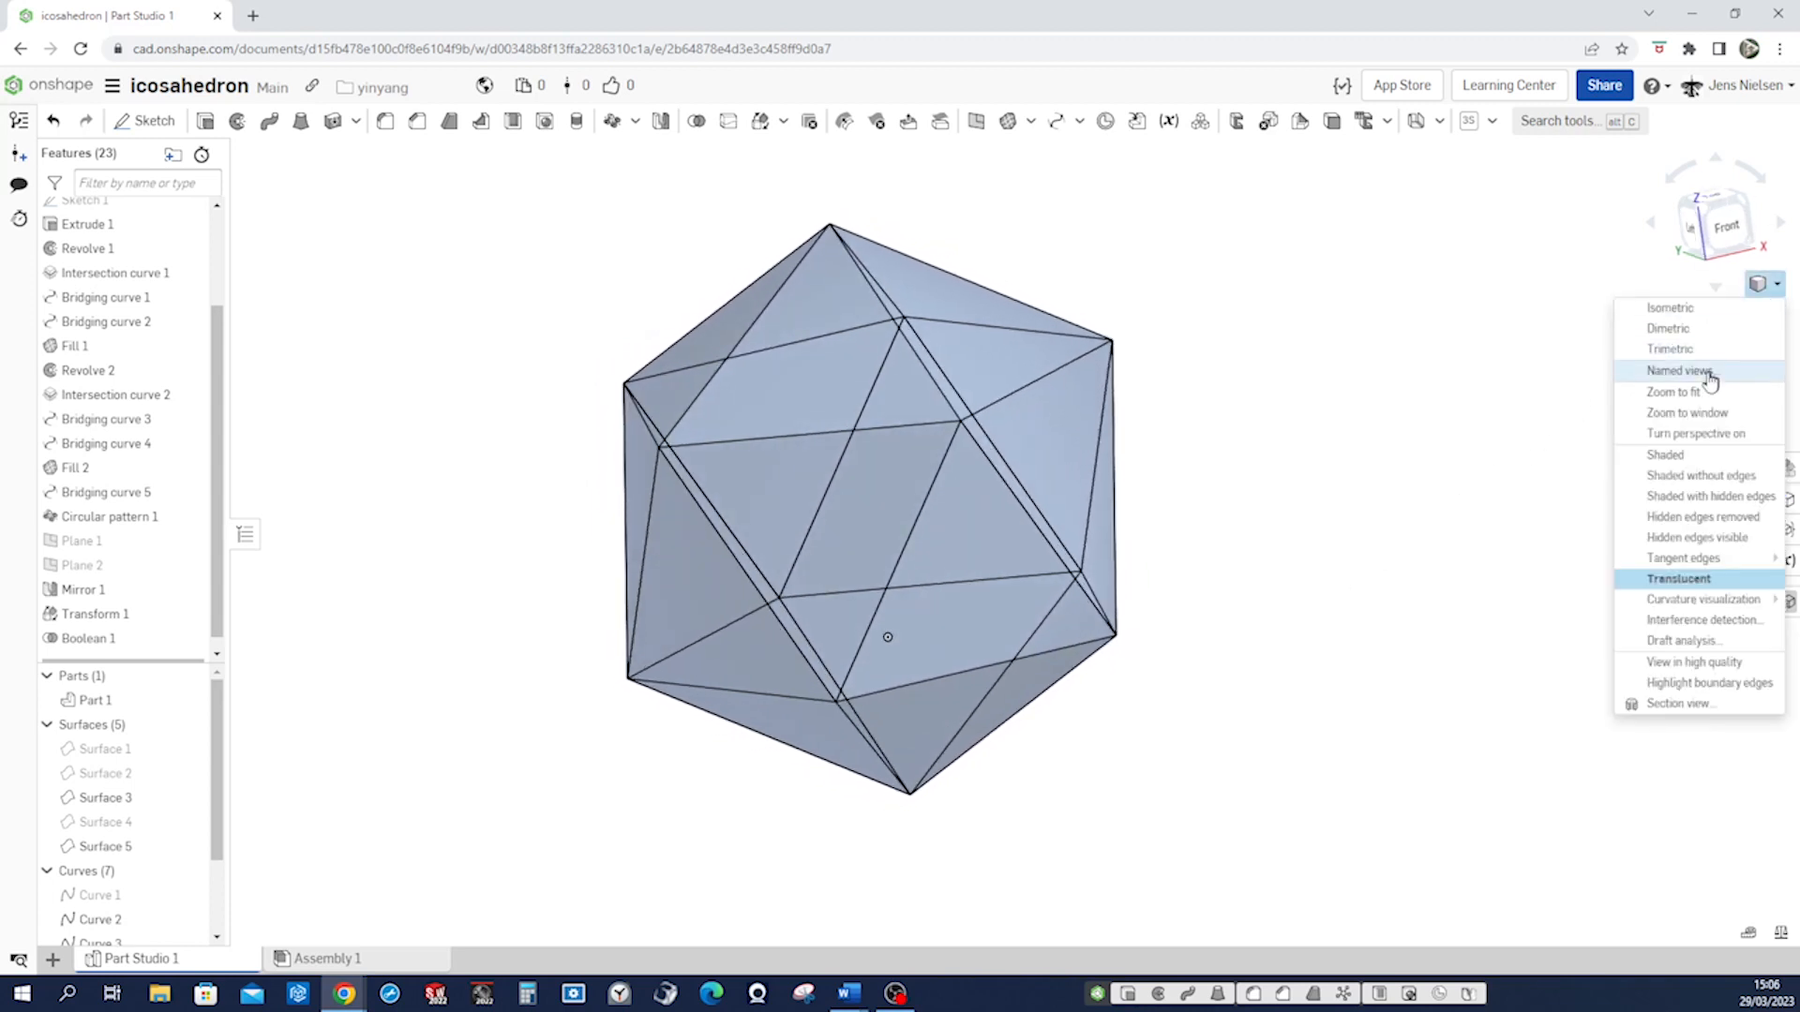
click(1690, 457)
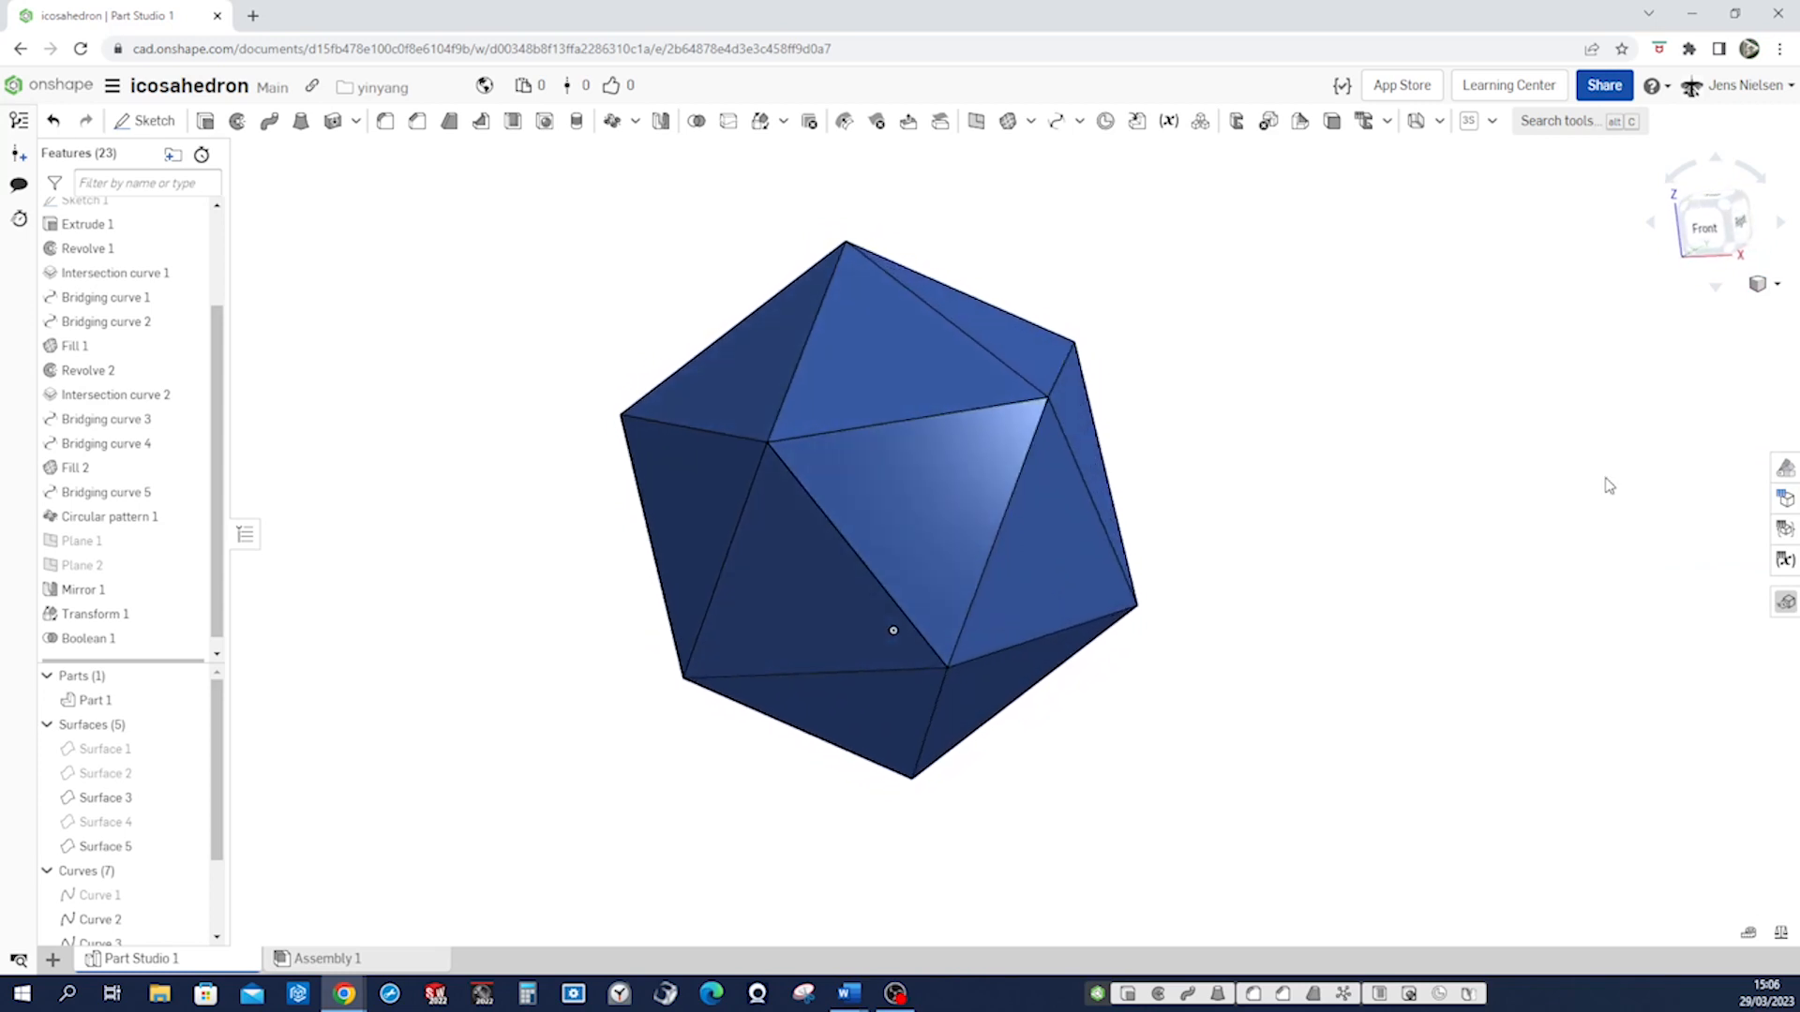
click(1762, 284)
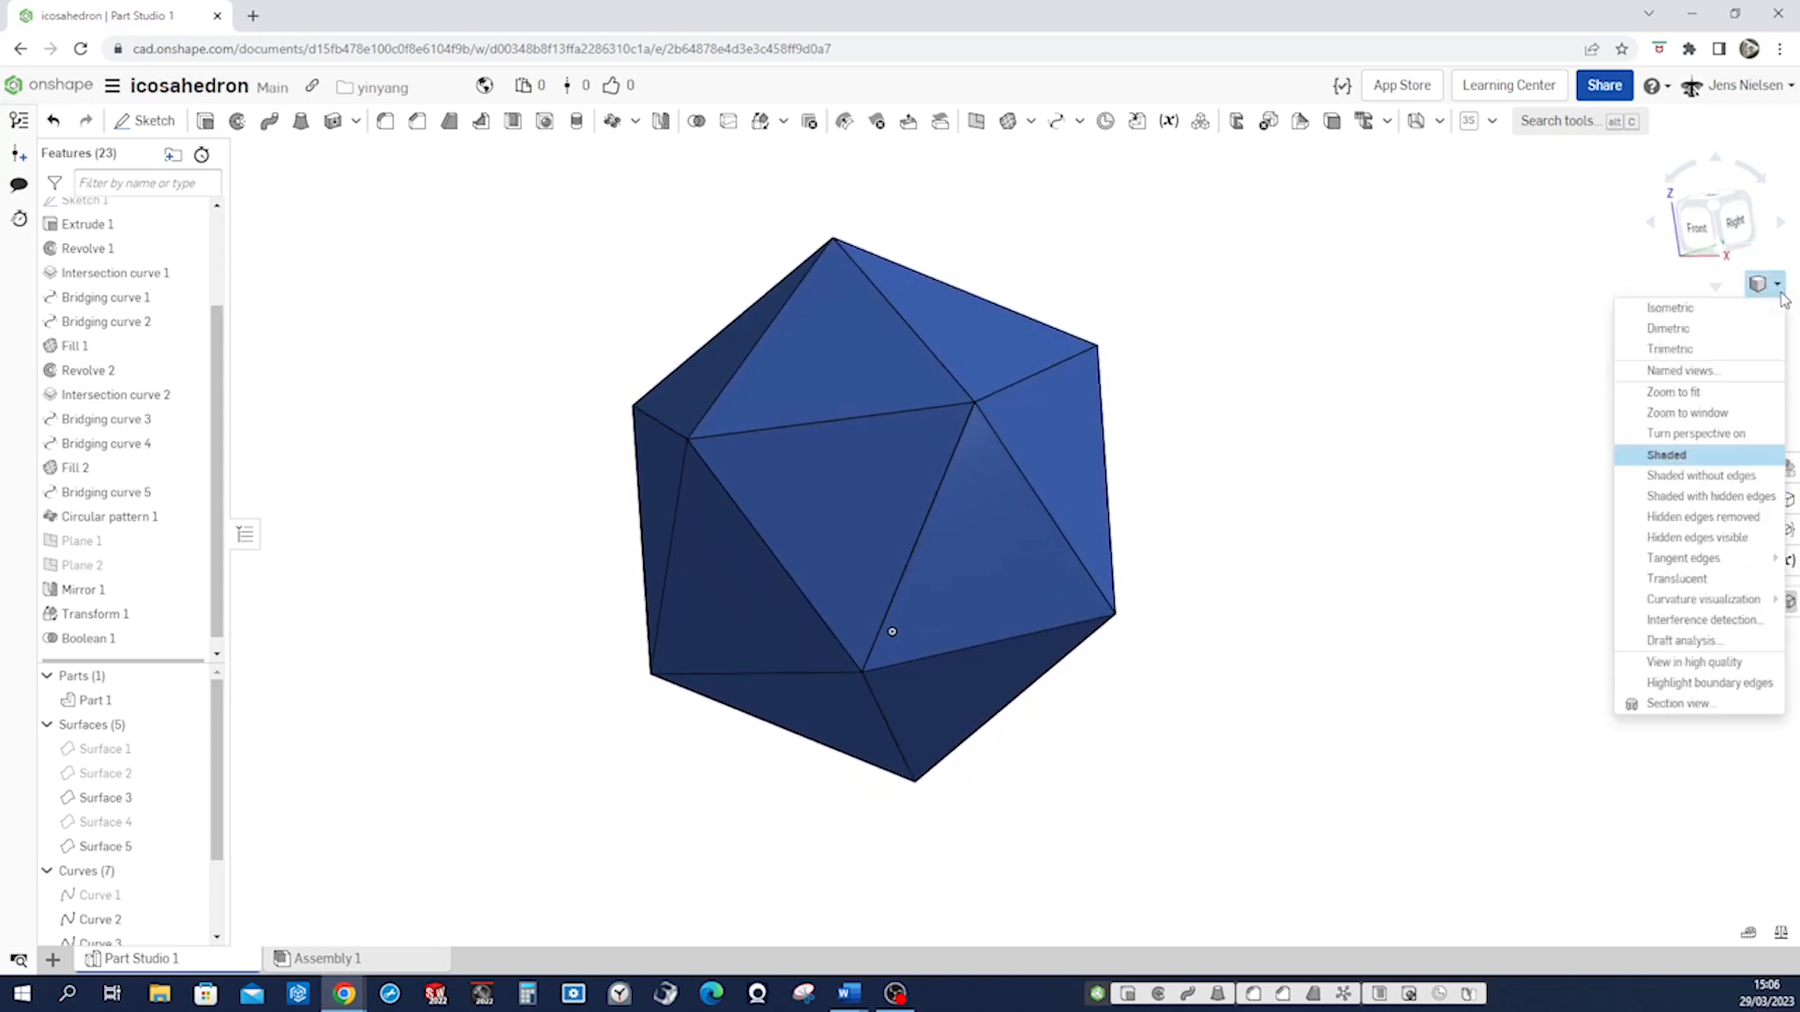
click(1713, 580)
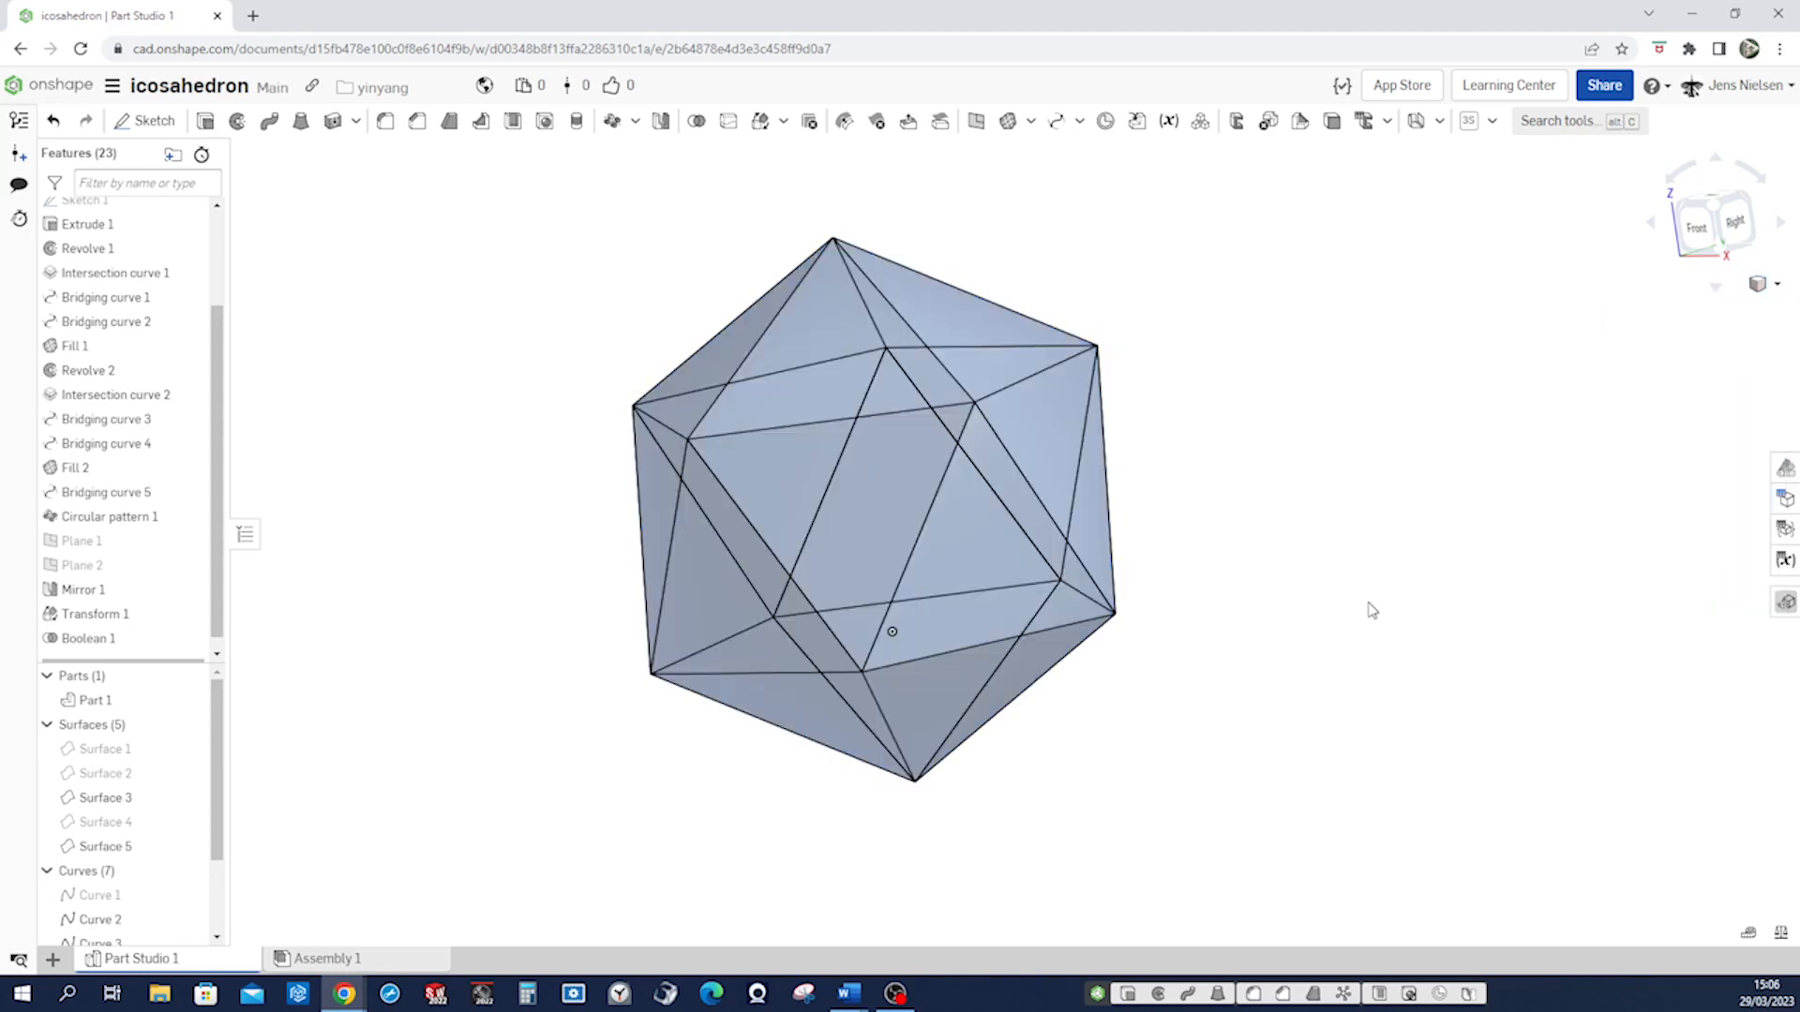